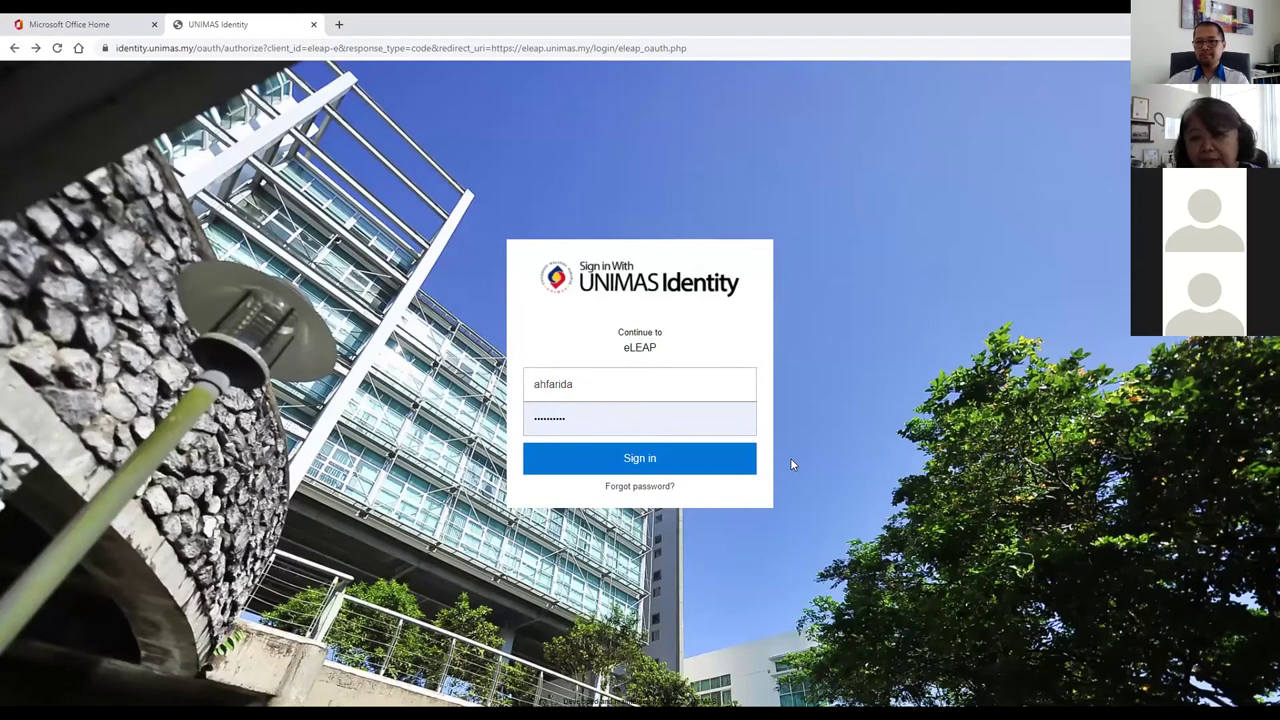
- Sign in to eLEAP with the filled-in account details and open the KMS2094~G01/FSKPM course
left_click(658, 462)
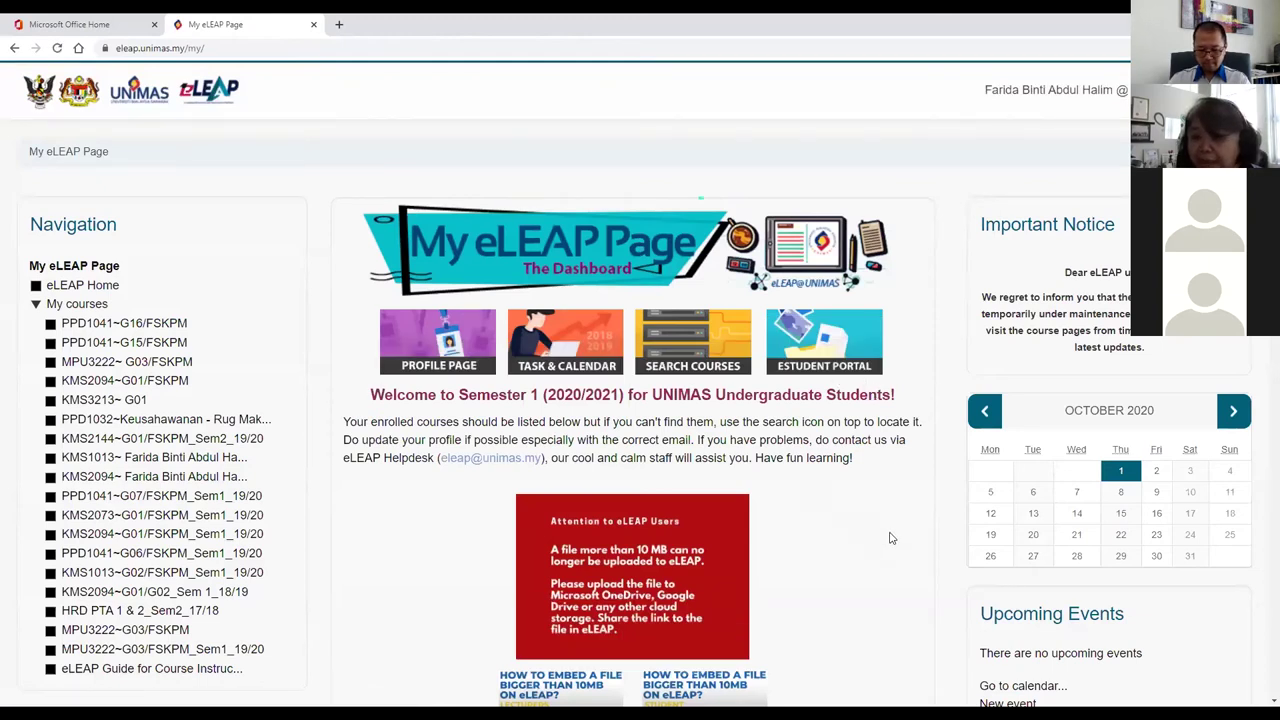
scroll(890, 538, "down", 1)
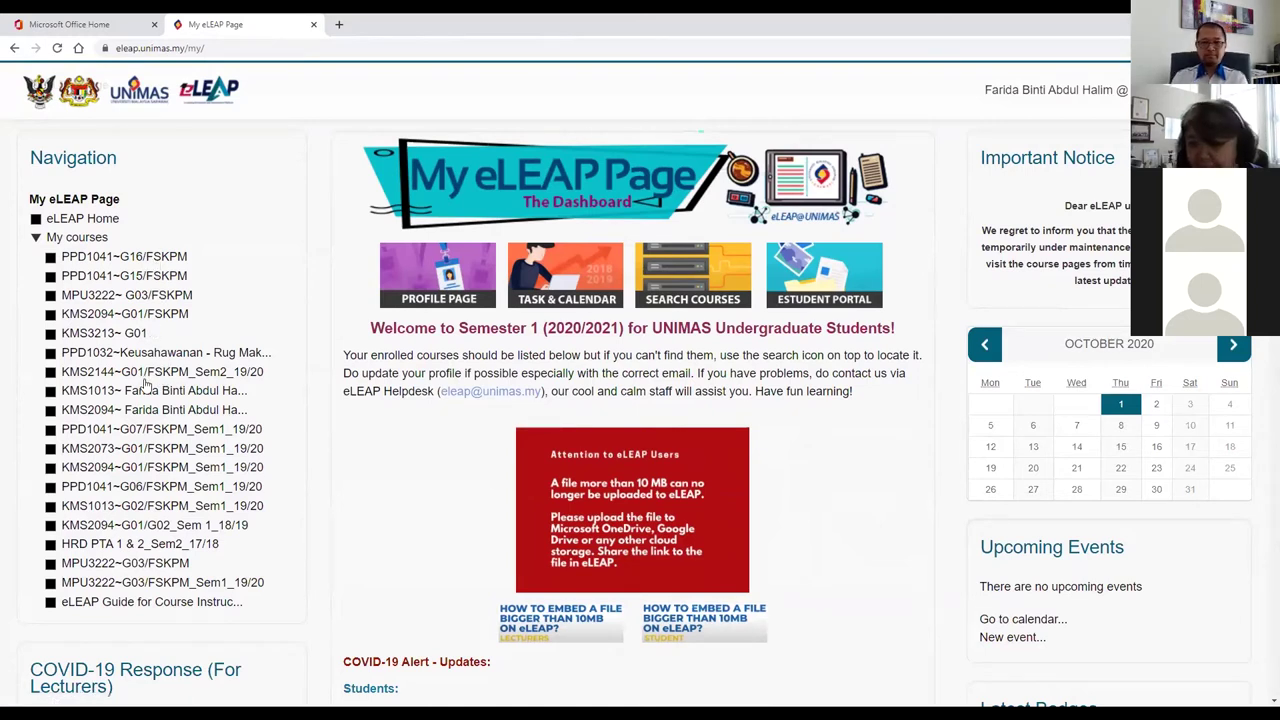
left_click(156, 316)
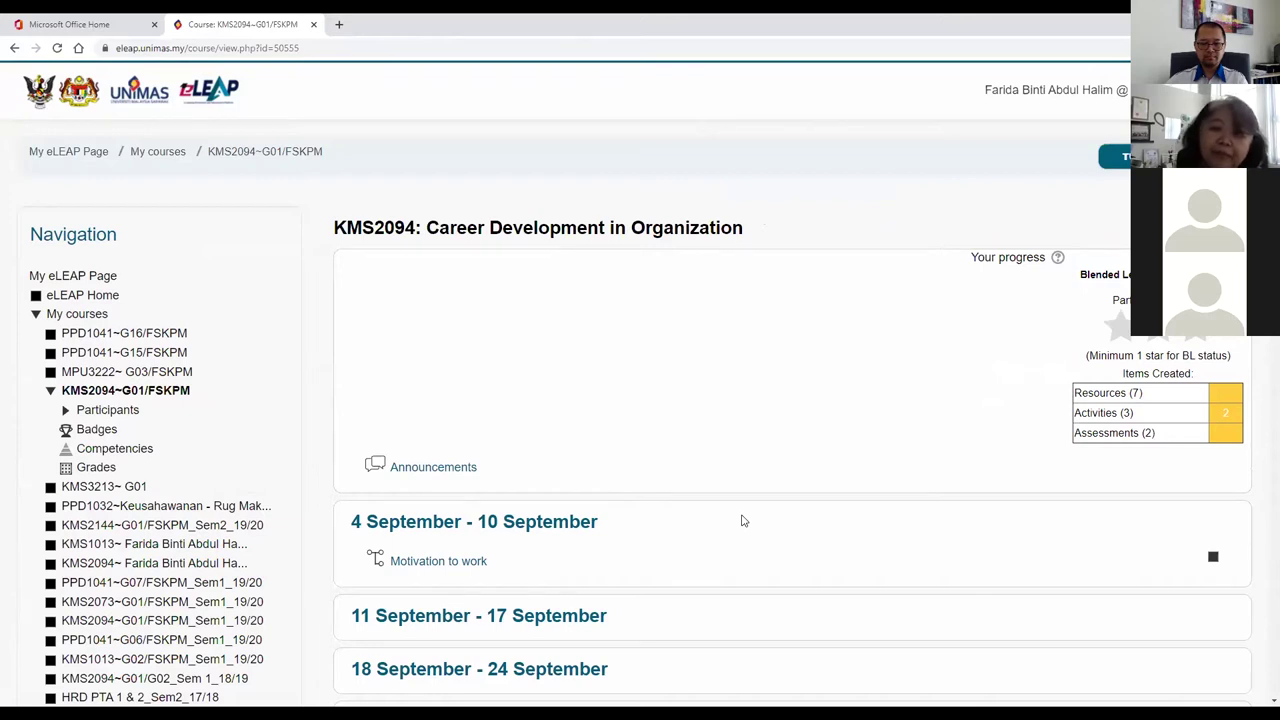
- Turn on editing for the KMS2094 Career Development in Organization course page
scroll(808, 379, "down", 2)
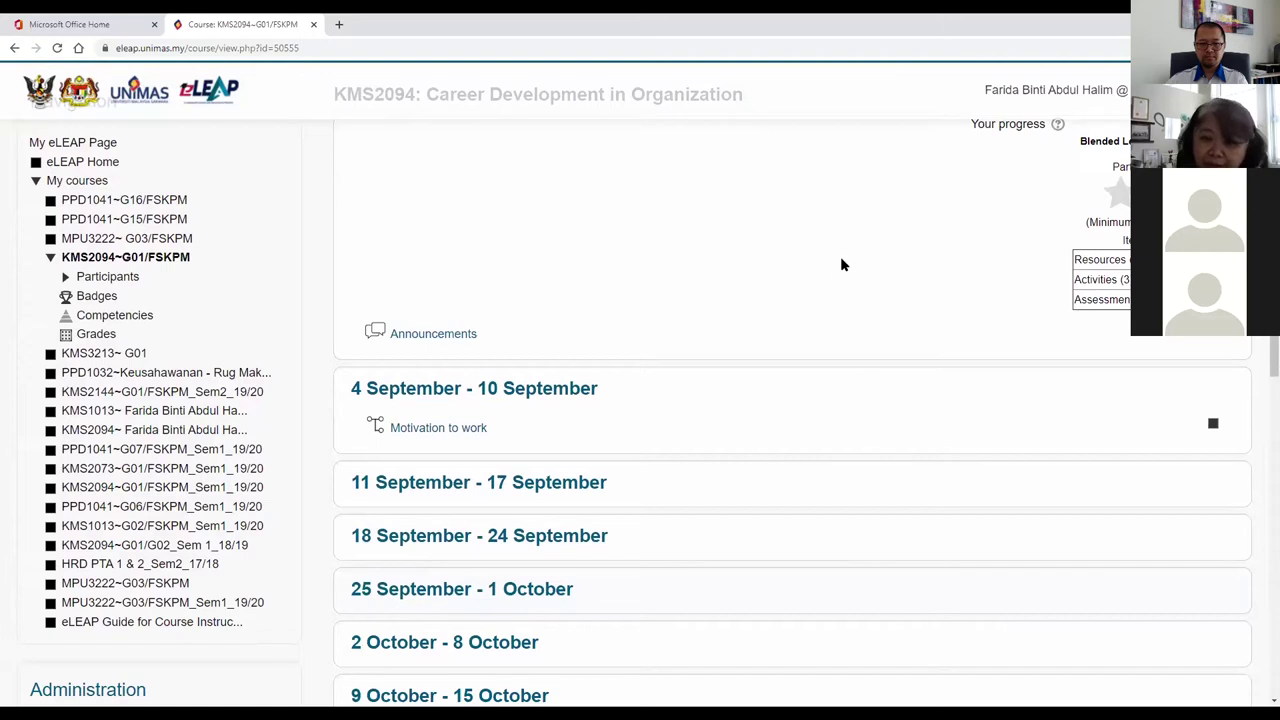
scroll(866, 357, "down", 2)
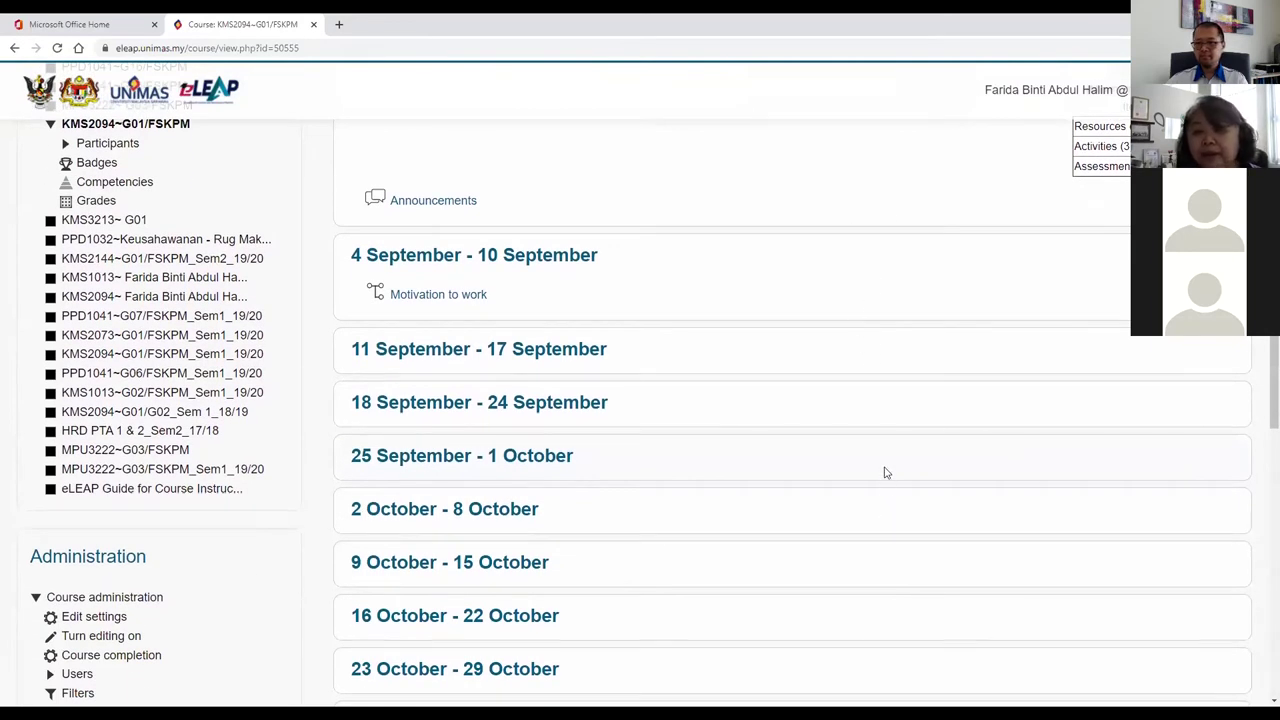
scroll(885, 470, "down", 2)
scroll(886, 463, "up", 4)
scroll(880, 433, "up", 2)
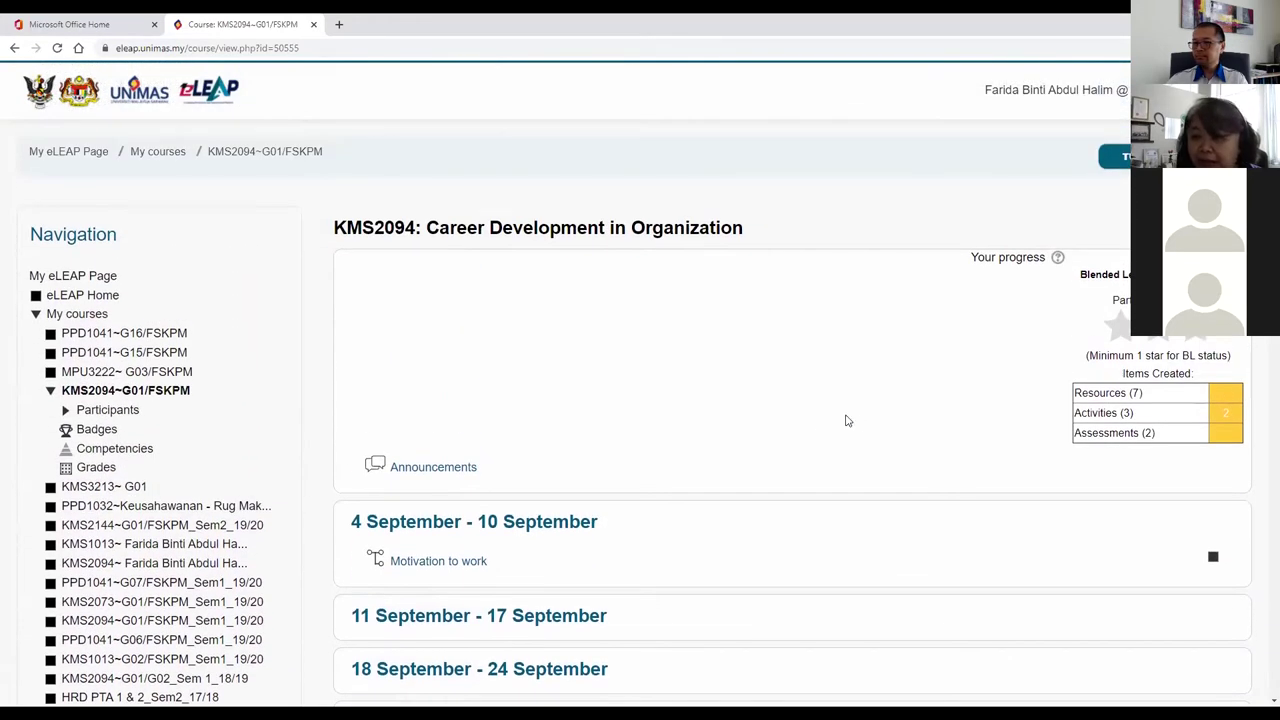
left_click(1105, 160)
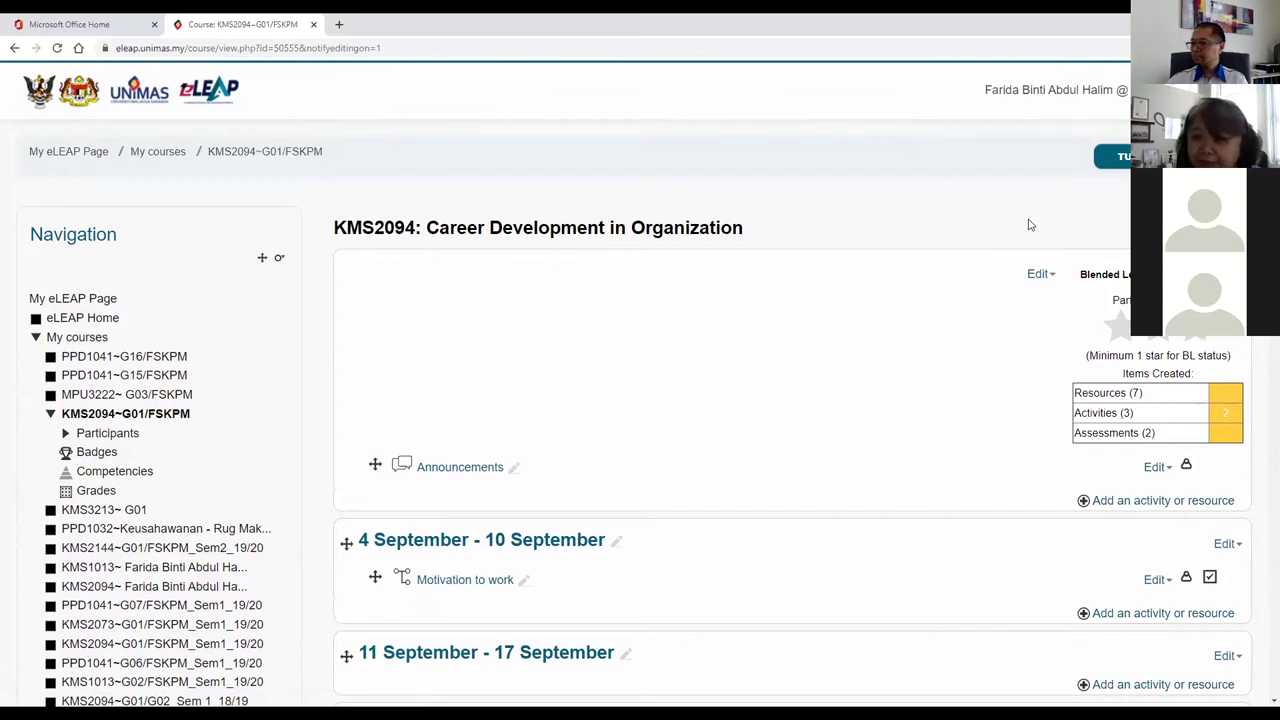
- Examine the weekly sections of the course page and their editing options
scroll(1030, 226, "down", 1)
scroll(1024, 230, "down", 1)
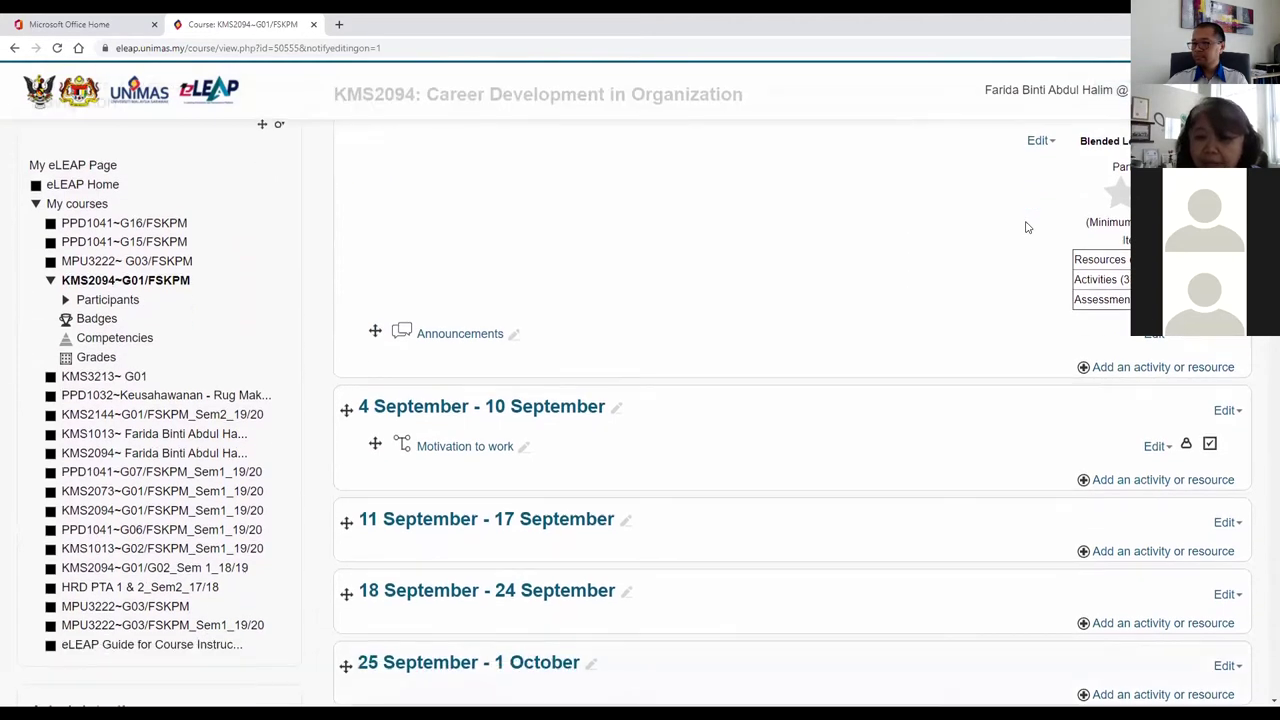
scroll(1022, 231, "down", 1)
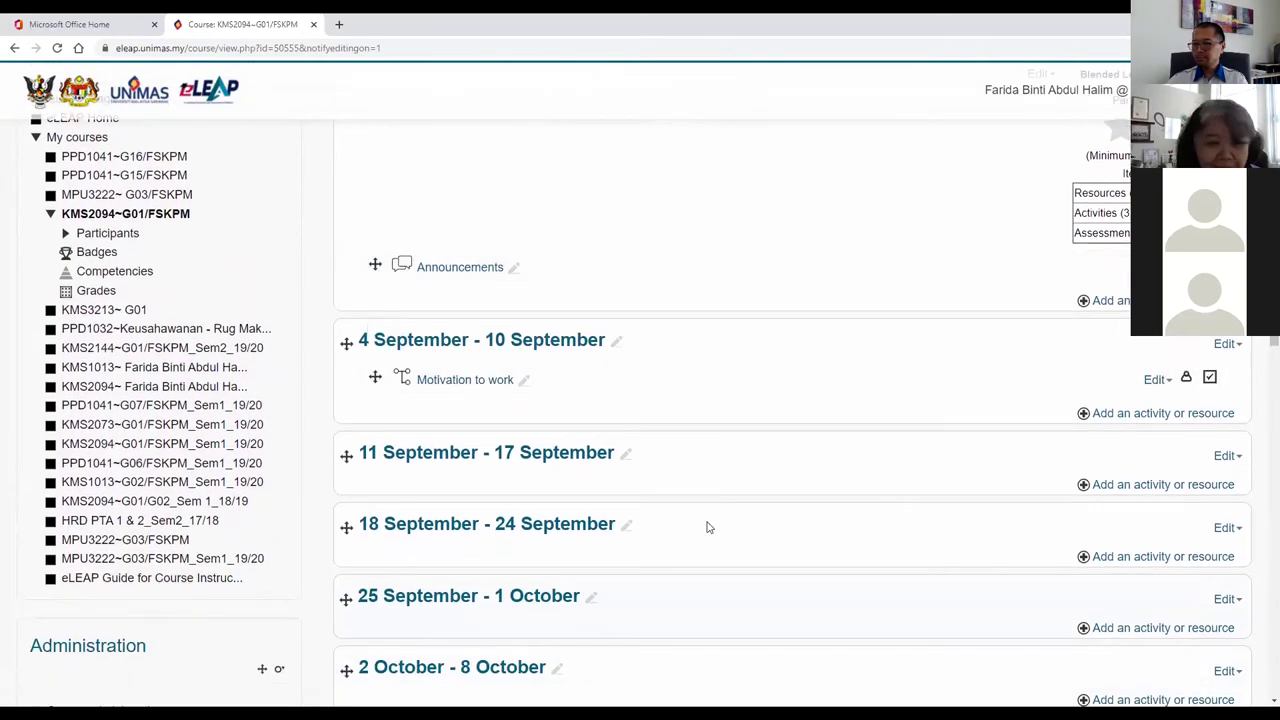
scroll(881, 507, "down", 4)
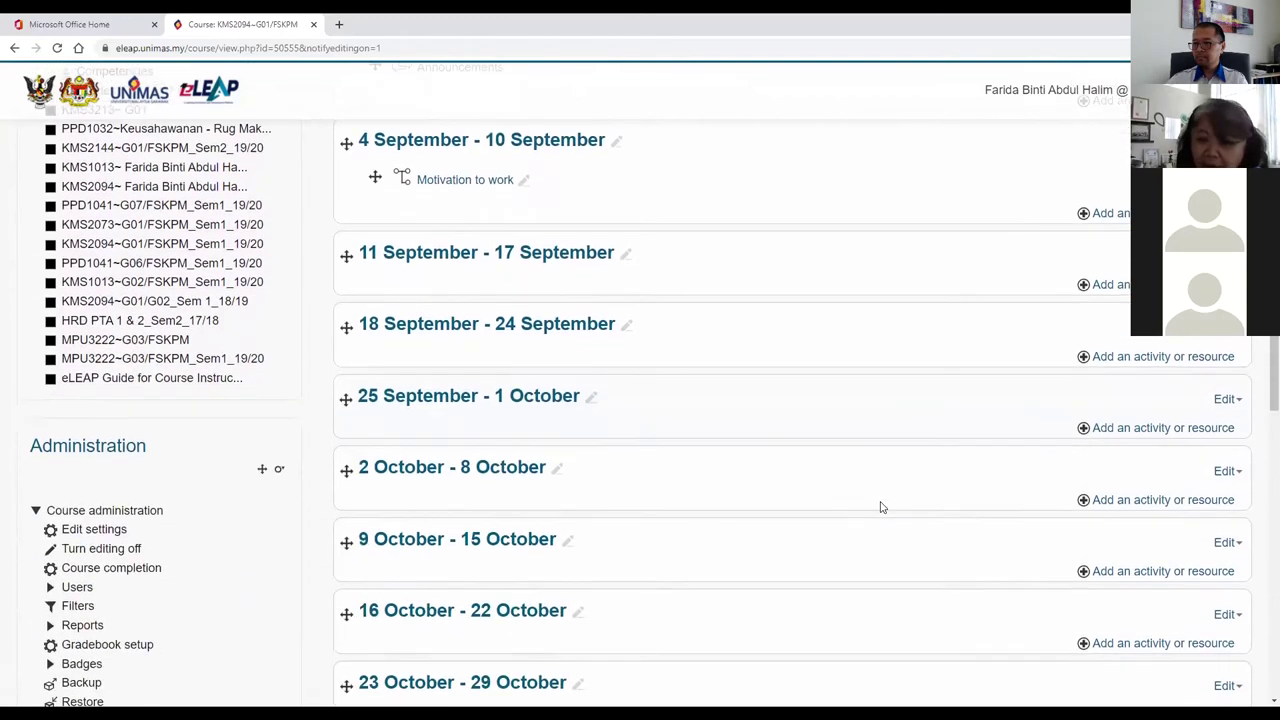
scroll(881, 507, "down", 5)
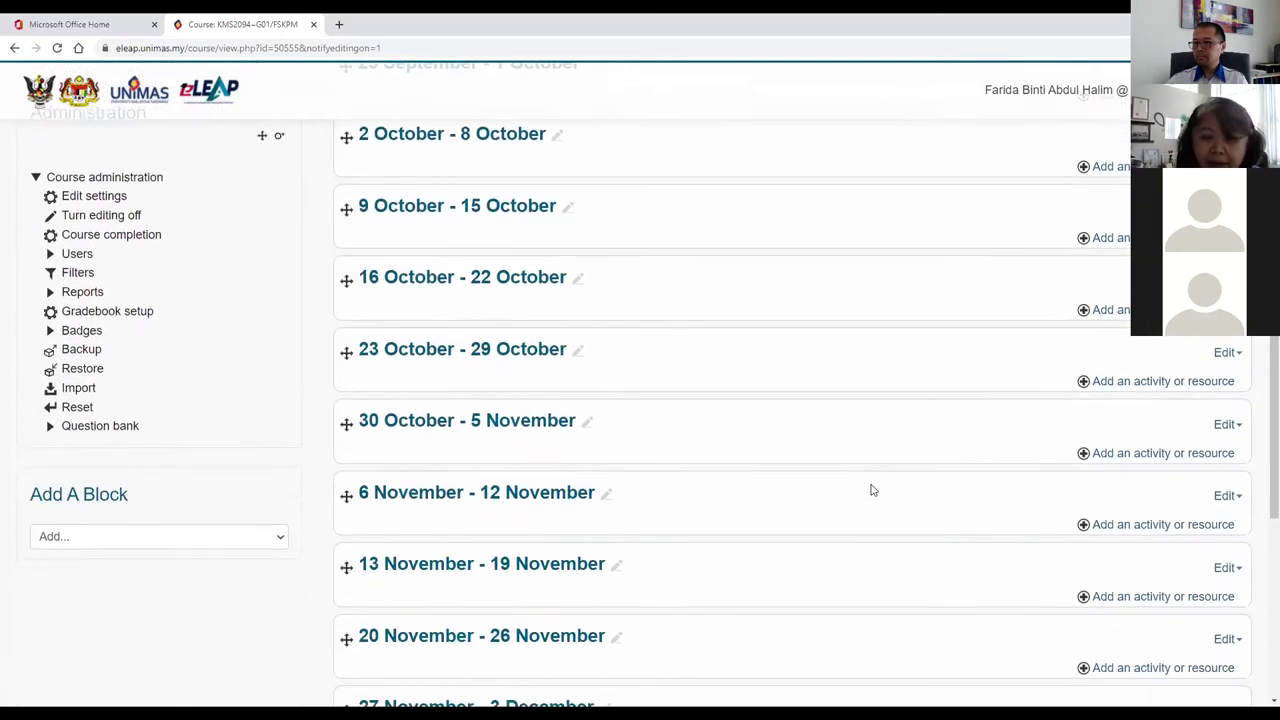
scroll(871, 487, "up", 3)
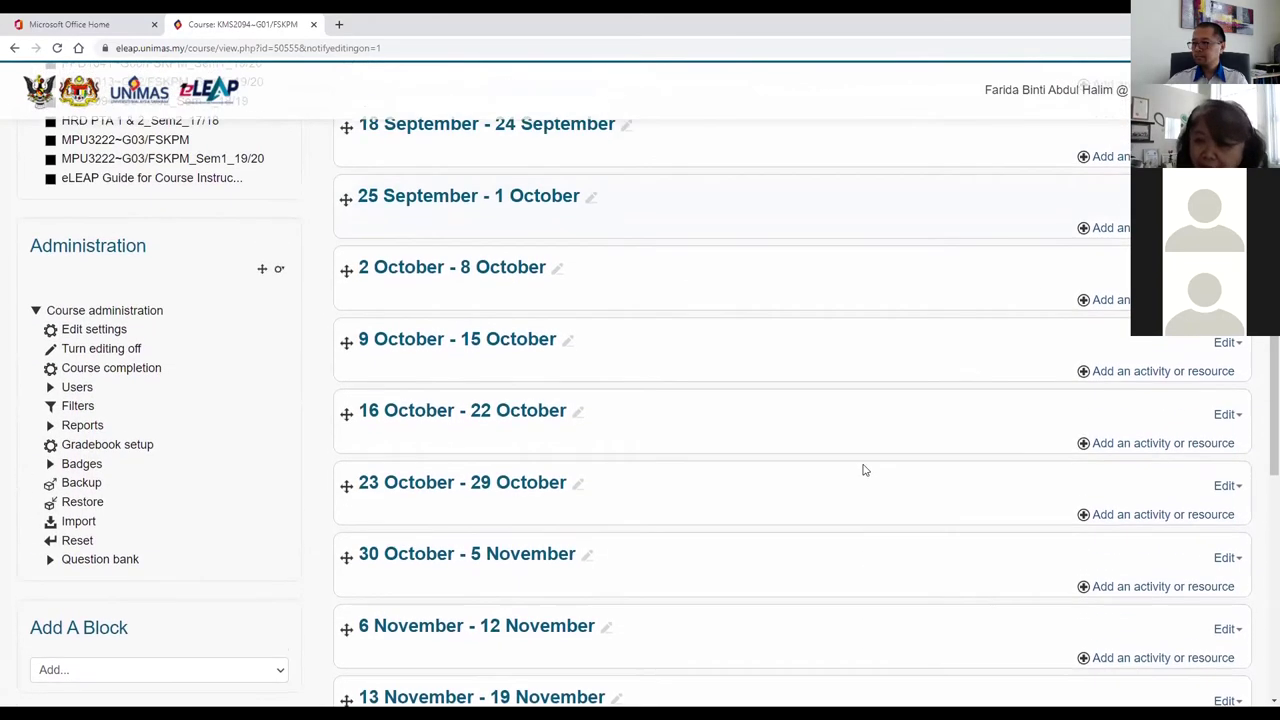
scroll(865, 467, "up", 2)
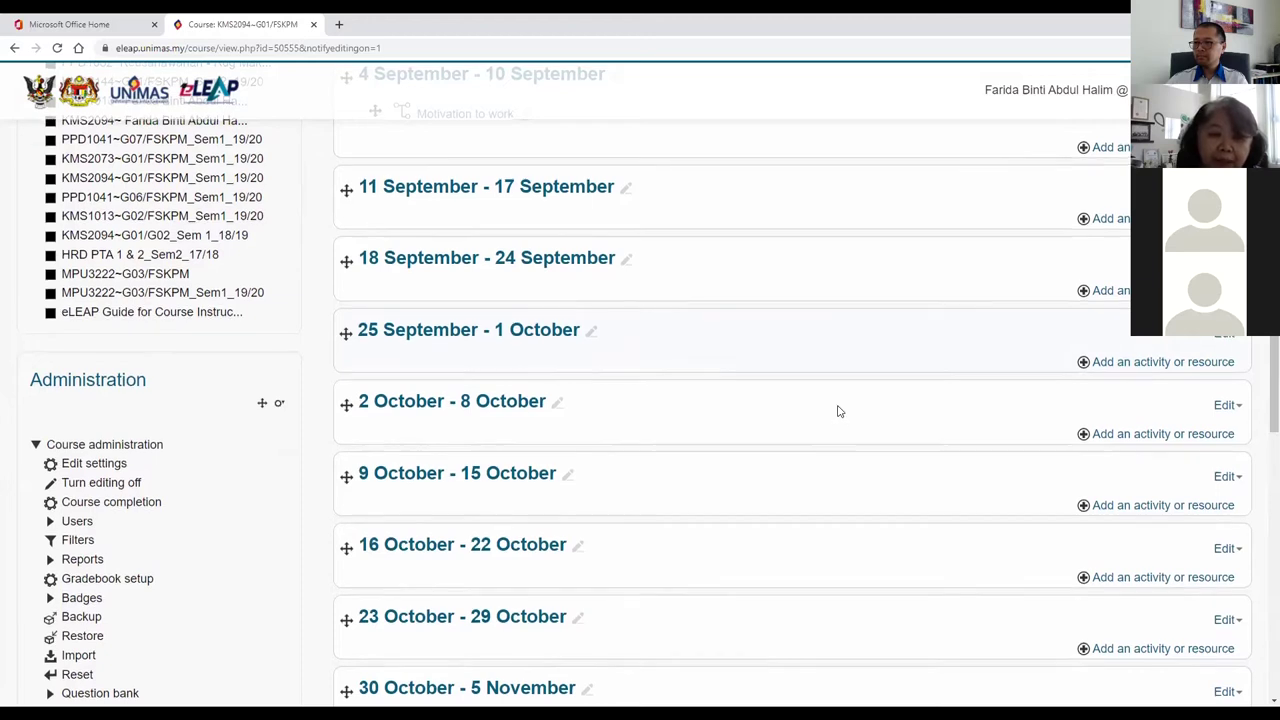
scroll(837, 405, "up", 5)
scroll(827, 404, "up", 3)
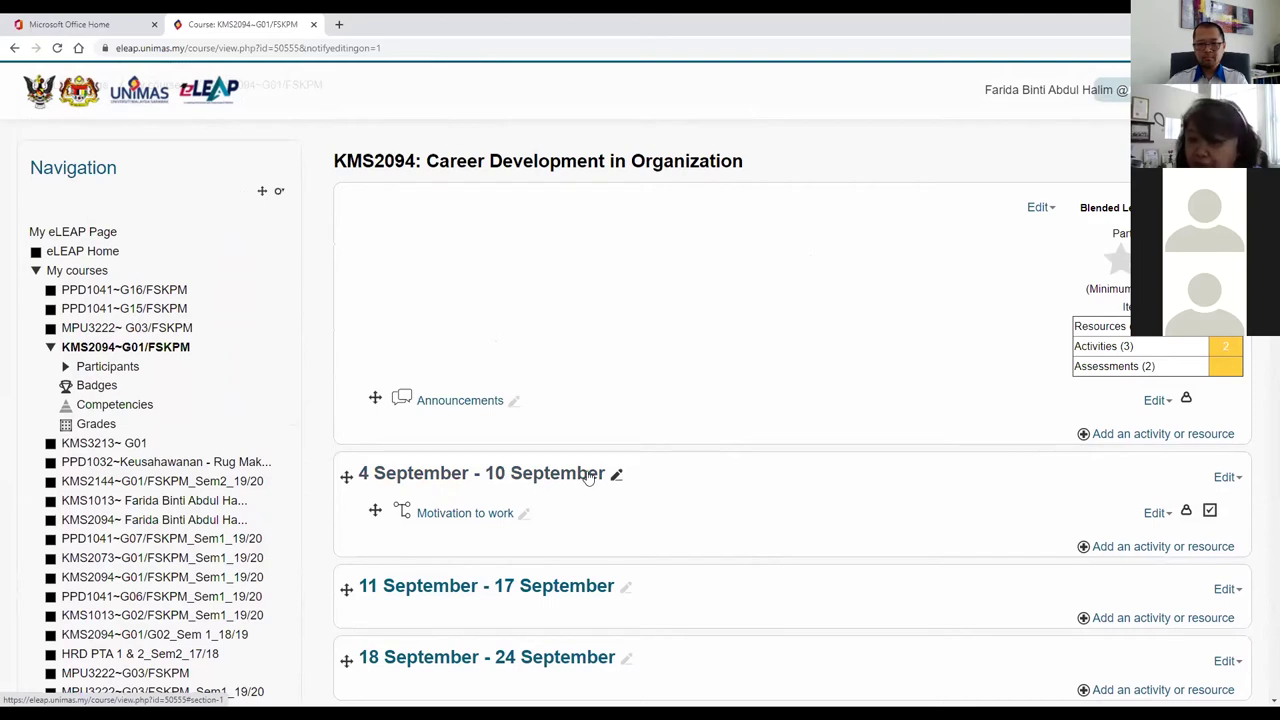
- Open the course's Edit settings page from the course administration and place the cursor in the course full name
scroll(665, 480, "down", 2)
scroll(740, 500, "down", 3)
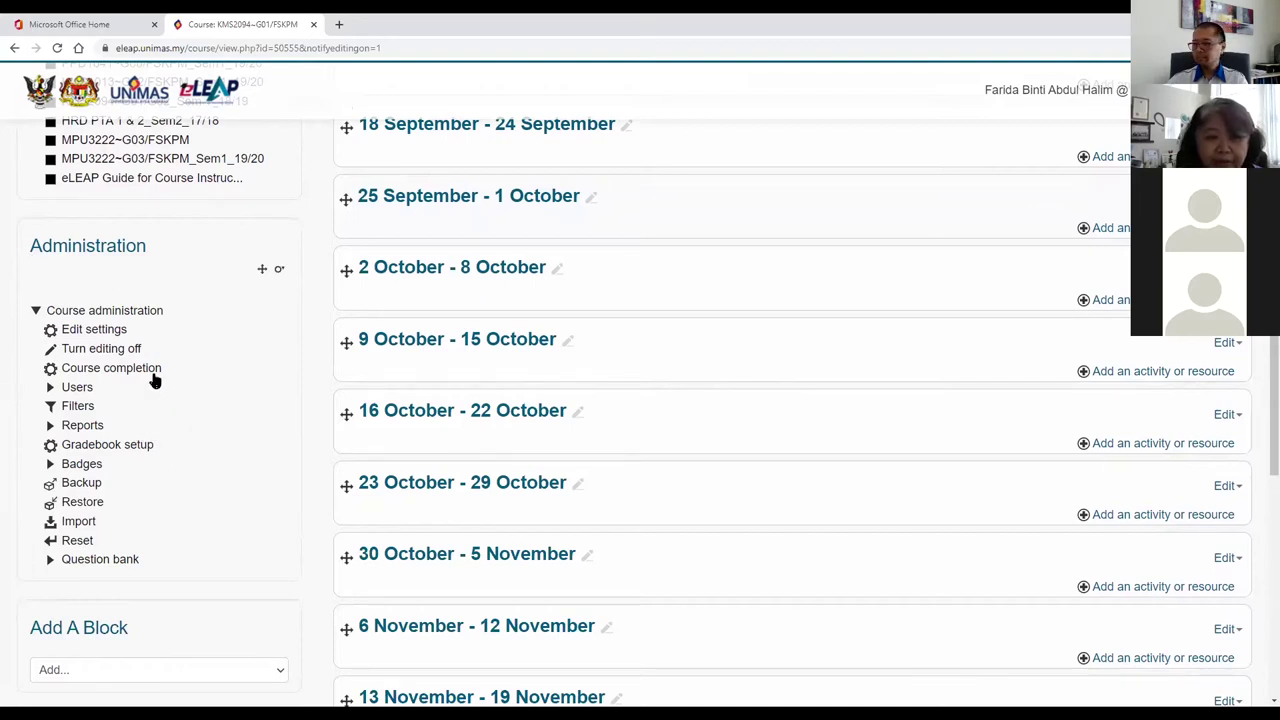
left_click(95, 334)
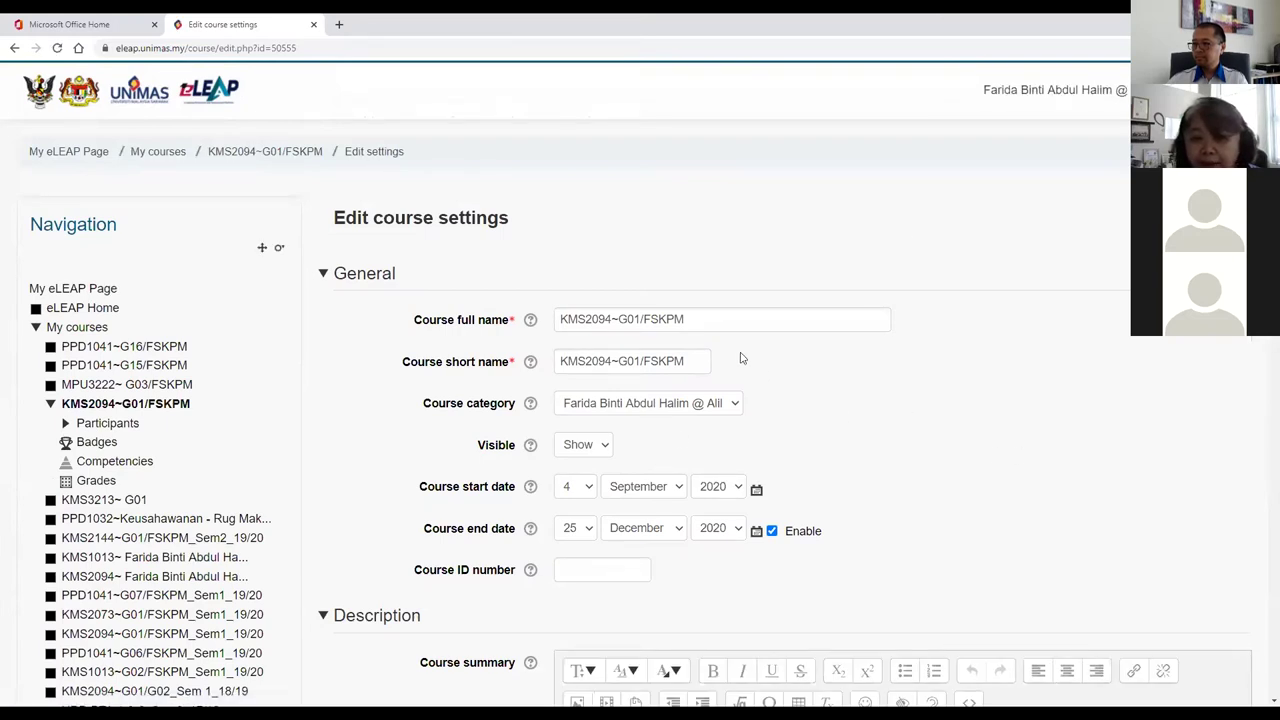
left_click(729, 320)
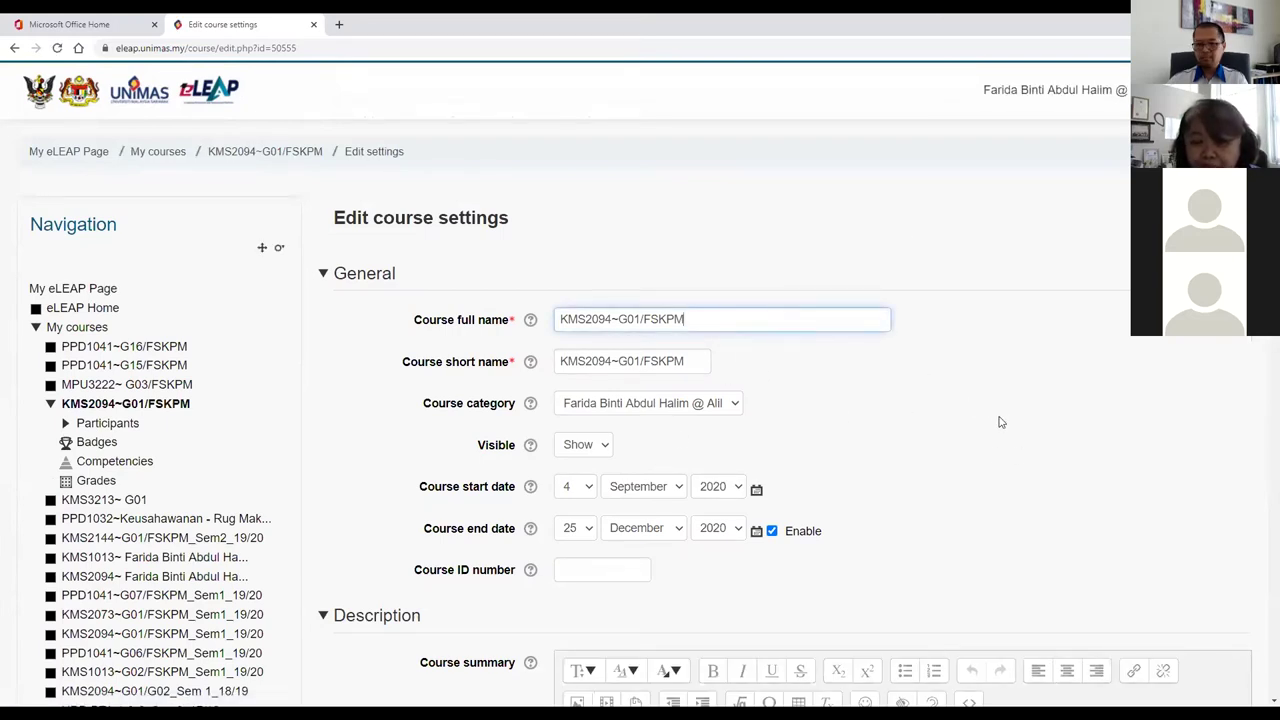
- Change the course format to Topics format and set the number of sections to 8
scroll(997, 428, "down", 4)
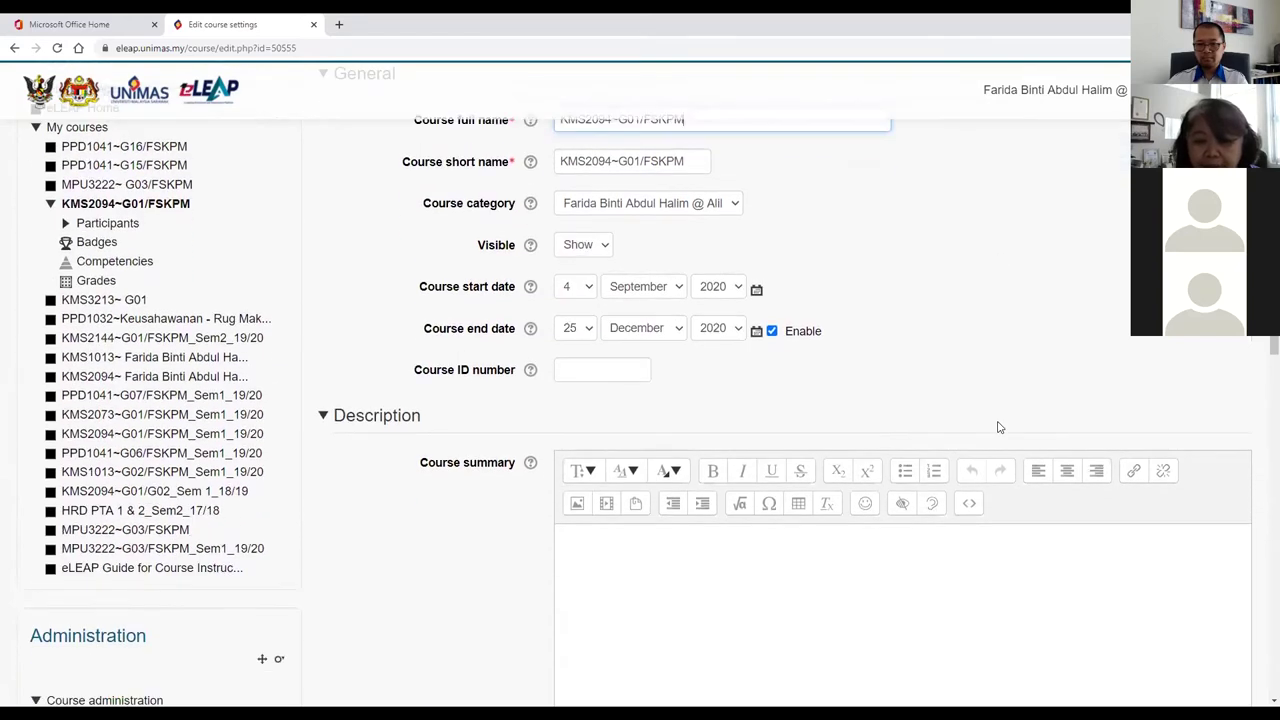
scroll(536, 426, "down", 5)
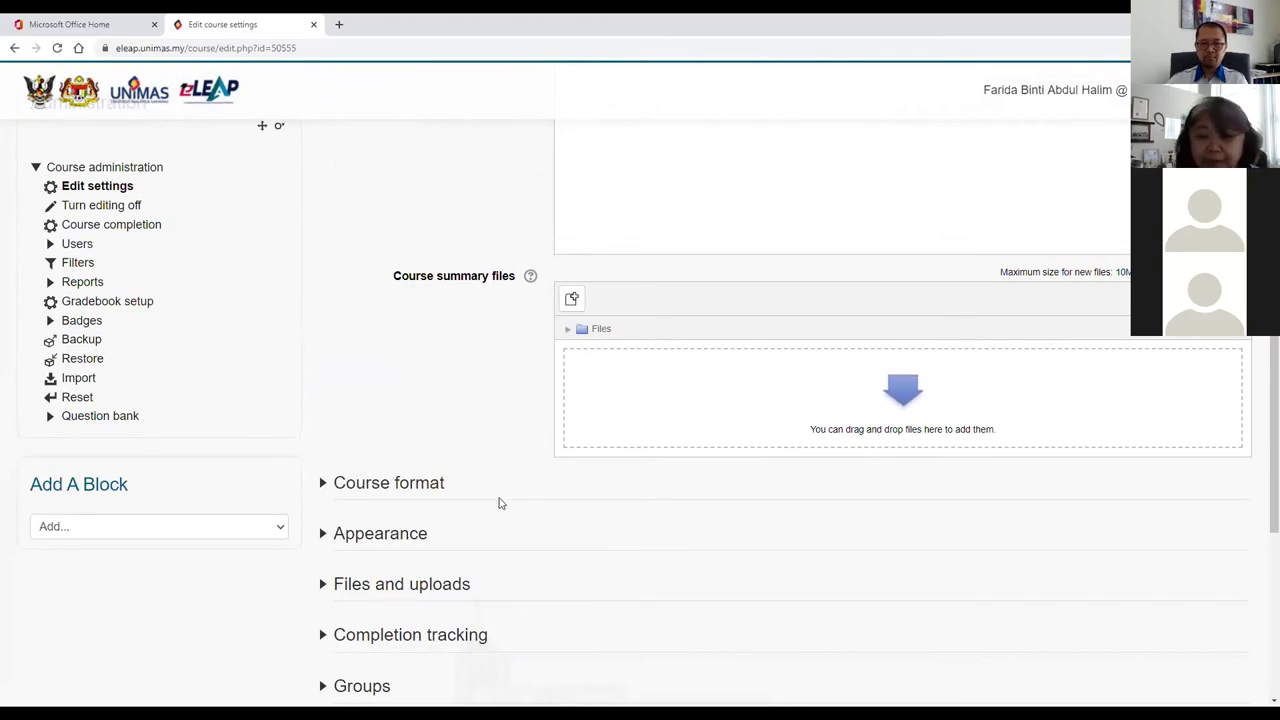
left_click(396, 486)
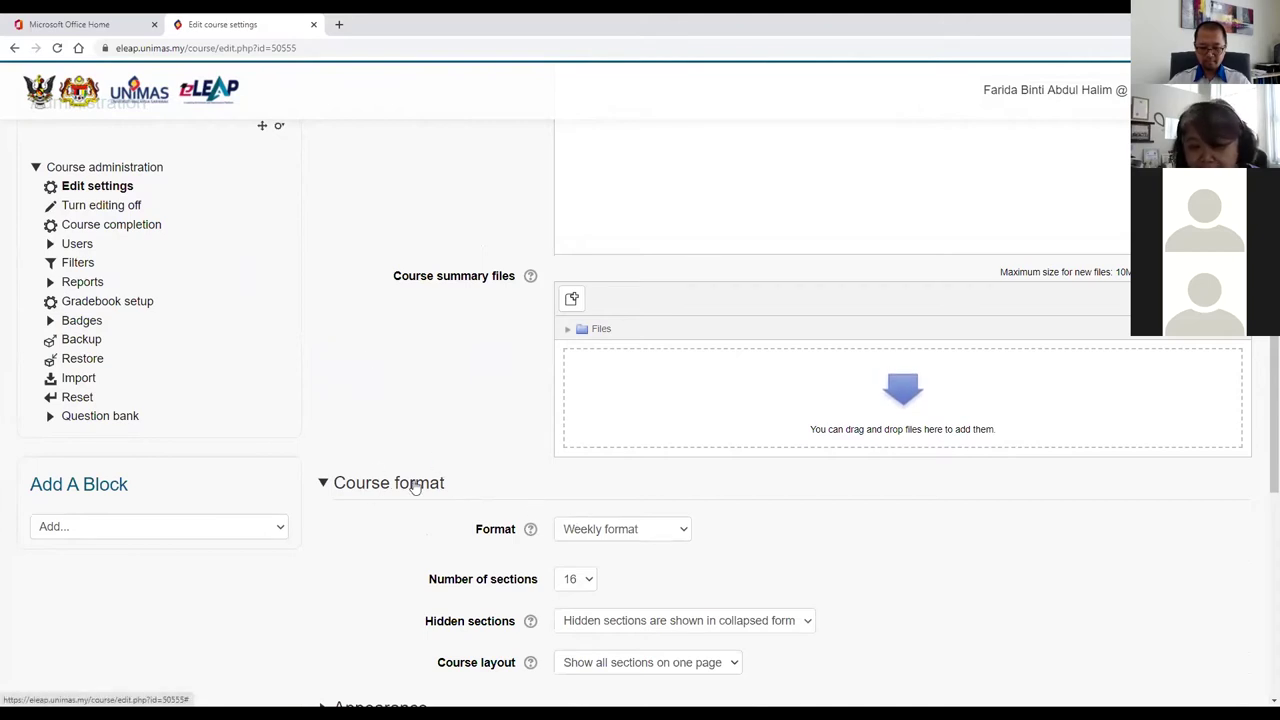
scroll(925, 556, "down", 2)
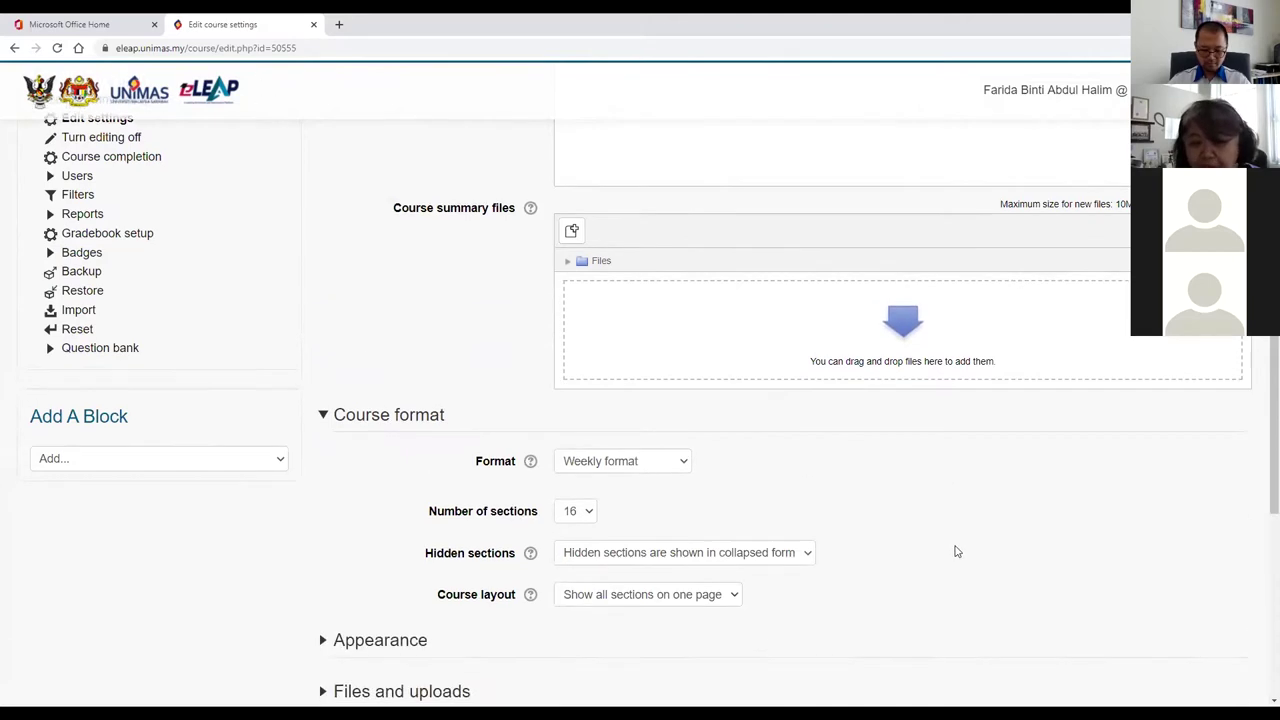
left_click(686, 333)
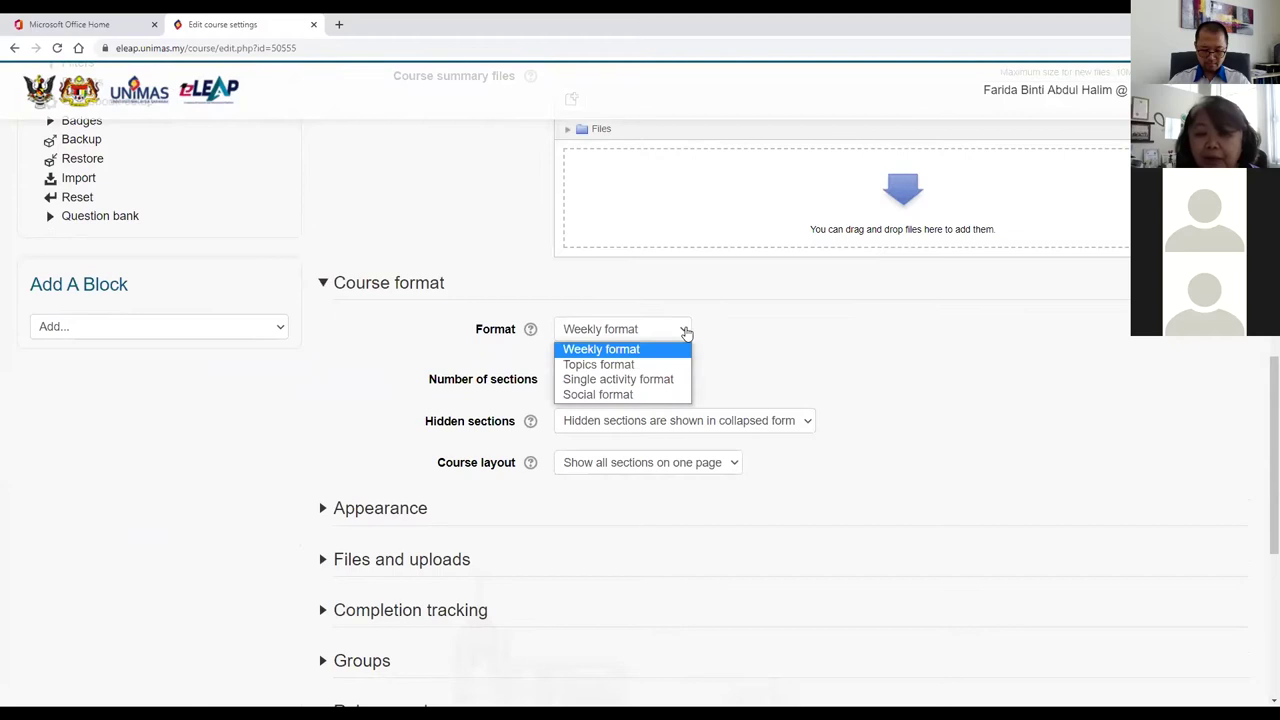
left_click(641, 368)
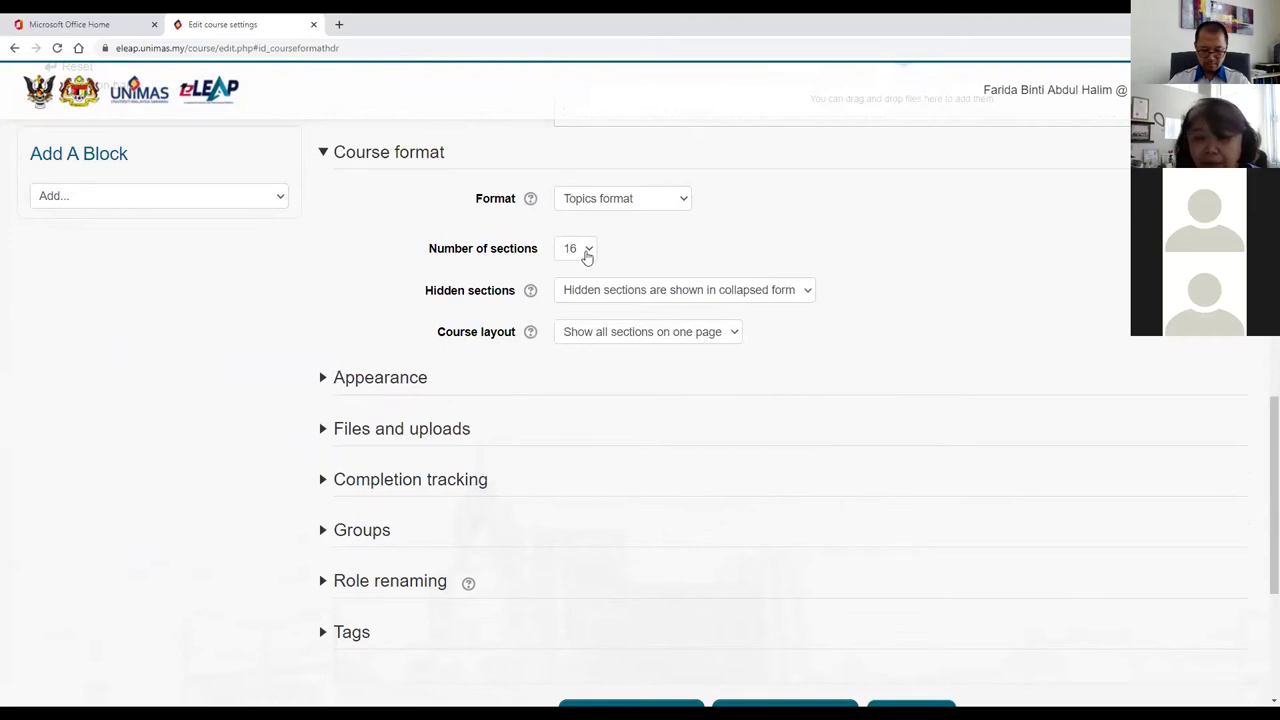
left_click(590, 251)
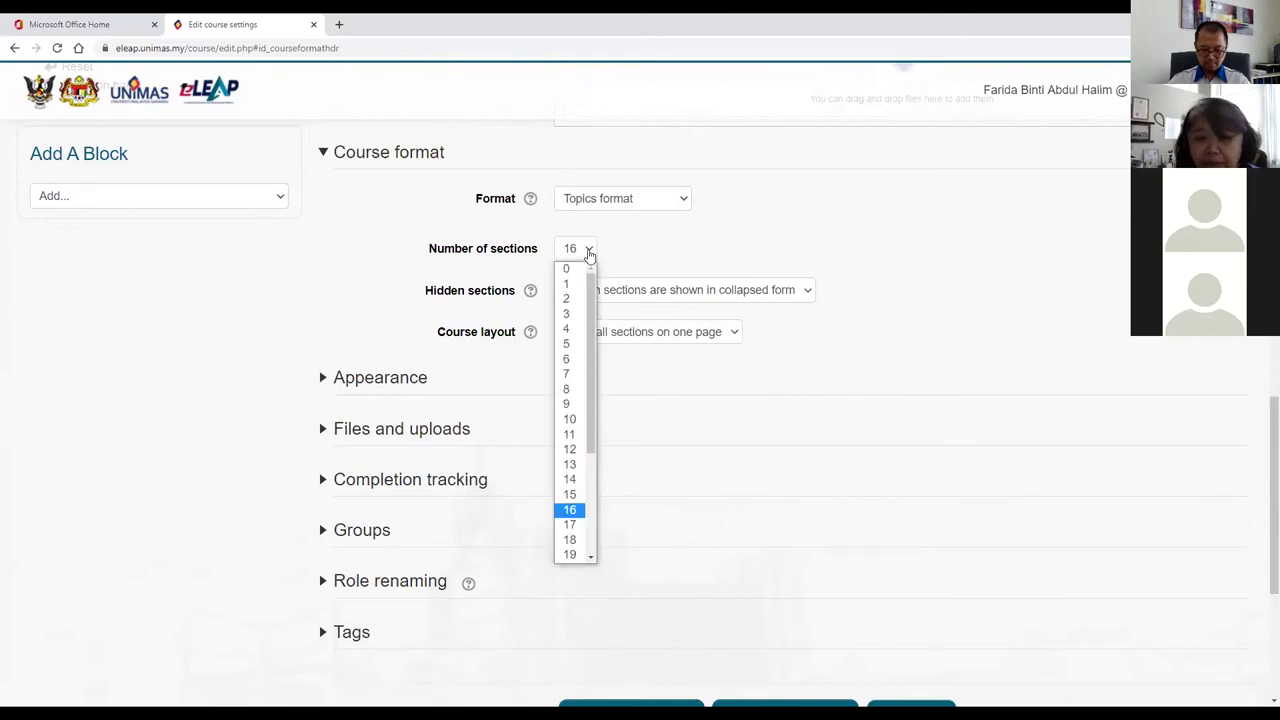
left_click(568, 389)
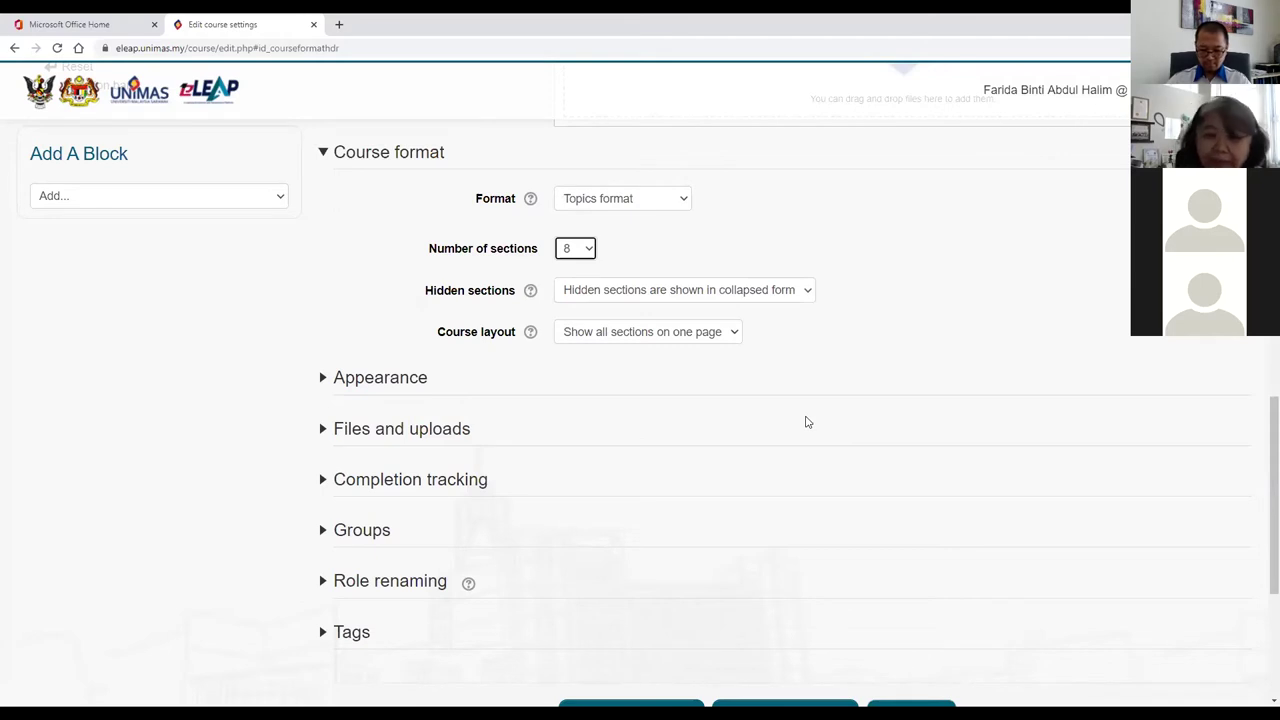
- Expand the Appearance settings and review the General, Description and Course format settings of the course
left_click(397, 385)
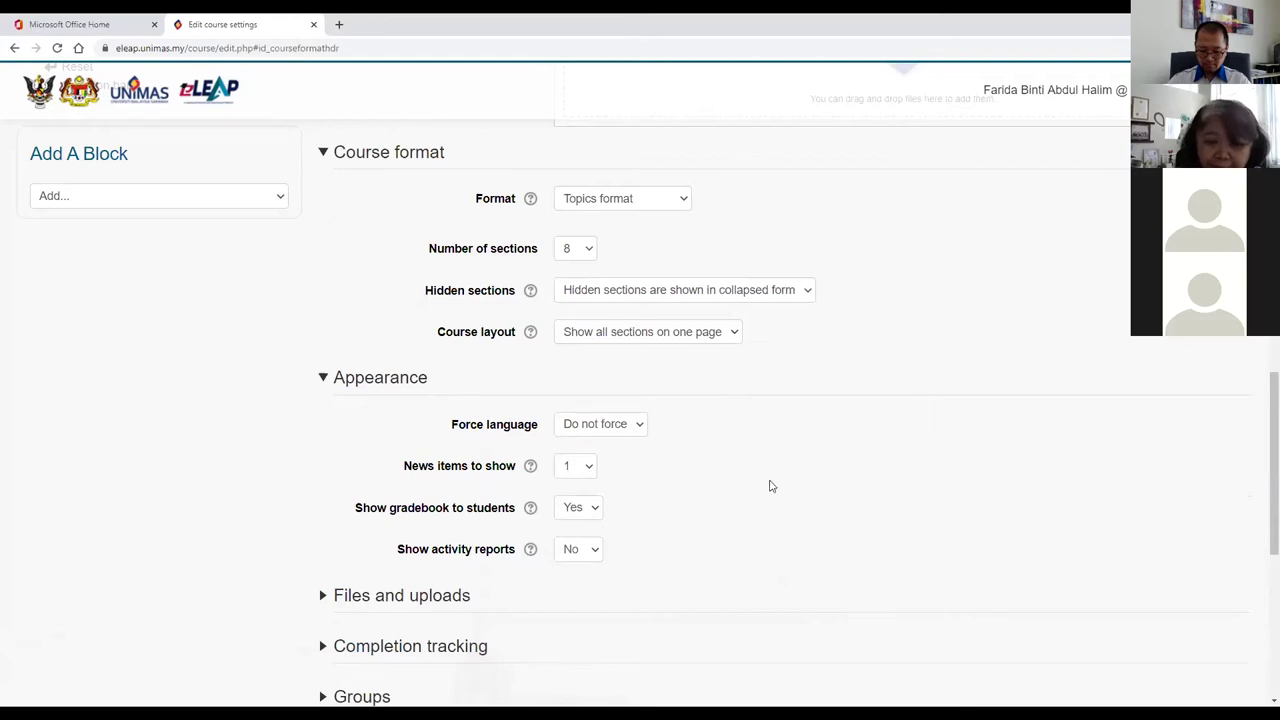
scroll(848, 448, "up", 2)
scroll(940, 486, "up", 6)
scroll(950, 490, "up", 1)
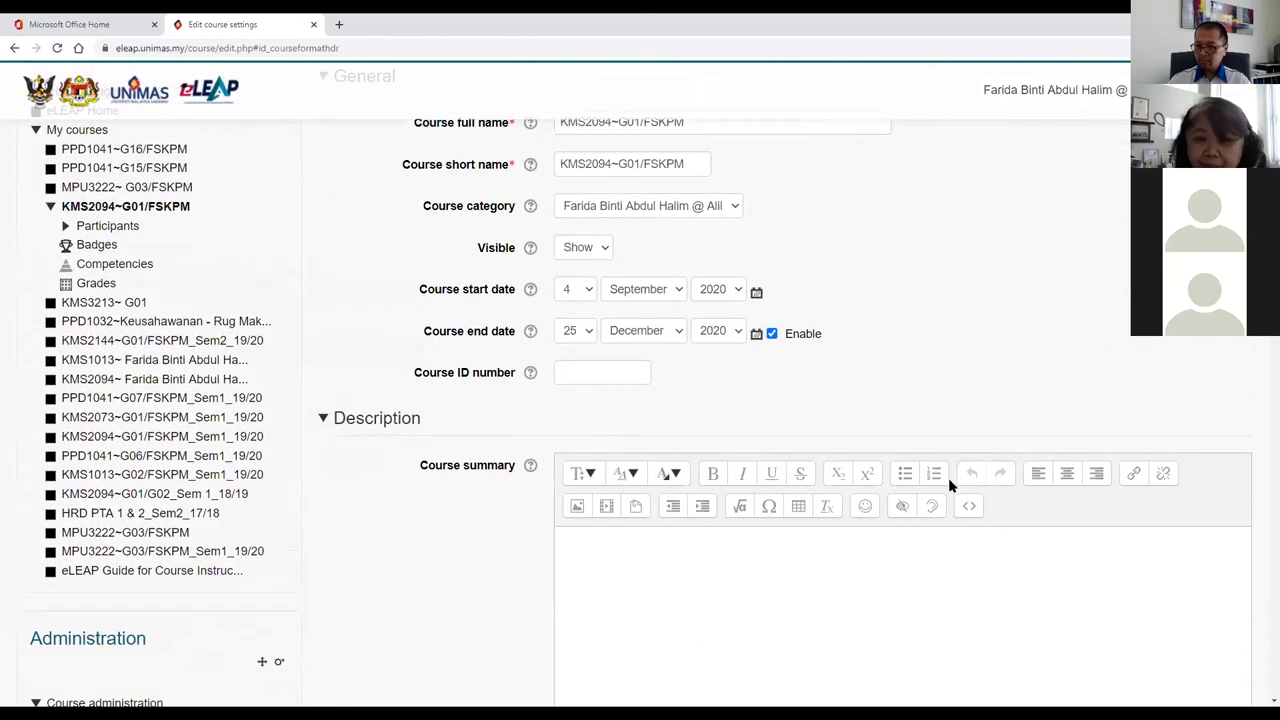
scroll(985, 430, "up", 2)
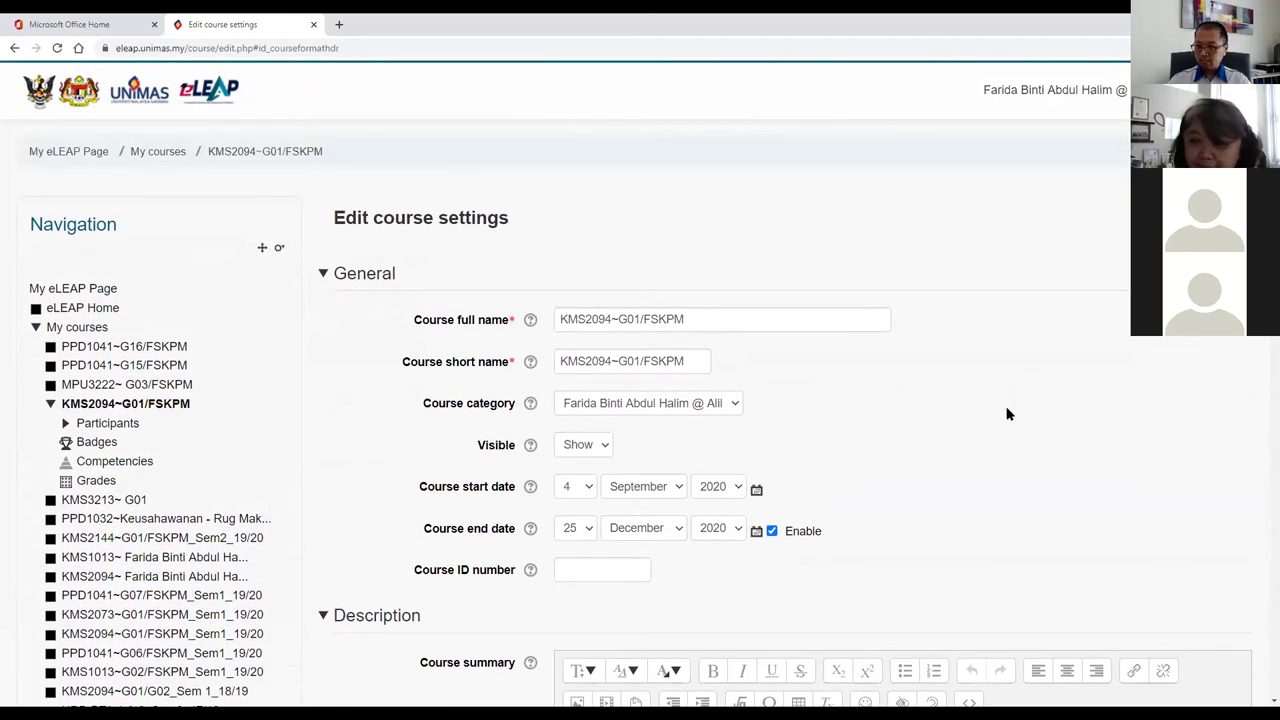
scroll(1008, 414, "down", 1)
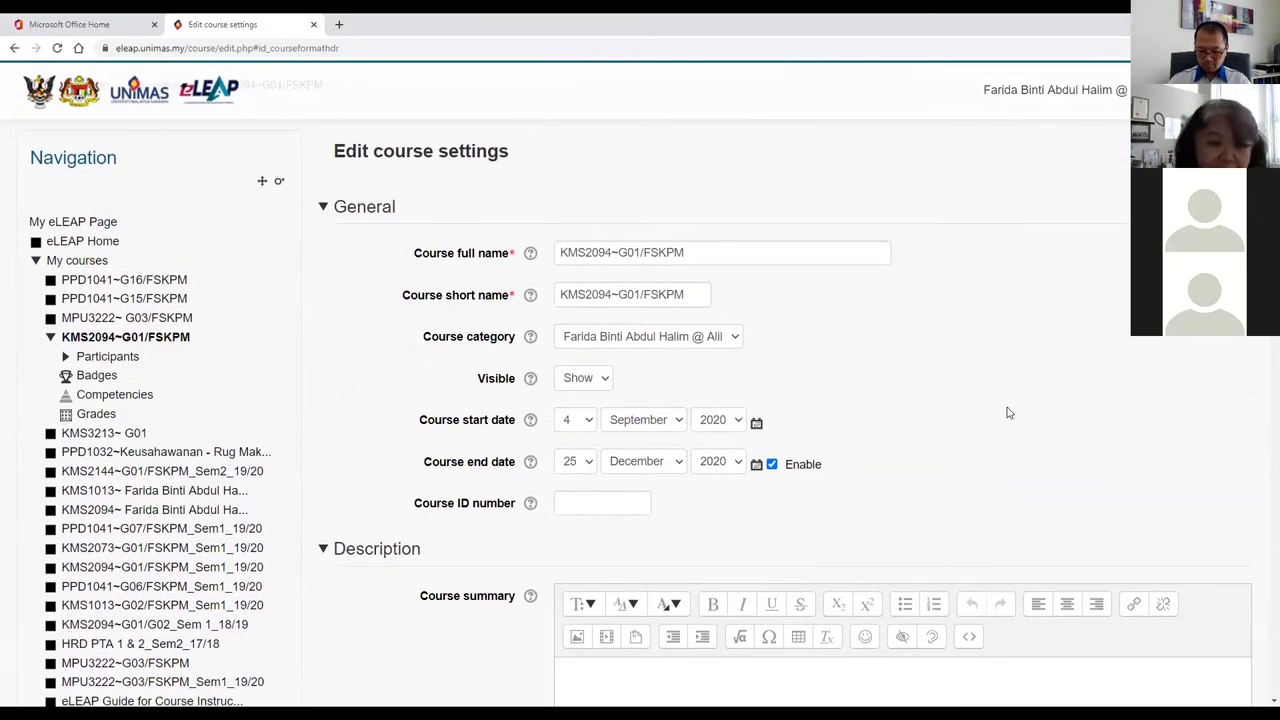
scroll(1008, 413, "down", 1)
scroll(486, 523, "down", 3)
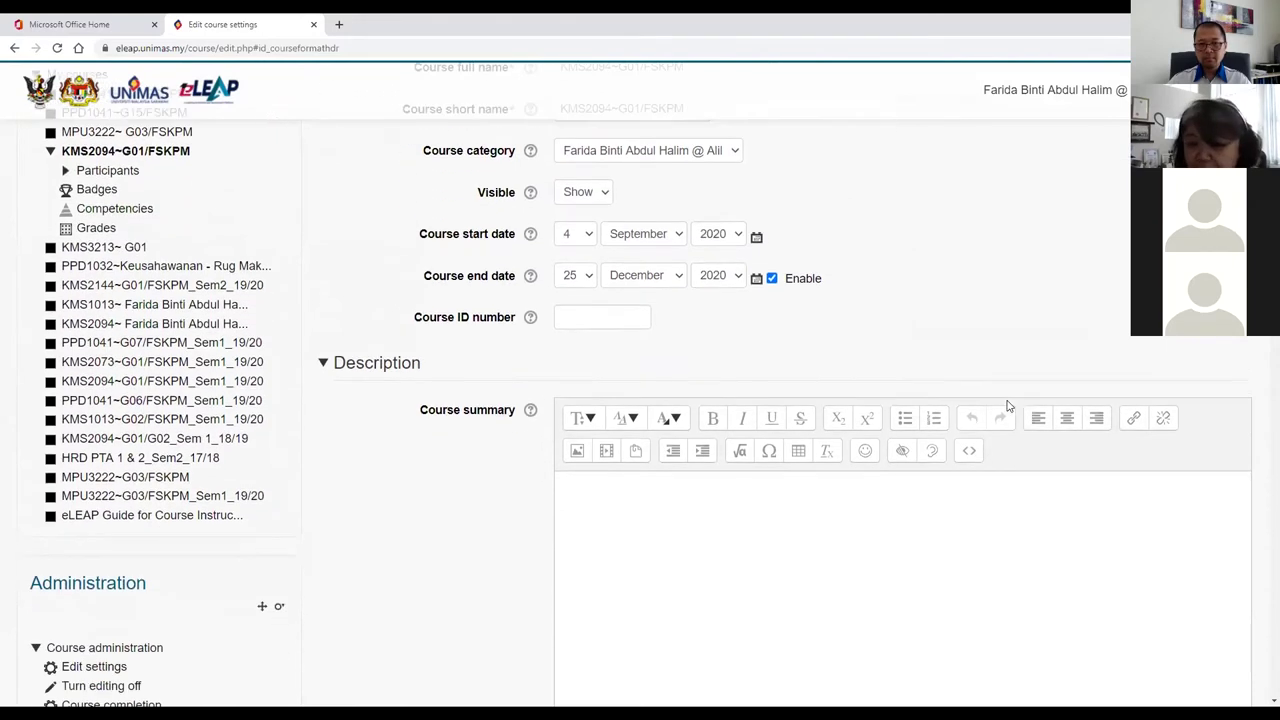
scroll(370, 454, "down", 2)
scroll(370, 454, "down", 1)
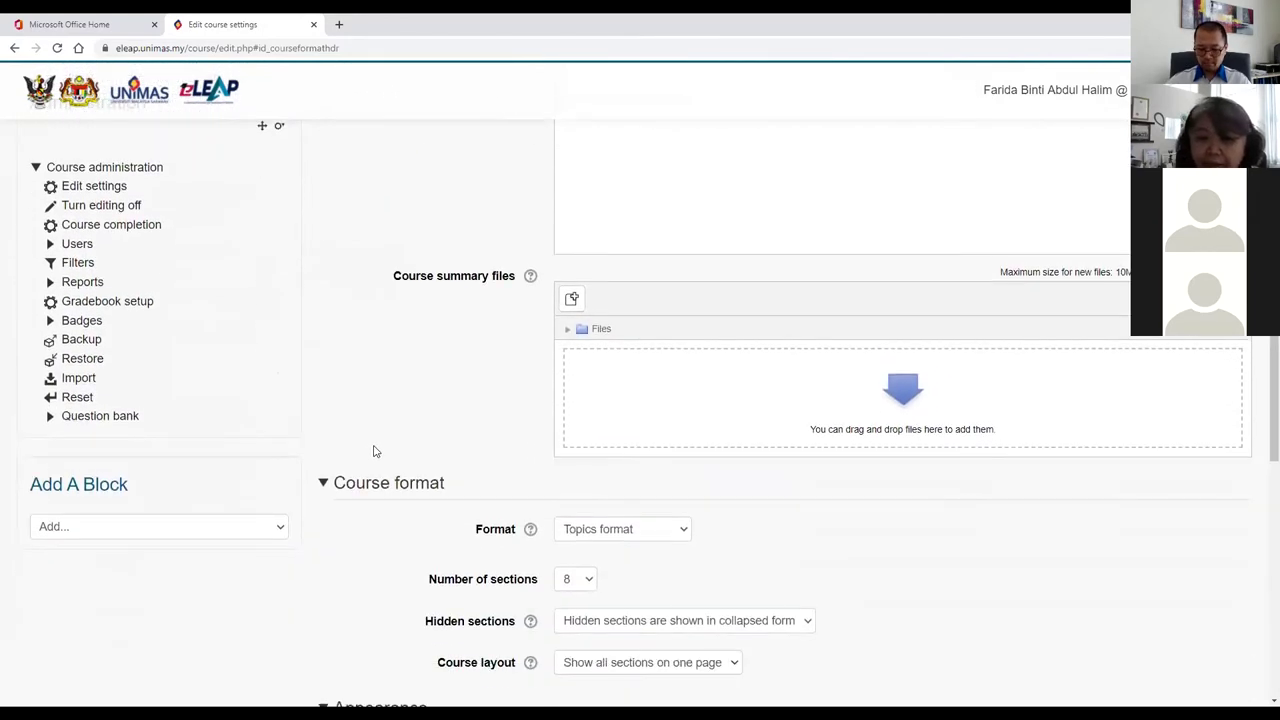
- Review the Appearance settings and expand the Files and uploads and Completion tracking settings
scroll(373, 451, "down", 3)
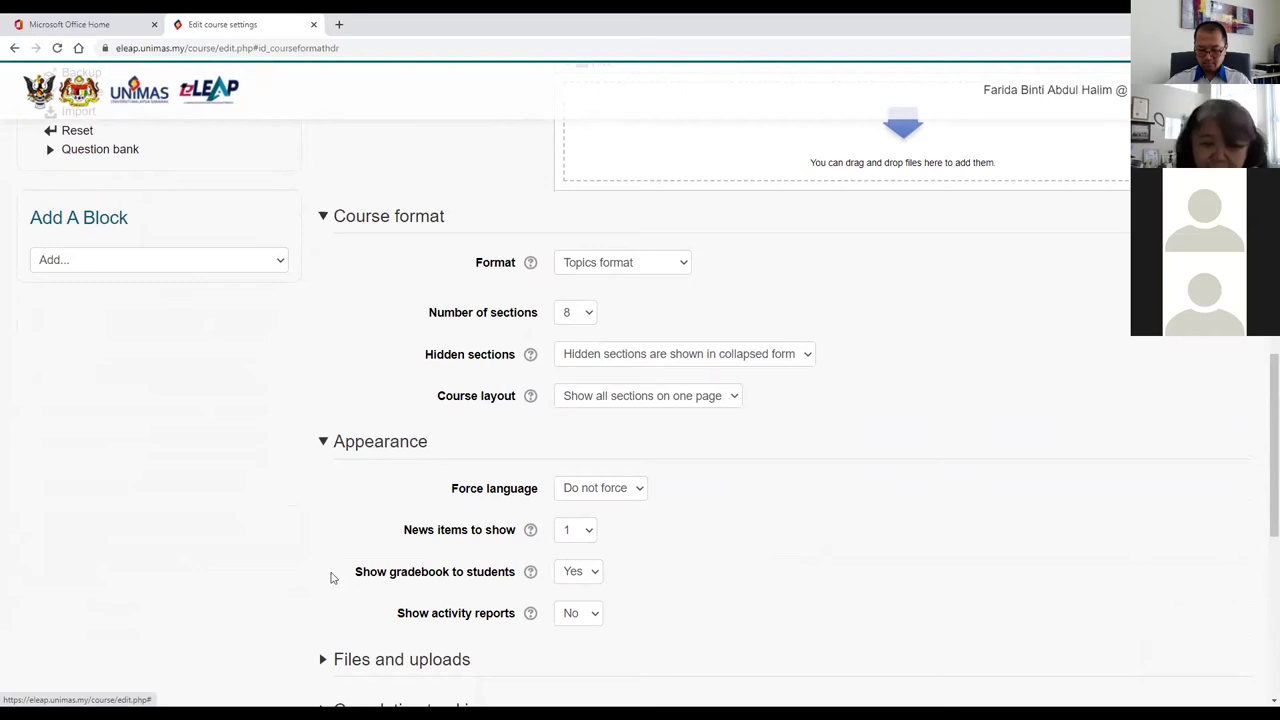
scroll(280, 540, "down", 3)
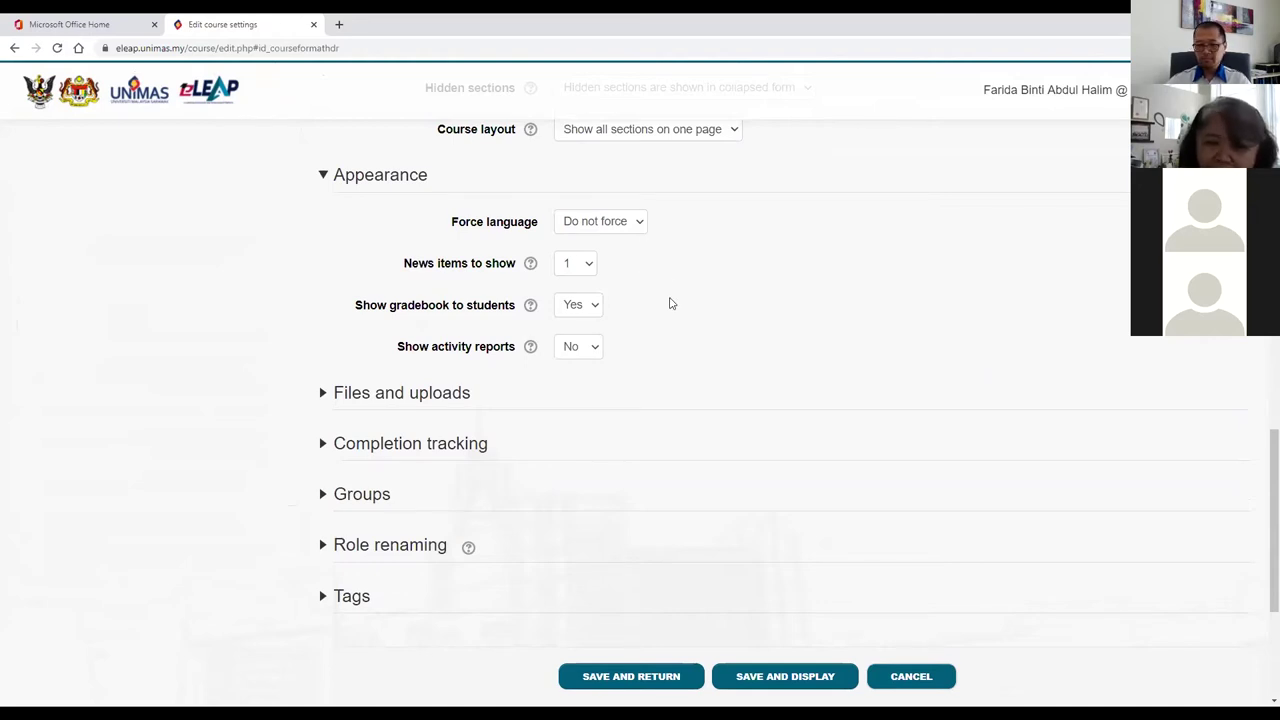
left_click(428, 396)
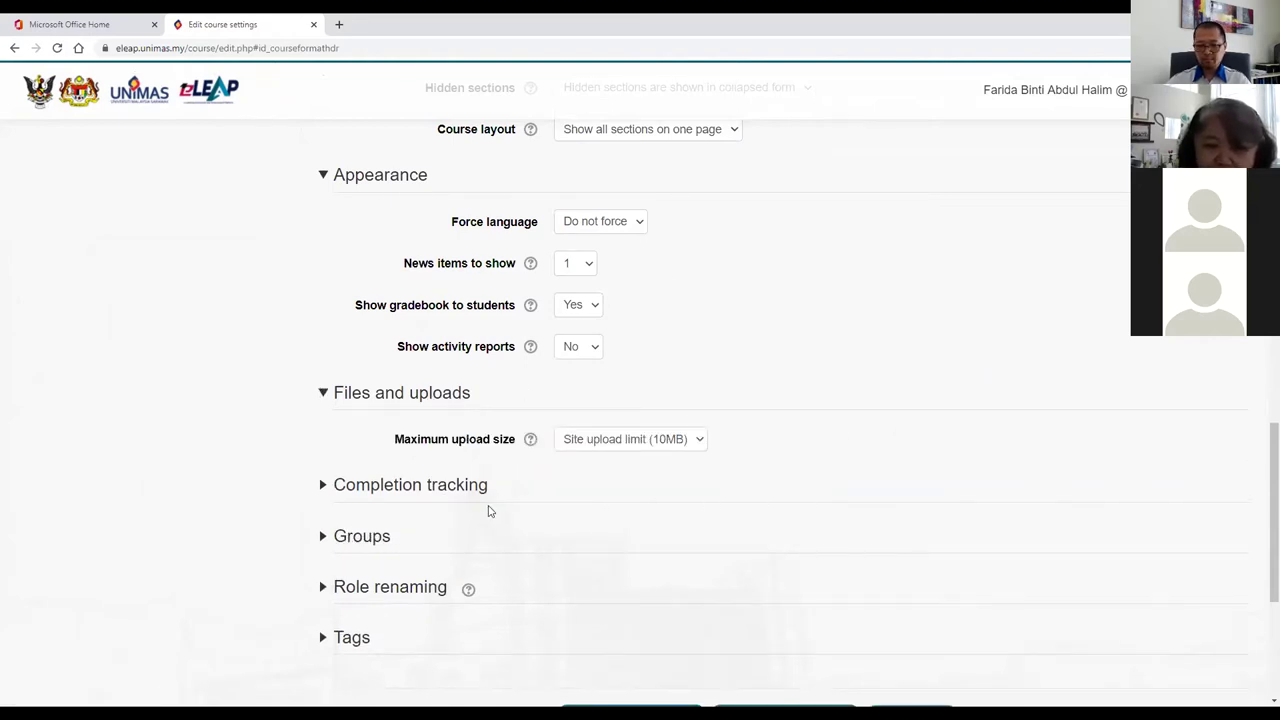
left_click(420, 488)
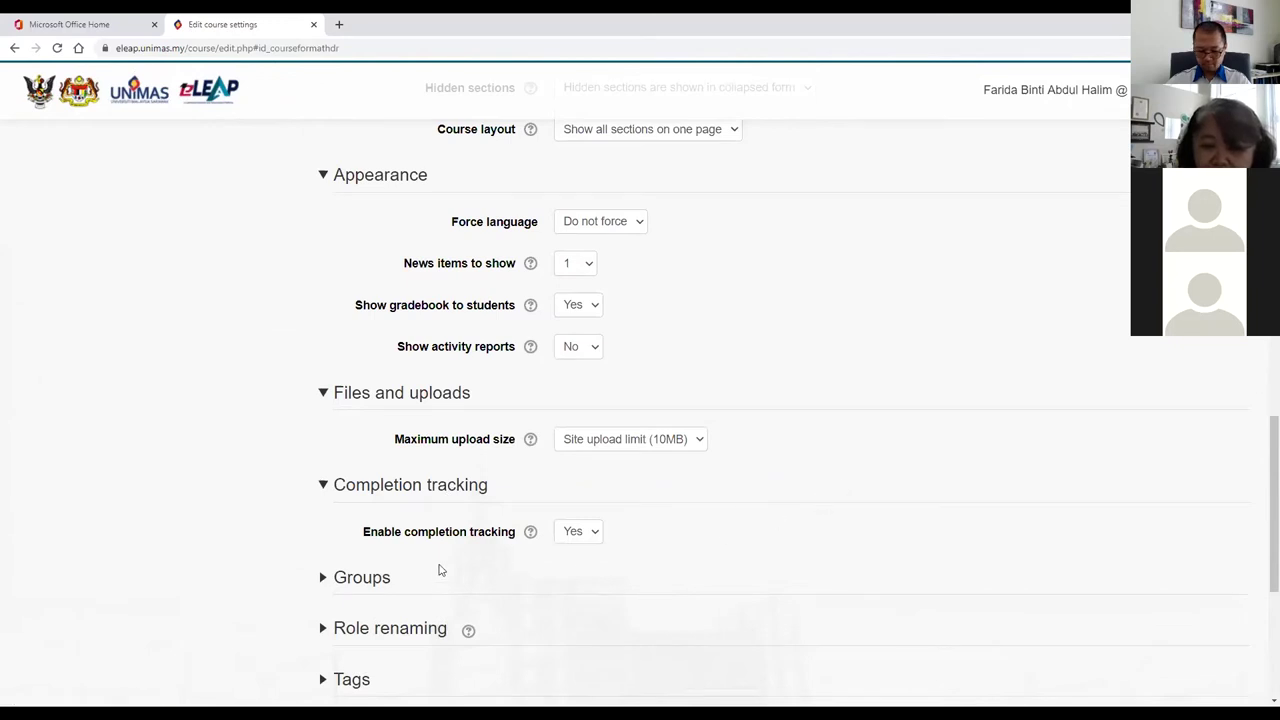
- Expand the Groups settings, check the available group modes and read the help on Force group mode
left_click(362, 578)
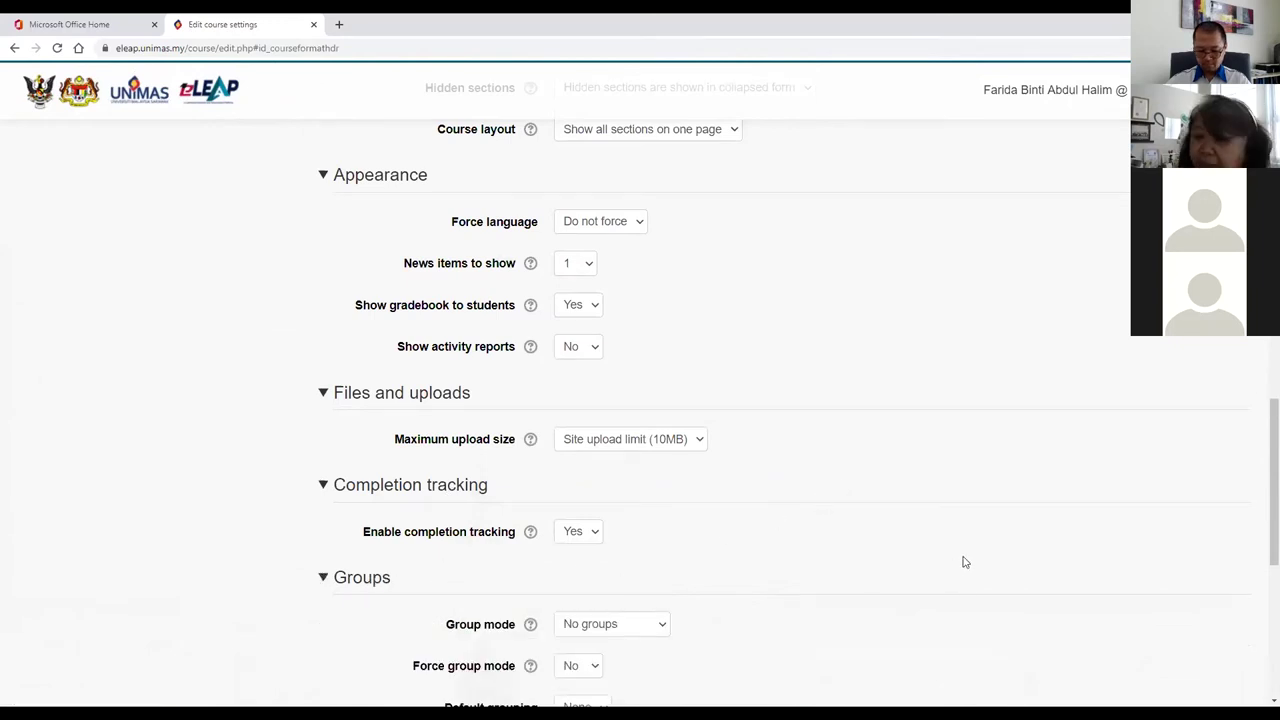
scroll(960, 560, "down", 3)
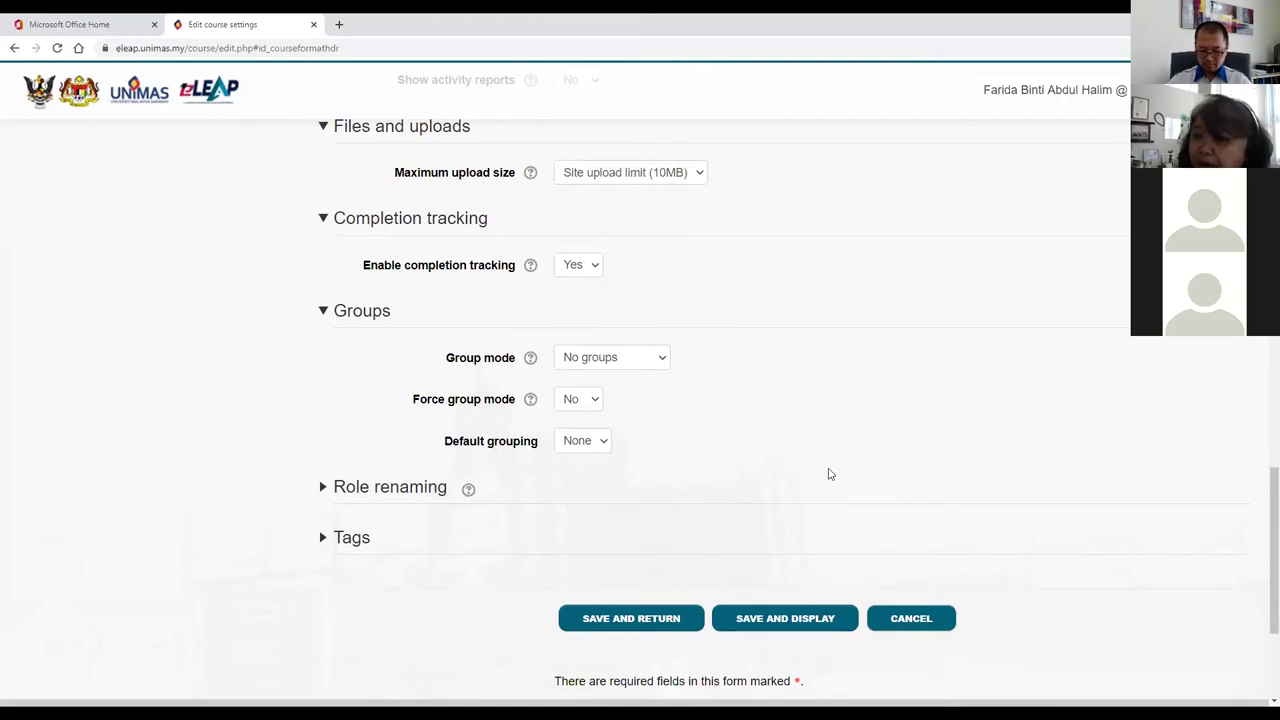
left_click(663, 360)
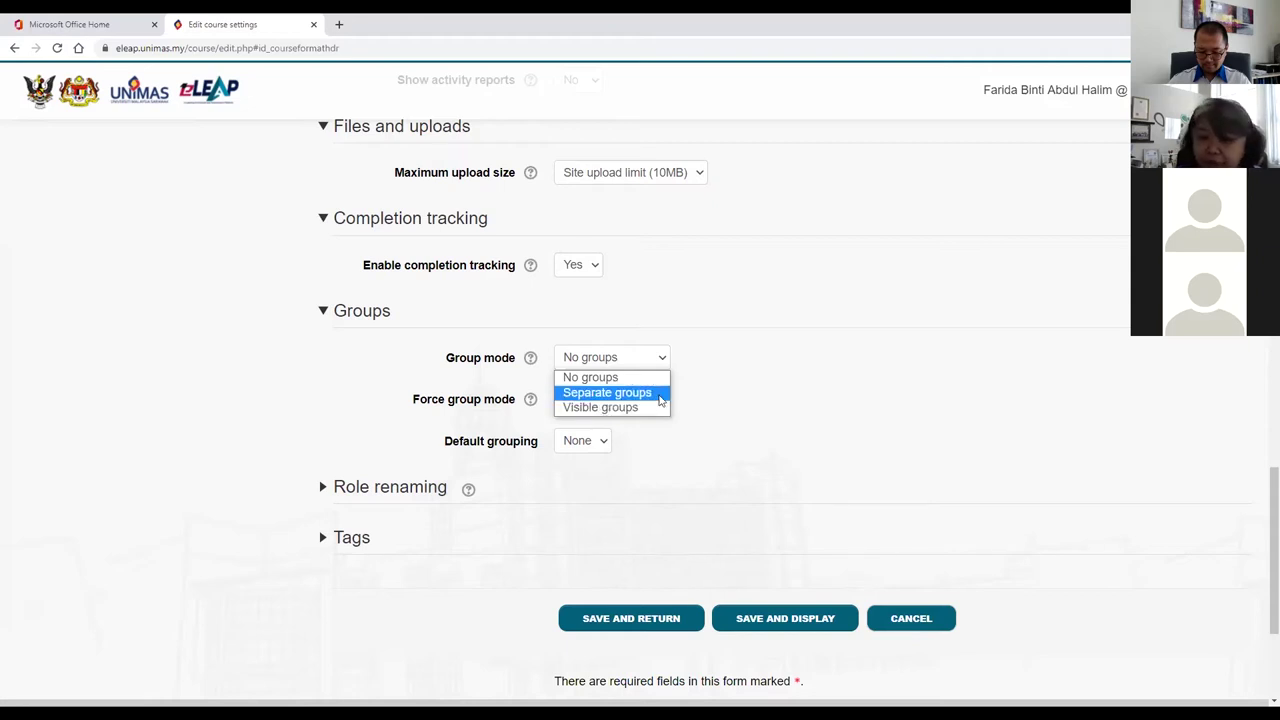
left_click(530, 401)
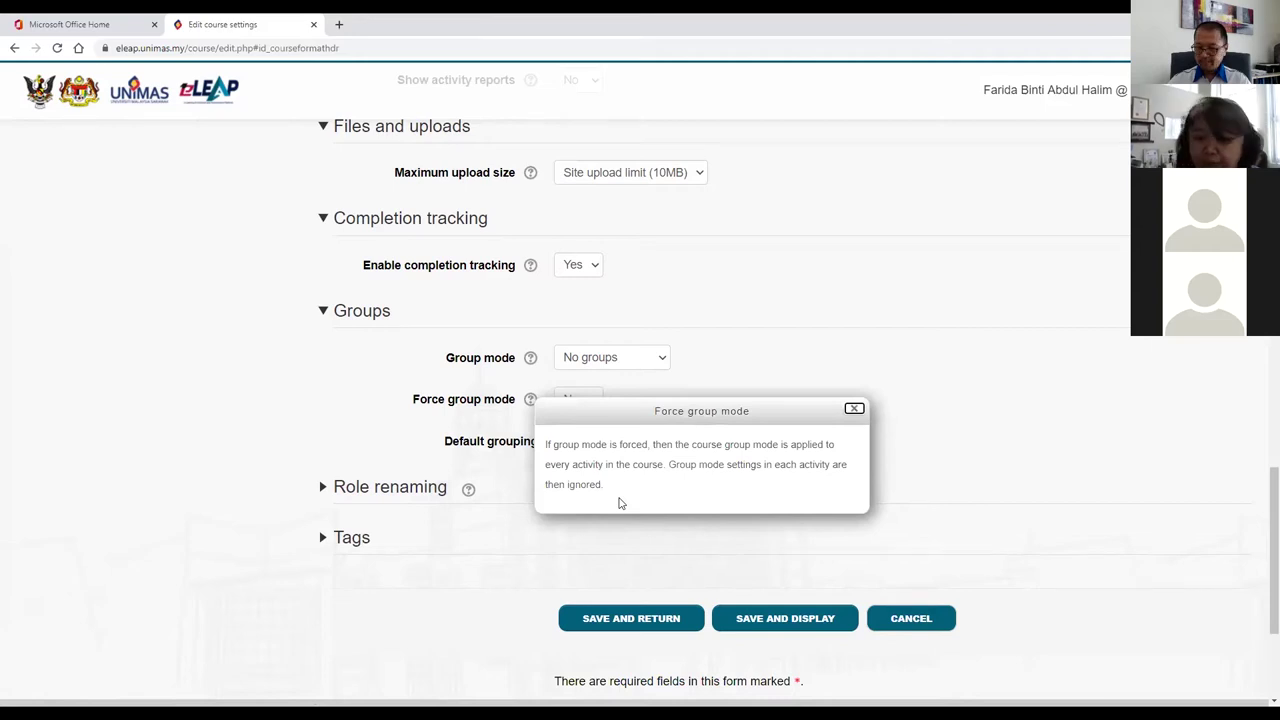
left_click(854, 411)
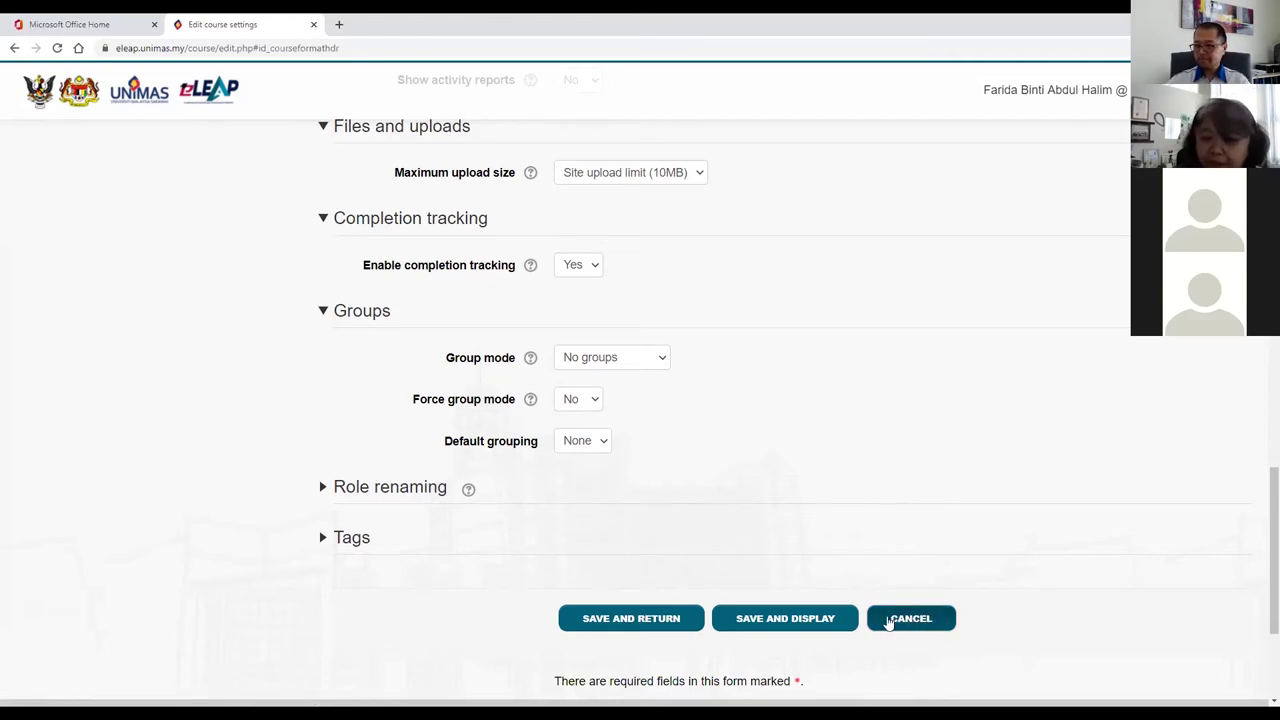
- Recheck the course settings from General through Groups, save them and return to the course page
scroll(829, 420, "up", 4)
scroll(855, 399, "up", 8)
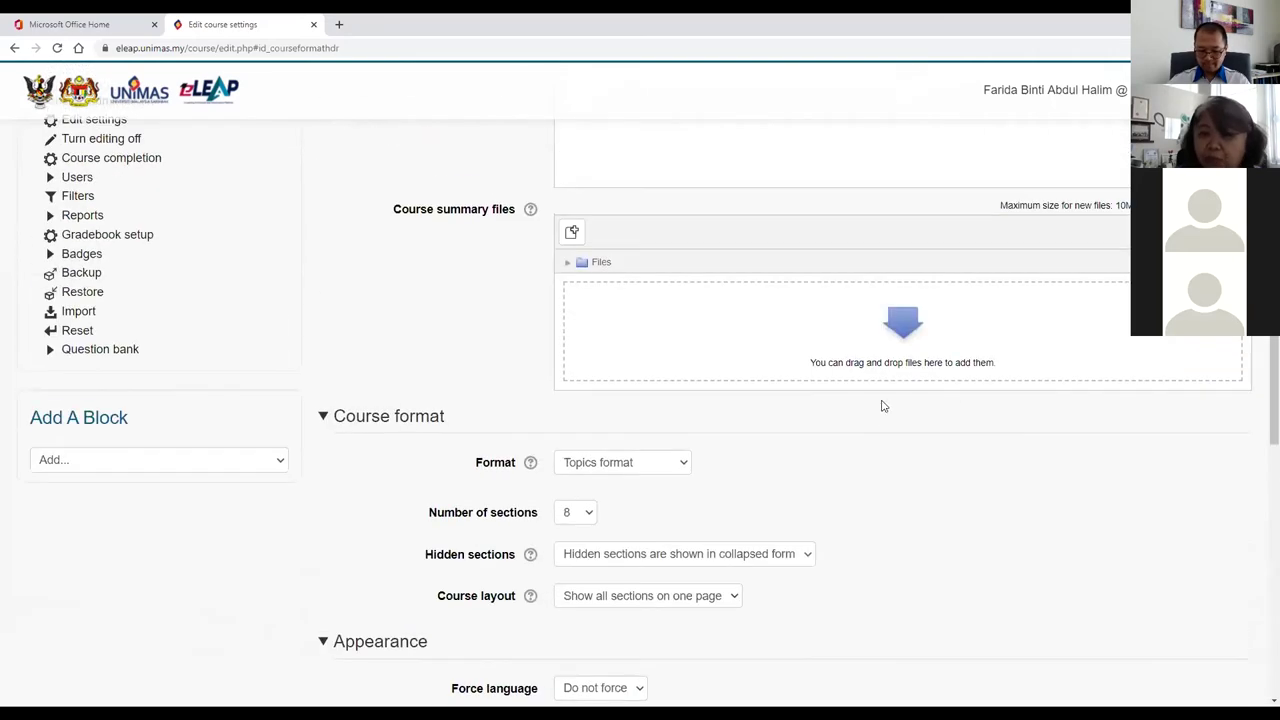
scroll(472, 430, "up", 1)
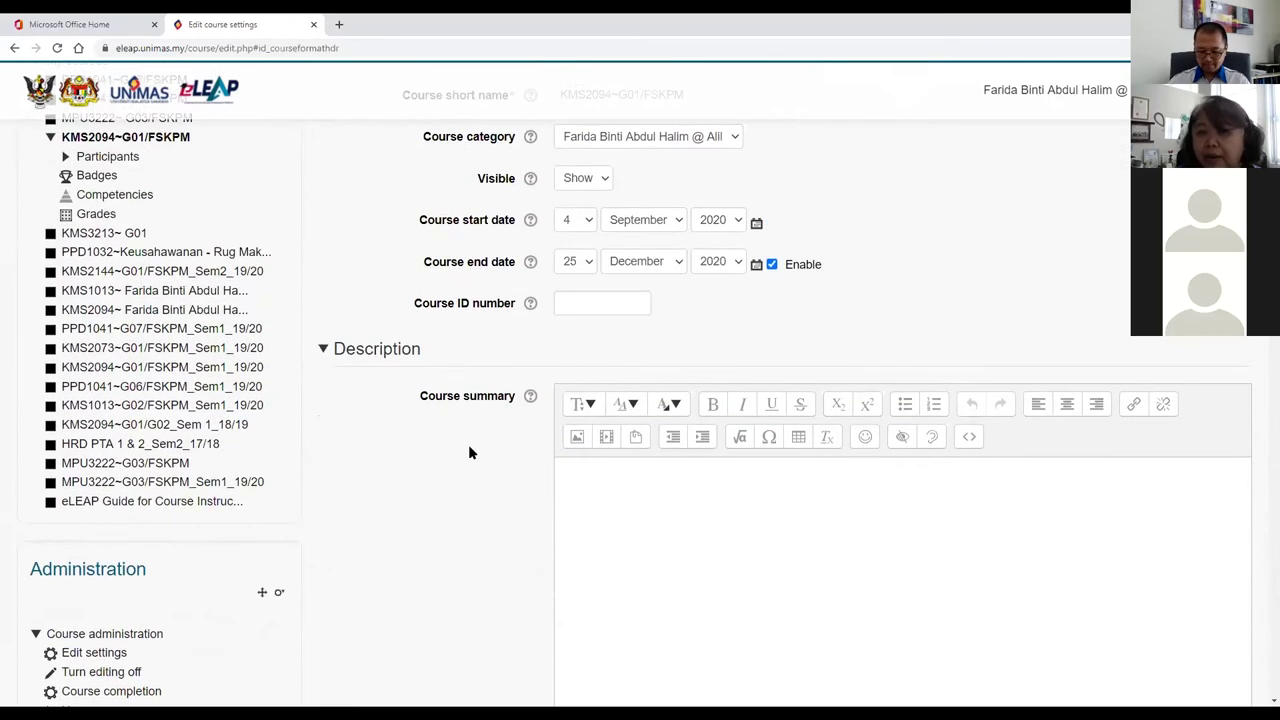
scroll(470, 507, "up", 2)
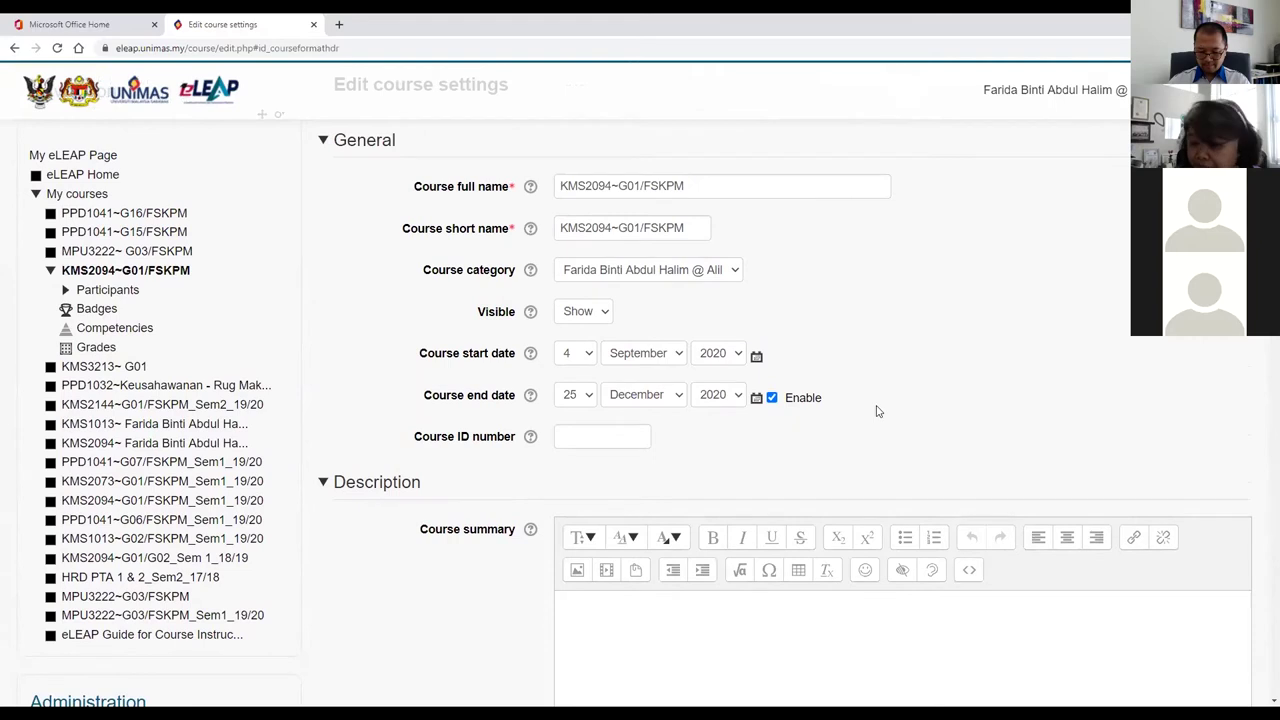
scroll(965, 400, "down", 5)
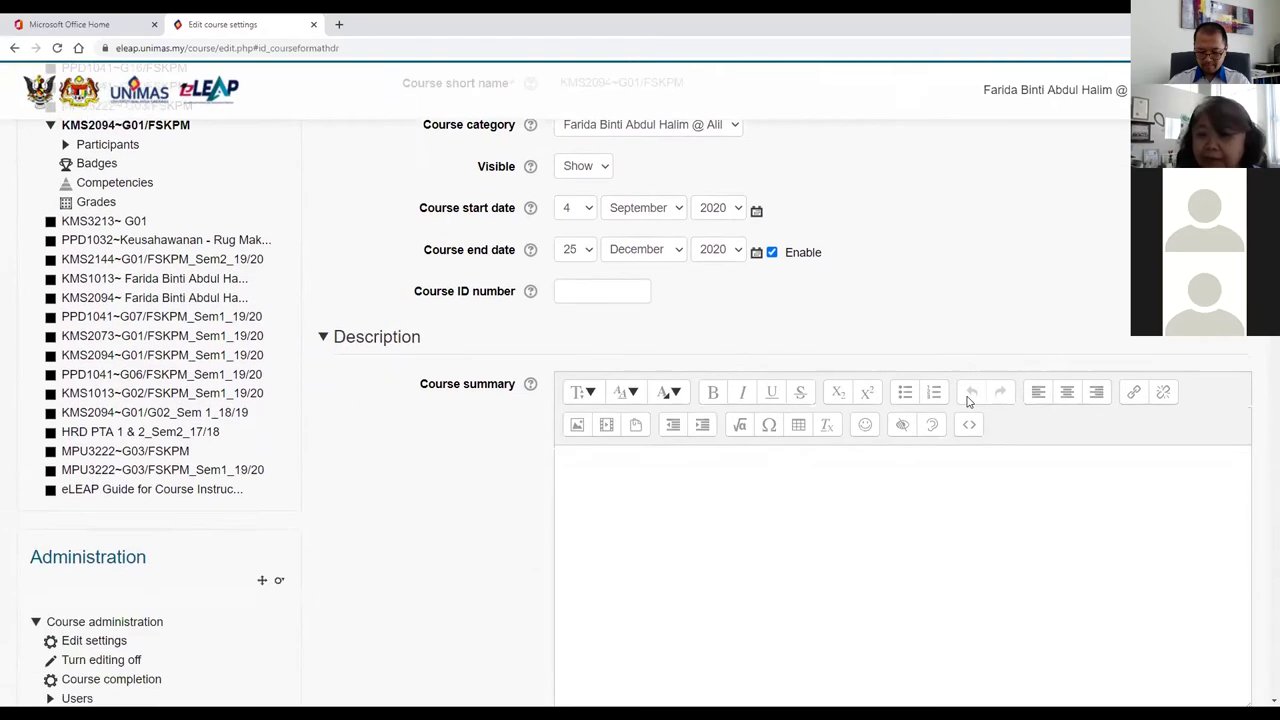
scroll(905, 507, "down", 12)
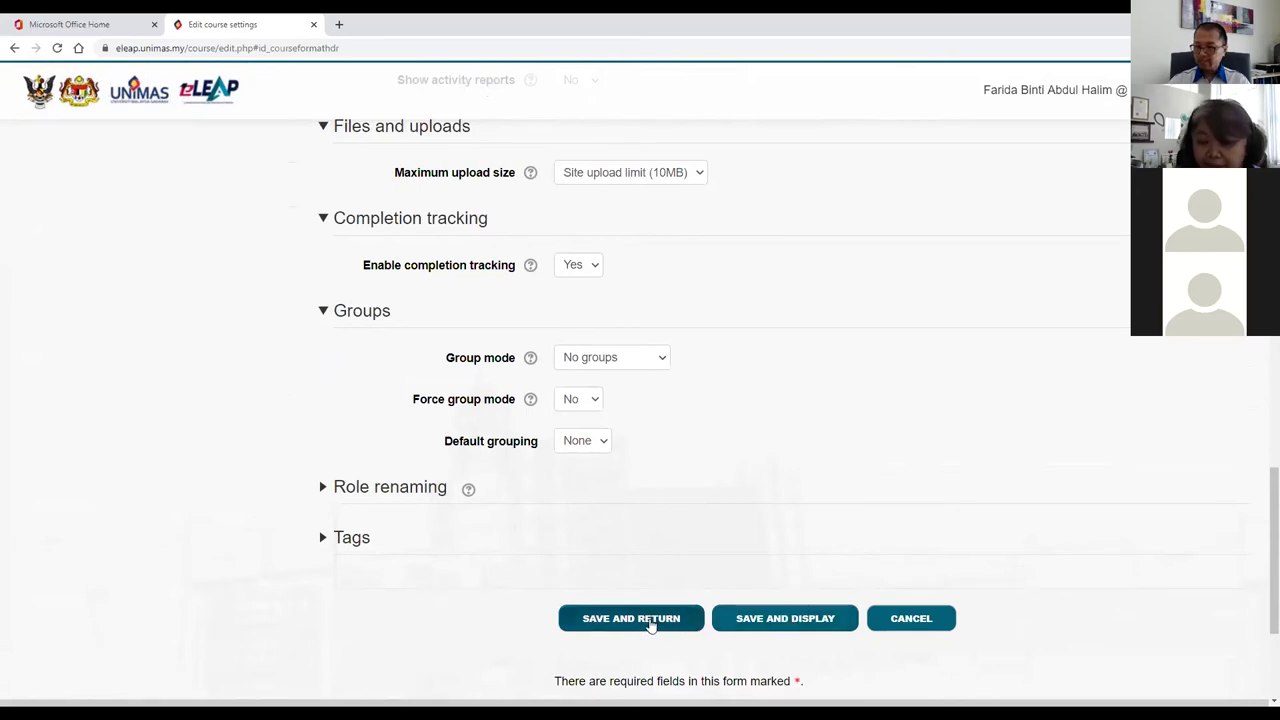
left_click(650, 620)
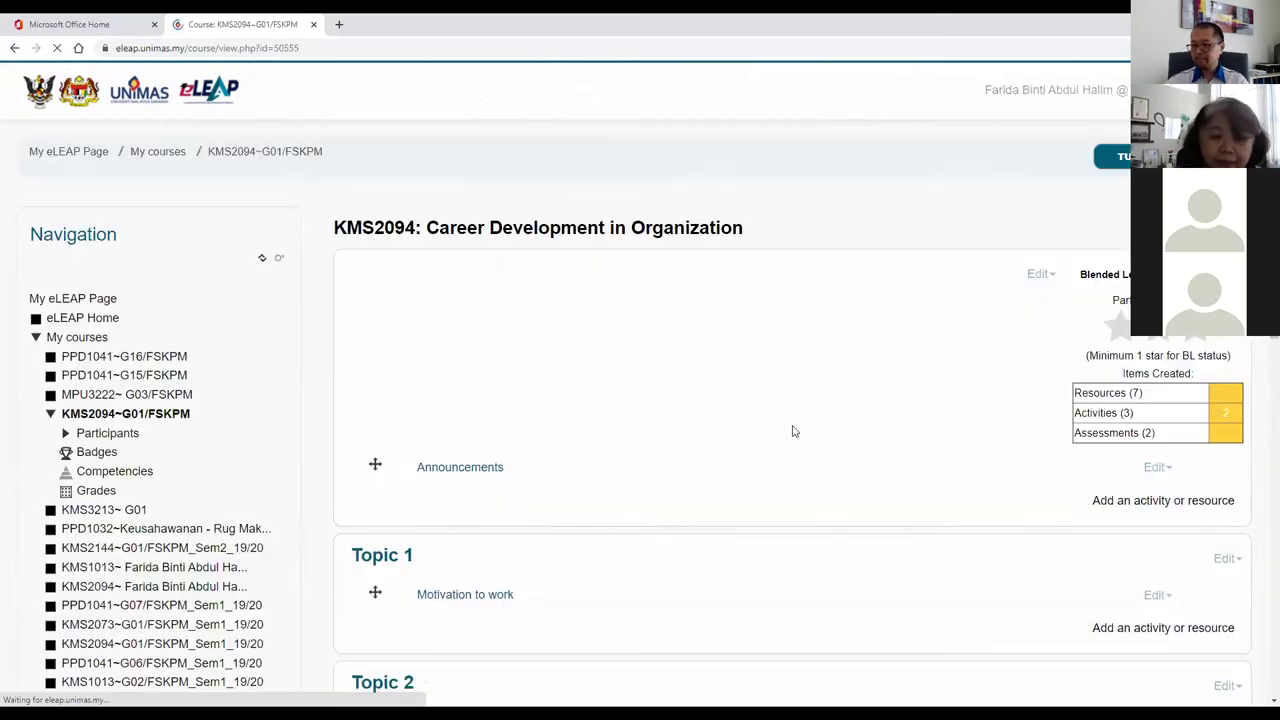
- Review the KMS2094 sections from Topic 1 to Topic 8, comparing them with the KMS2144~G01/FSKPM_Sem2_19/20 course page
scroll(848, 492, "down", 2)
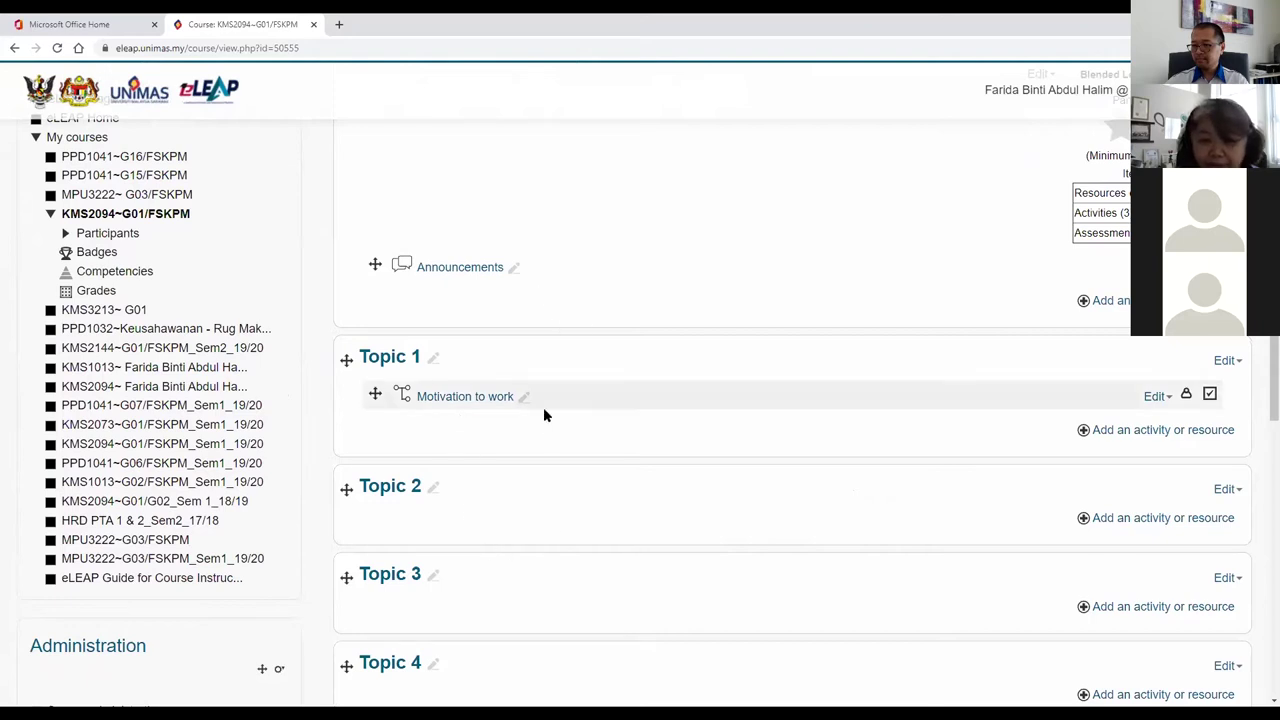
scroll(560, 557, "down", 7)
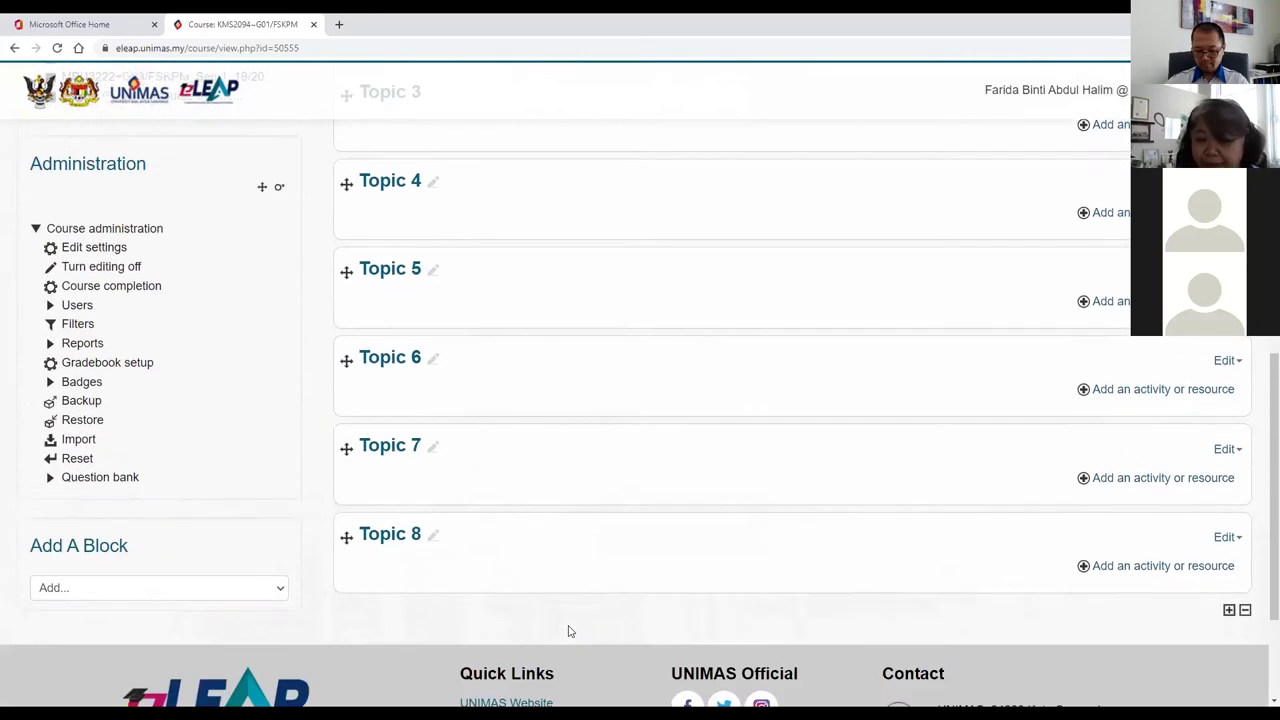
scroll(432, 625, "up", 4)
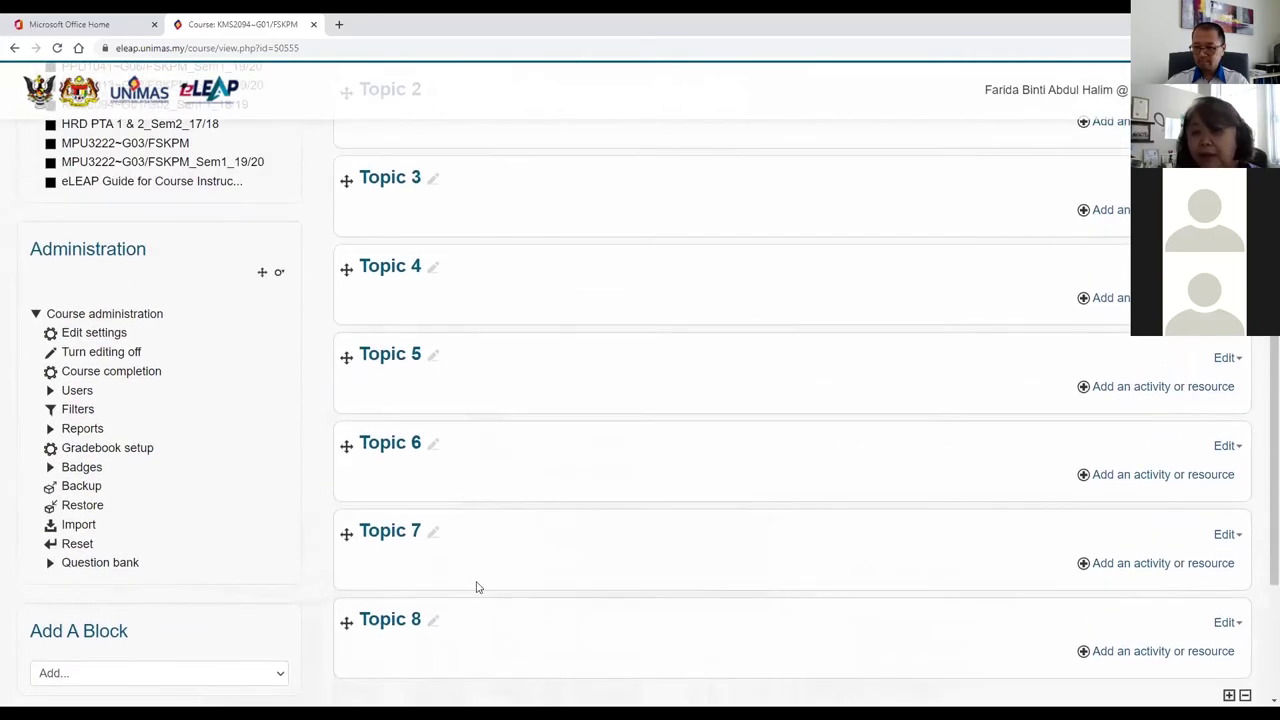
scroll(505, 574, "up", 4)
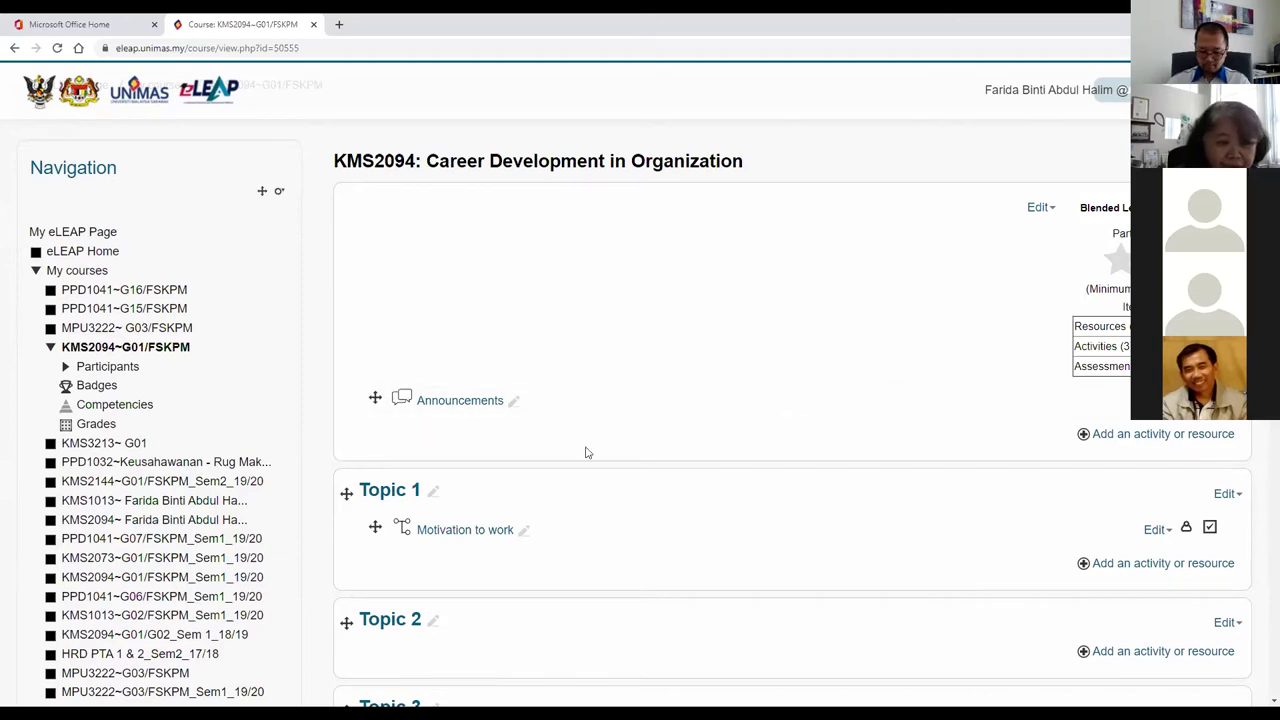
left_click(213, 483)
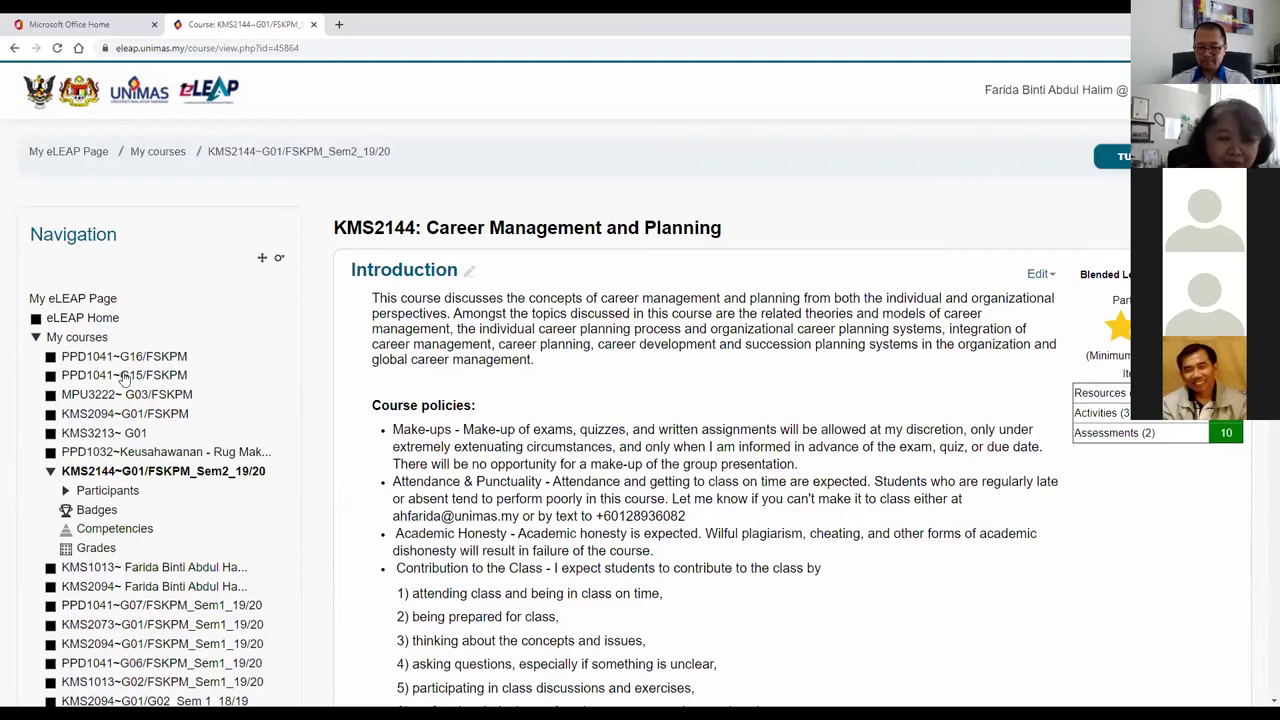
left_click(165, 414)
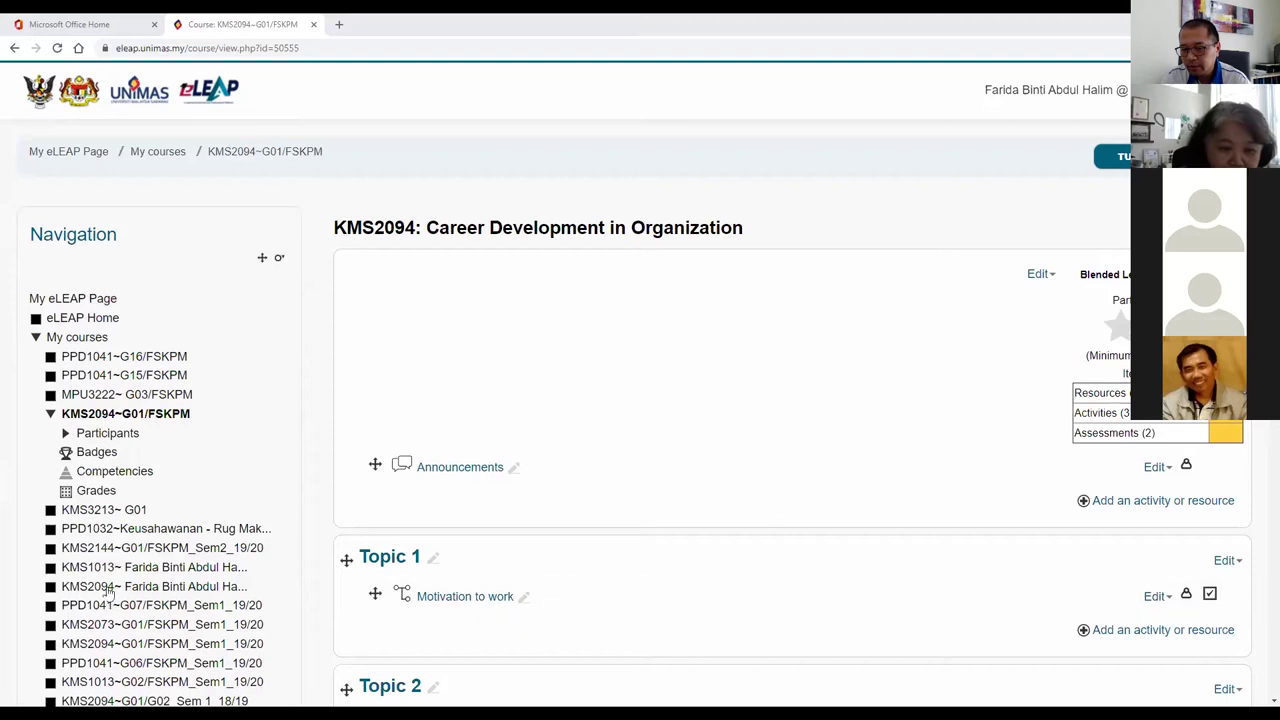
- Open the grades of KMS2144~G01/FSKPM_Sem2_19/20 and examine the grader report's columns through to the course total
left_click(170, 552)
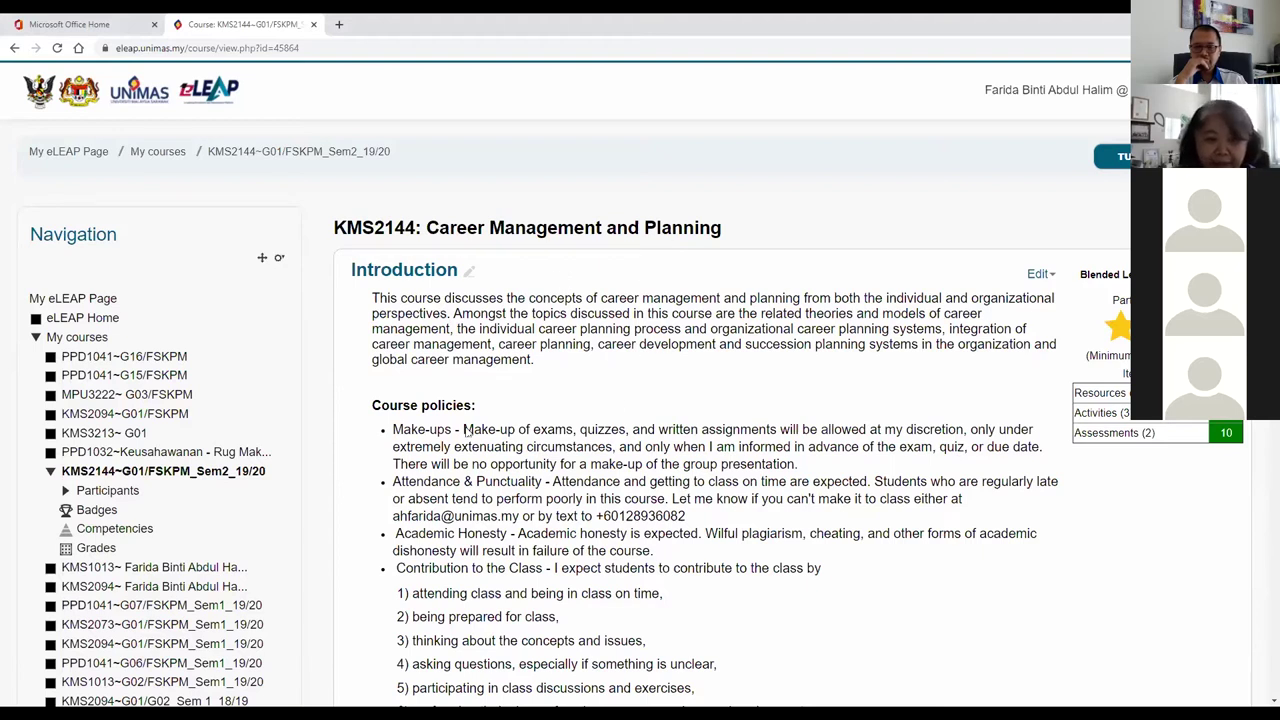
left_click(102, 549)
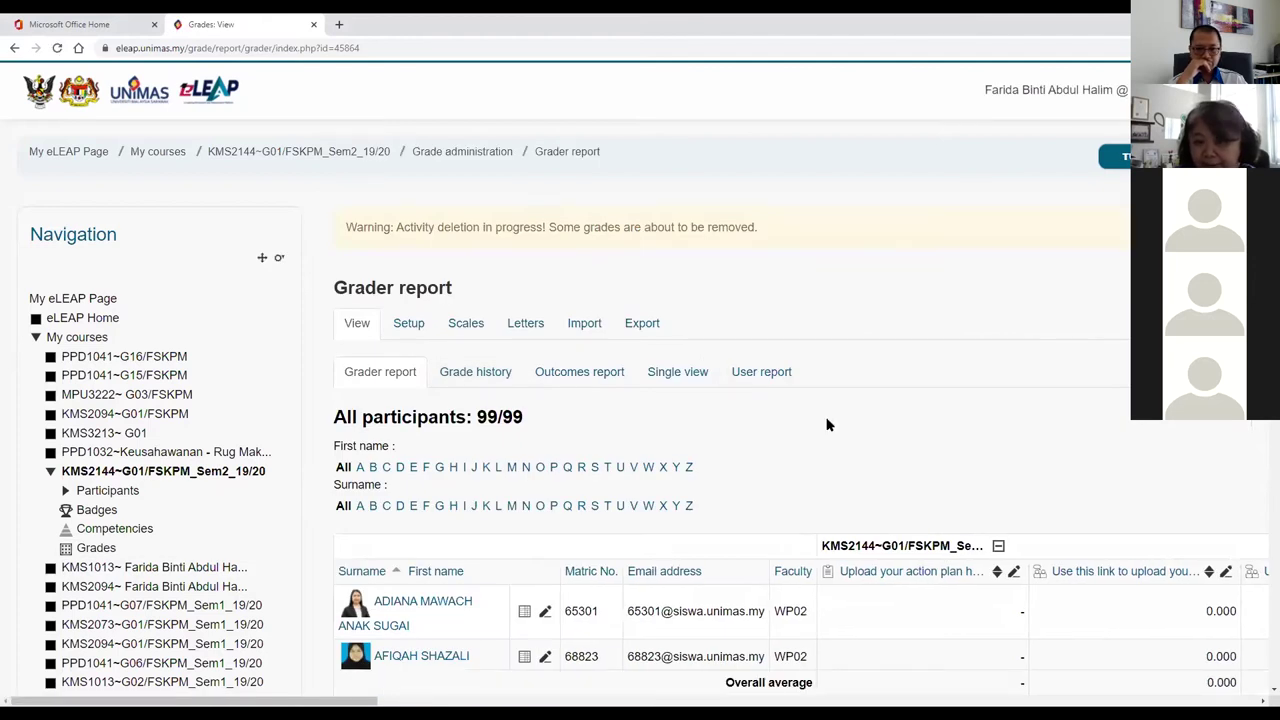
scroll(910, 447, "down", 1)
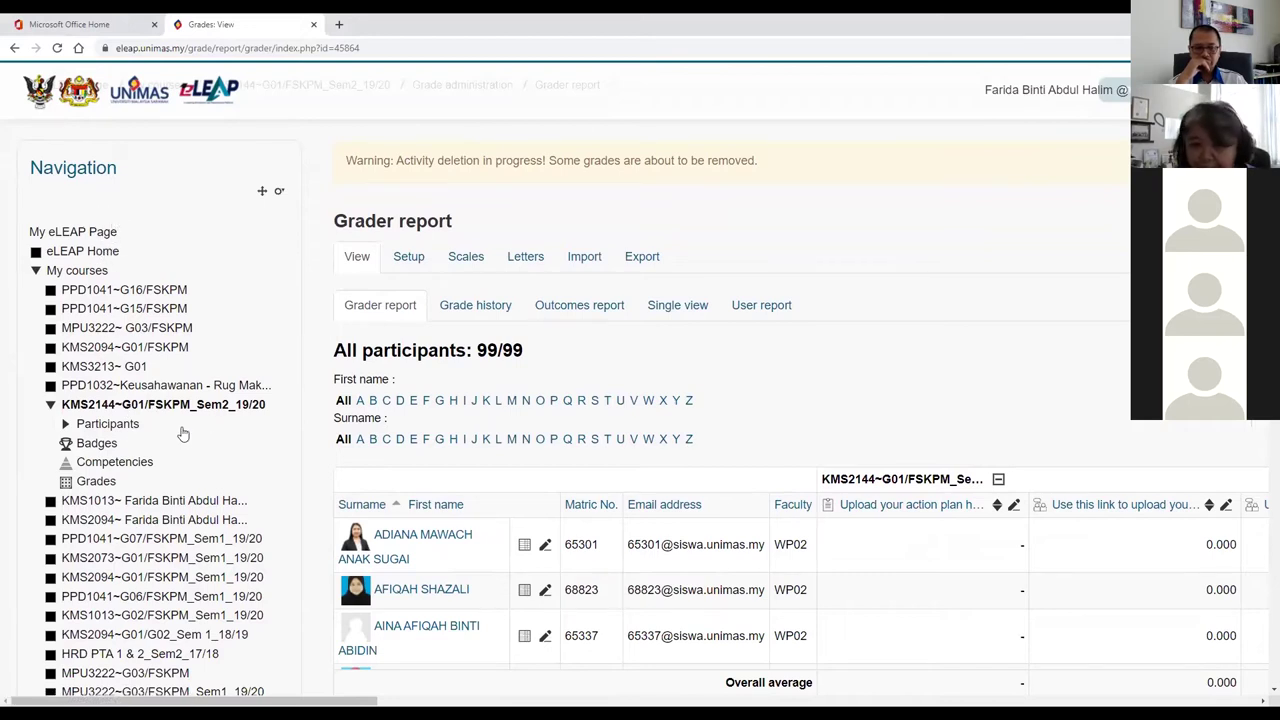
scroll(800, 445, "down", 2)
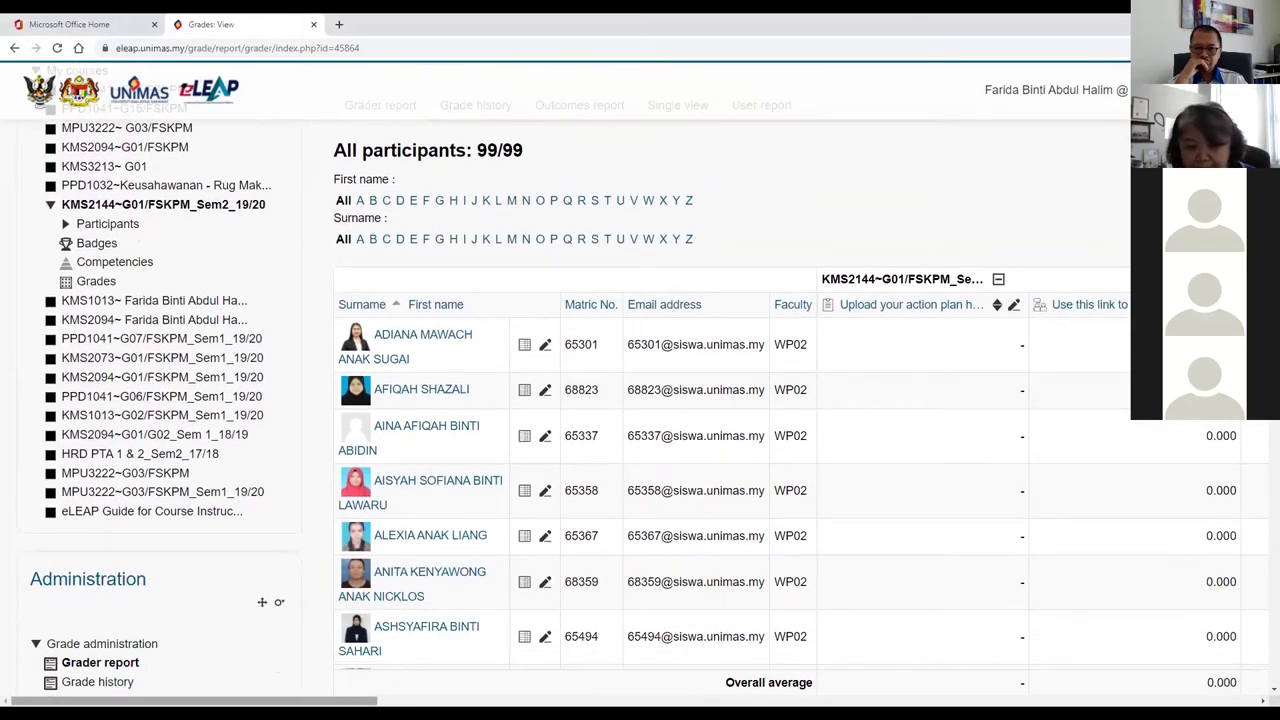
left_click_drag(378, 700, 1255, 655)
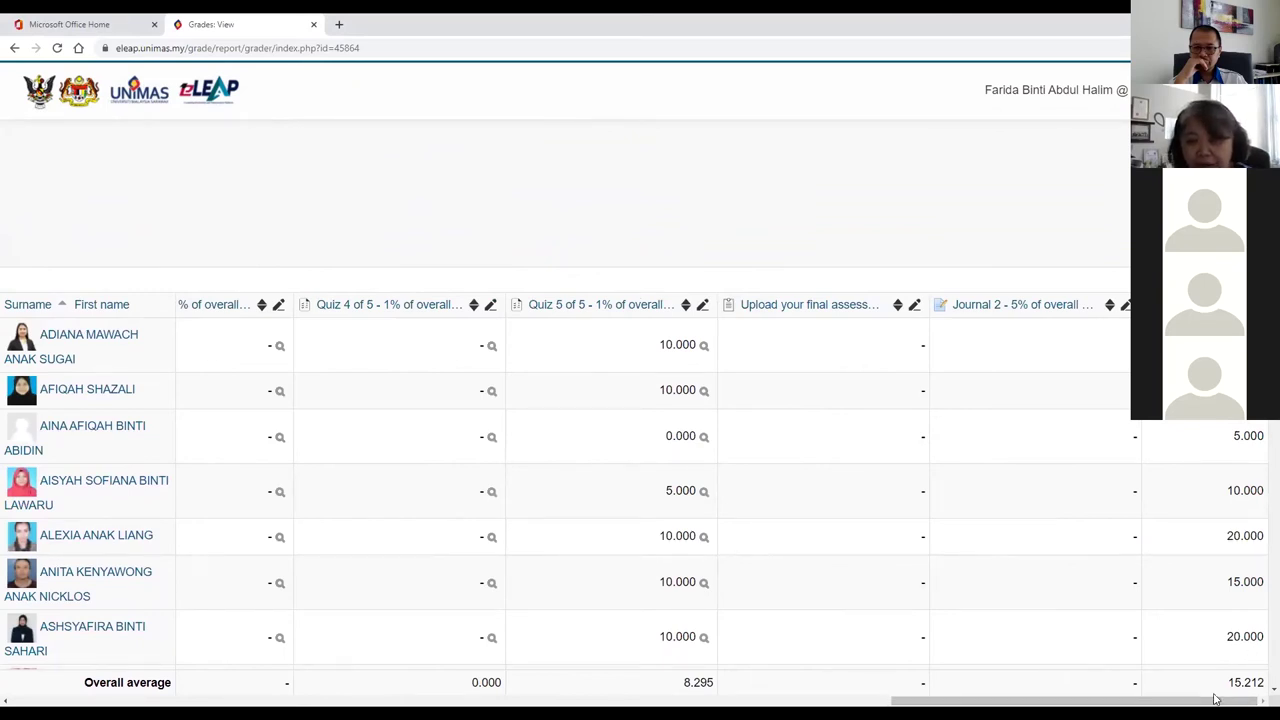
left_click_drag(948, 700, 135, 695)
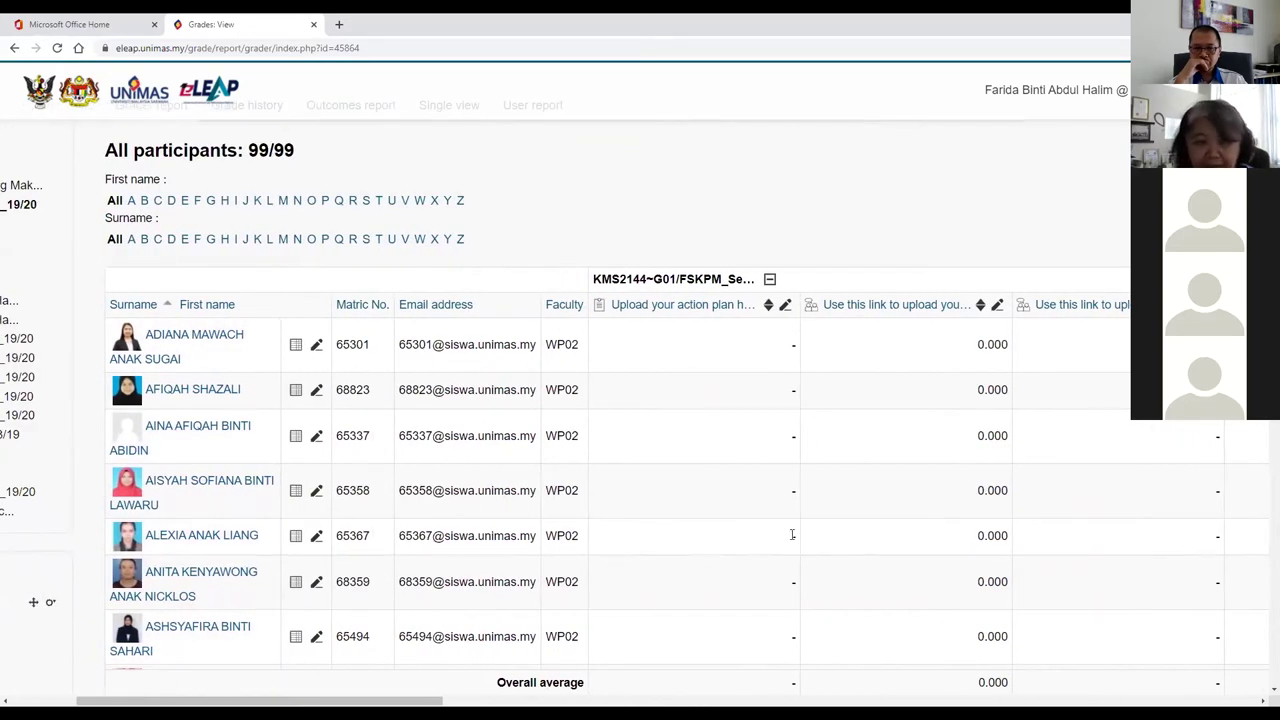
- Examine the student rows of the KMS2144 grader report and come back to its beginning
scroll(806, 445, "down", 3)
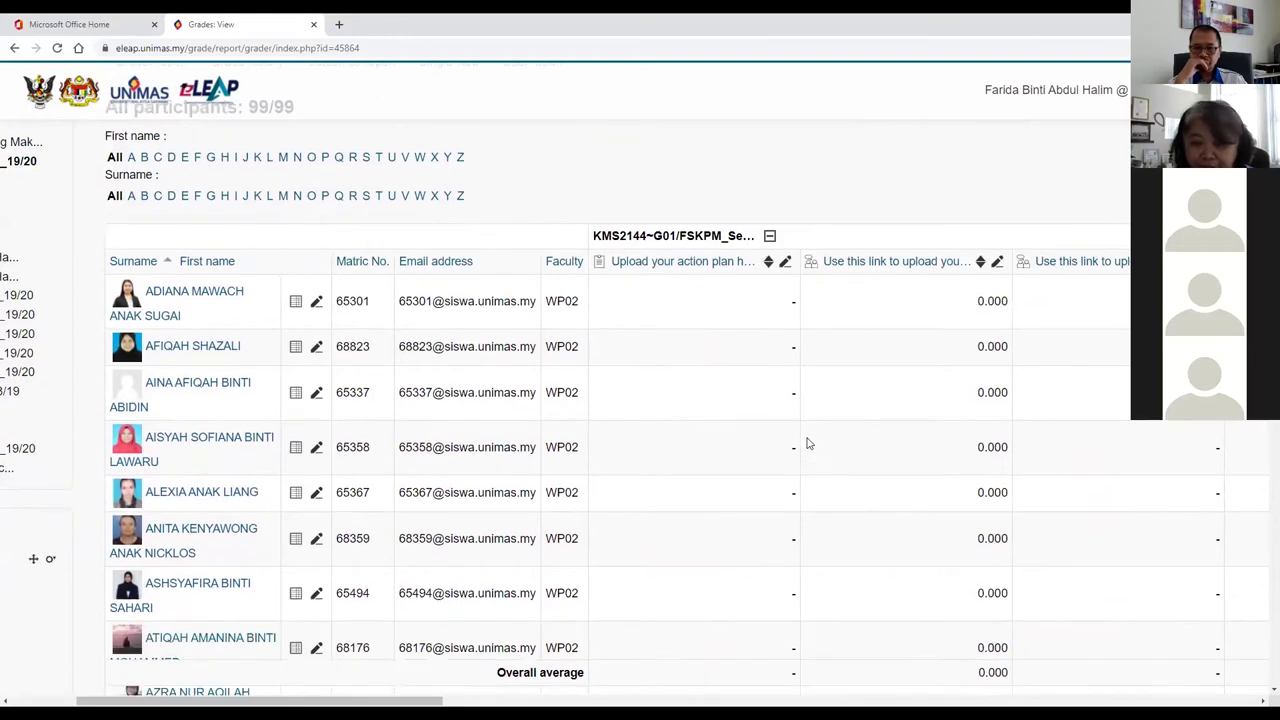
scroll(806, 455, "down", 15)
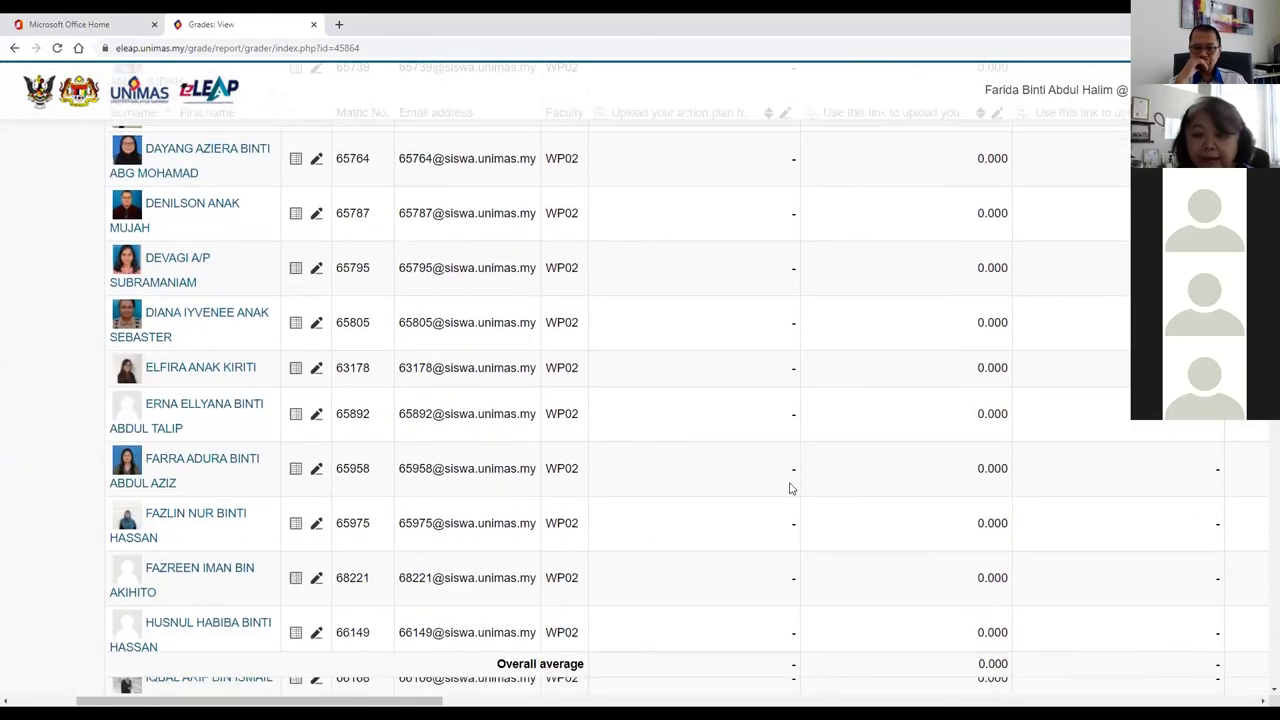
scroll(782, 531, "down", 15)
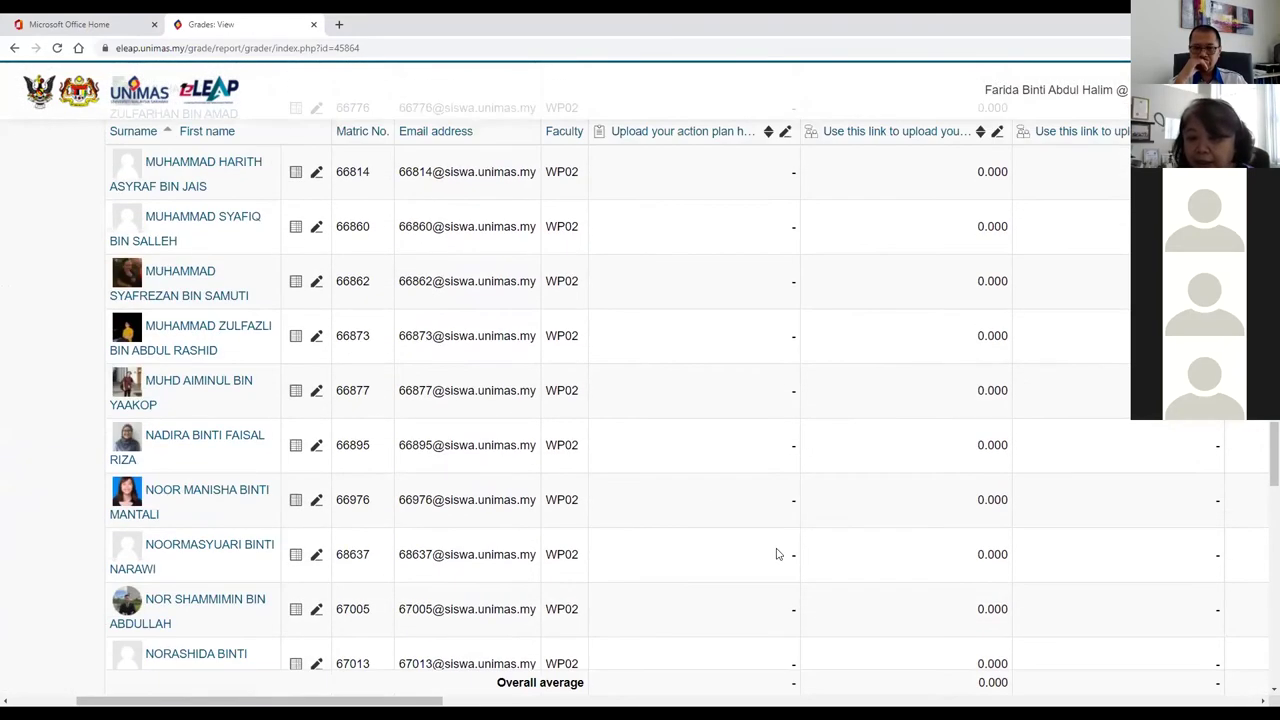
scroll(777, 565, "down", 1)
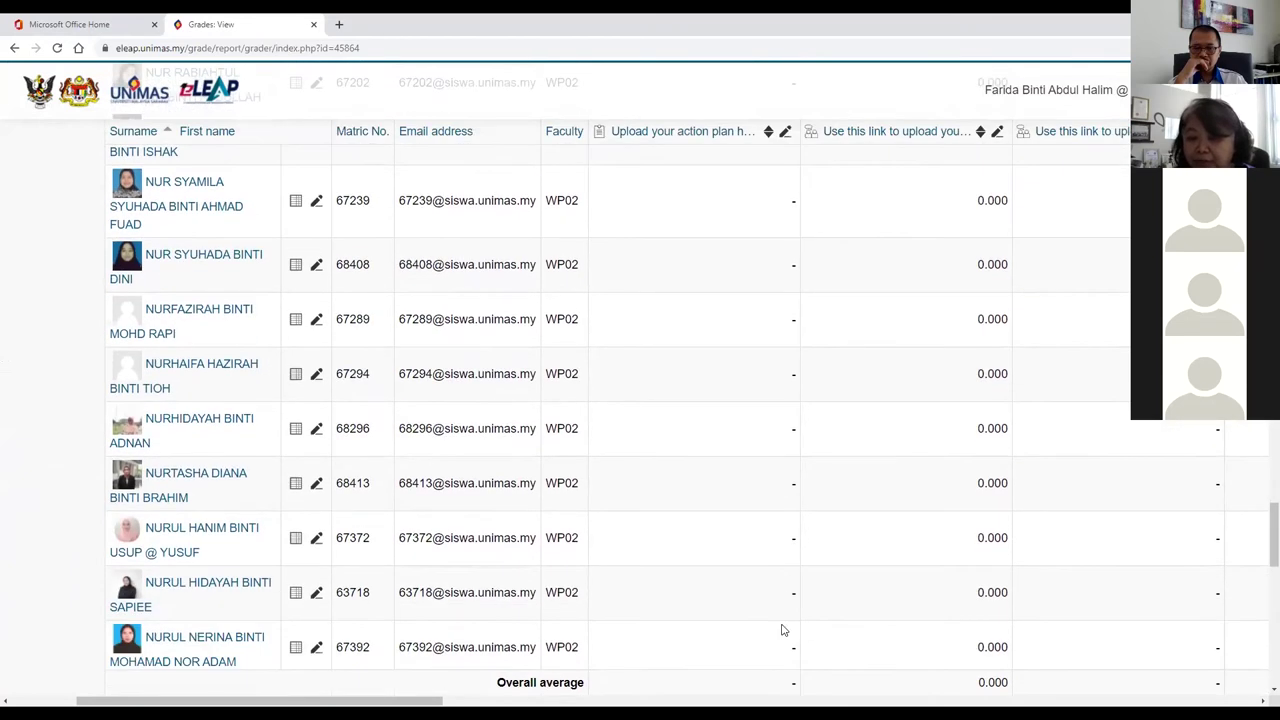
scroll(652, 501, "left", 3)
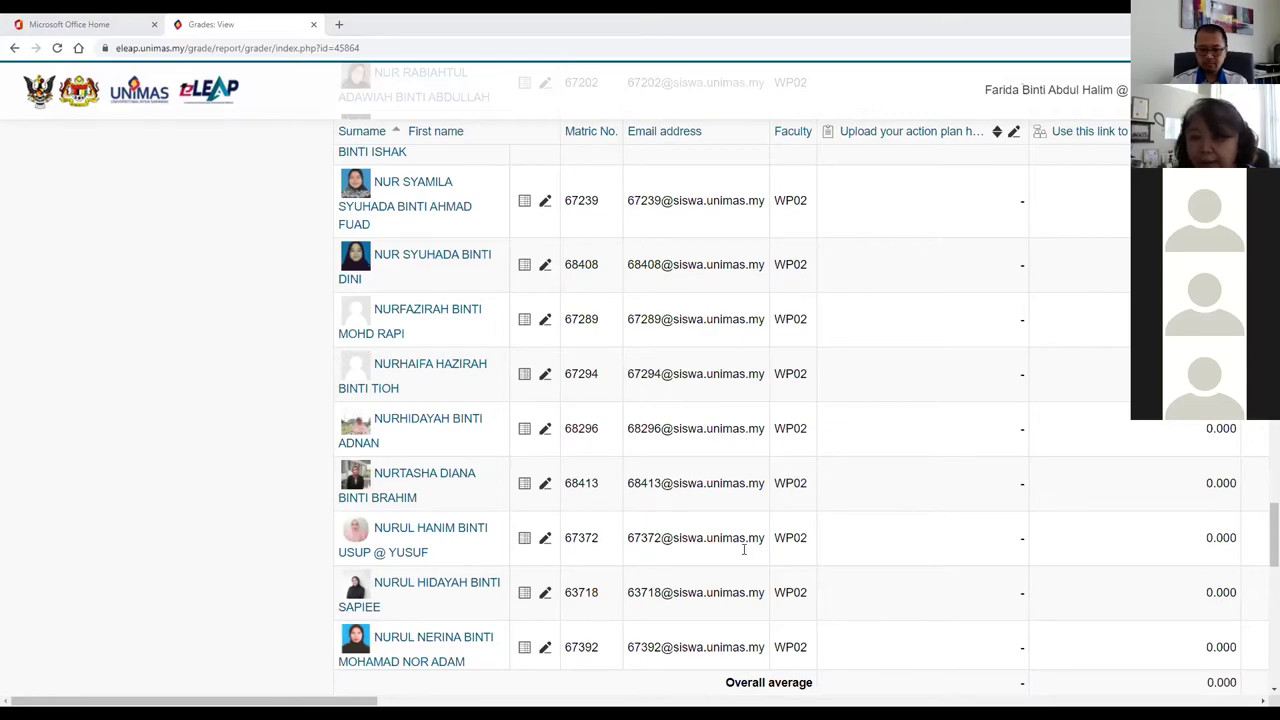
scroll(223, 417, "up", 15)
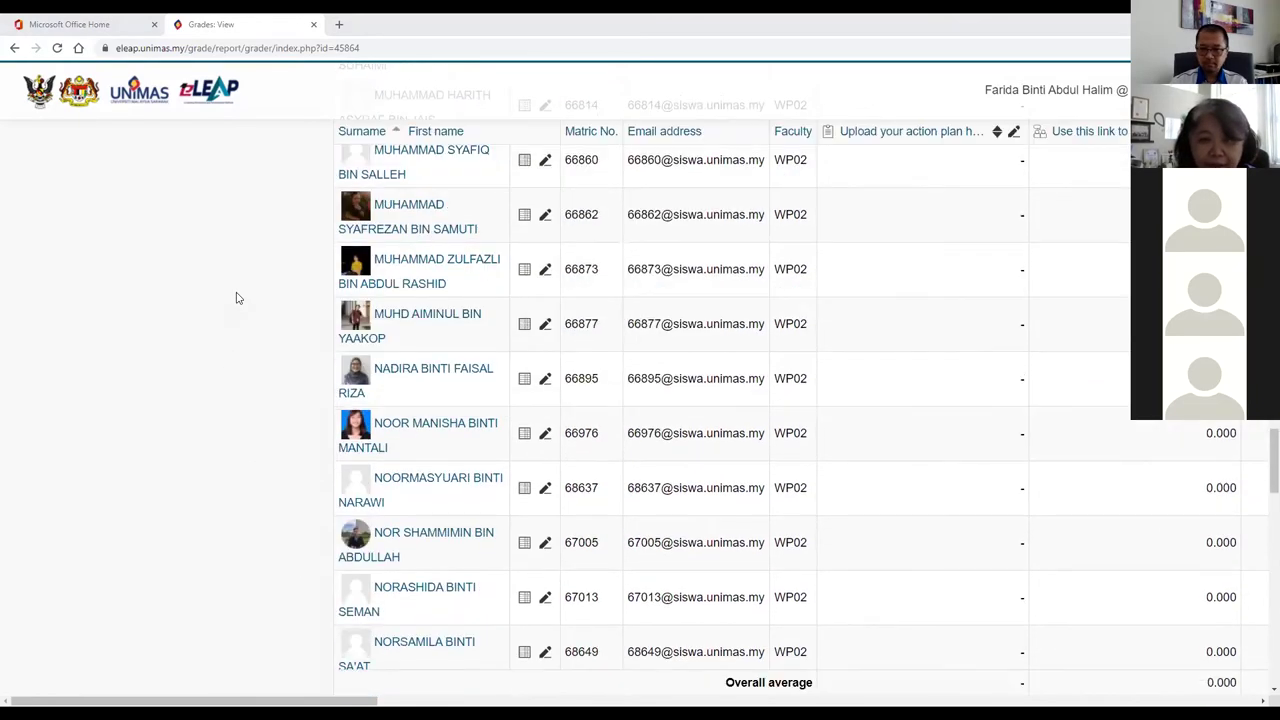
scroll(247, 340, "up", 15)
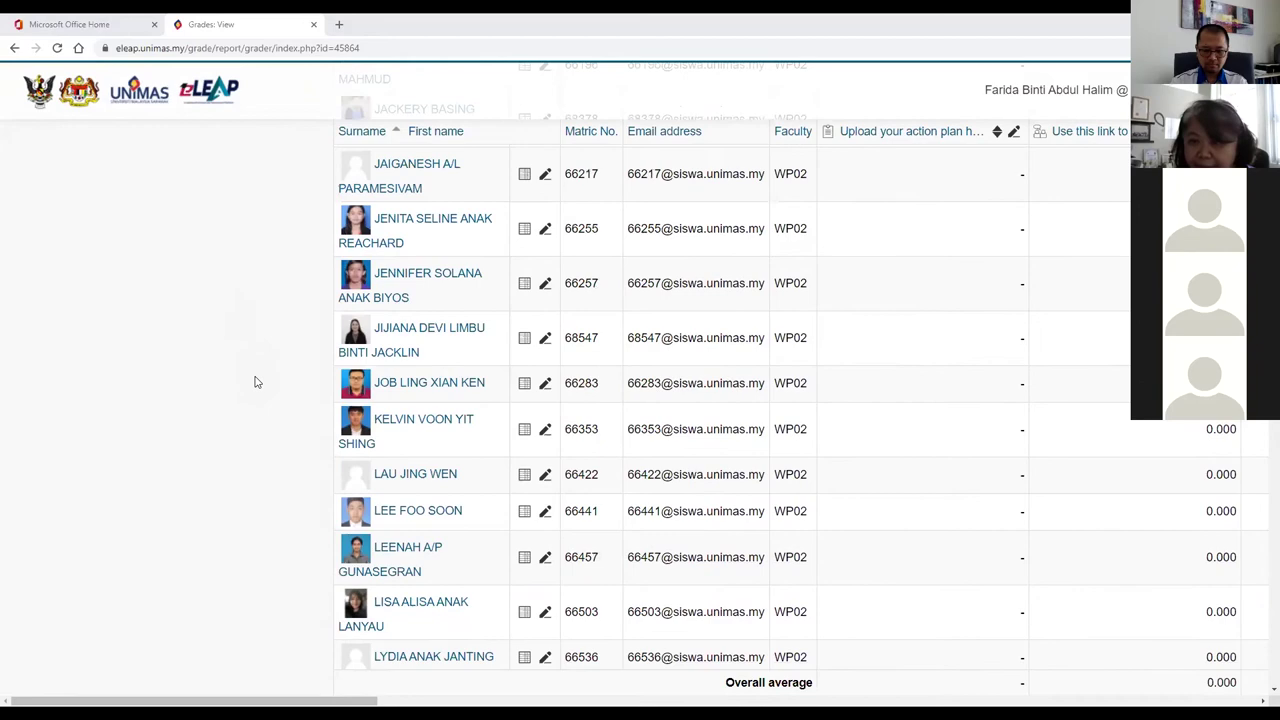
scroll(202, 367, "up", 12)
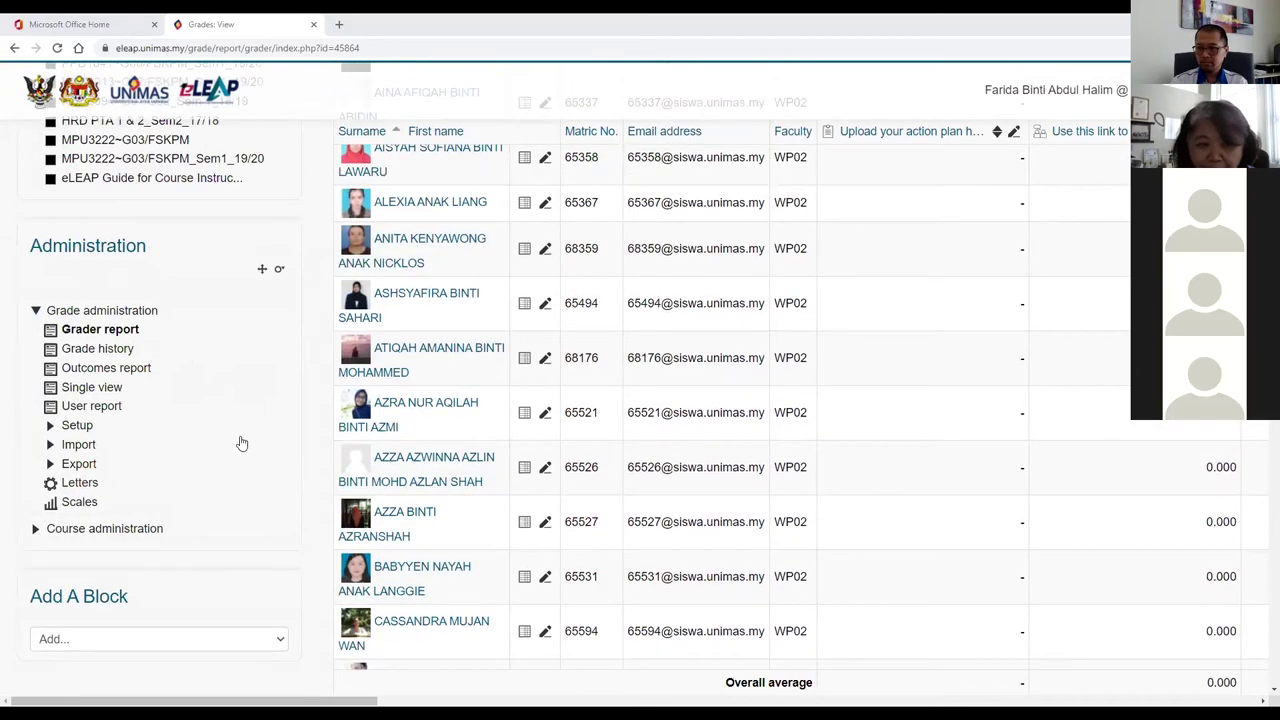
scroll(179, 419, "up", 1)
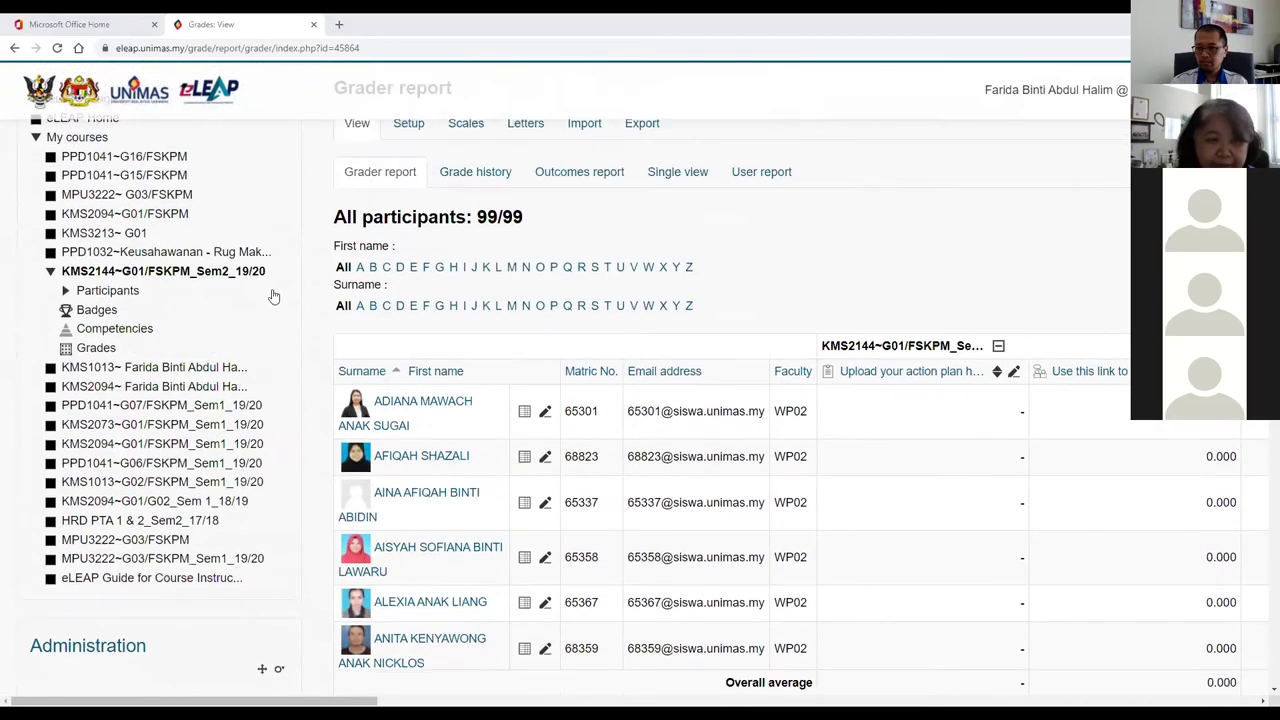
- Return to the KMS2144 course page and review its introduction, assessment components, e-resume and LU1 sections
left_click(165, 271)
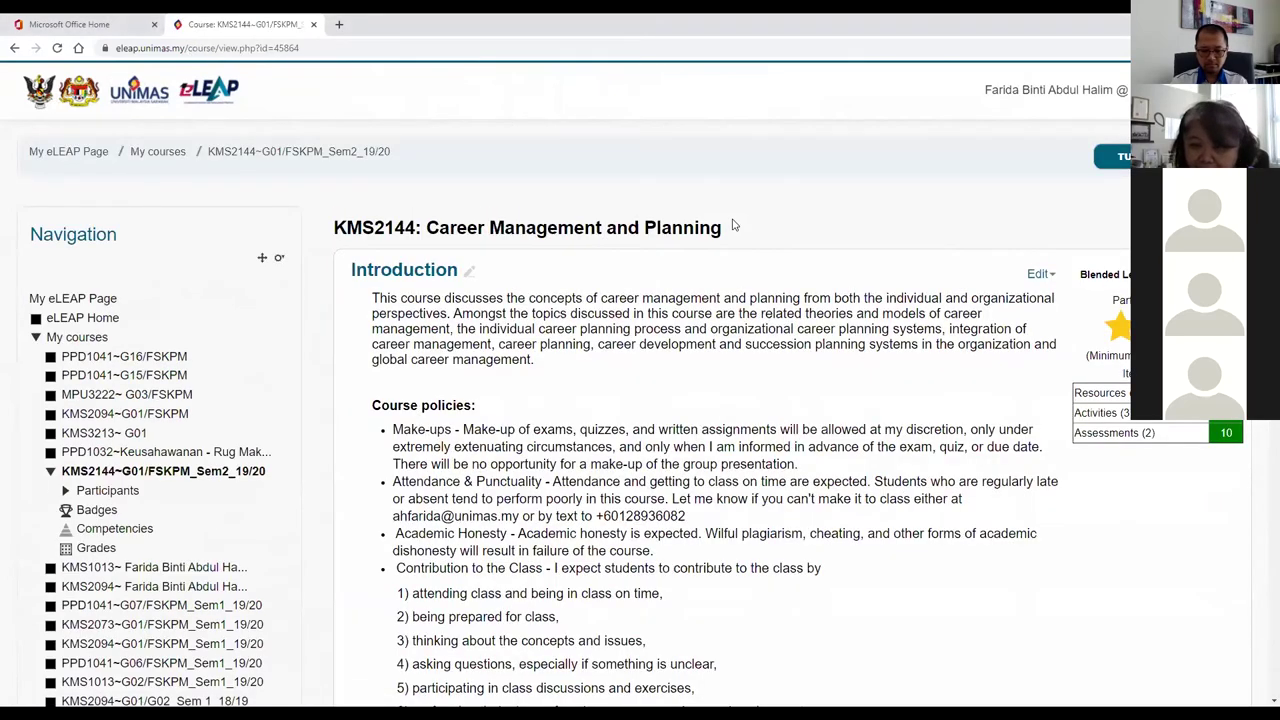
scroll(810, 440, "down", 1)
scroll(790, 479, "down", 15)
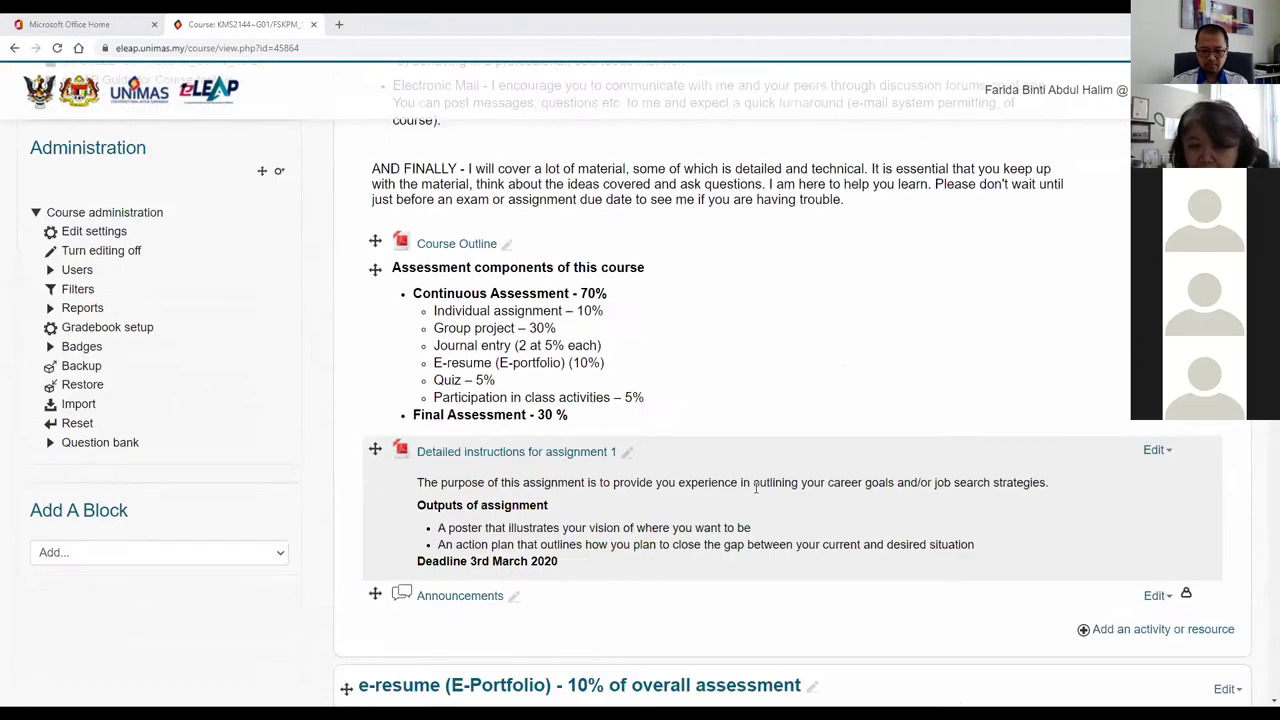
scroll(305, 465, "down", 1)
scroll(312, 455, "up", 1)
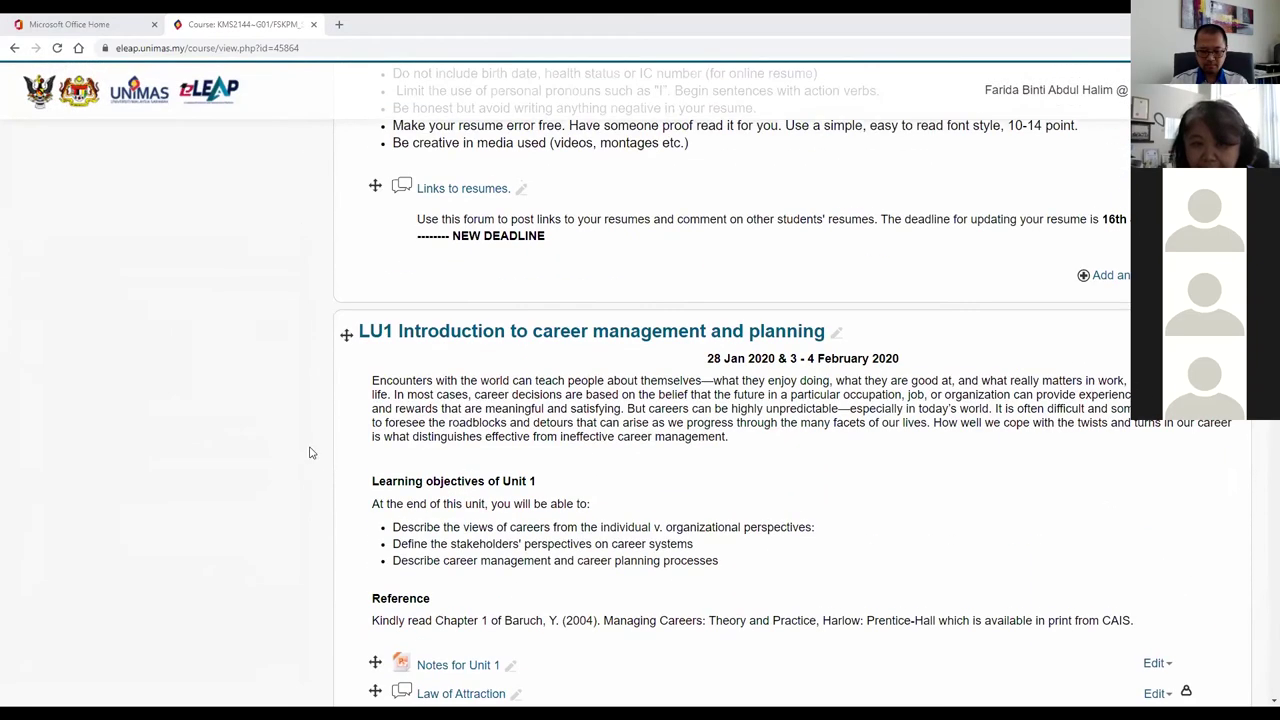
- Open the Links to resumes forum in the KMS2144 course's e-resume section
left_click(466, 190)
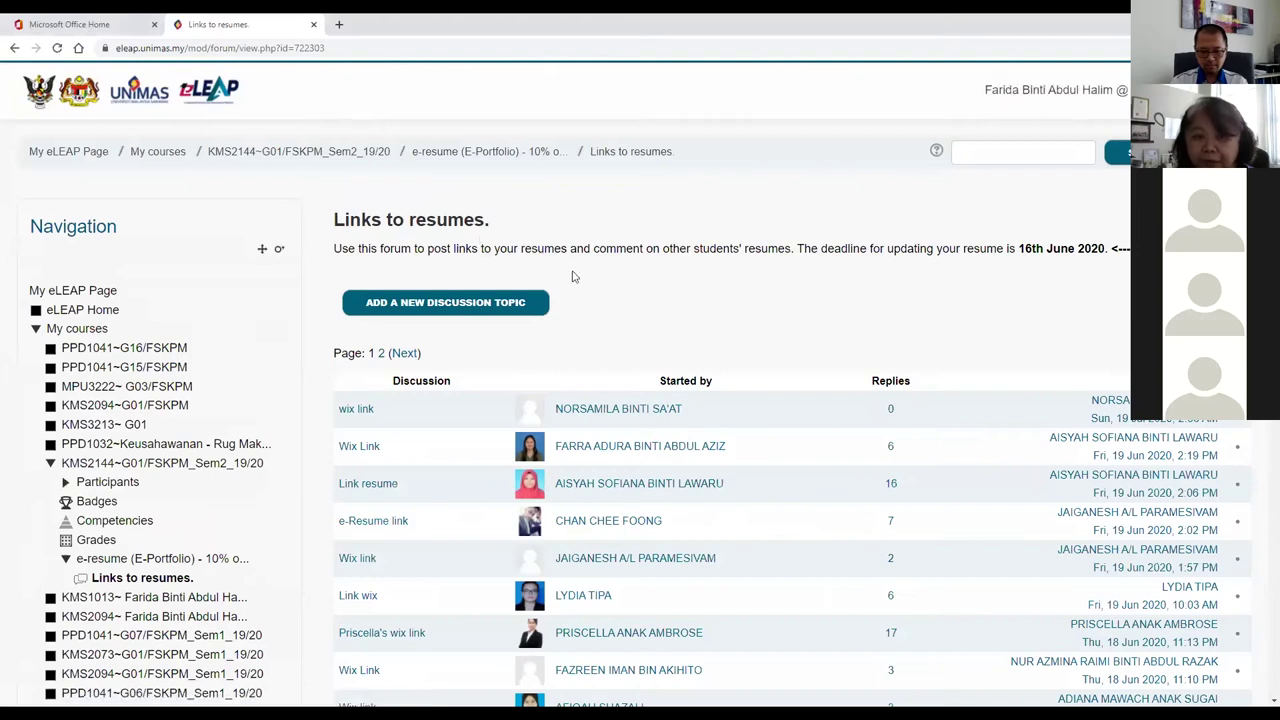
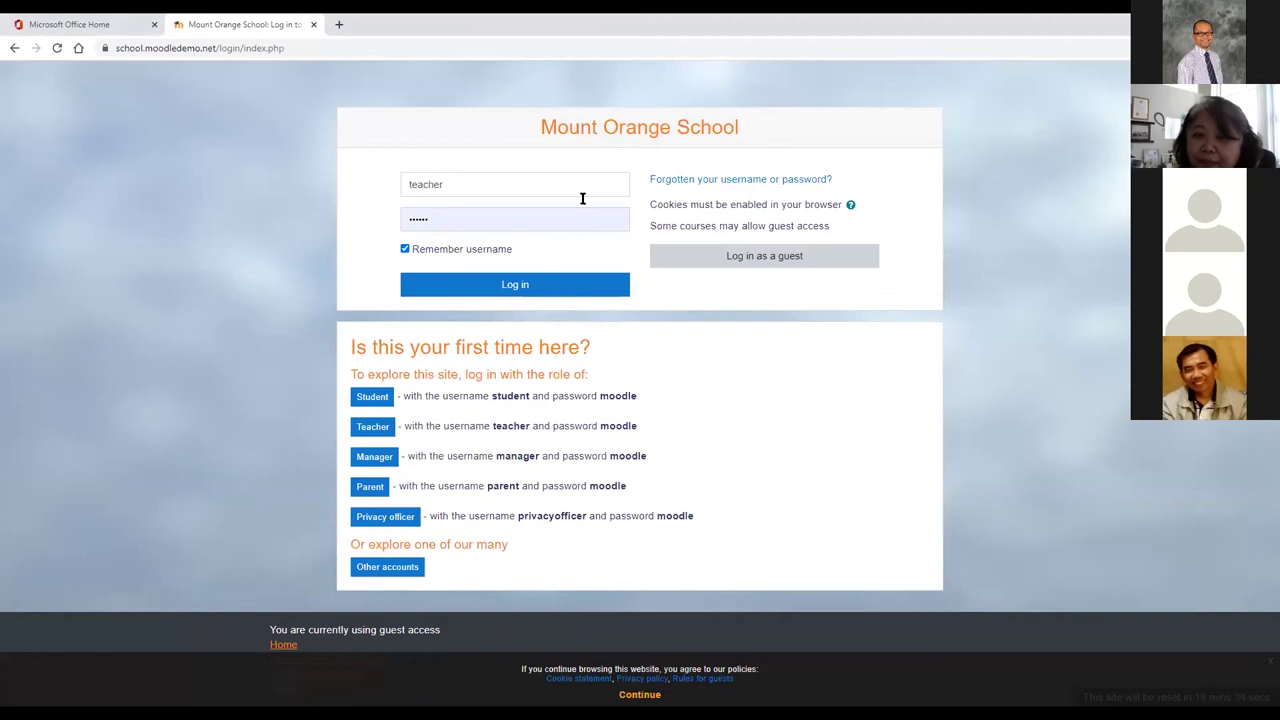
- Log in to the Mount Orange School Moodle demo site with the prefilled teacher account
left_click(501, 185)
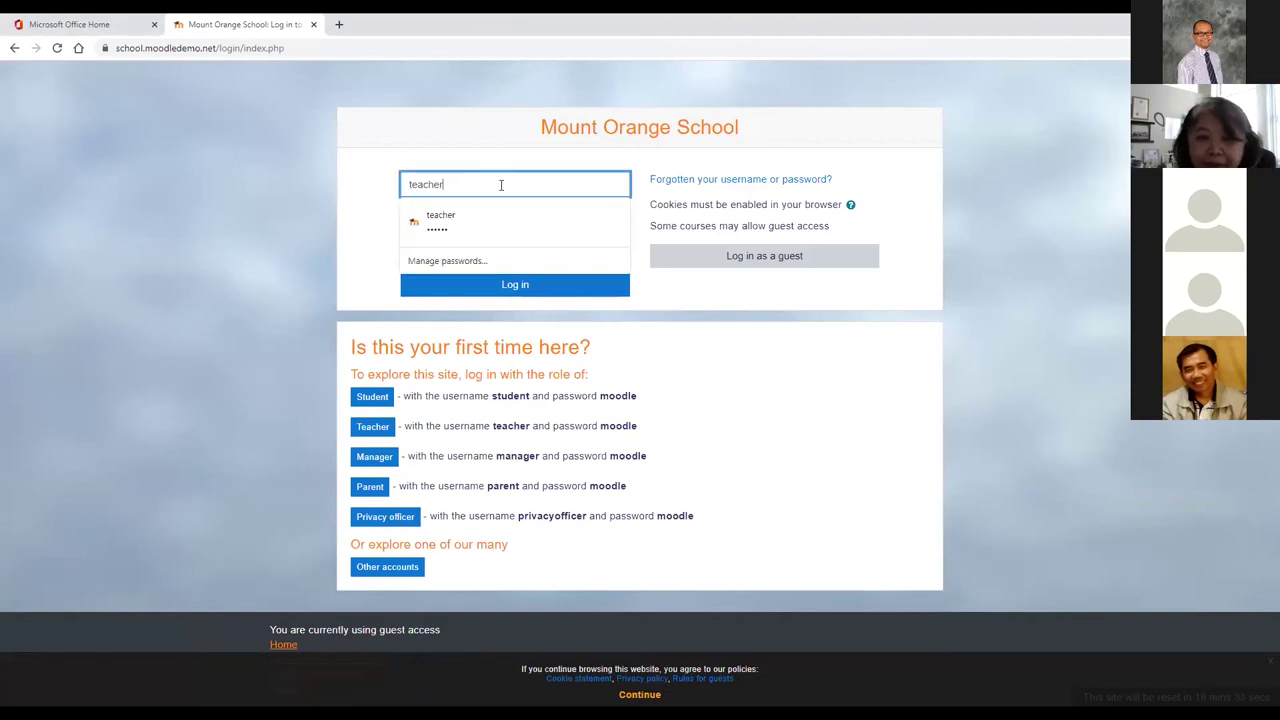
left_click(366, 182)
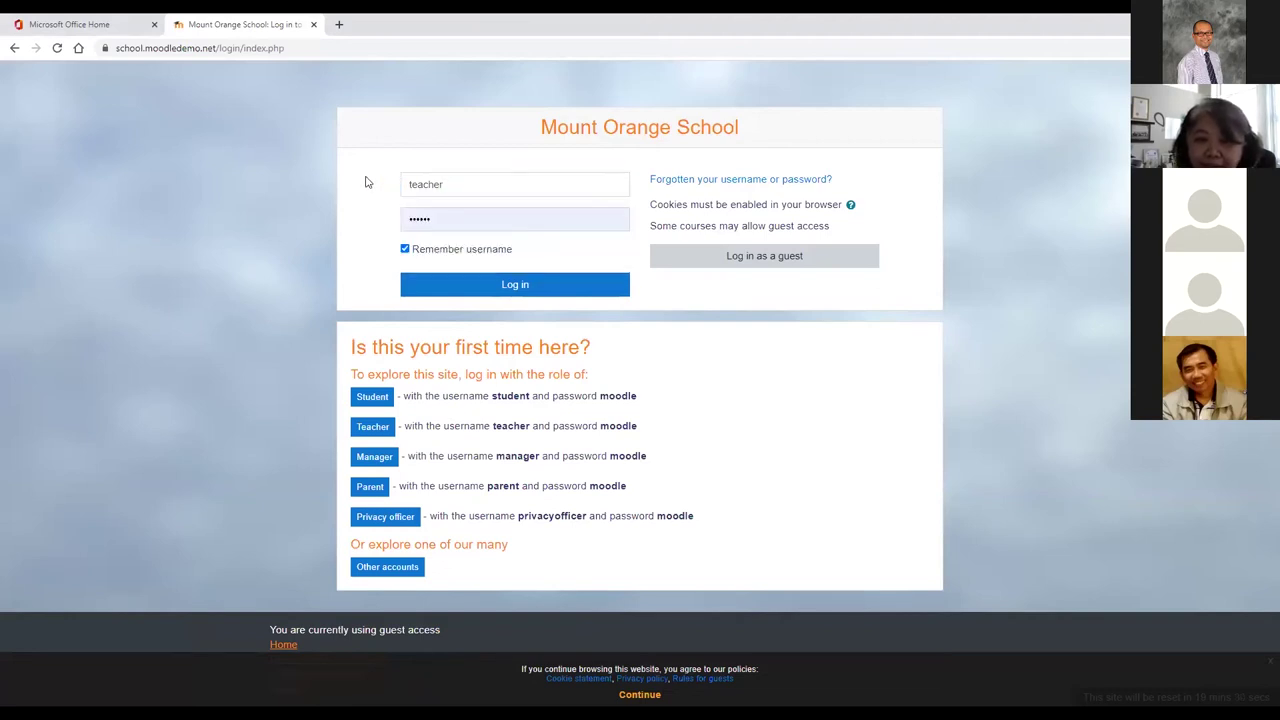
left_click(460, 219)
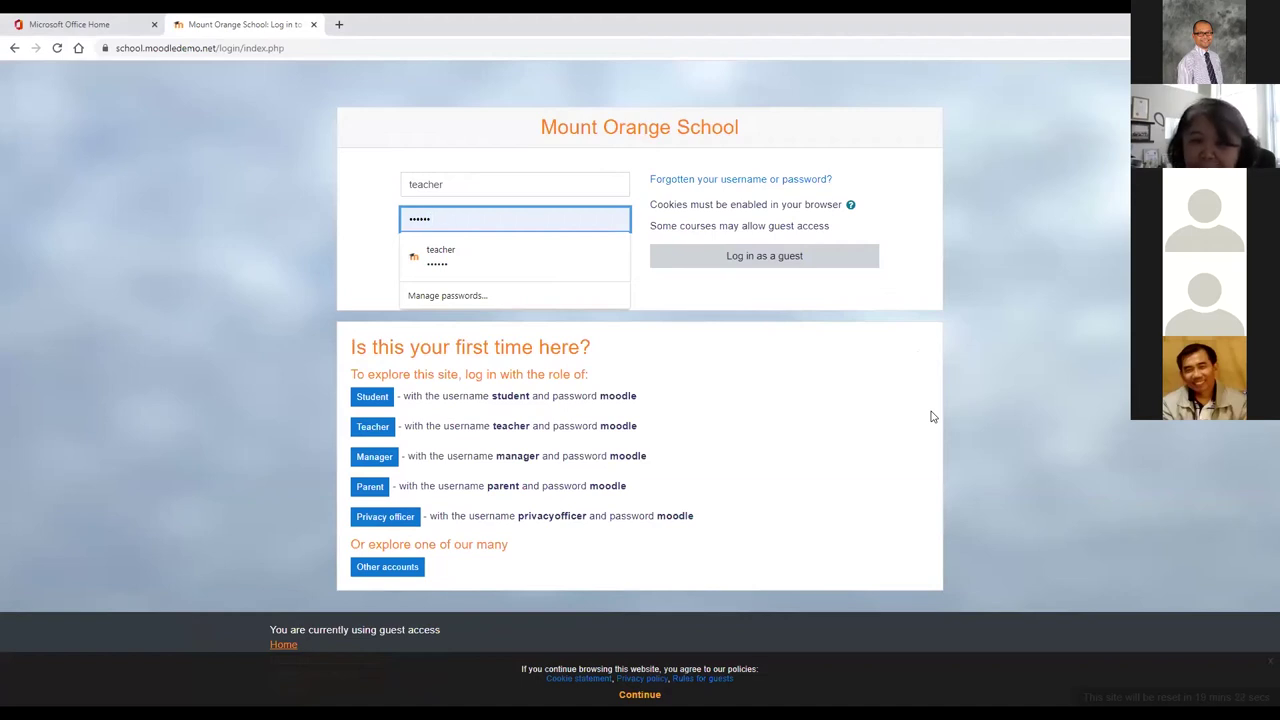
left_click(827, 386)
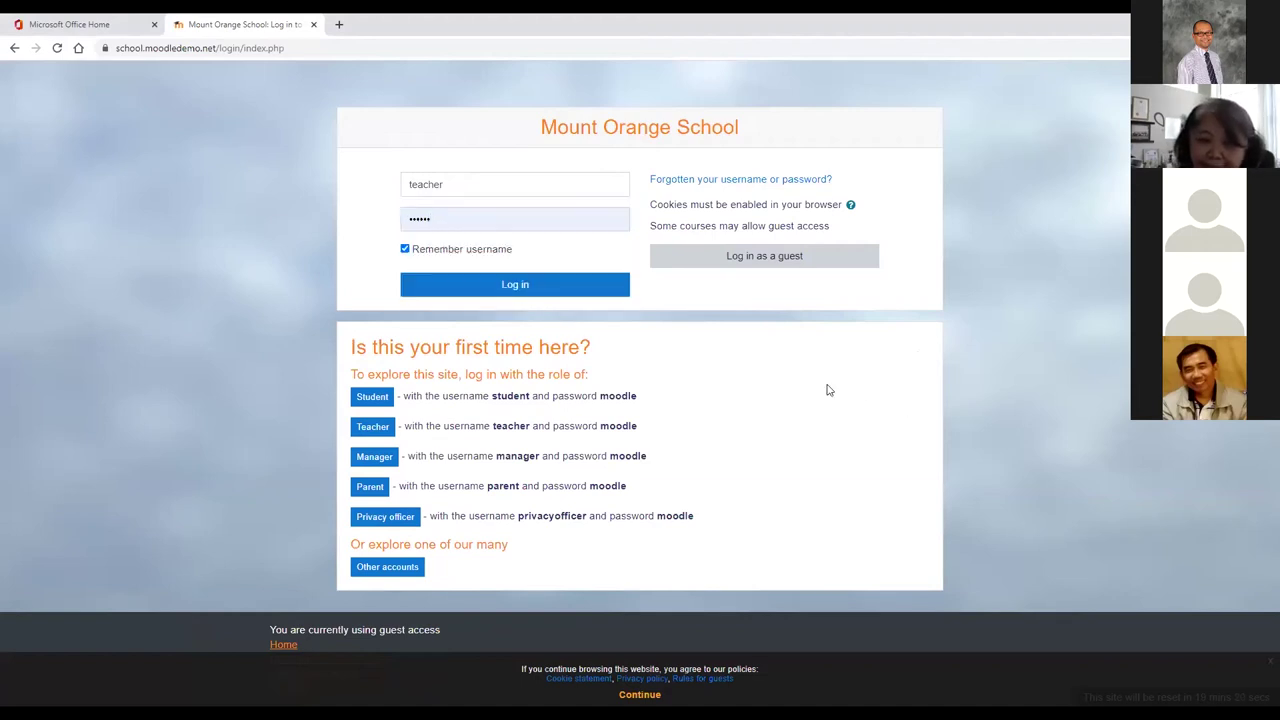
left_click(529, 286)
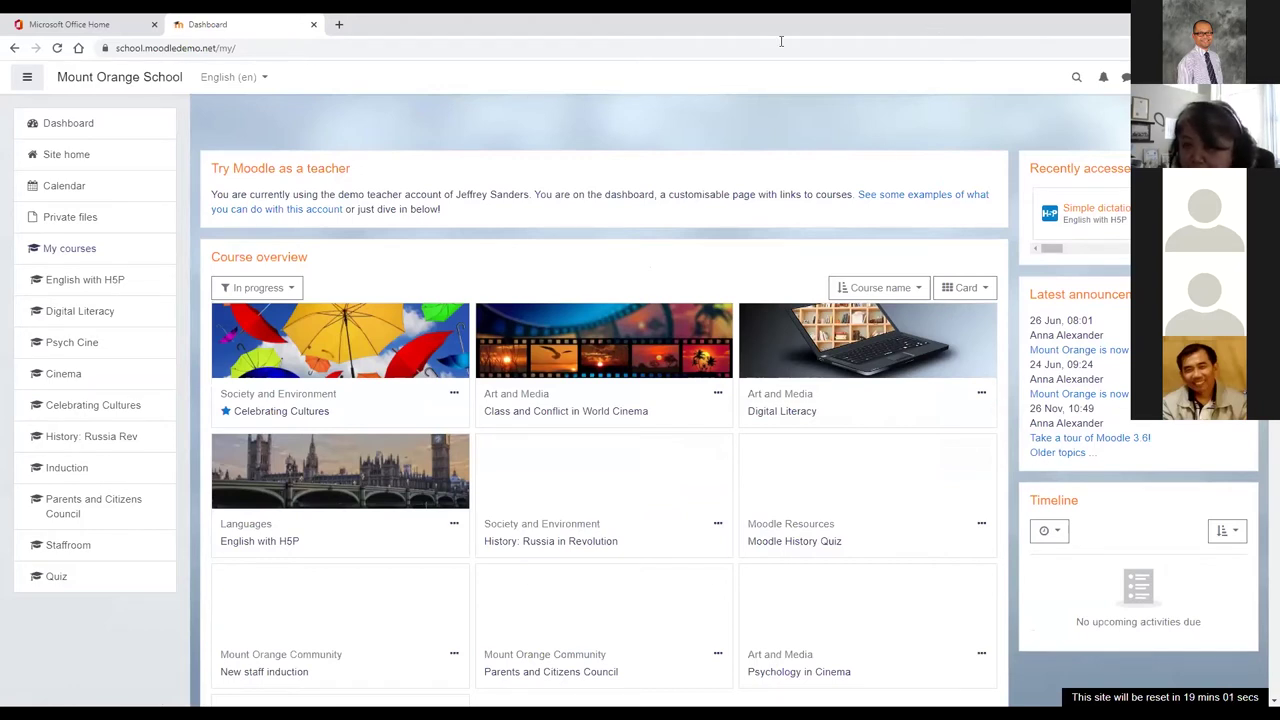
- Open the Celebrating Cultures course and review its Activities section down to the Know your Geography! quiz
left_click(298, 414)
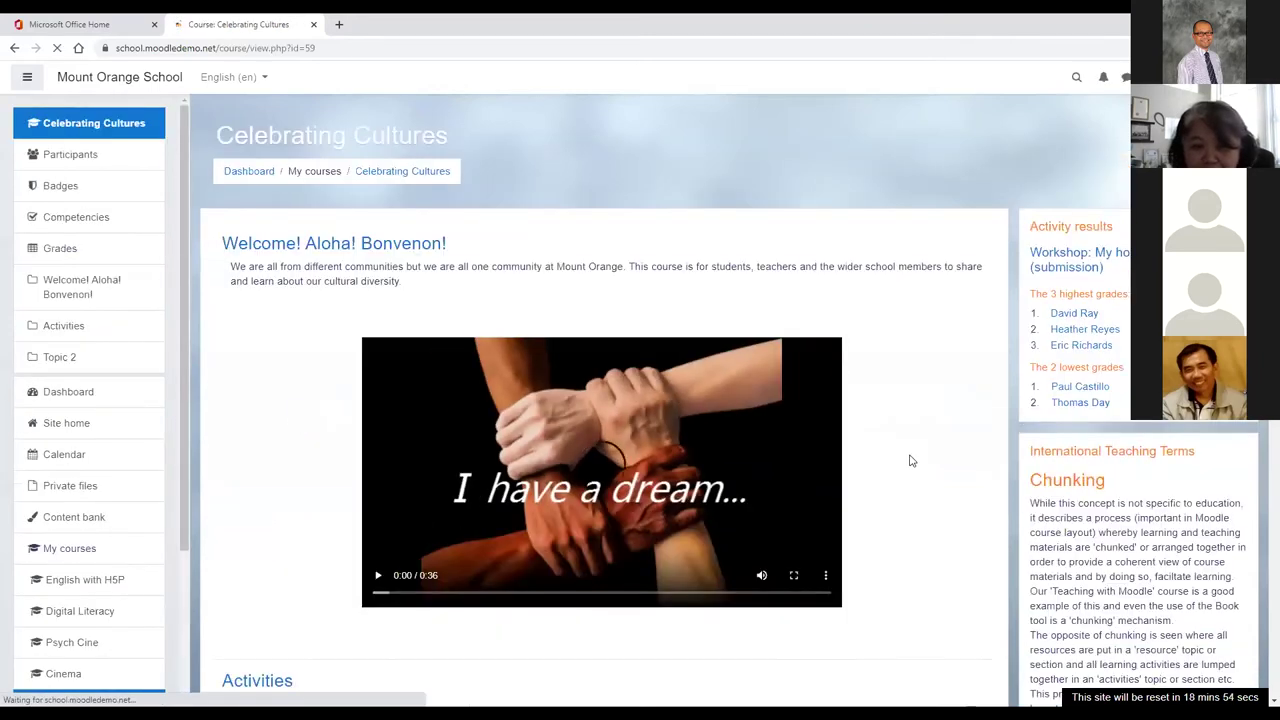
scroll(924, 467, "down", 2)
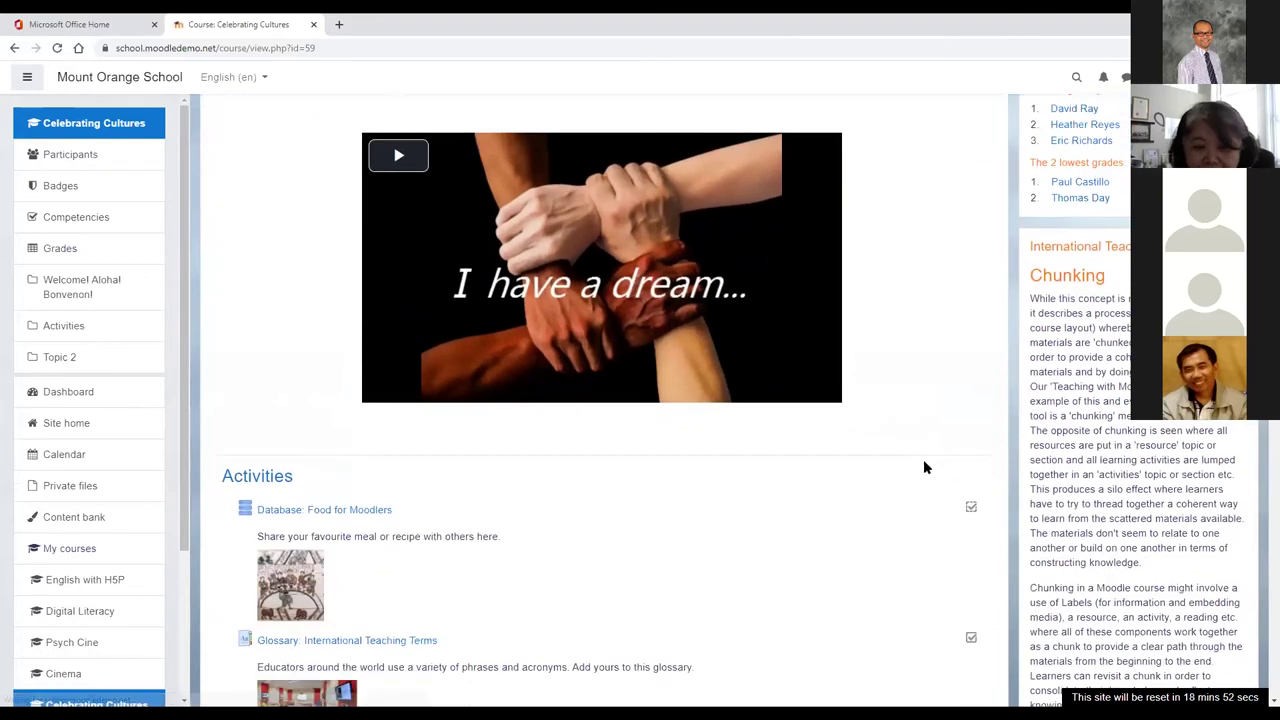
scroll(922, 460, "down", 1)
scroll(921, 457, "down", 1)
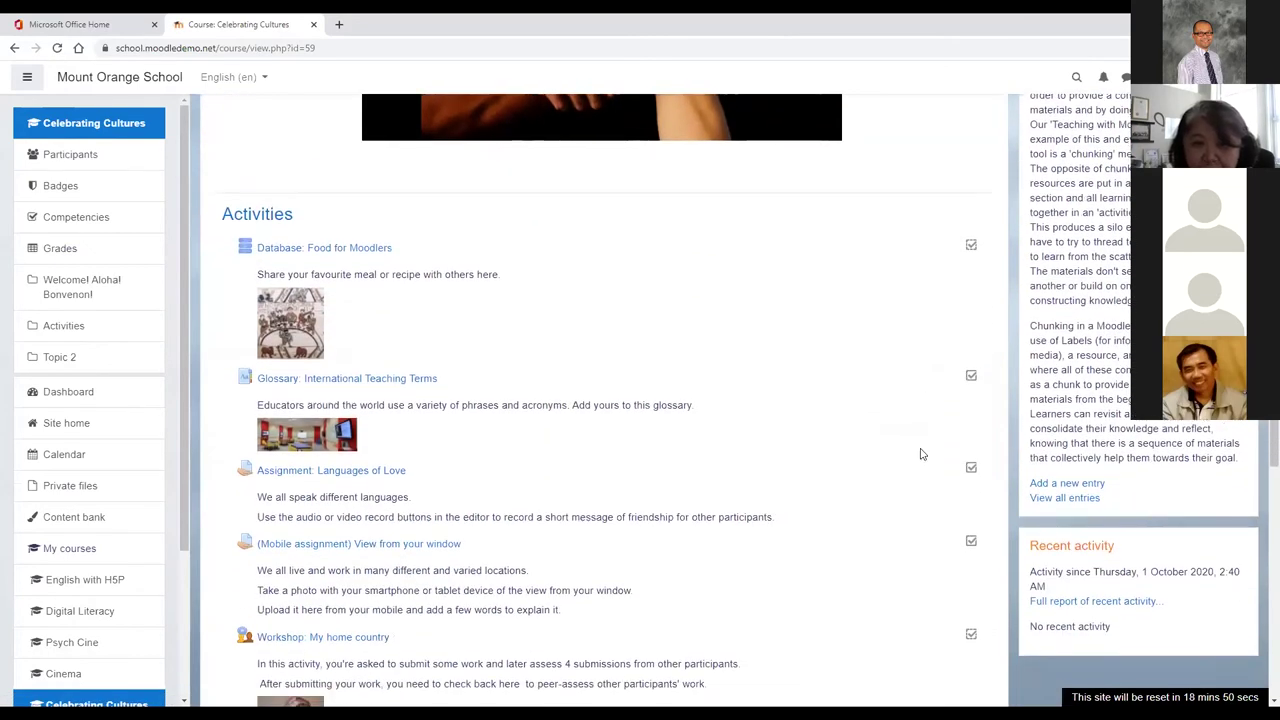
scroll(922, 455, "down", 1)
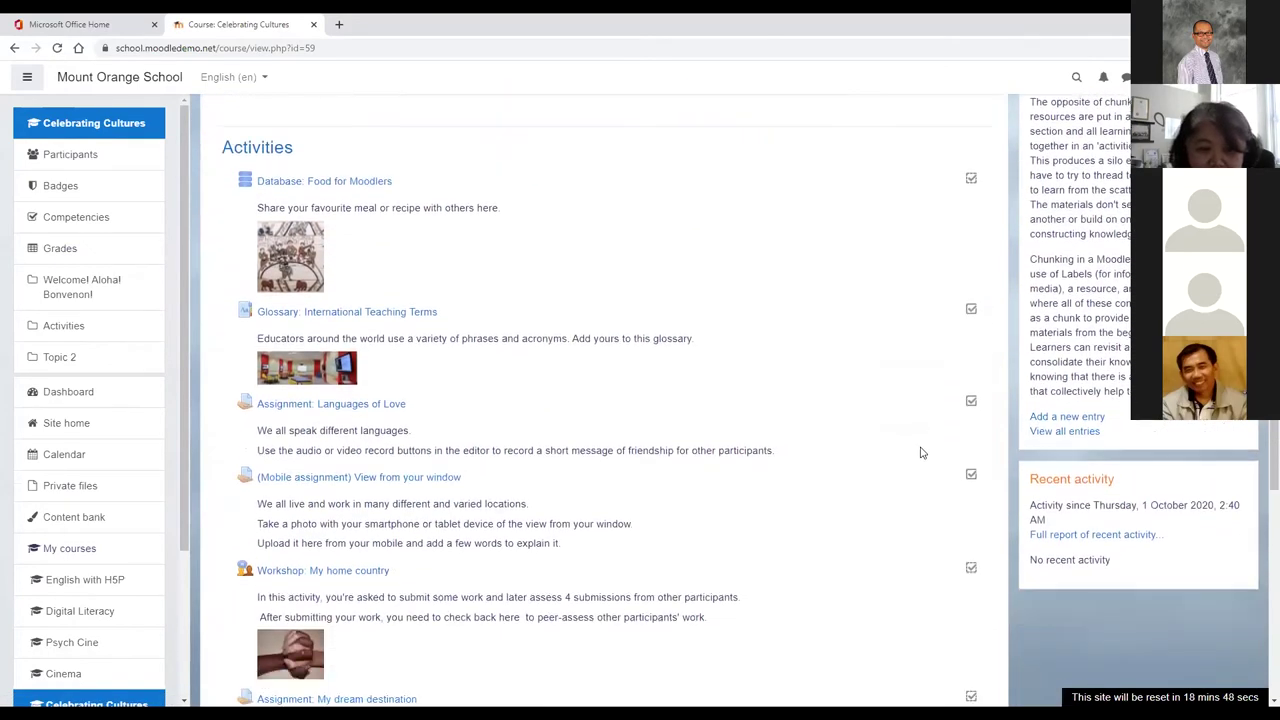
scroll(921, 452, "down", 2)
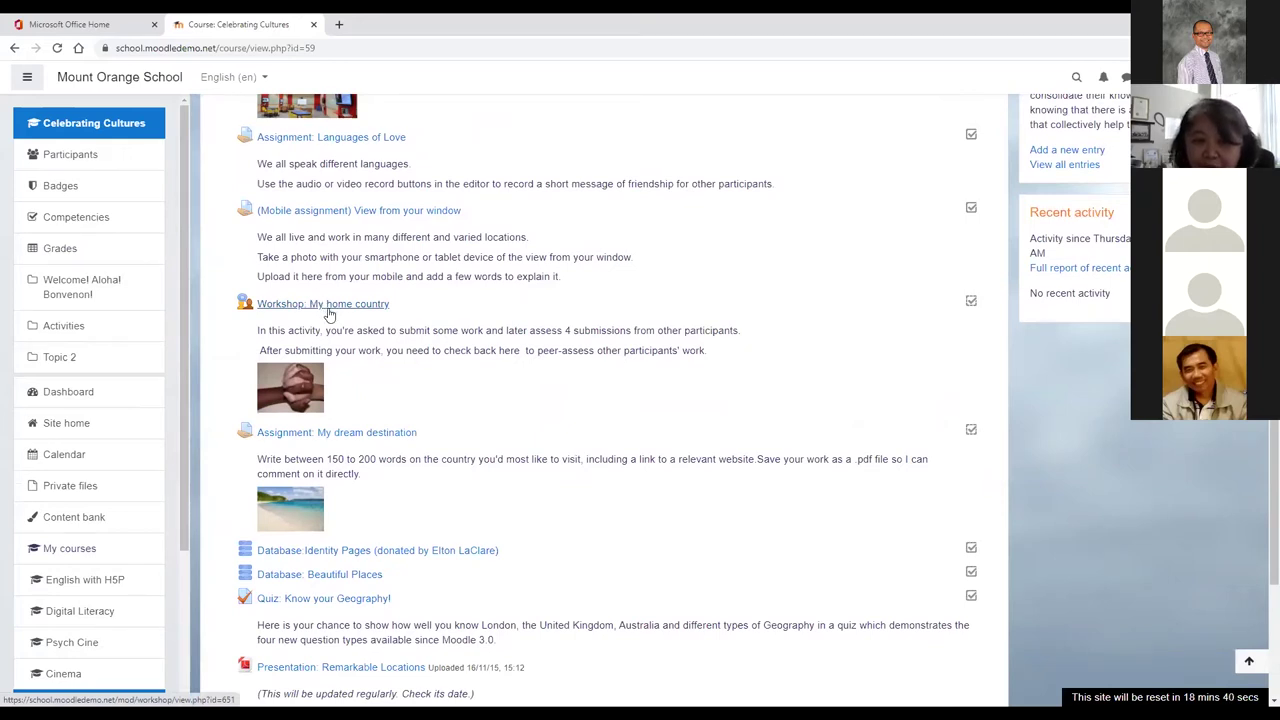
- Open the My home country workshop and examine its phases, grading evaluation settings and grades report
left_click(334, 309)
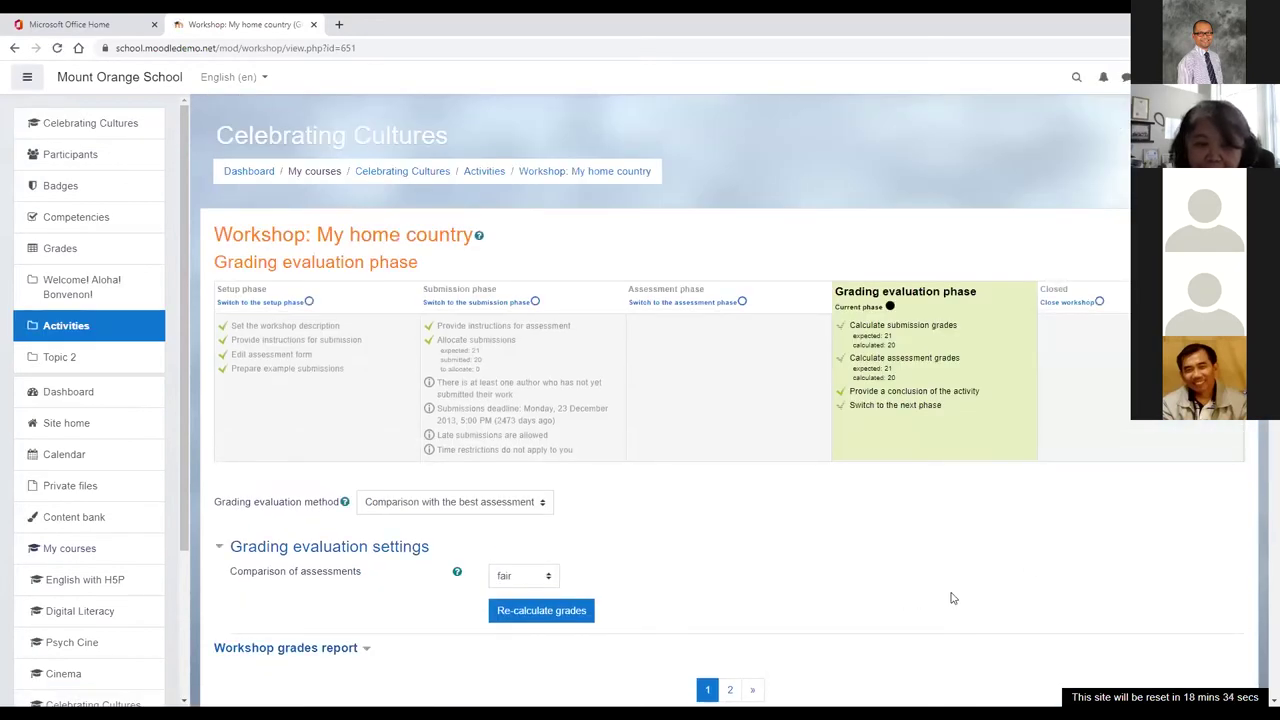
scroll(934, 583, "down", 3)
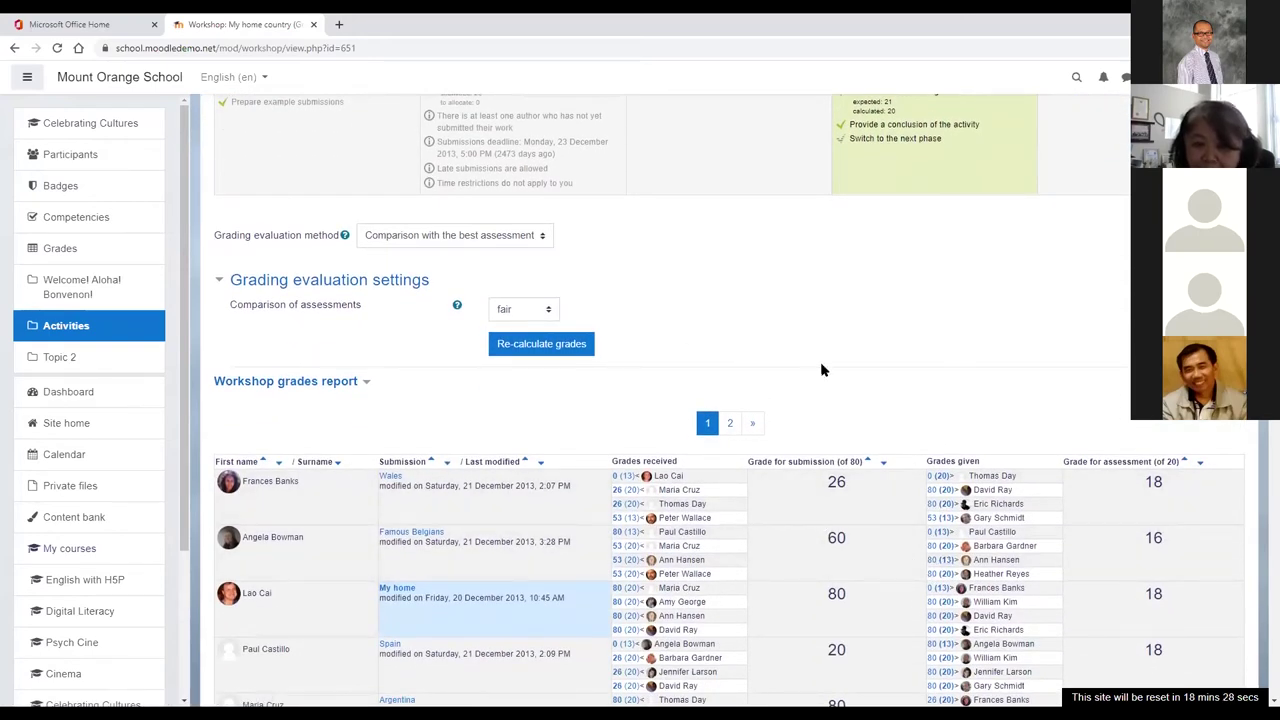
scroll(822, 371, "down", 1)
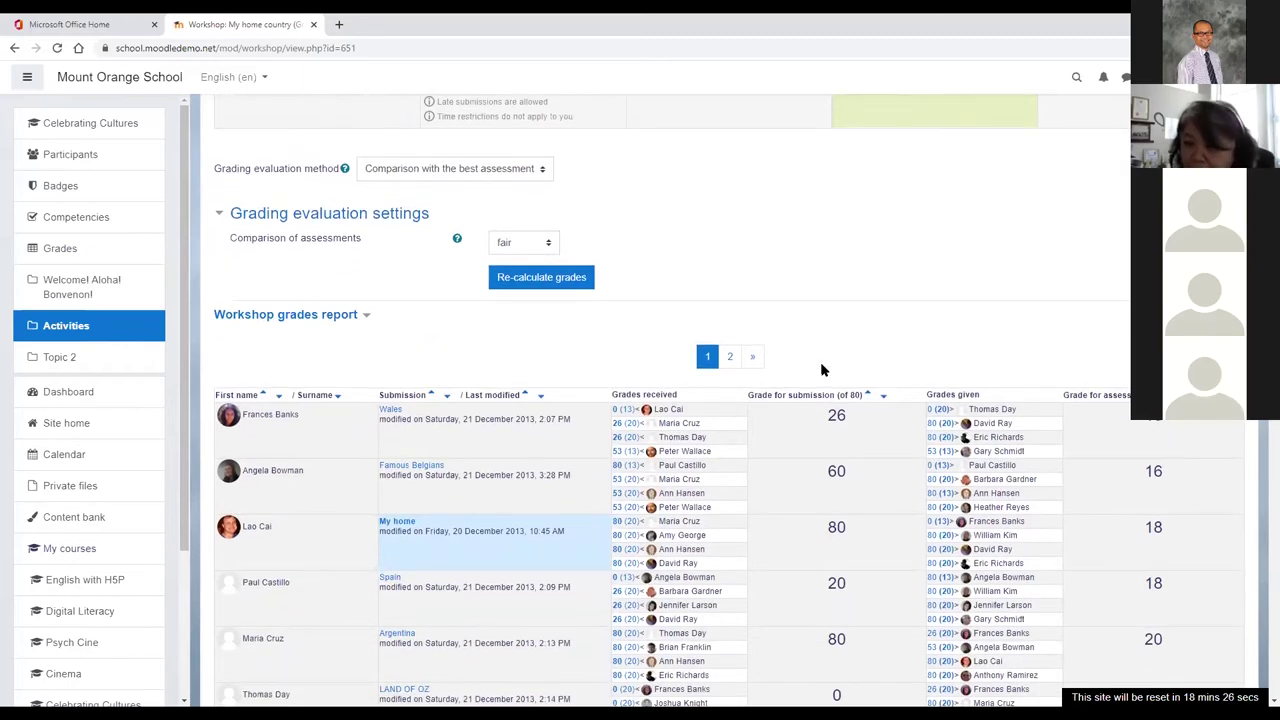
scroll(820, 360, "down", 5)
scroll(820, 356, "down", 2)
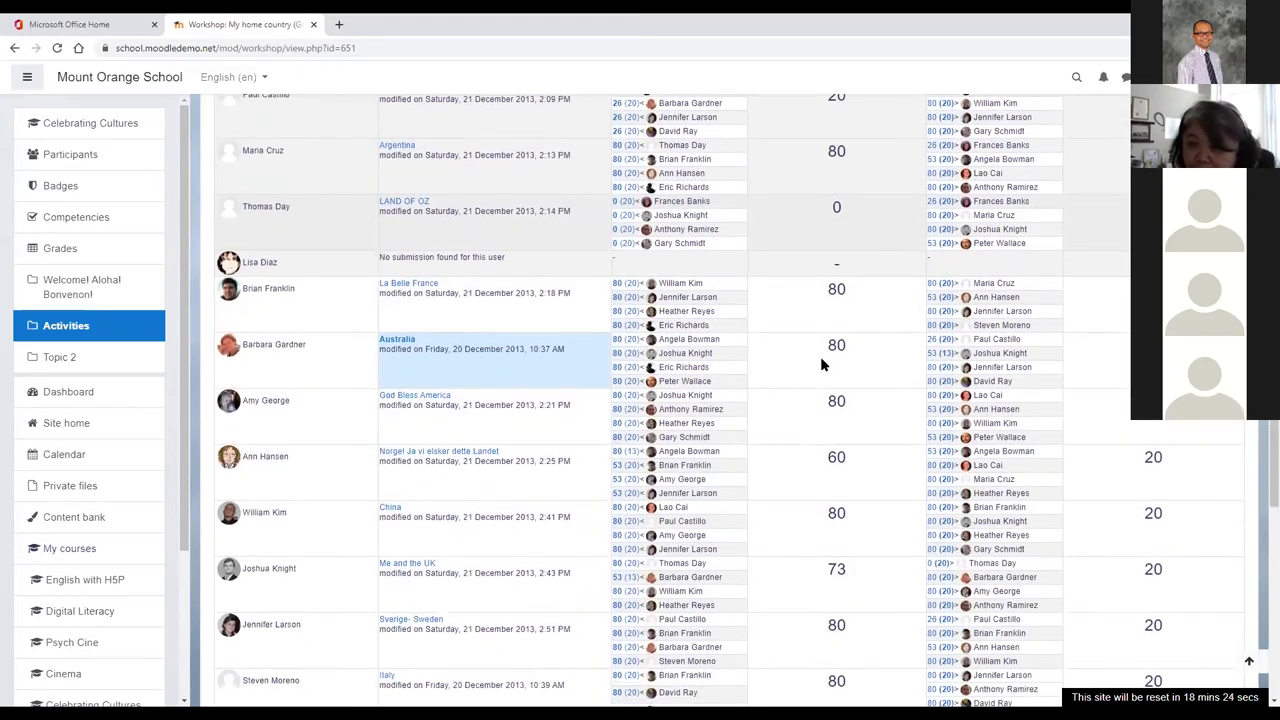
scroll(820, 356, "down", 8)
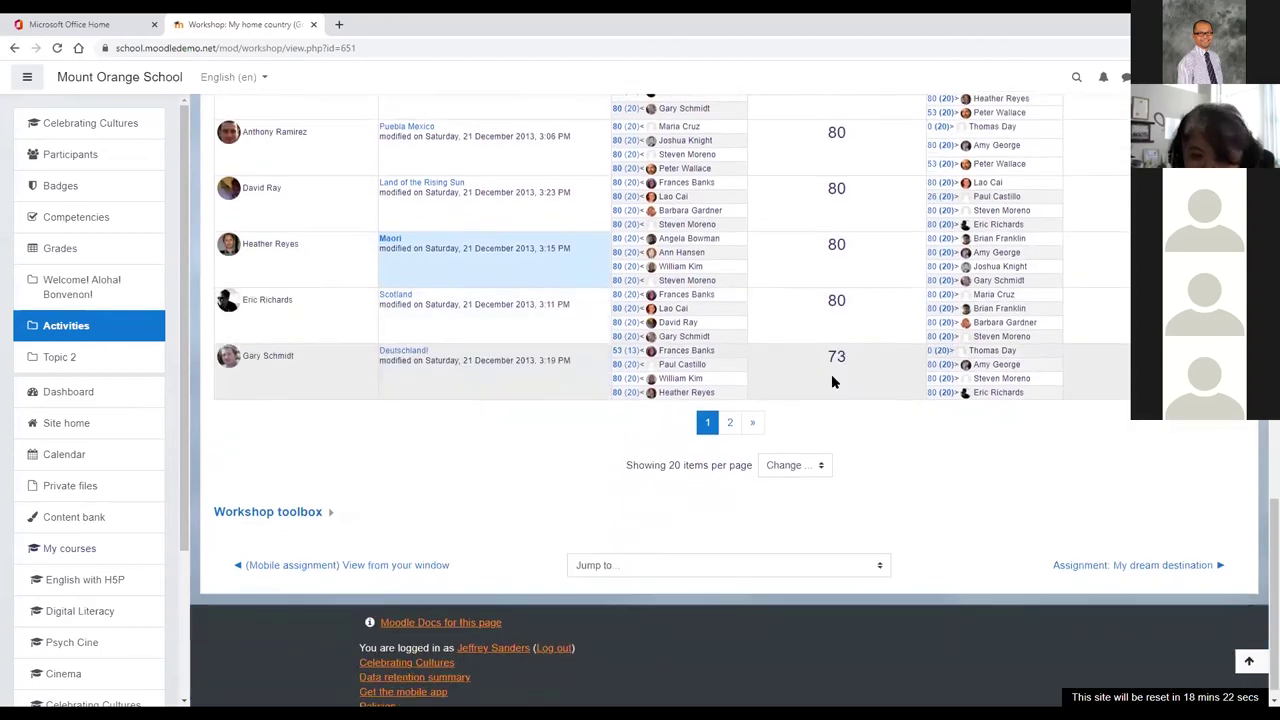
scroll(971, 463, "up", 12)
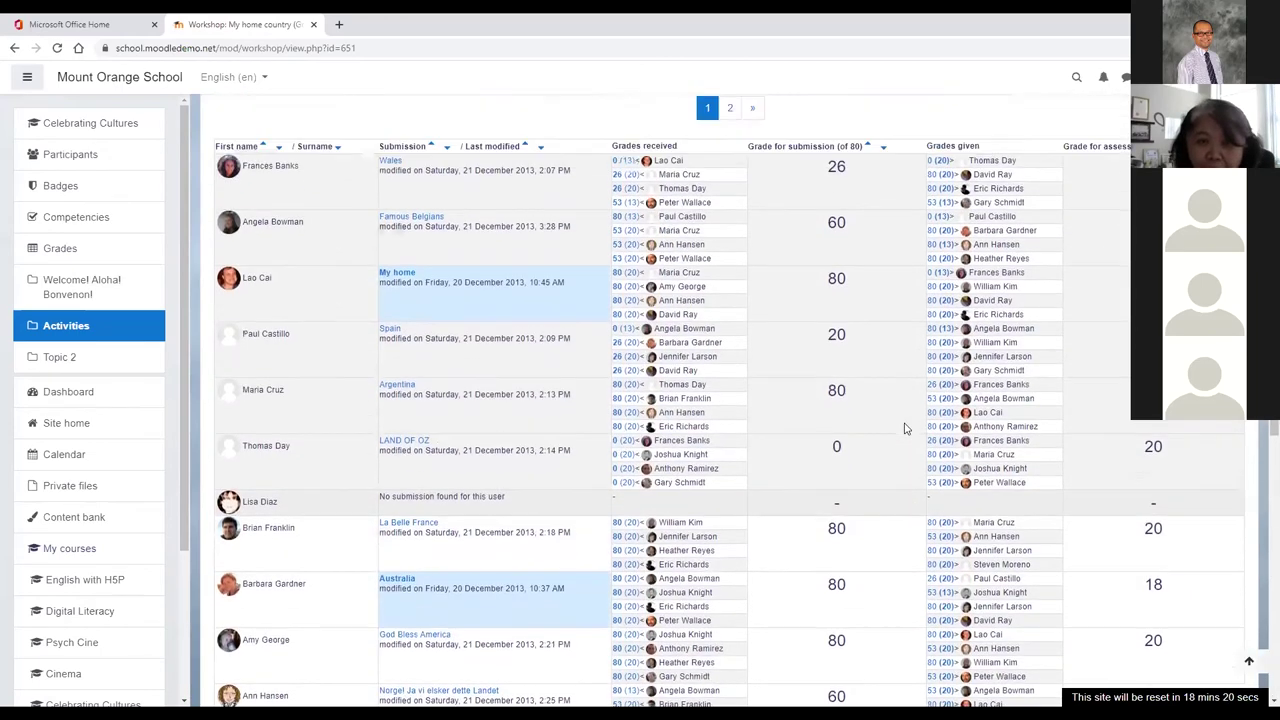
scroll(904, 428, "up", 5)
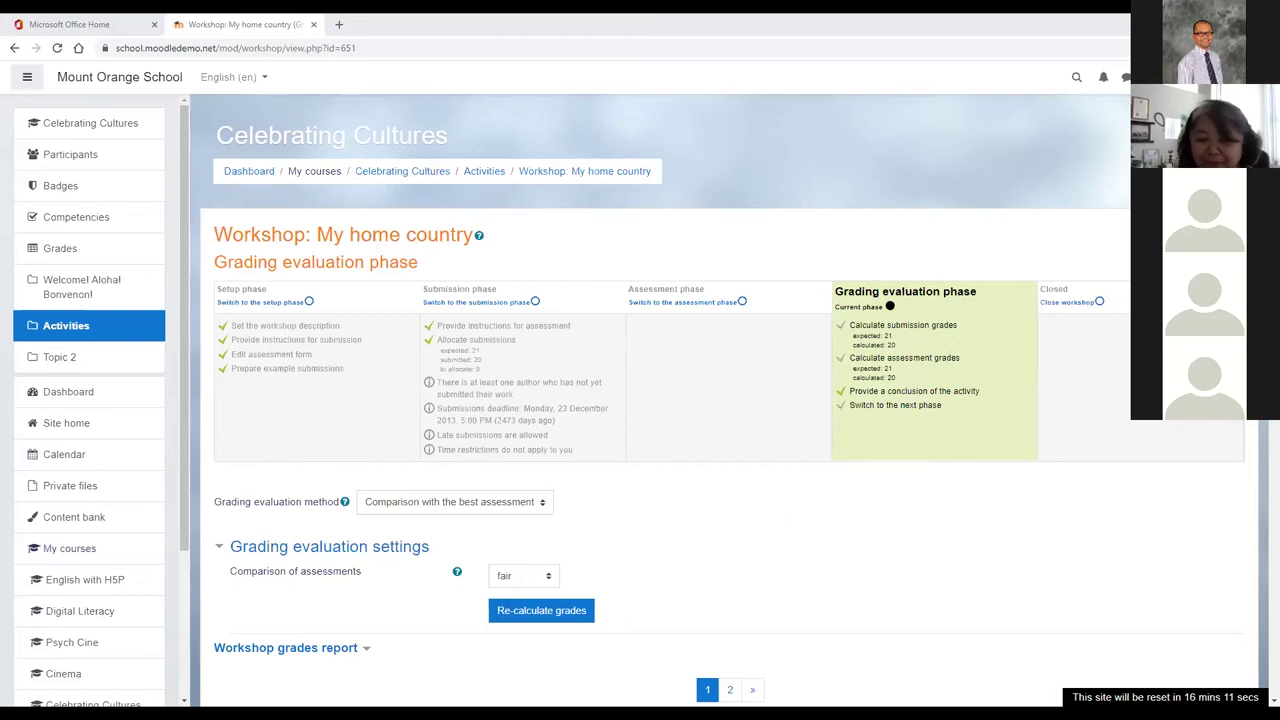
- Go back through the browsing history to the eLEAP form for adding a Topic 2 workshop, and return to the KMS2094 course page
left_click(15, 49)
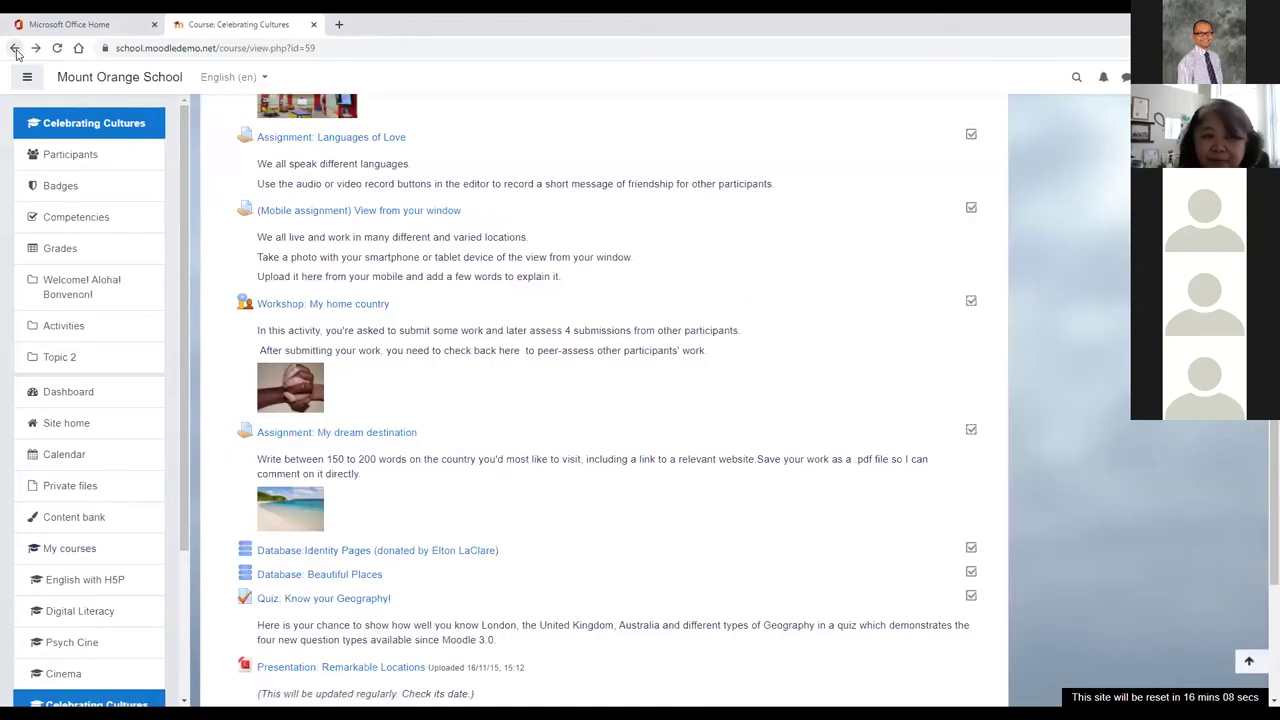
left_click(16, 49)
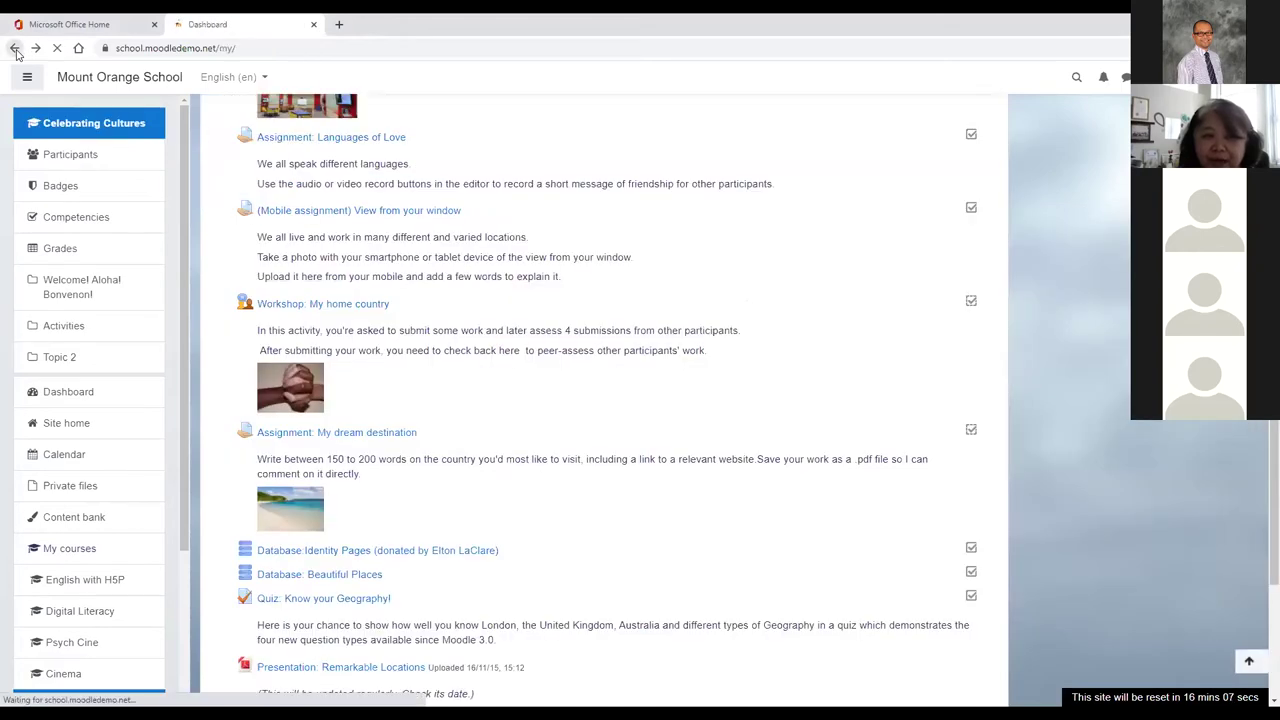
left_click(16, 50)
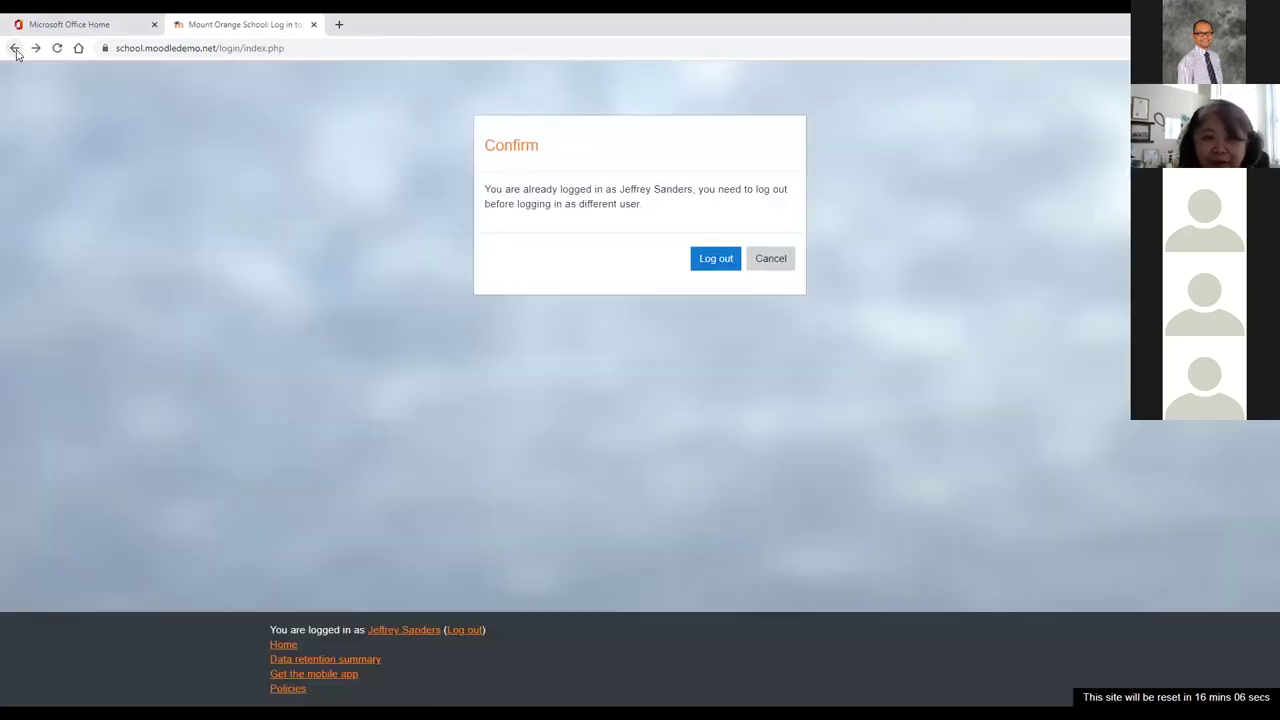
right_click(16, 52)
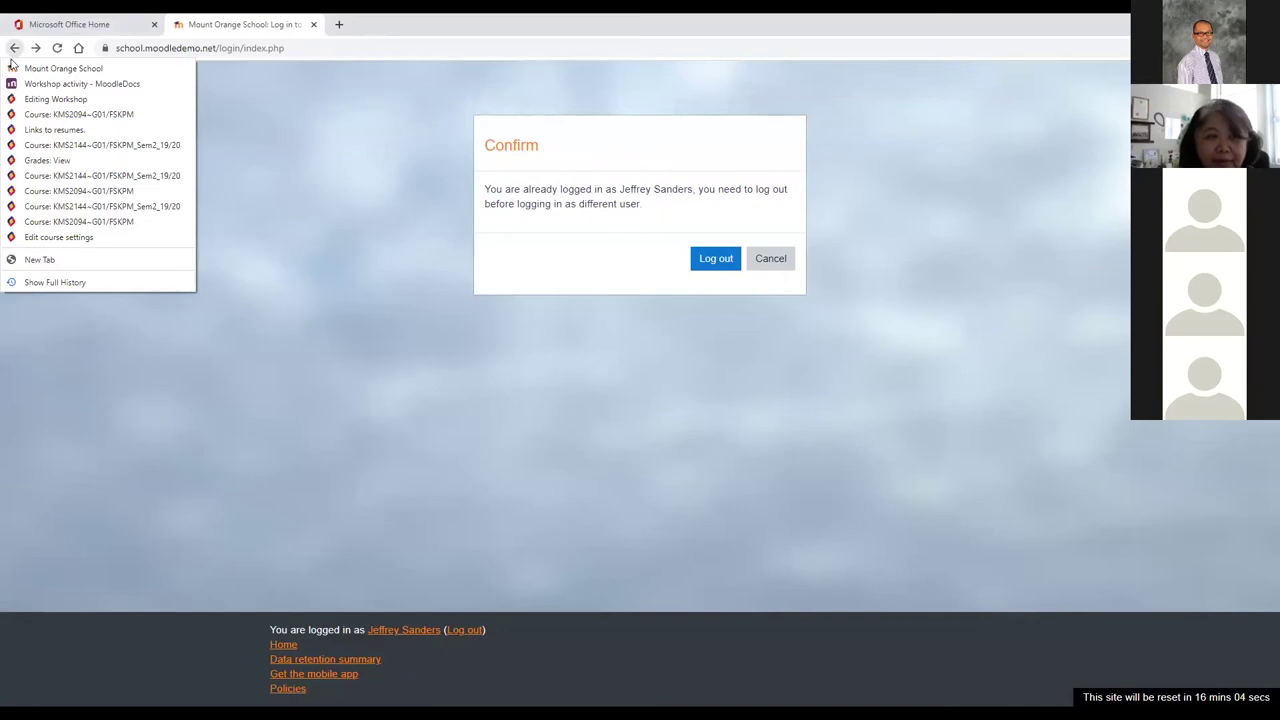
left_click(56, 99)
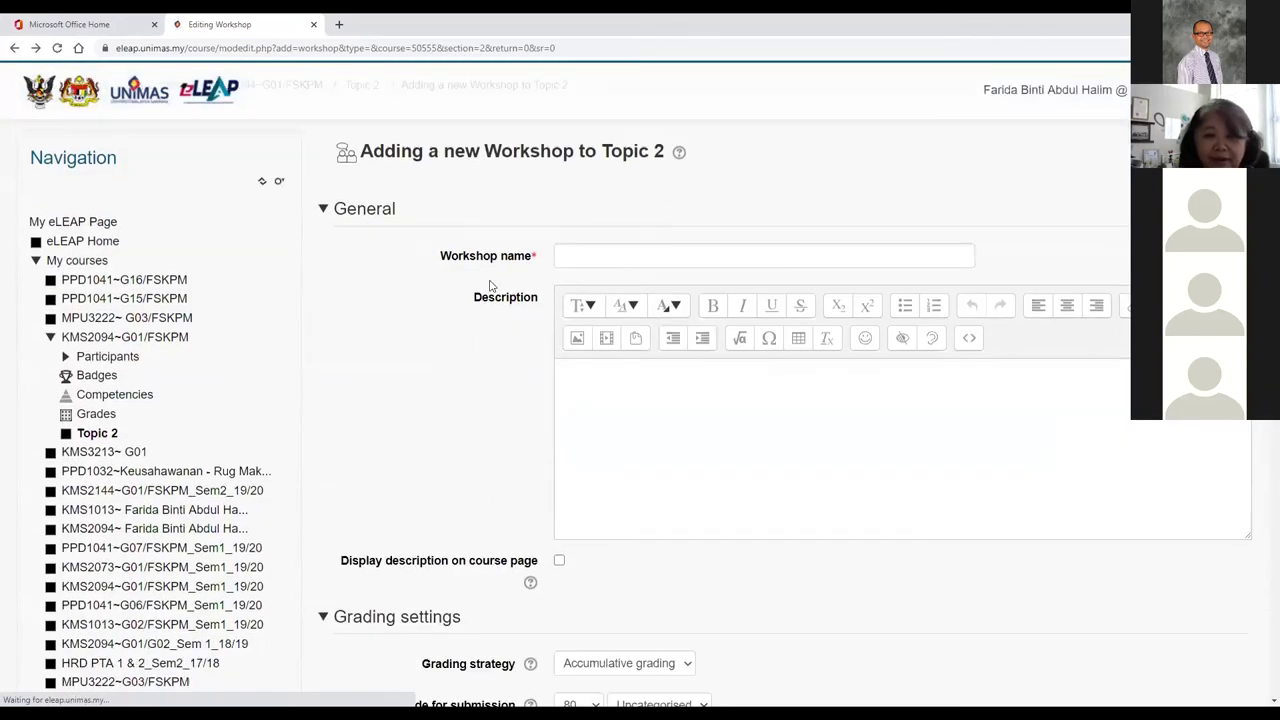
left_click(15, 49)
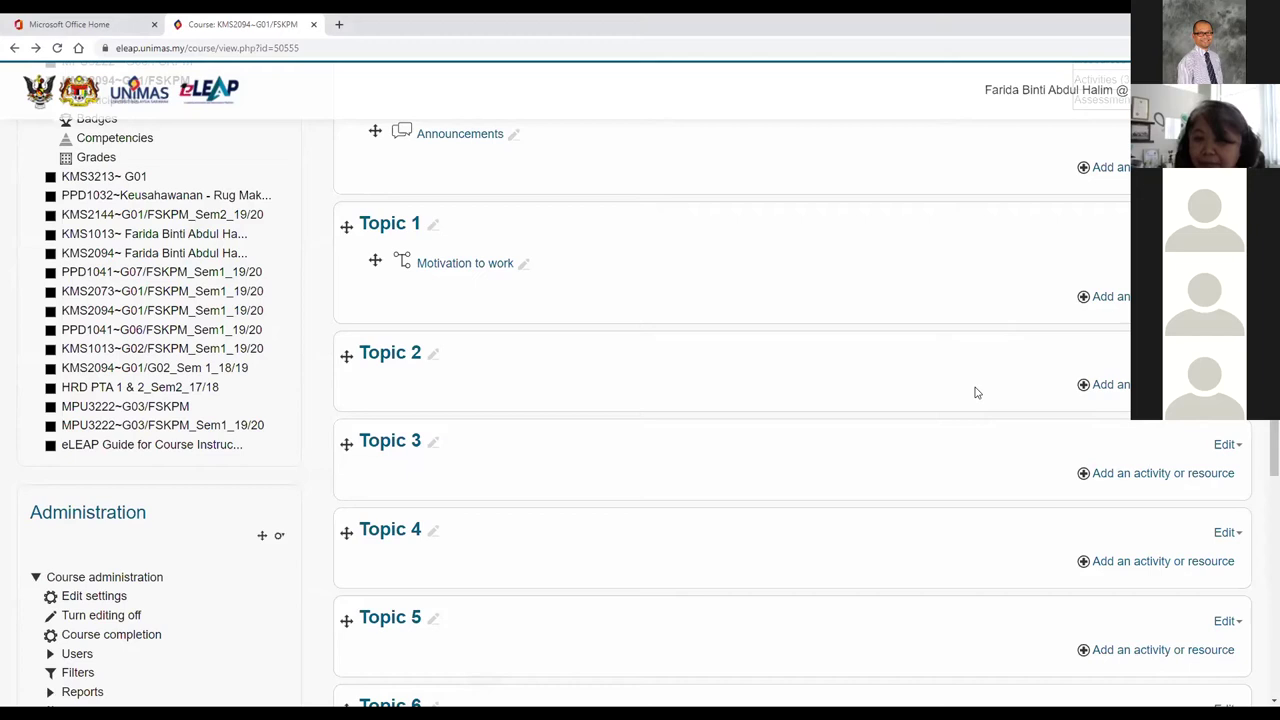
- Turn editing off for the KMS2094 course
scroll(984, 363, "up", 3)
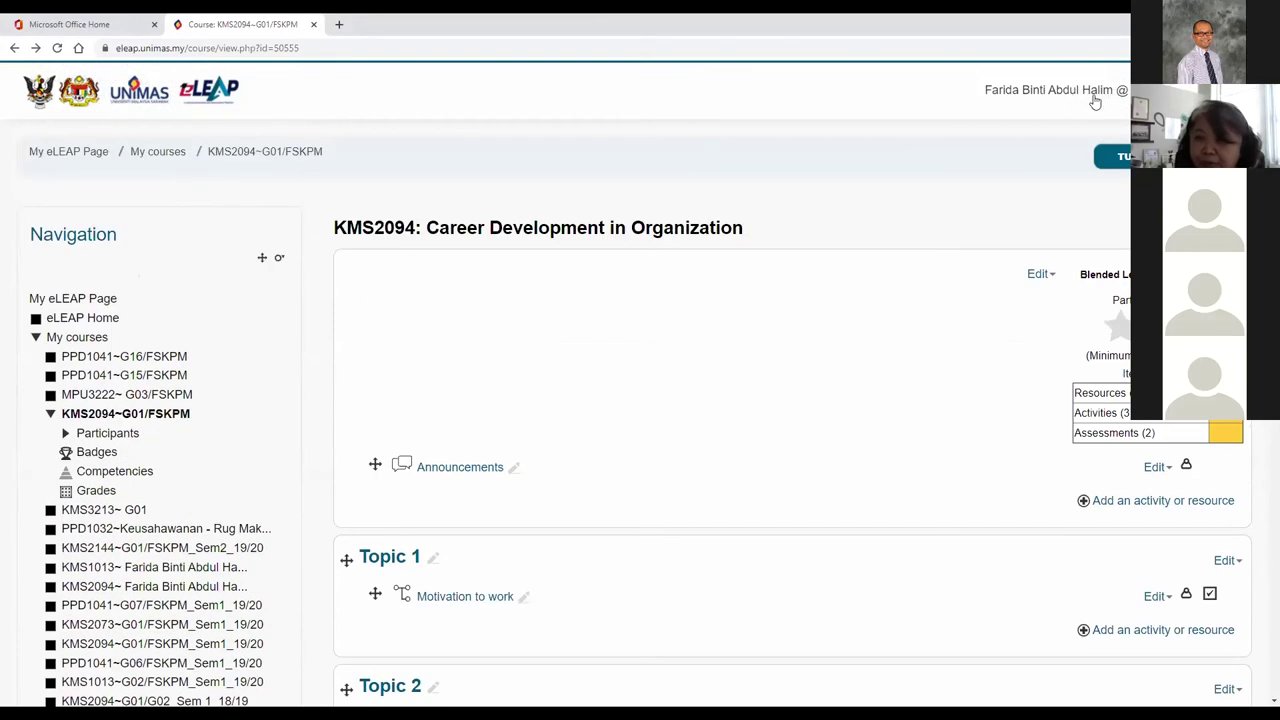
left_click(1106, 157)
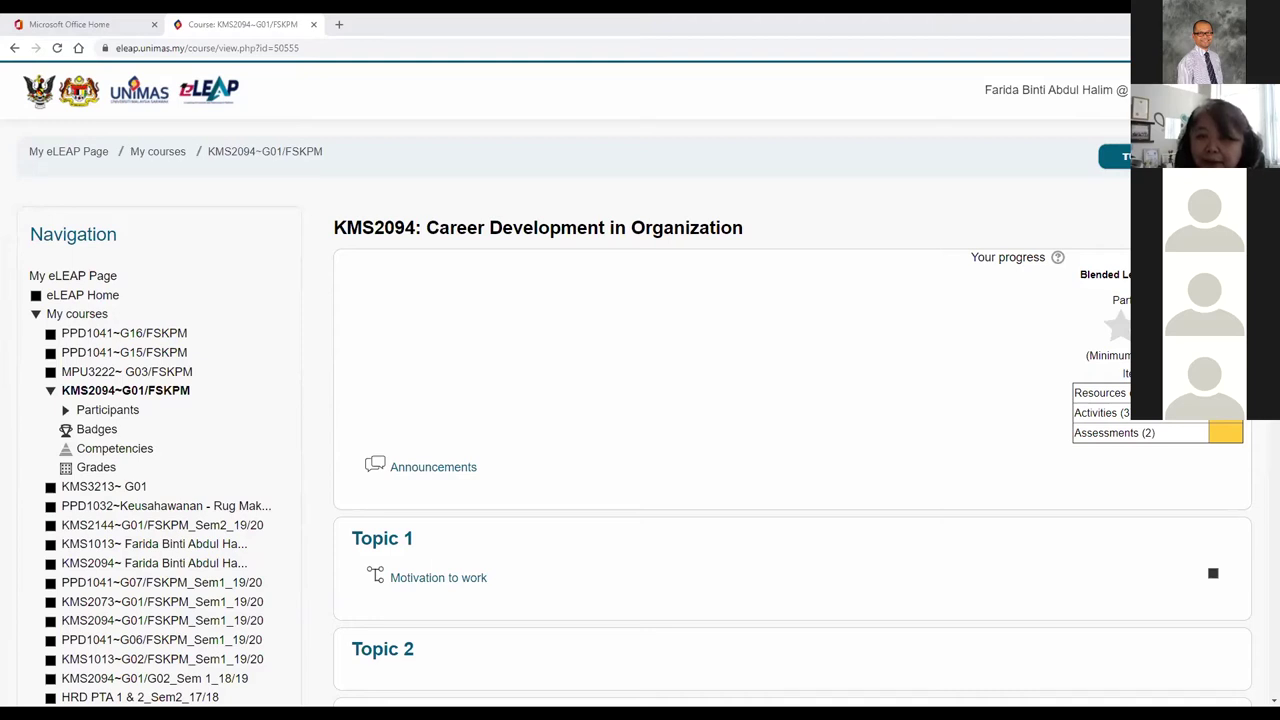
- Switch to Word to read the Assignment 1 instructions with the action plan and poster rubrics, and return to the KMS2094 page in Chrome
key("alt+Tab")
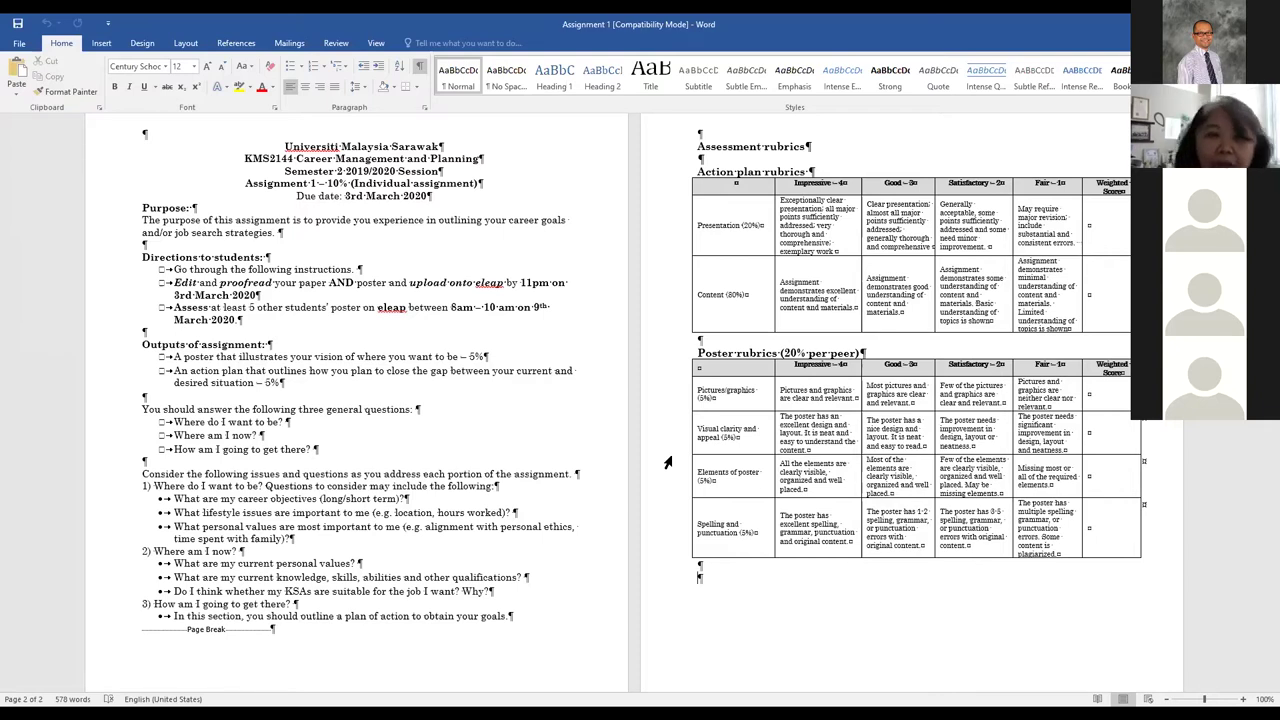
left_click(419, 65)
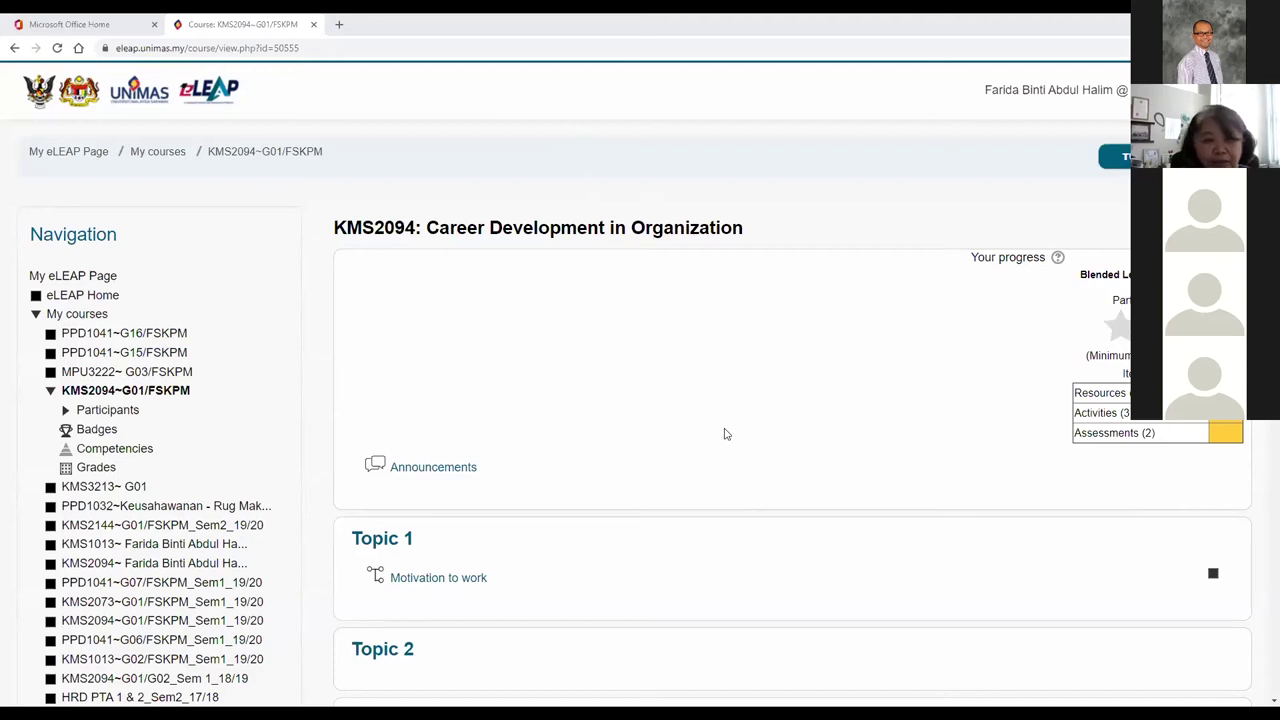
- Turn editing on for the KMS2094 course
scroll(746, 411, "down", 1)
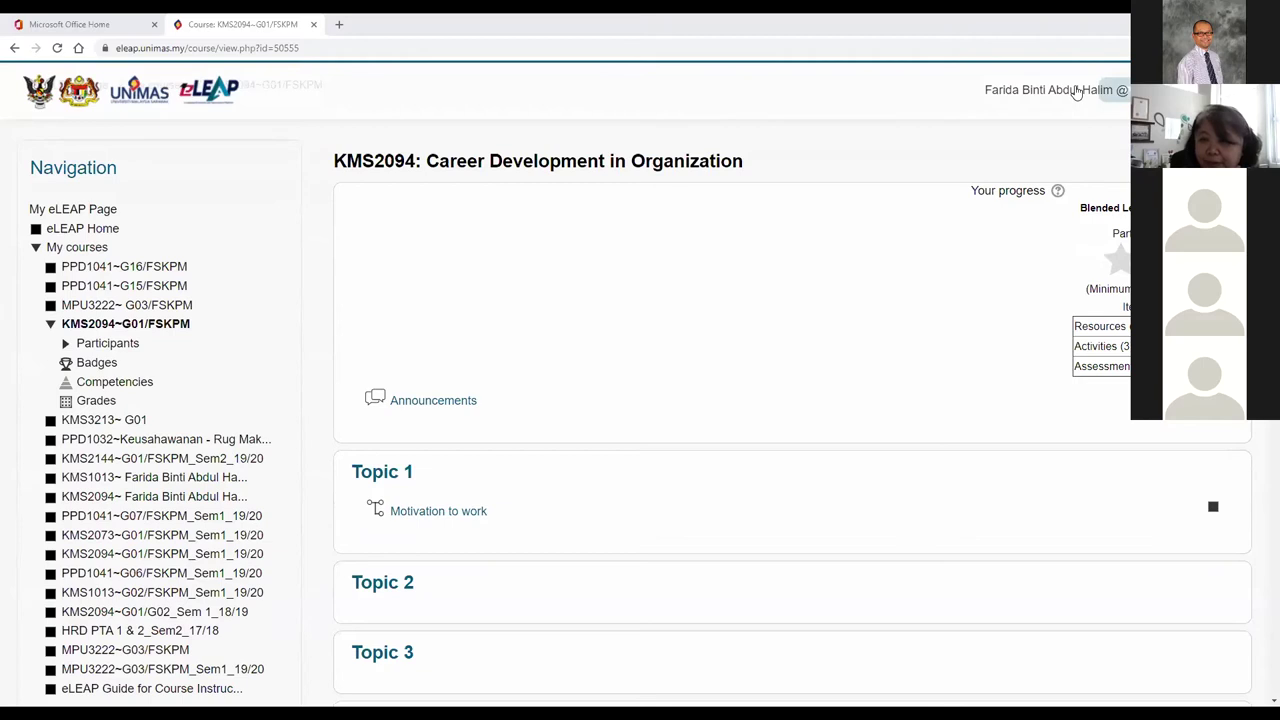
scroll(1080, 578, "up", 1)
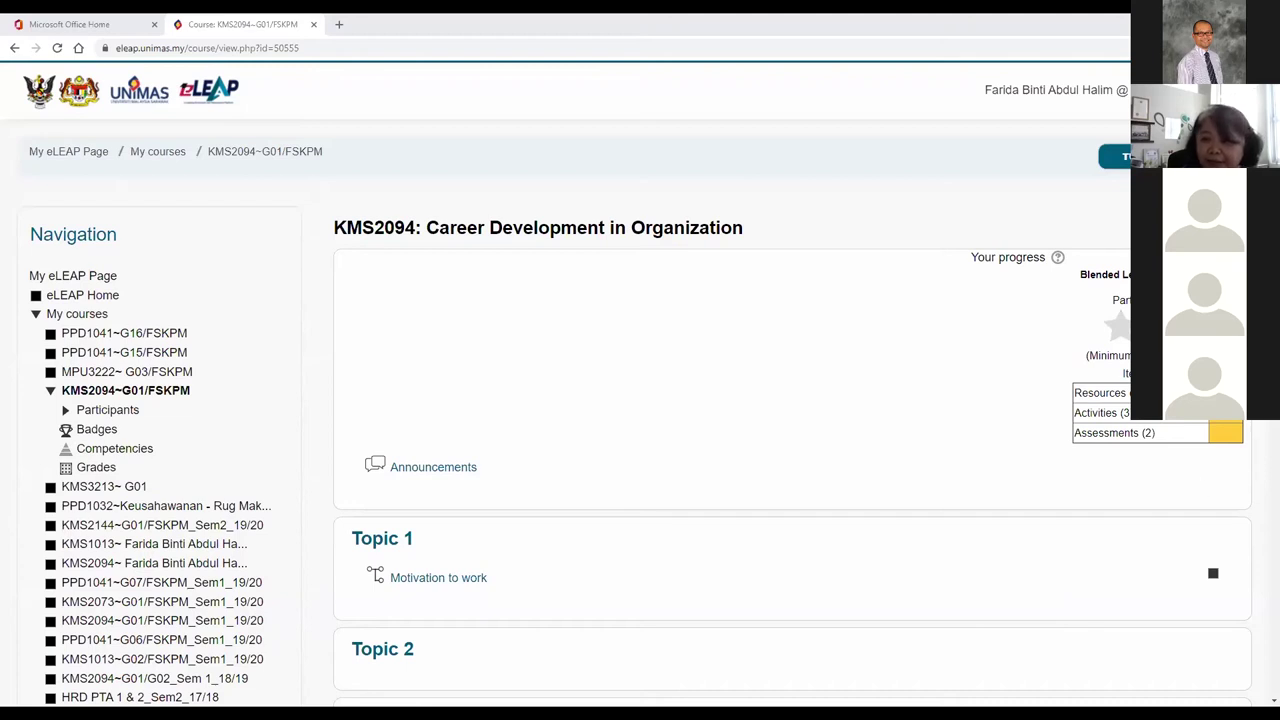
left_click(1112, 156)
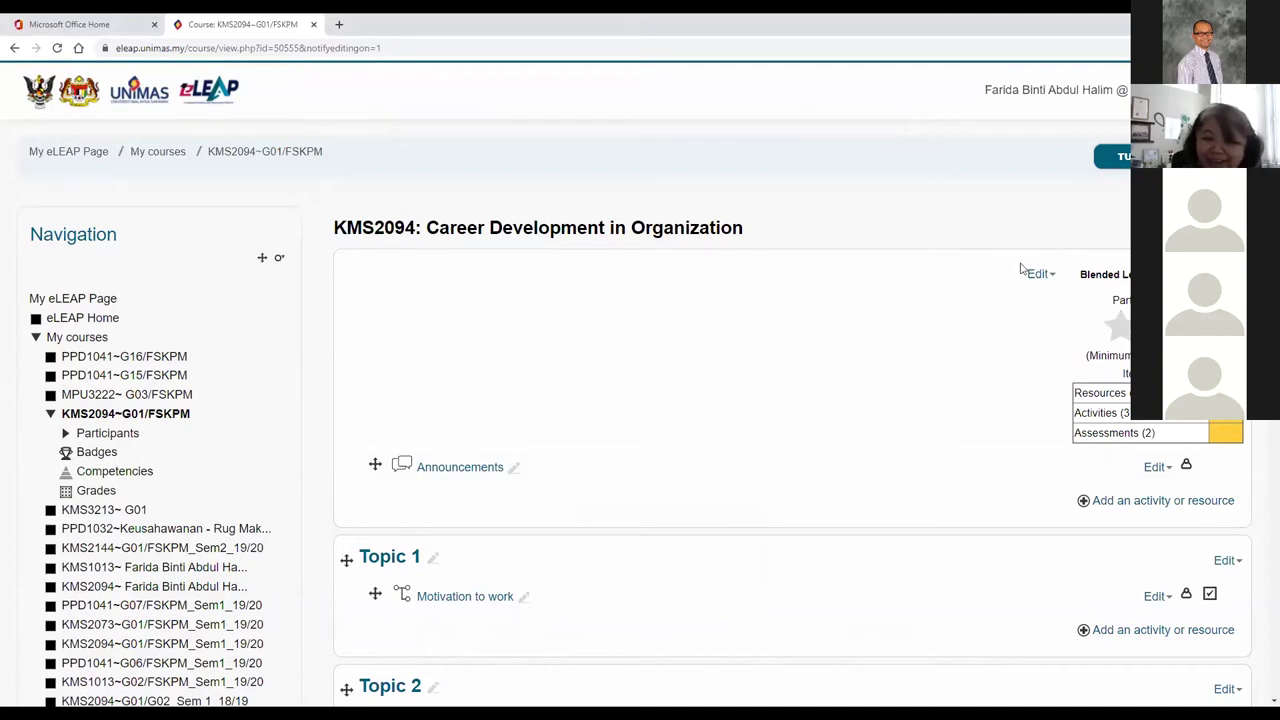
scroll(926, 506, "down", 3)
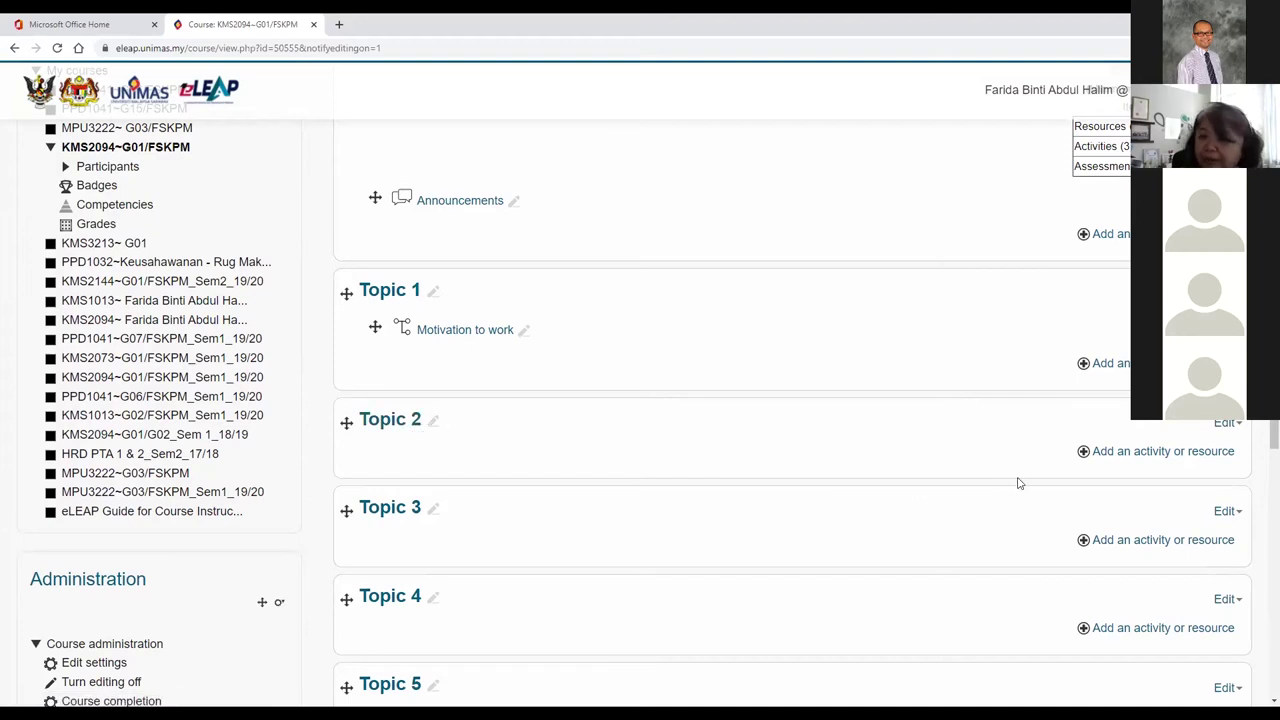
left_click(1145, 452)
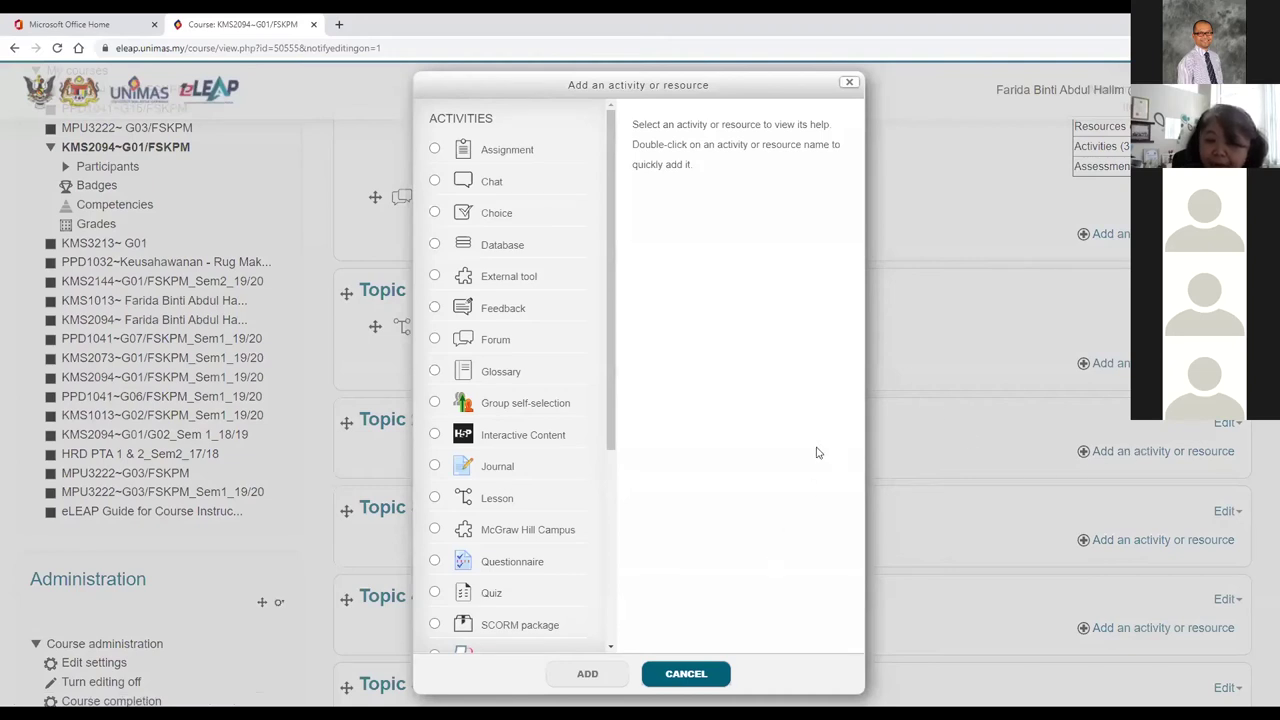
left_click(684, 676)
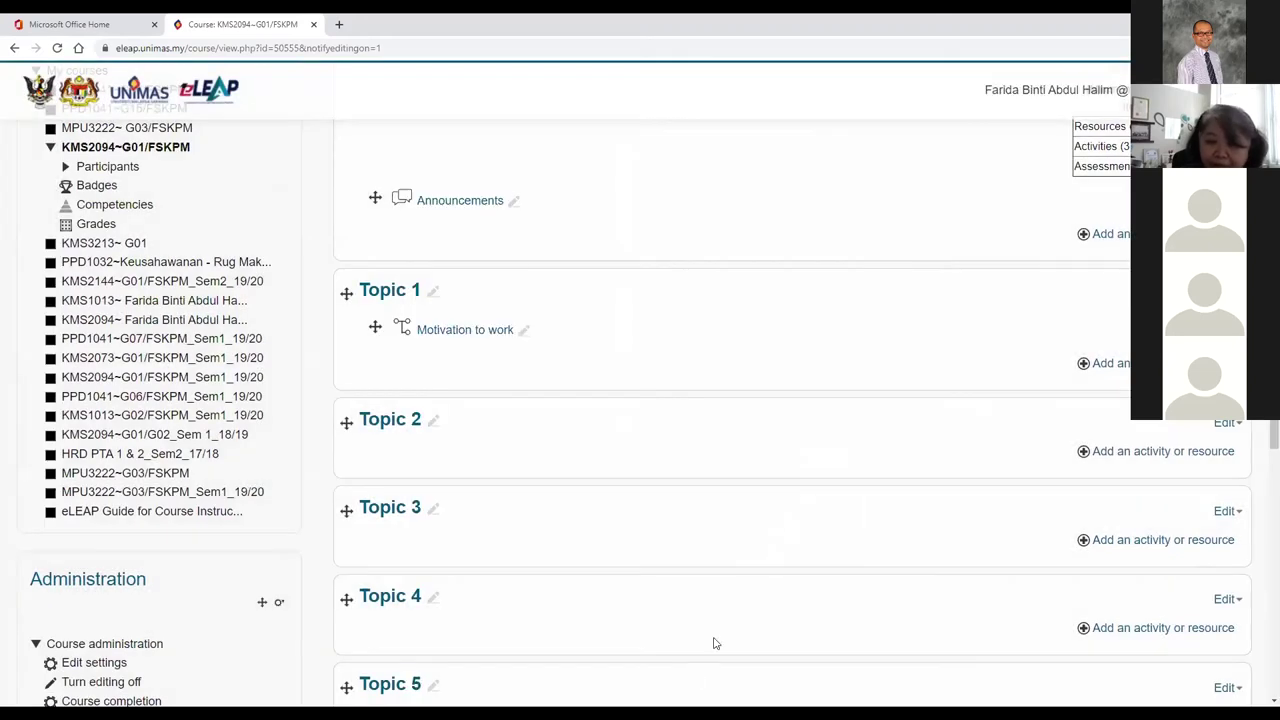
- Start adding a Workshop activity to Topic 2 of the KMS2094 course
left_click(1129, 455)
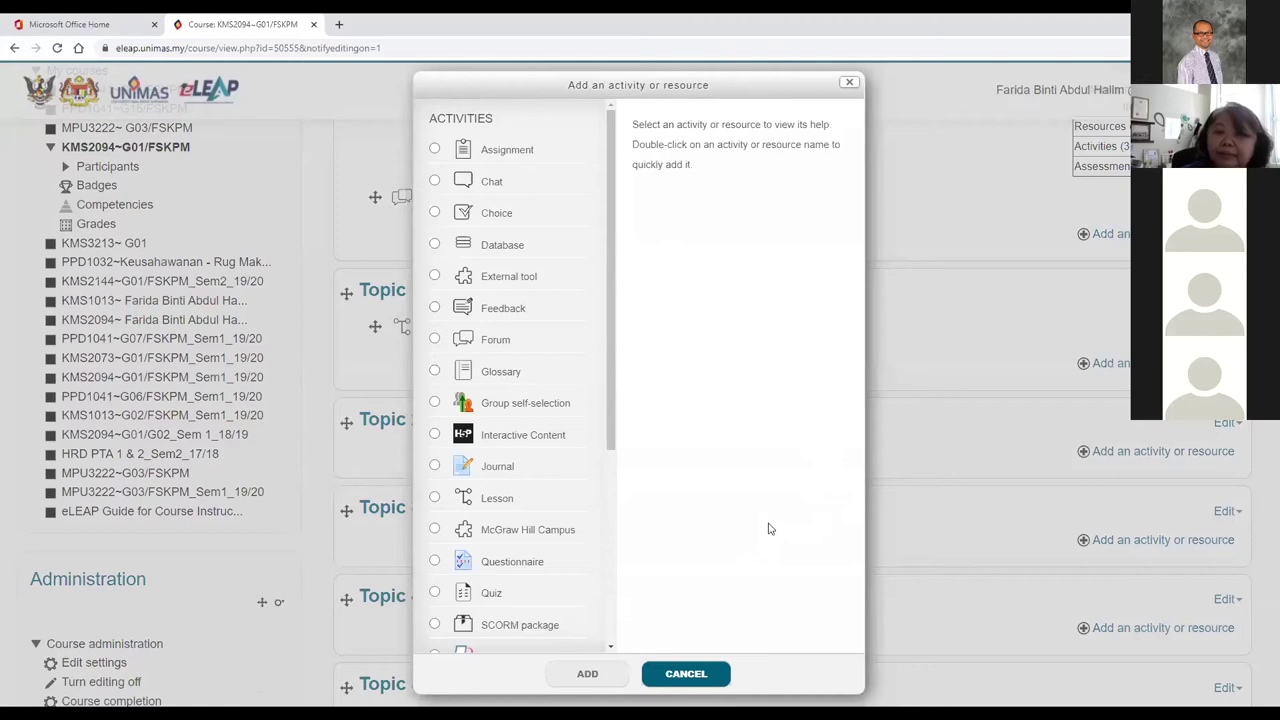
left_click(613, 184)
left_click_drag(613, 184, 617, 346)
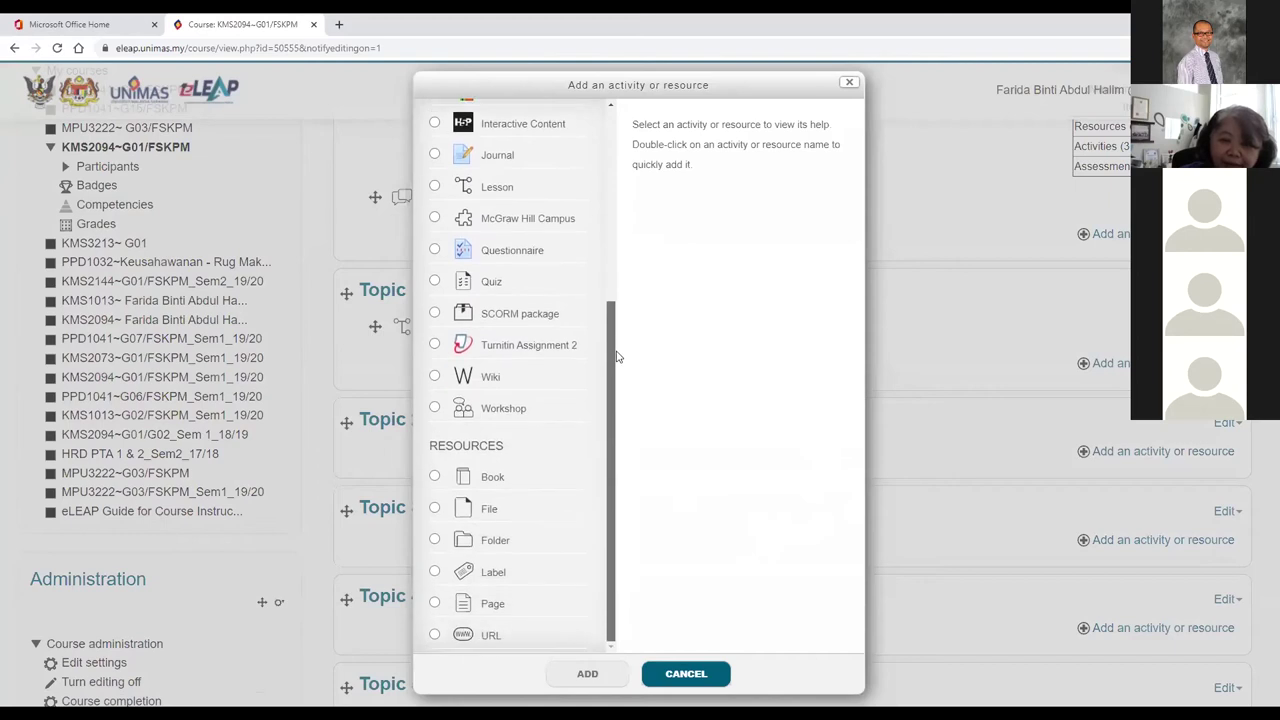
left_click(435, 410)
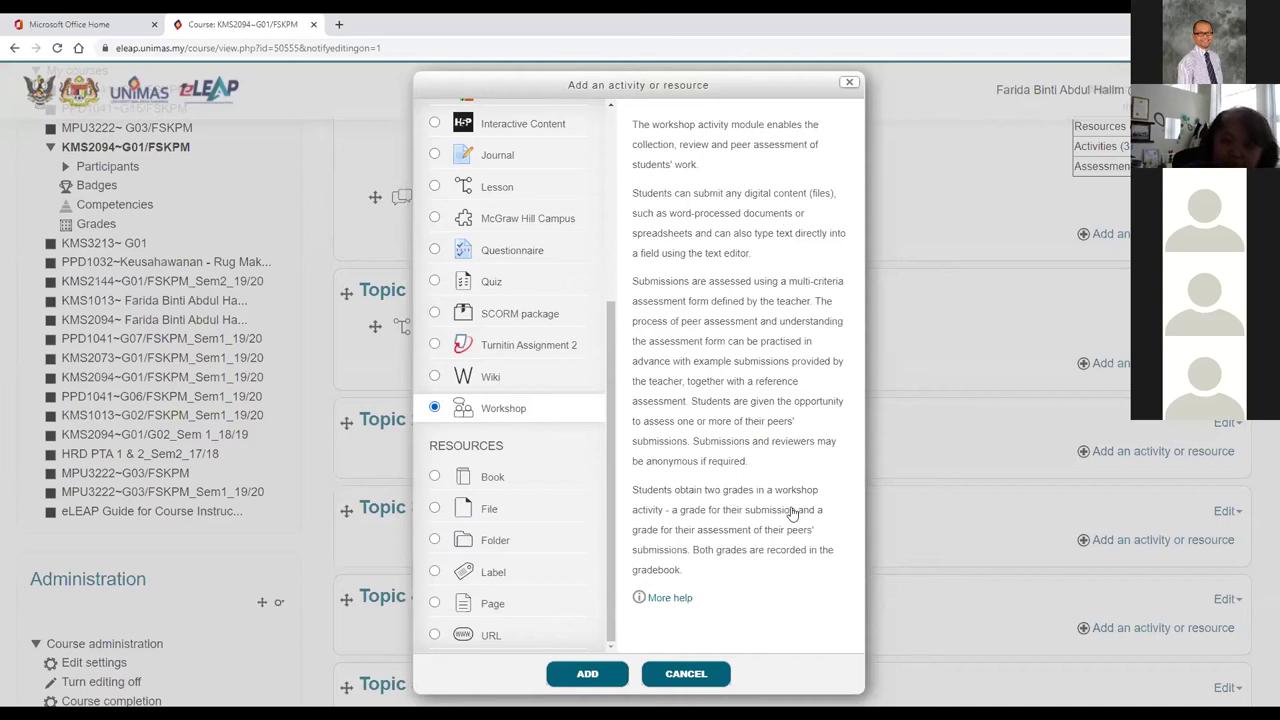
left_click(601, 677)
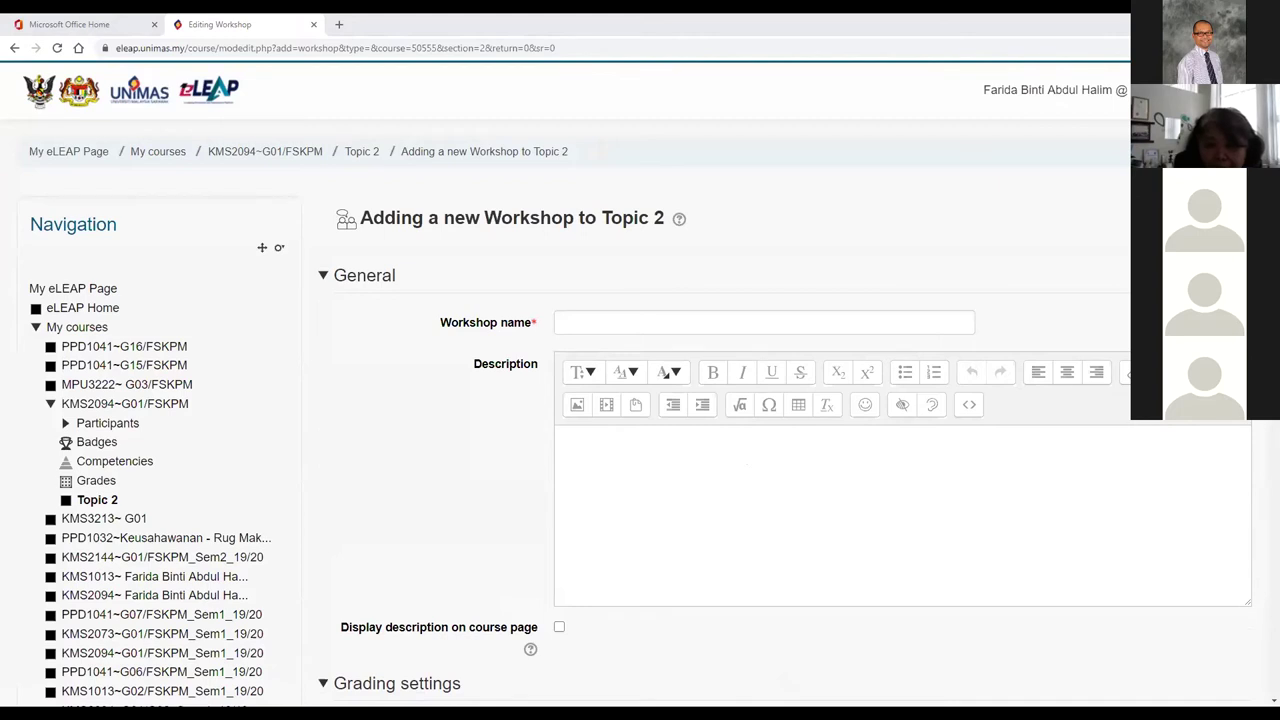
- Name the new workshop "Presentation on poster" and move on to its description
left_click(707, 316)
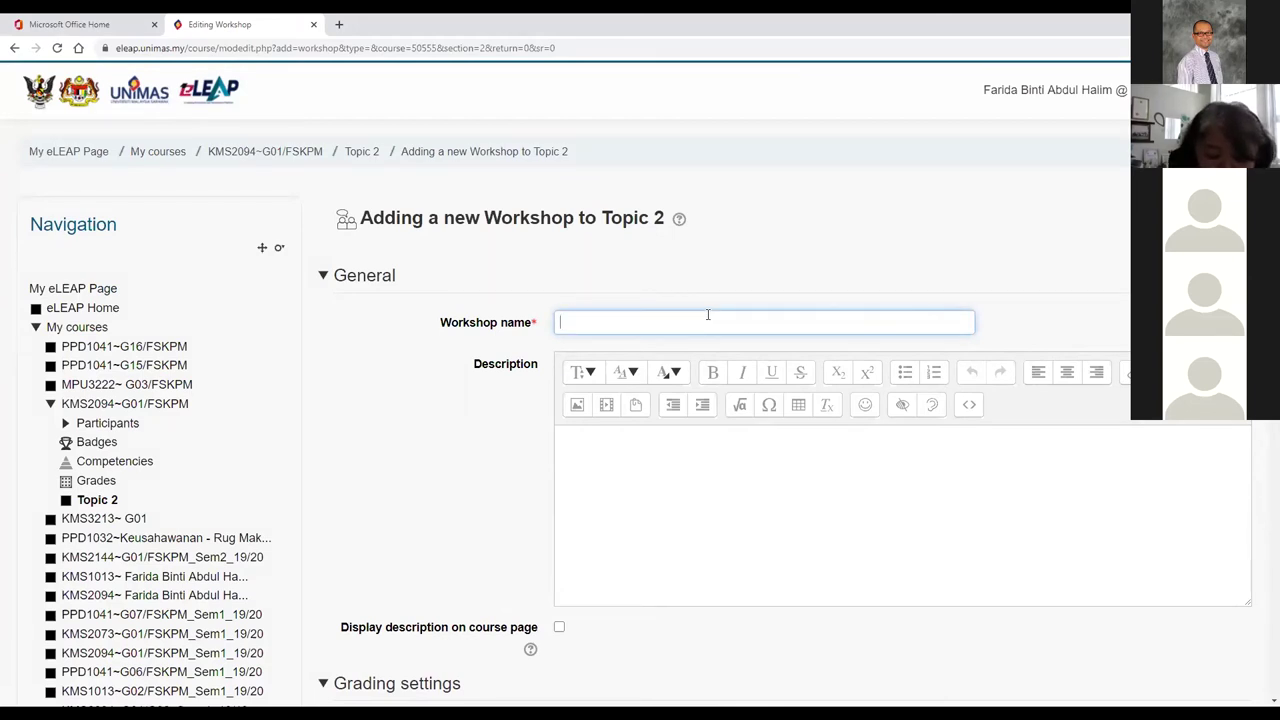
type("Presen")
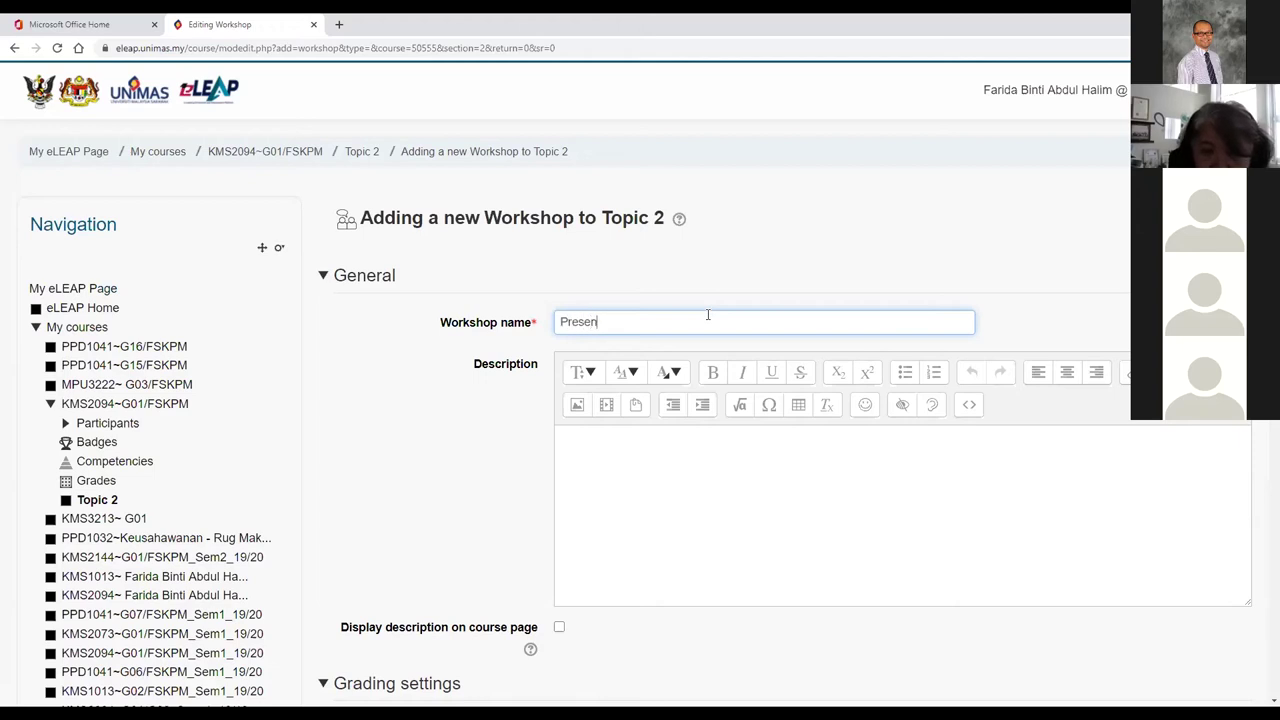
type("tation wor")
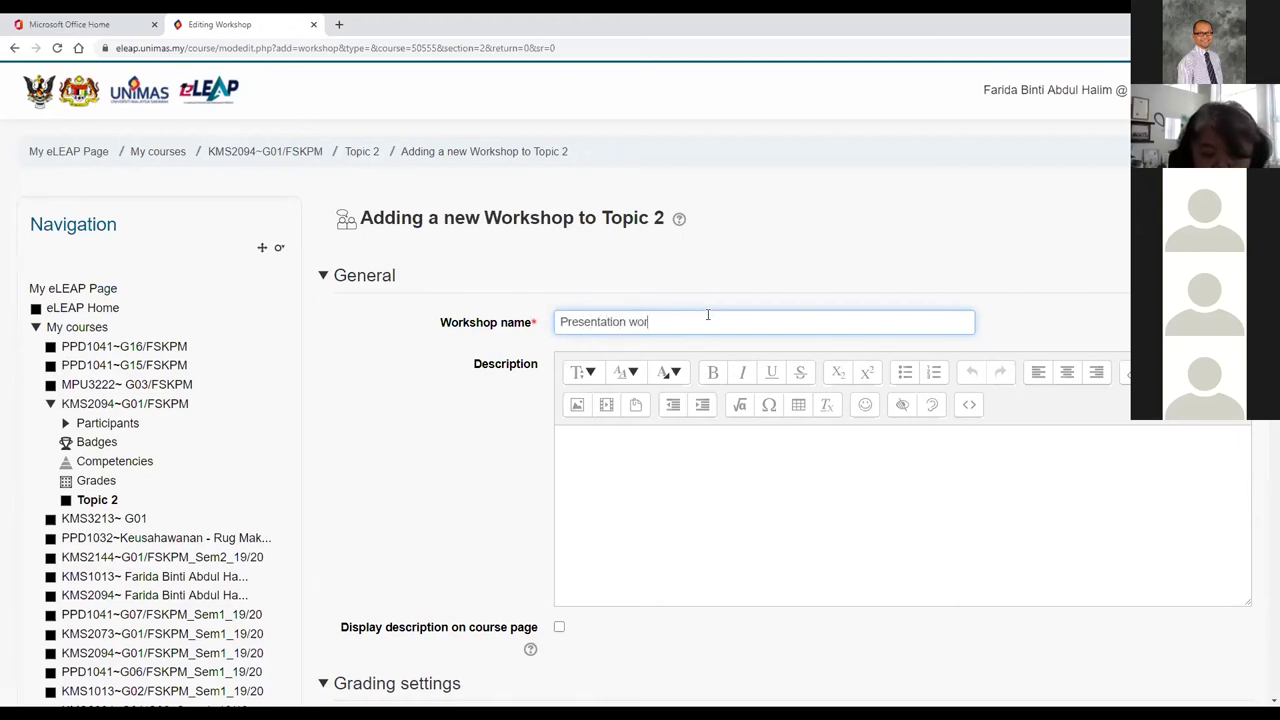
type("on poster")
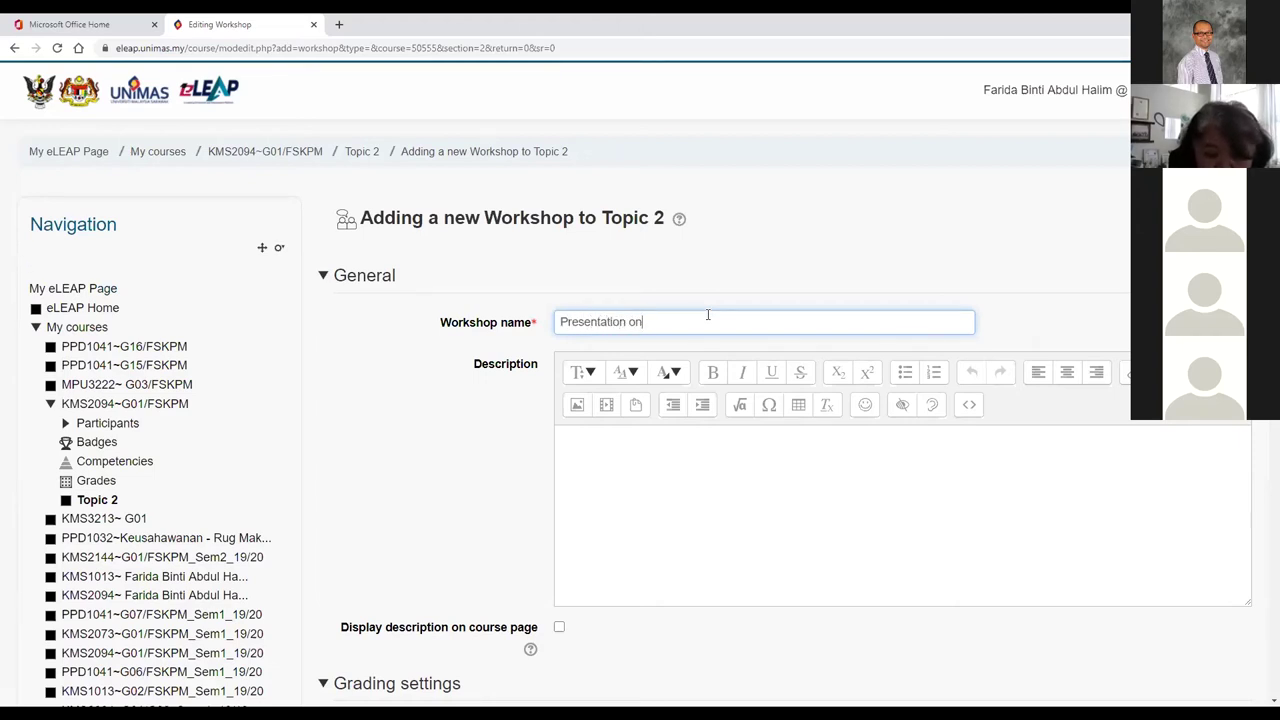
key("Tab")
key("Tab")
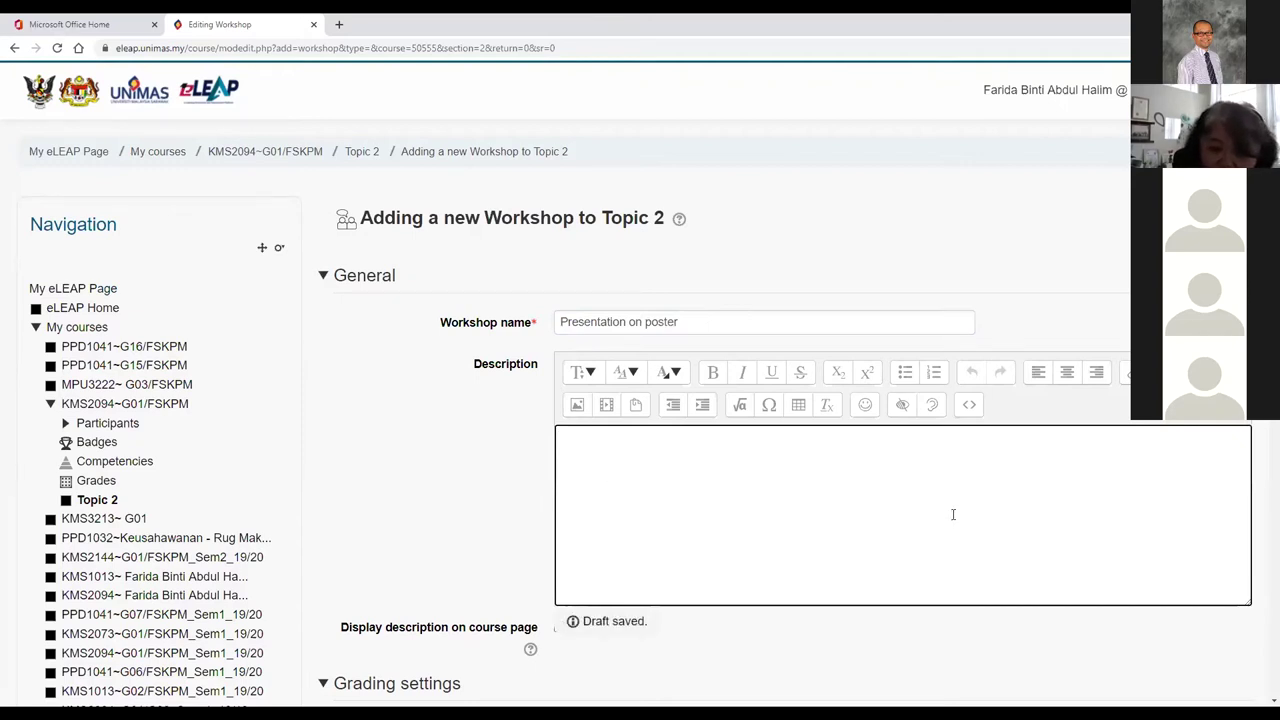
type("This wo")
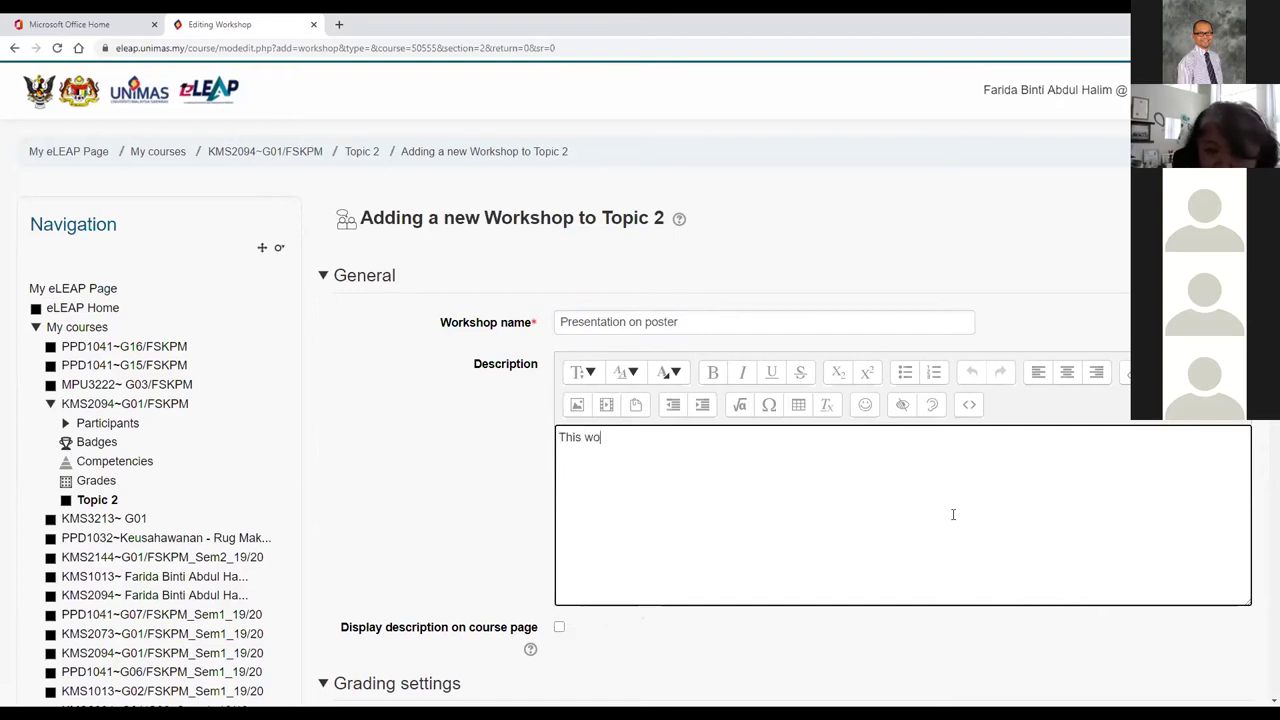
type("rkshop")
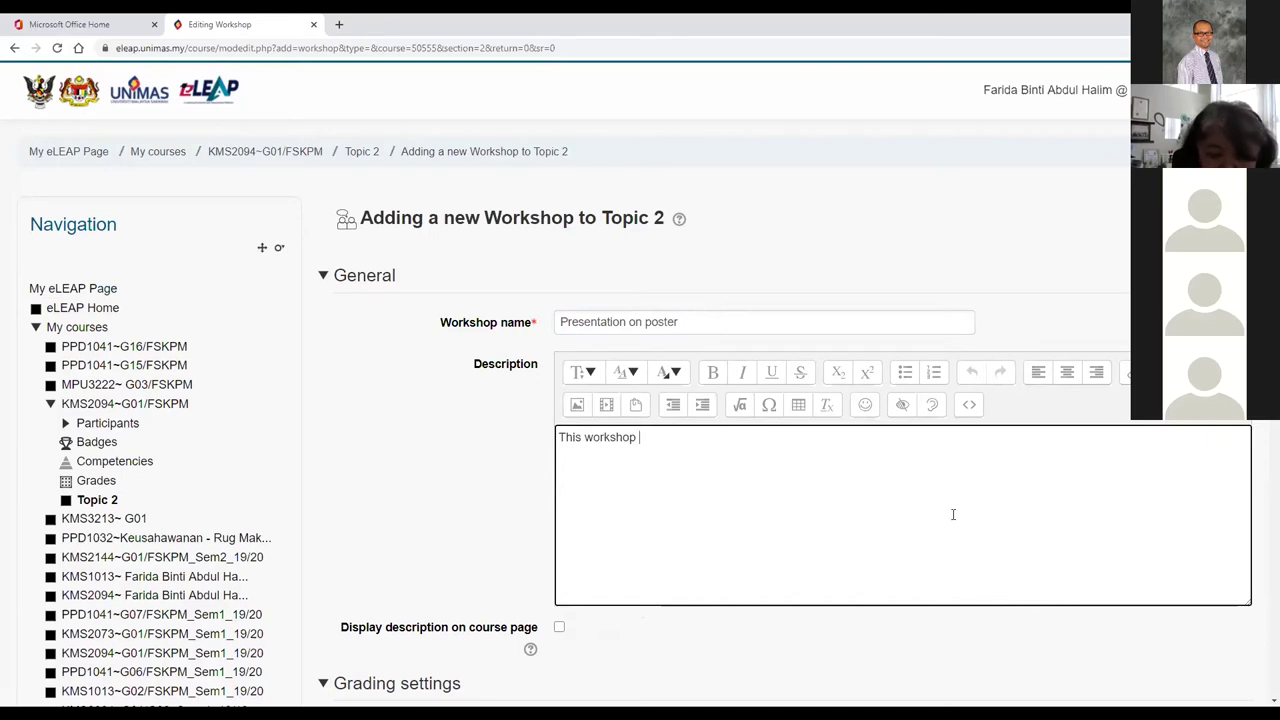
type(" allow")
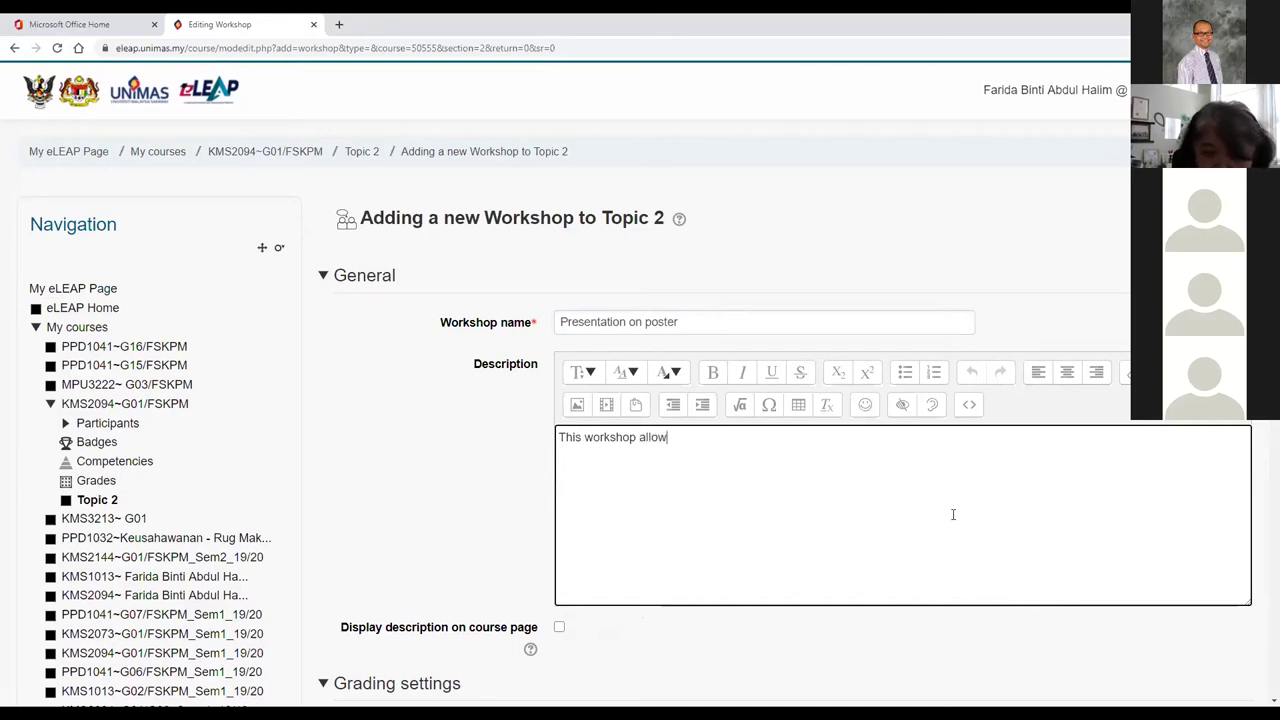
type("s stude")
key("BackSpace")
key("BackSpace")
key("BackSpace")
key("BackSpace")
key("BackSpace")
key("BackSpace")
key("BackSpace")
key("BackSpace")
key("BackSpace")
key("BackSpace")
key("BackSpace")
key("BackSpace")
key("BackSpace")
key("BackSpace")
key("BackSpace")
key("BackSpace")
key("BackSpace")
key("BackSpace")
key("BackSpace")
key("BackSpace")
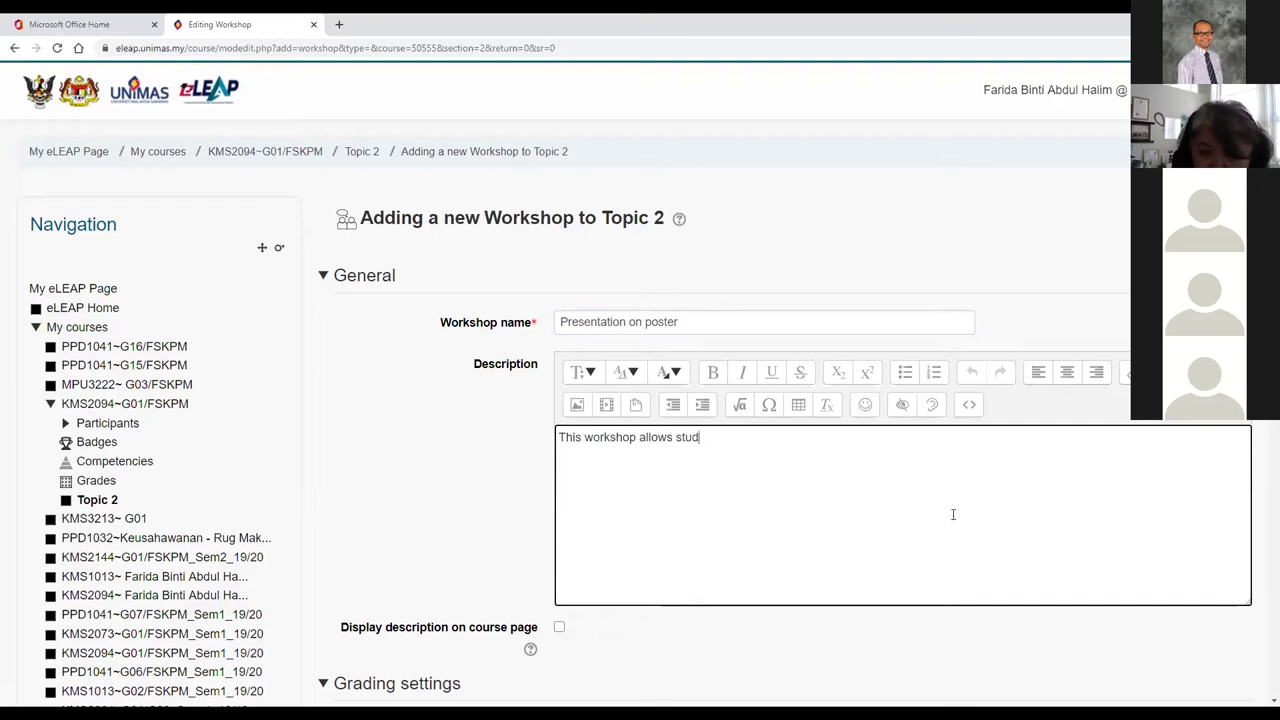
key("BackSpace")
key("BackSpace")
key("BackSpace")
key("BackSpace")
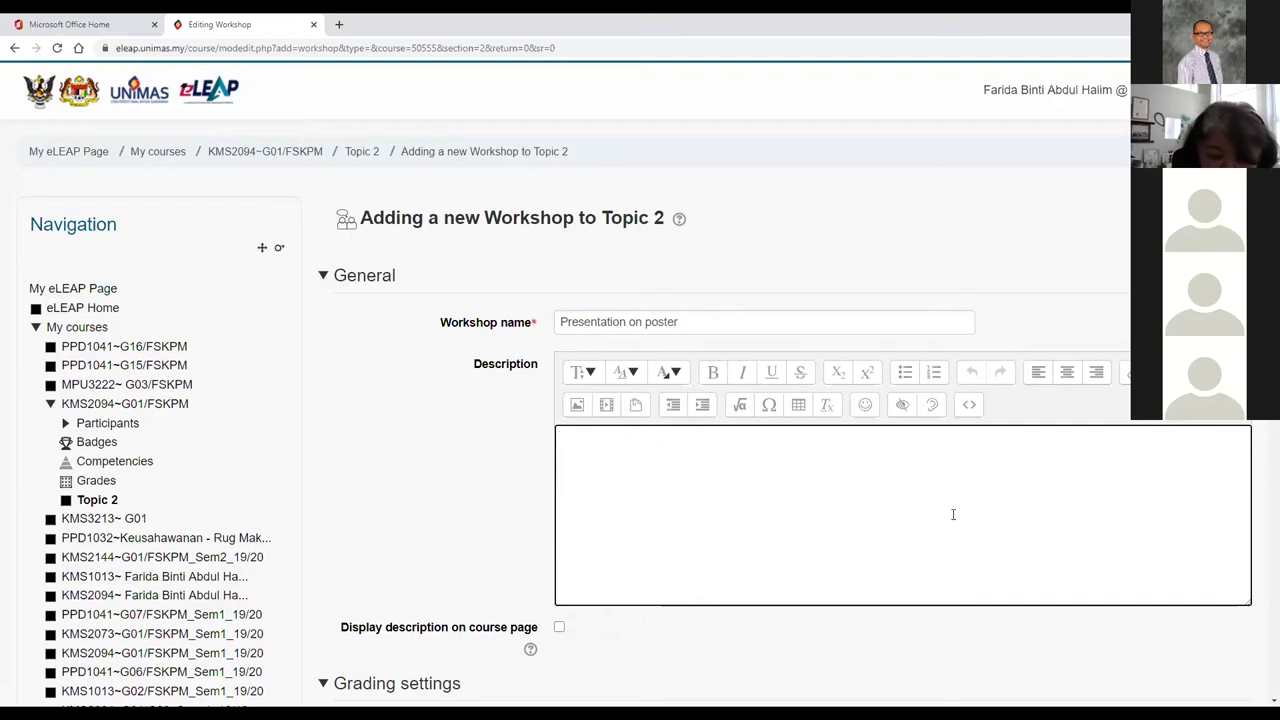
- Enter the workshop description "You can upload your poster and presentation files on here. Your peers can then assess you on this."
type("You are")
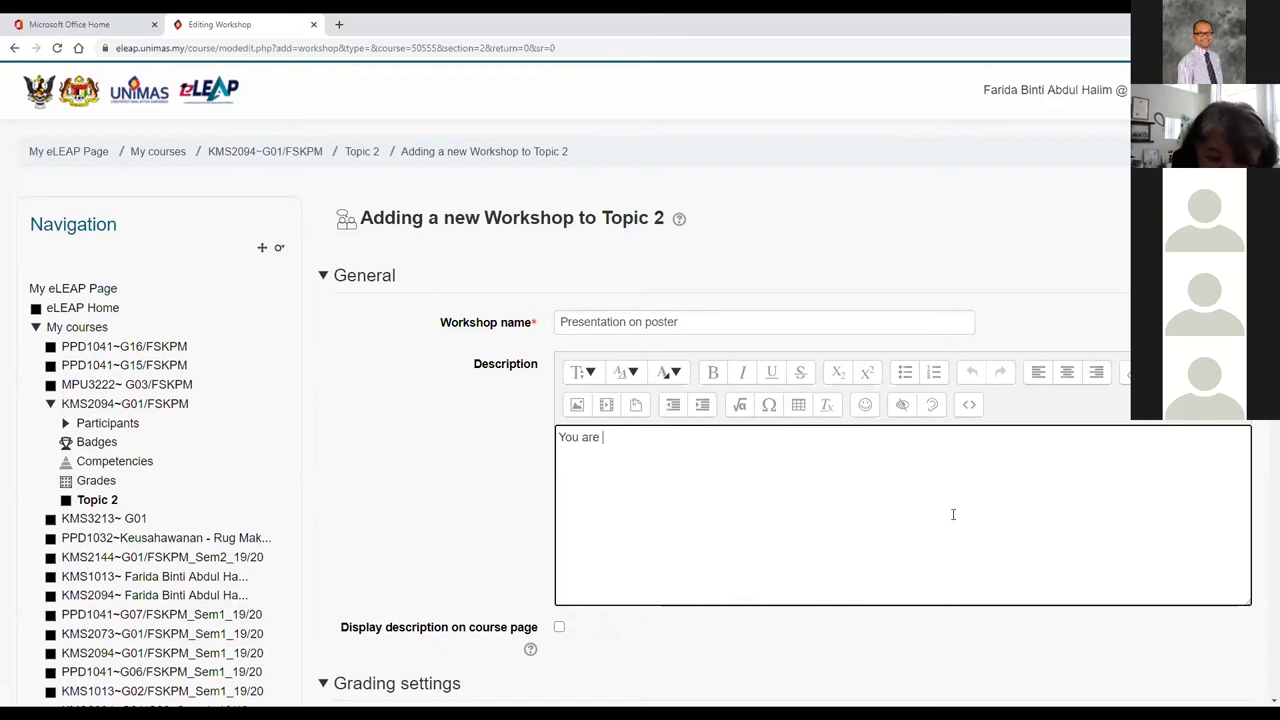
key("BackSpace")
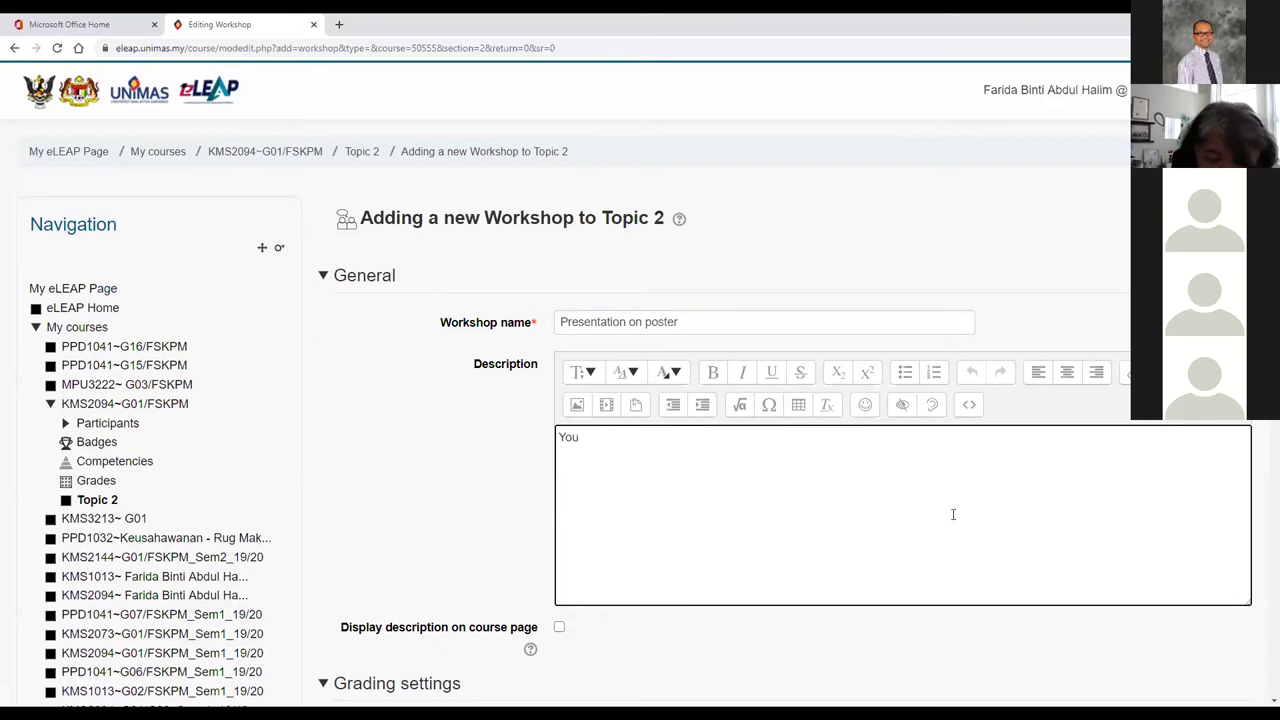
type("can upload your poster and pr")
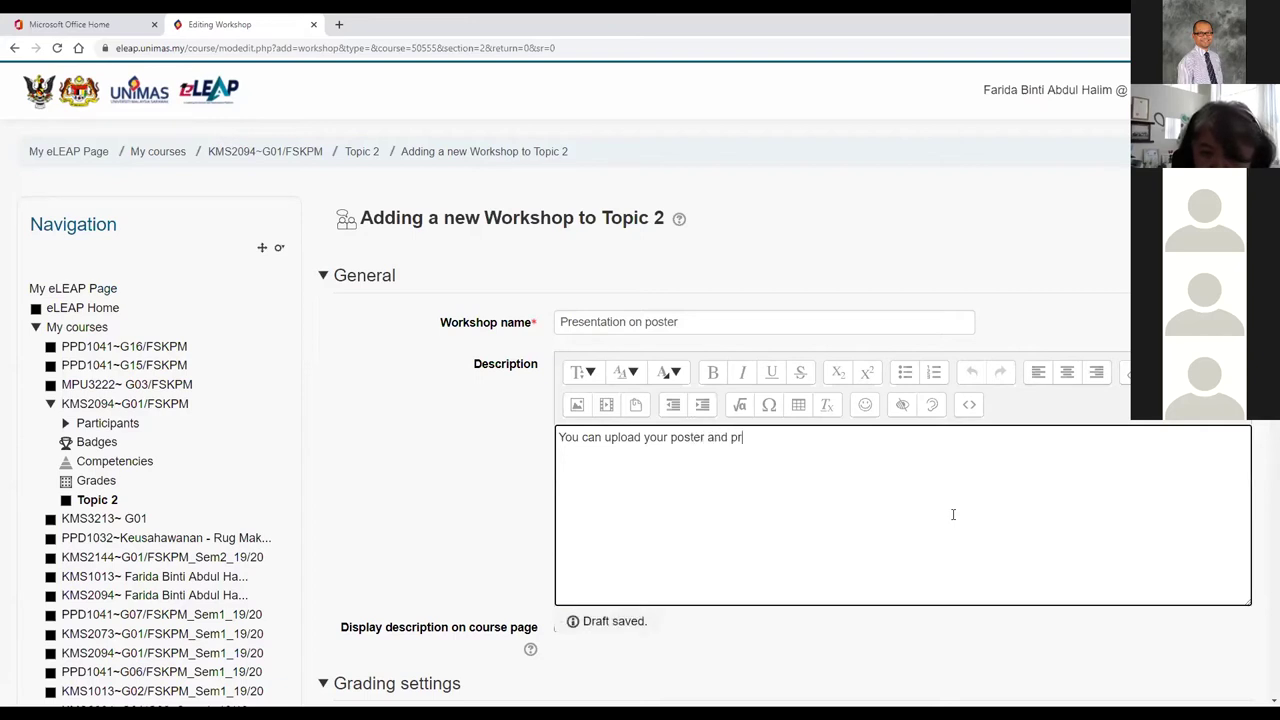
type("esentation ")
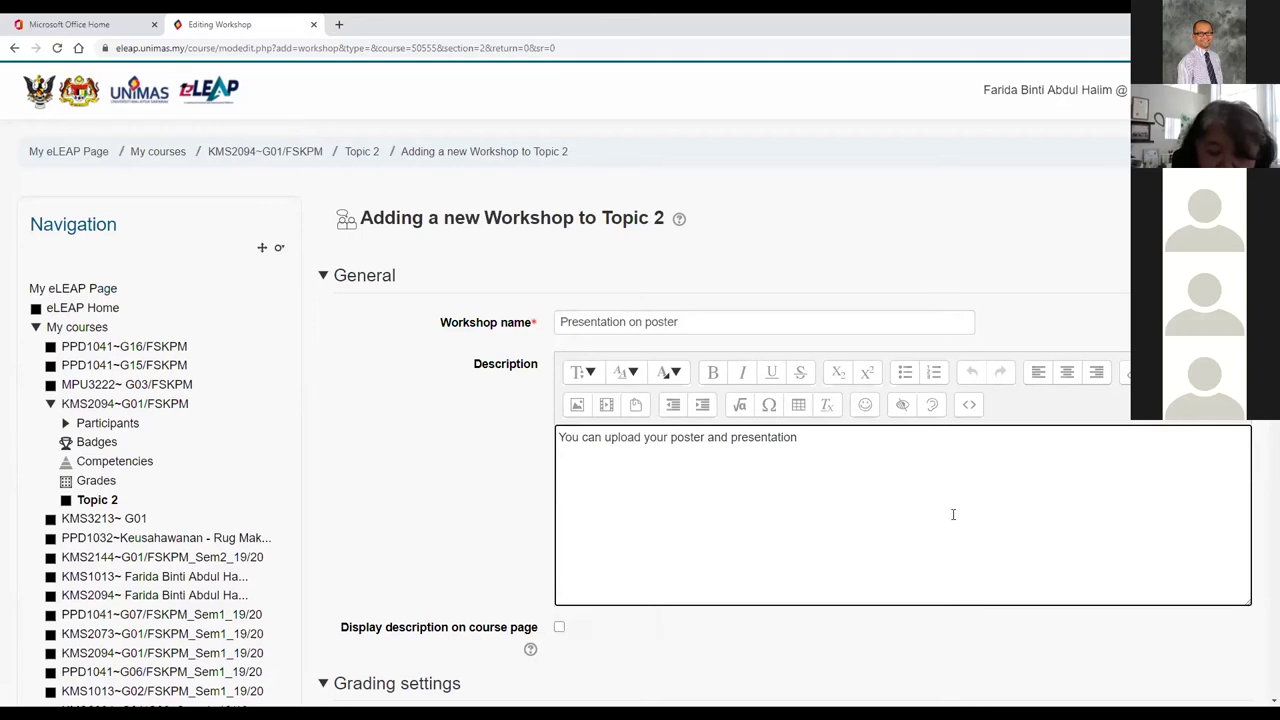
type("files on here")
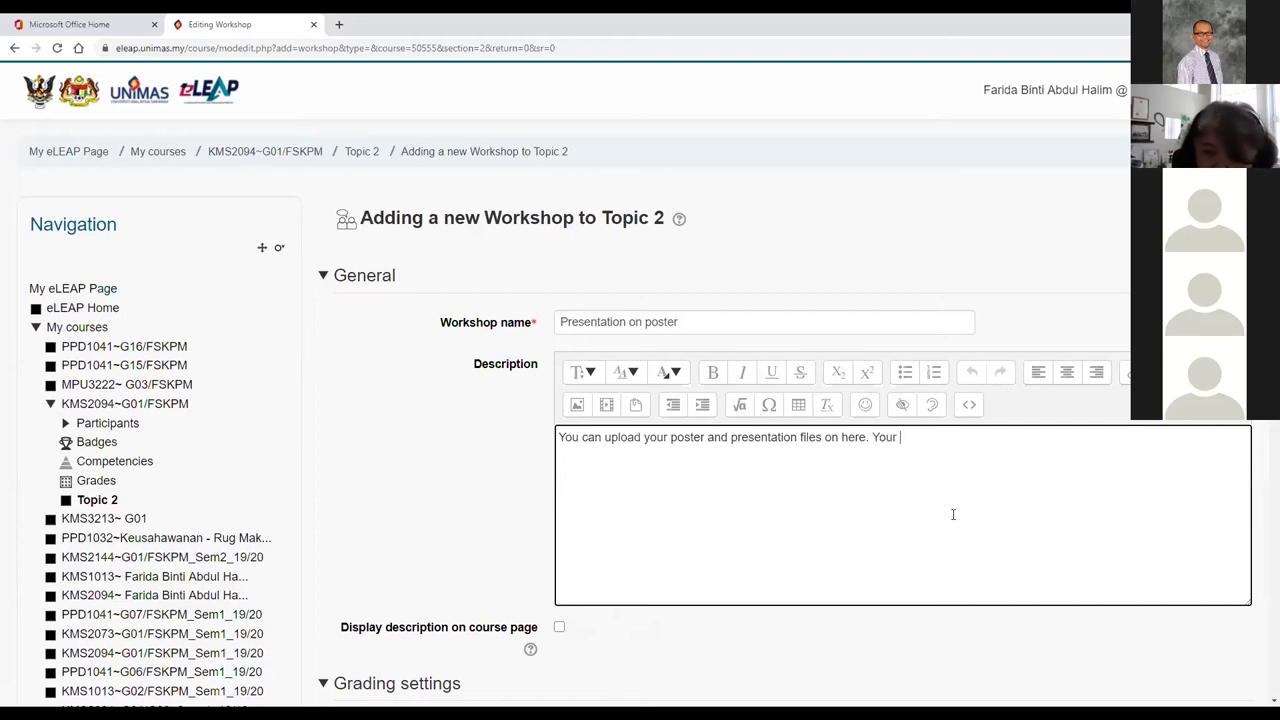
type(". Your peers can then assess you")
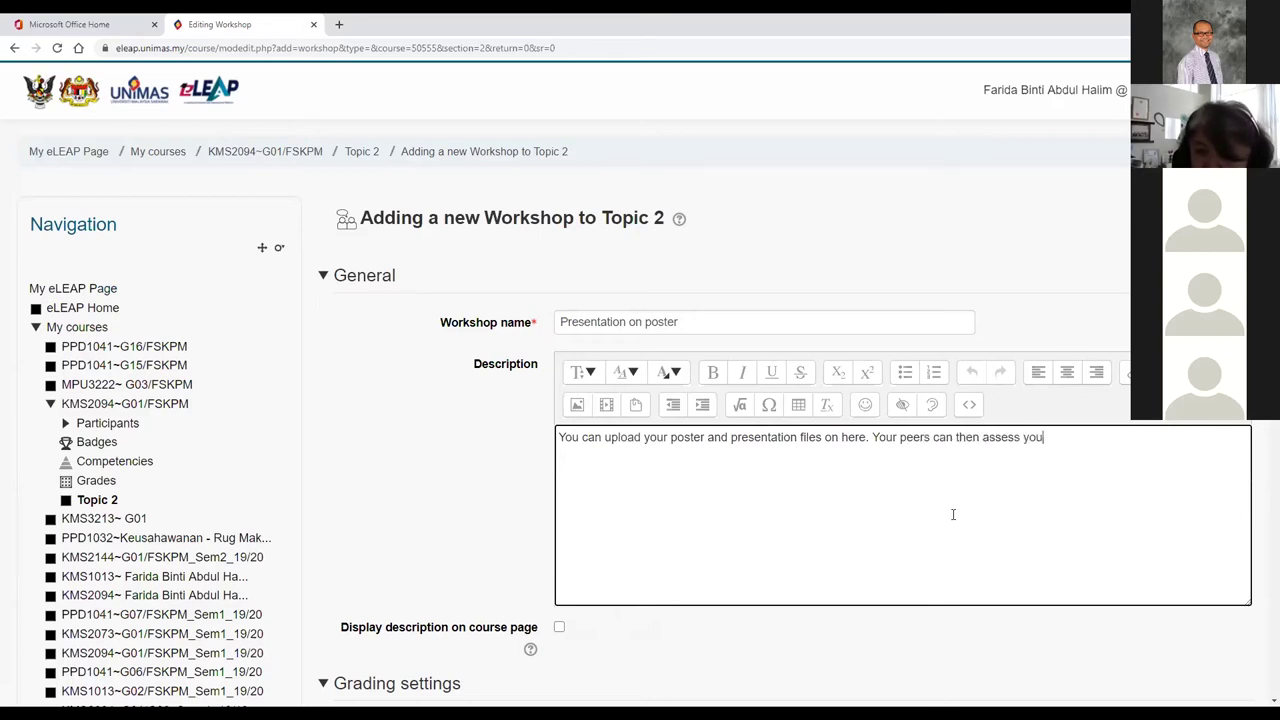
type(" on this.")
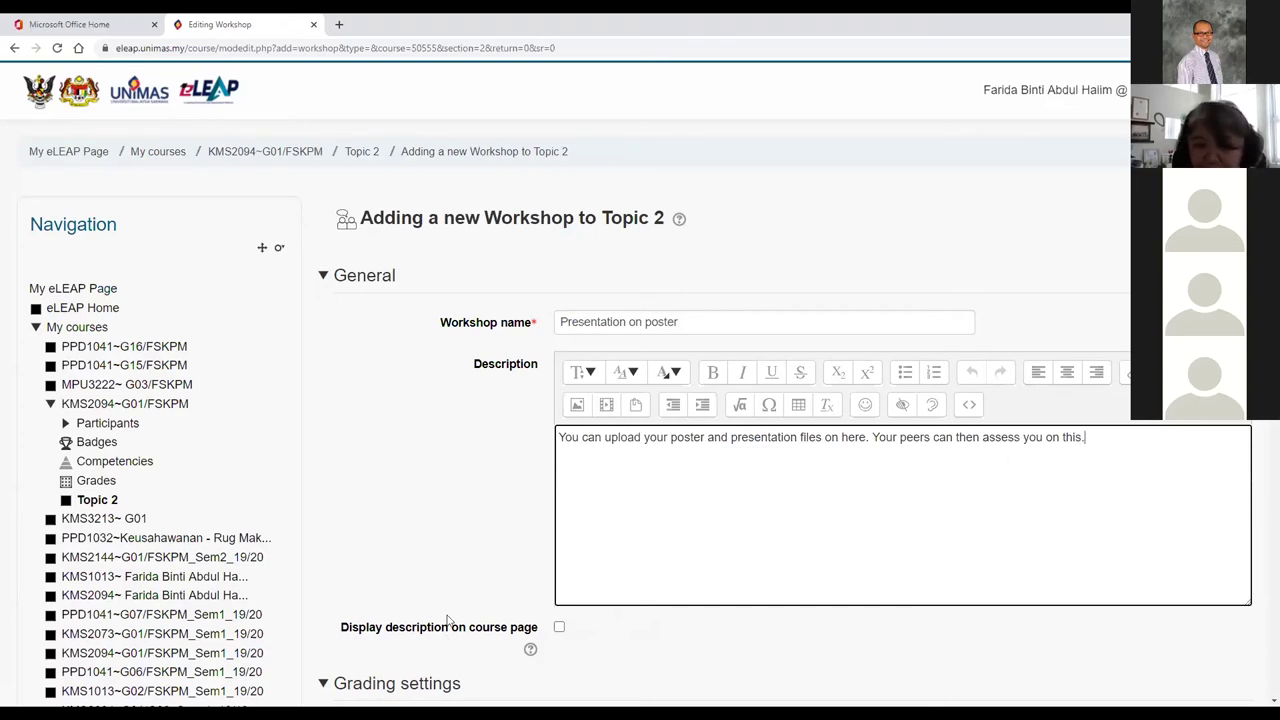
- Set the workshop's description to display on the course page
scroll(566, 482, "down", 1)
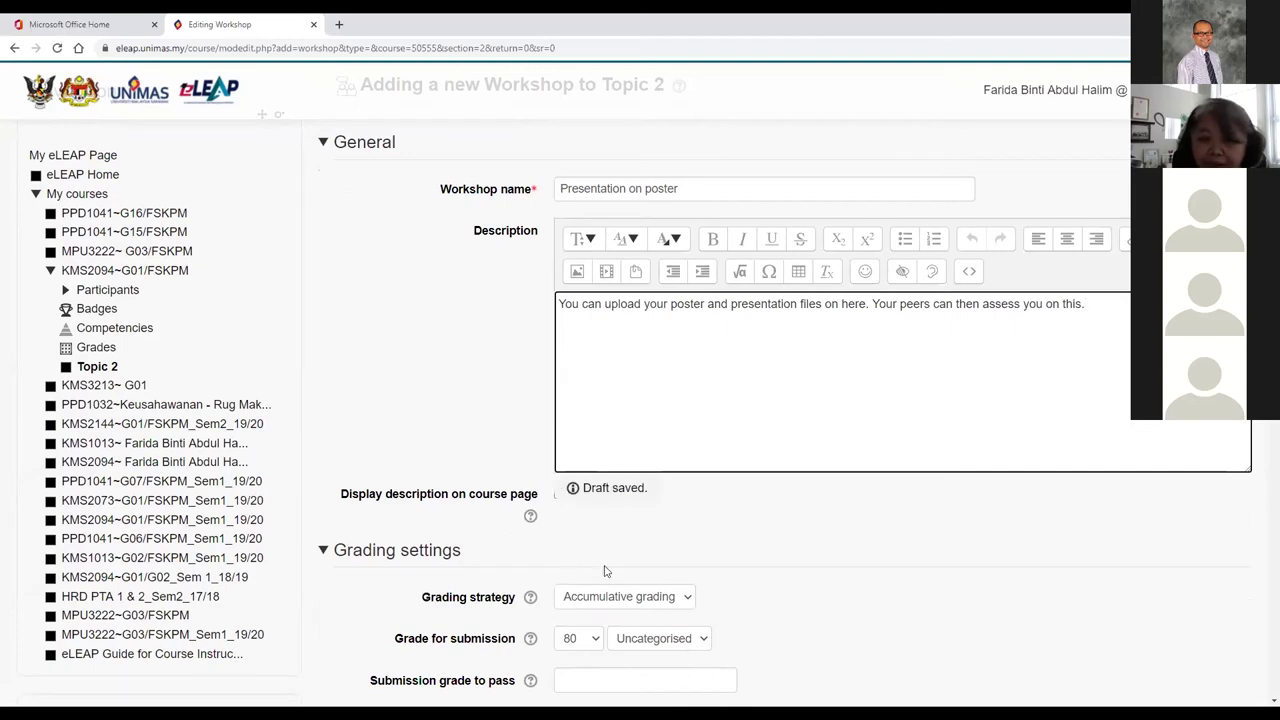
left_click(561, 503)
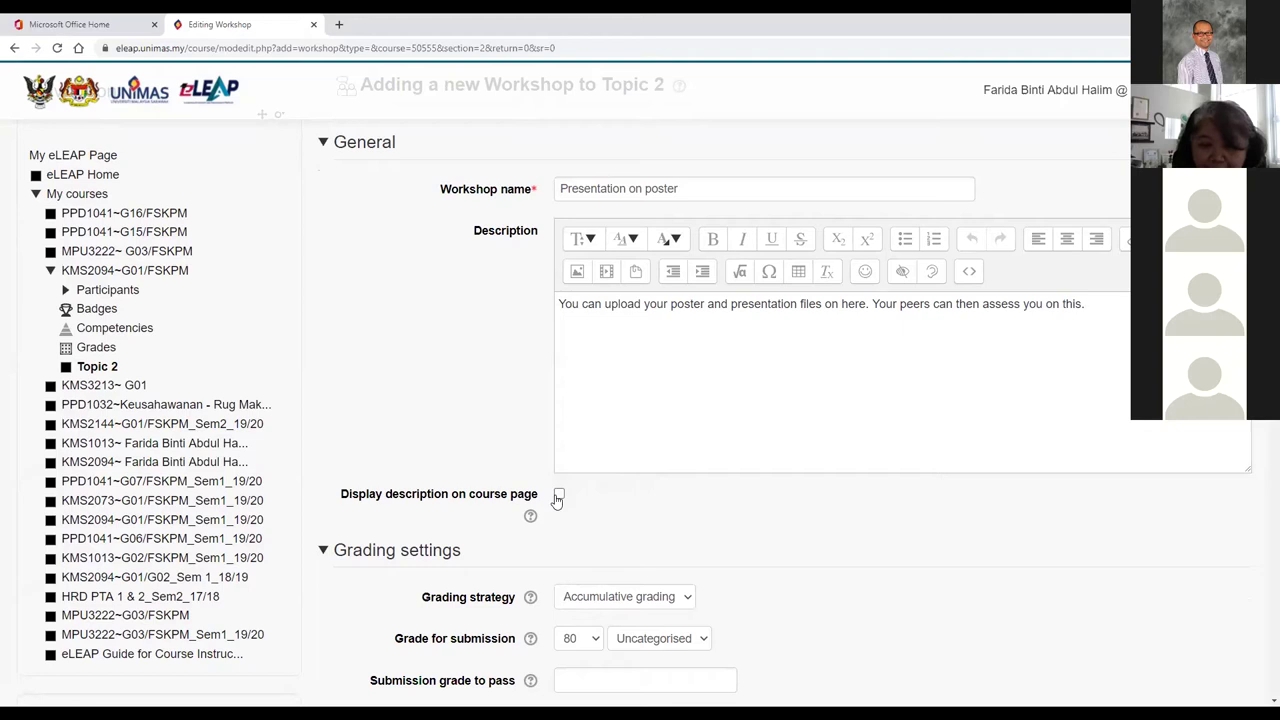
left_click(560, 495)
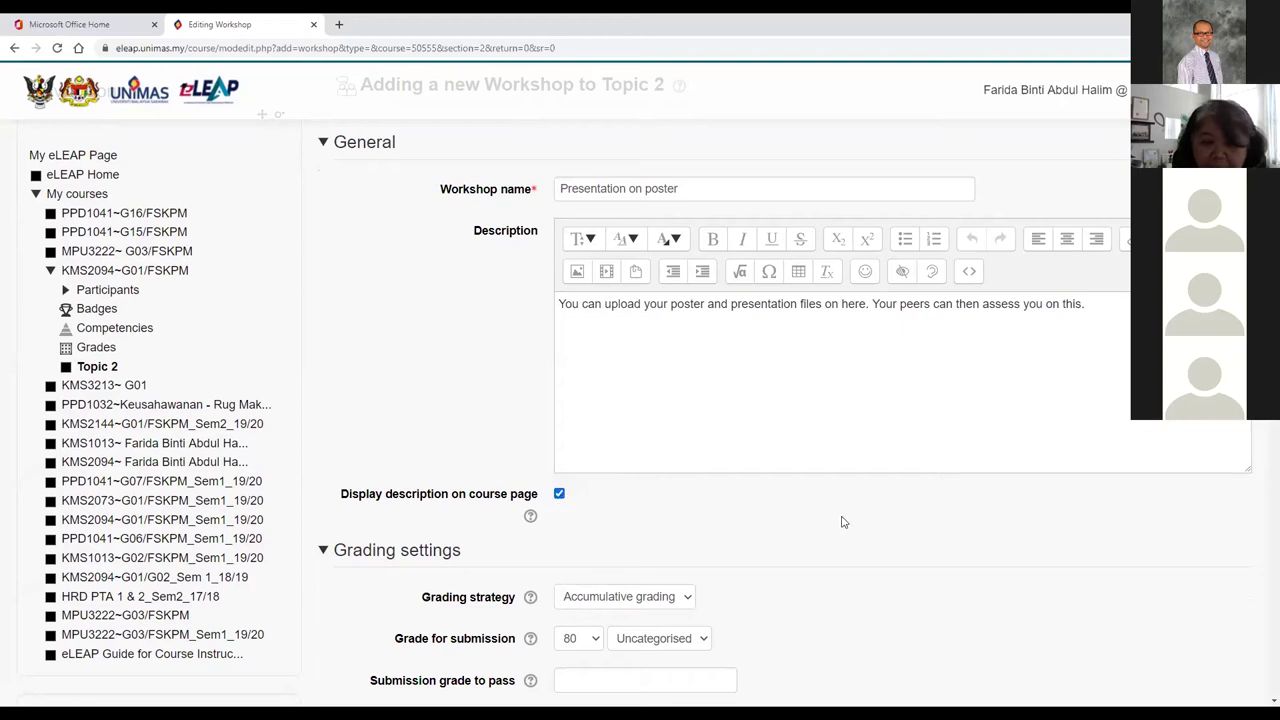
- Review the workshop's grading options and expand its submission, assessment and feedback settings to examine them
scroll(838, 575, "down", 3)
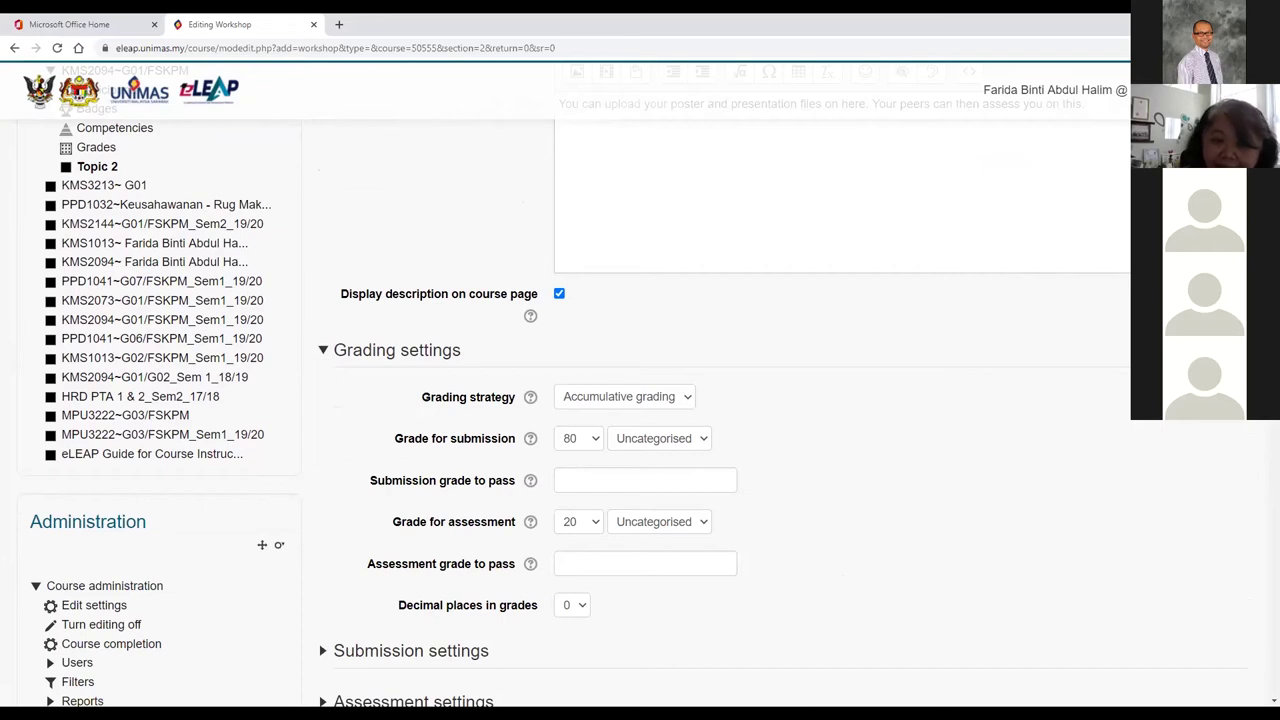
scroll(969, 374, "down", 1)
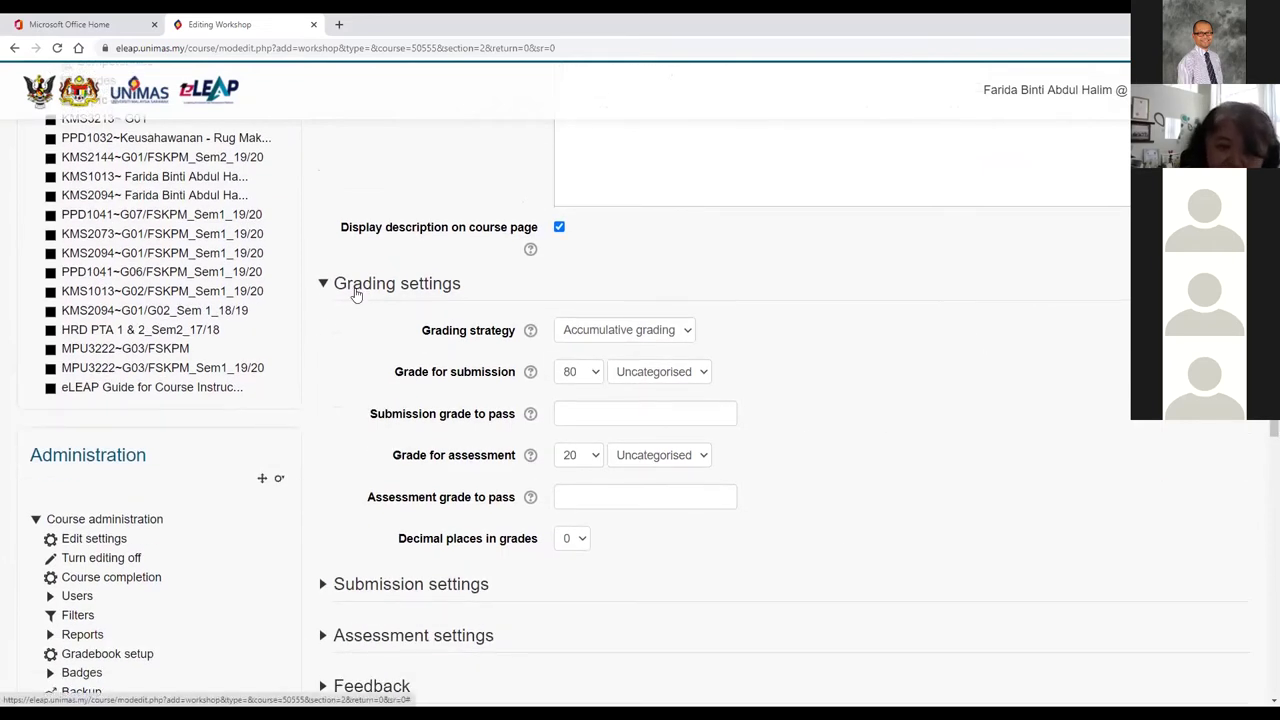
left_click(322, 591)
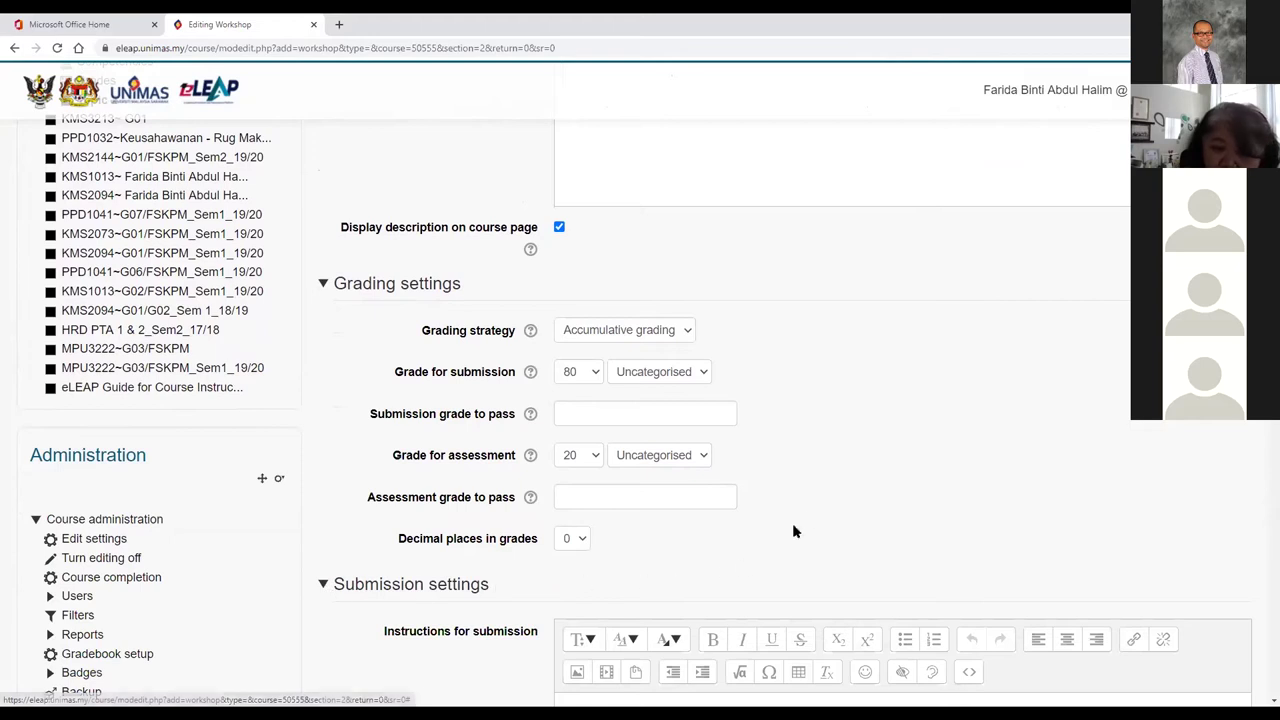
scroll(792, 523, "down", 1)
scroll(654, 497, "down", 4)
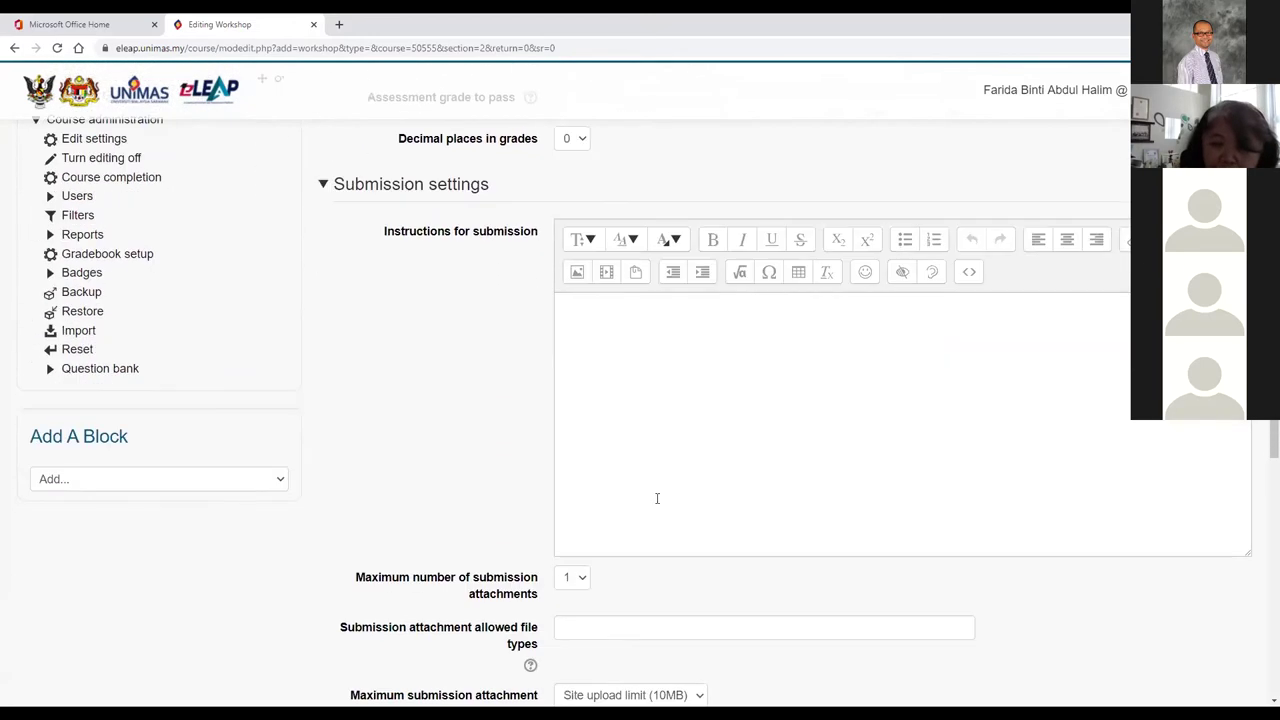
scroll(319, 449, "down", 1)
scroll(319, 449, "down", 2)
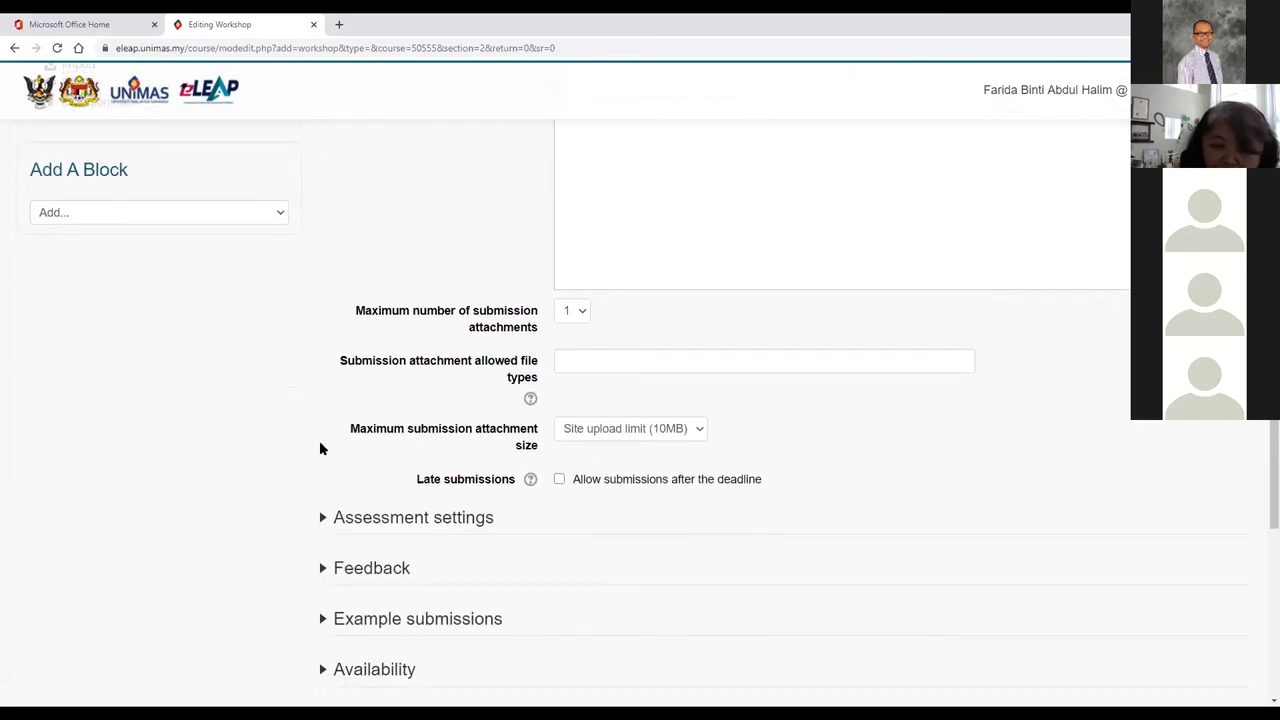
left_click(320, 519)
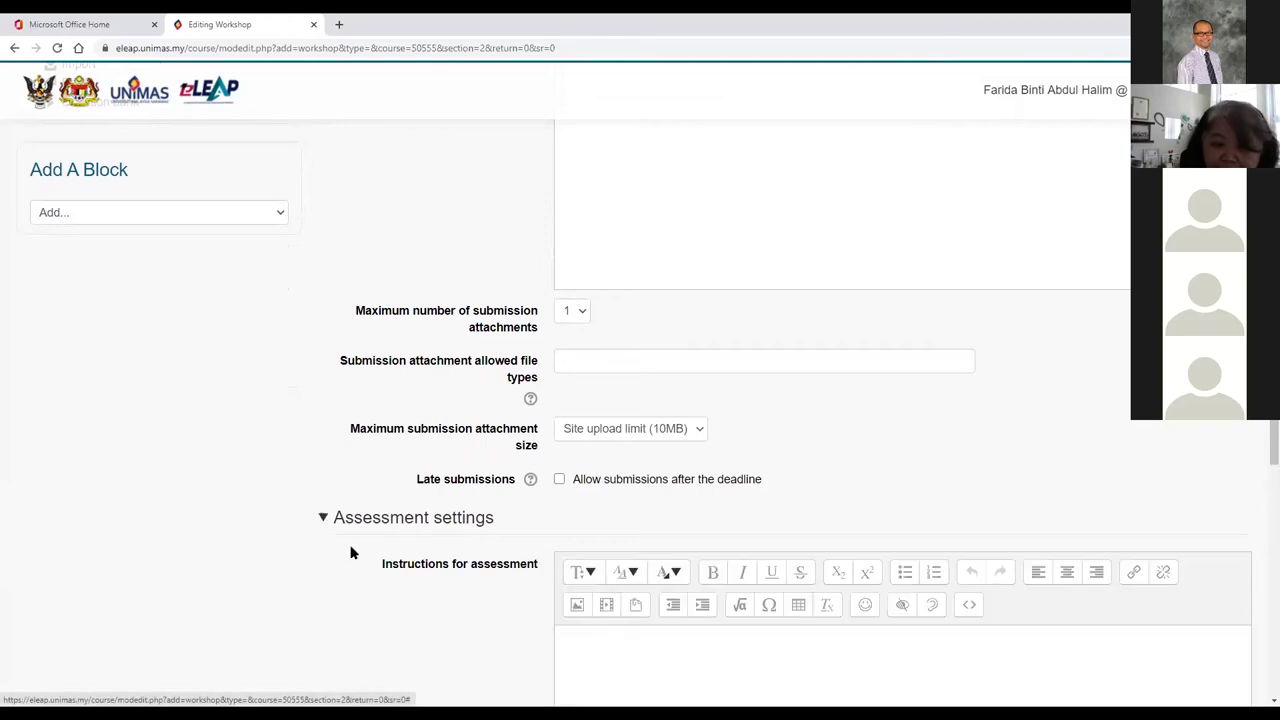
scroll(300, 535, "down", 4)
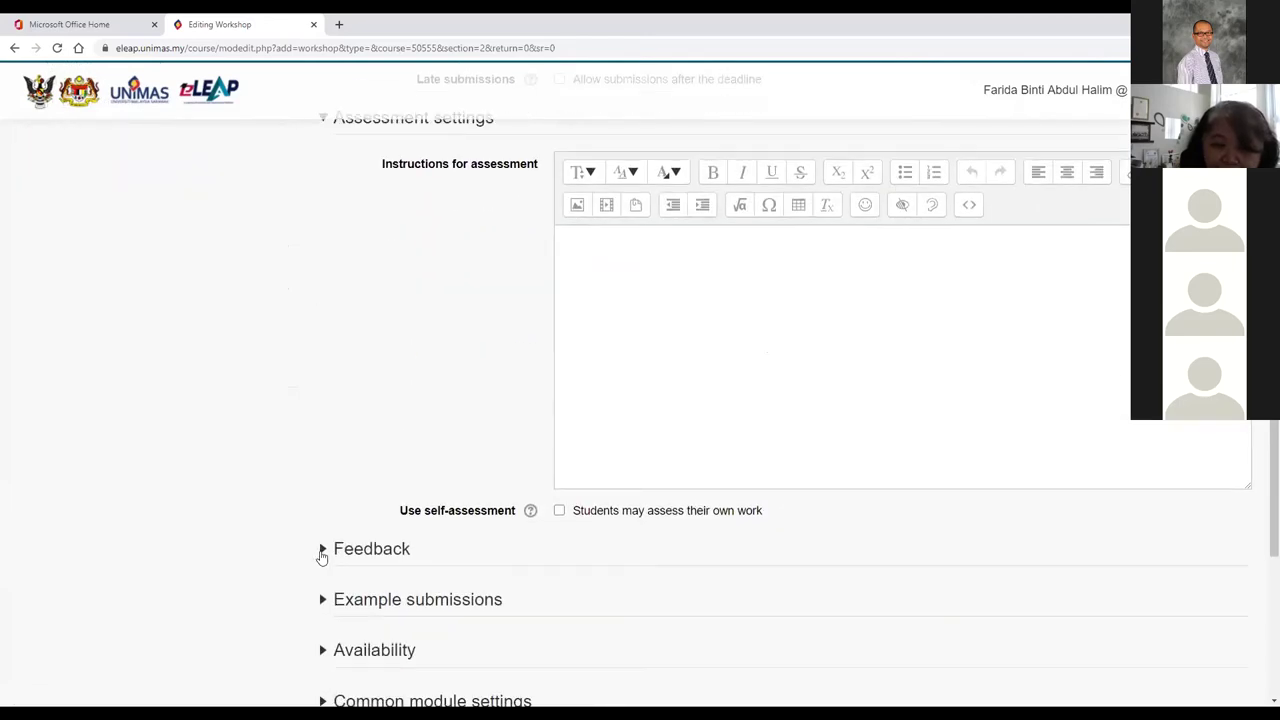
left_click(322, 549)
scroll(260, 567, "down", 1)
scroll(258, 570, "down", 2)
scroll(260, 543, "up", 10)
scroll(310, 426, "up", 6)
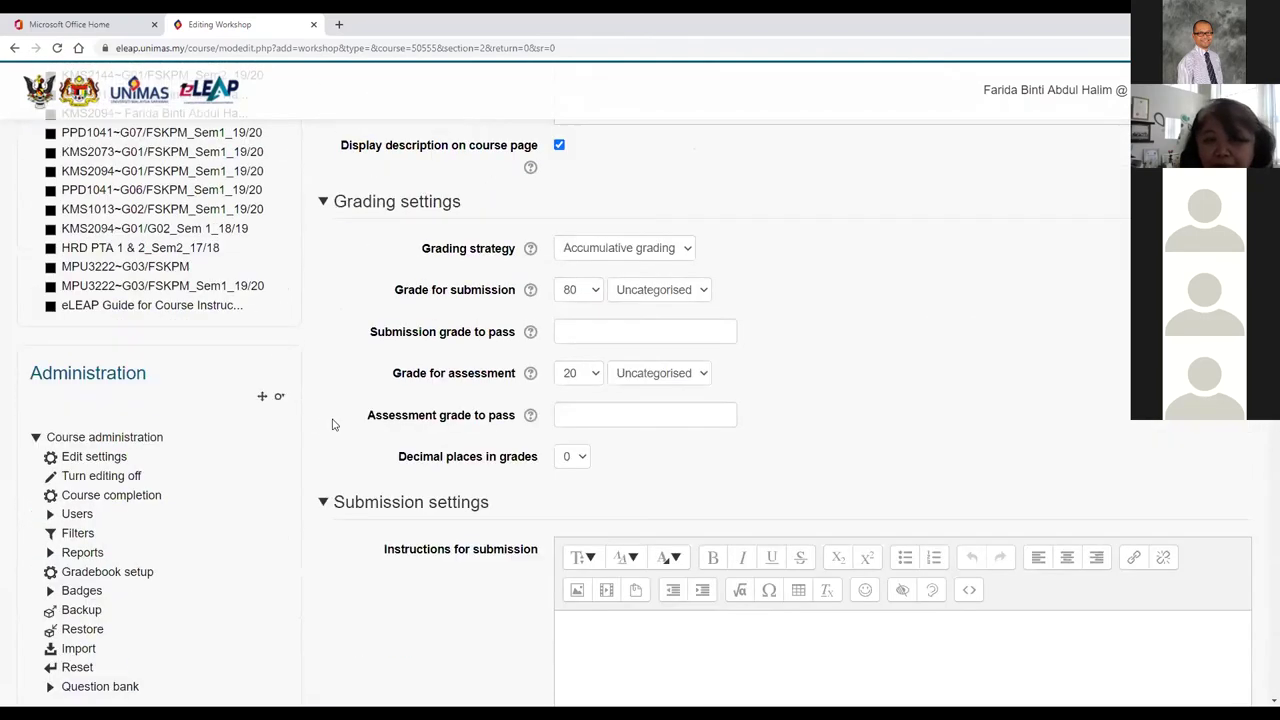
- Read the help on the workshop's grading strategy options and close it
scroll(372, 430, "down", 2)
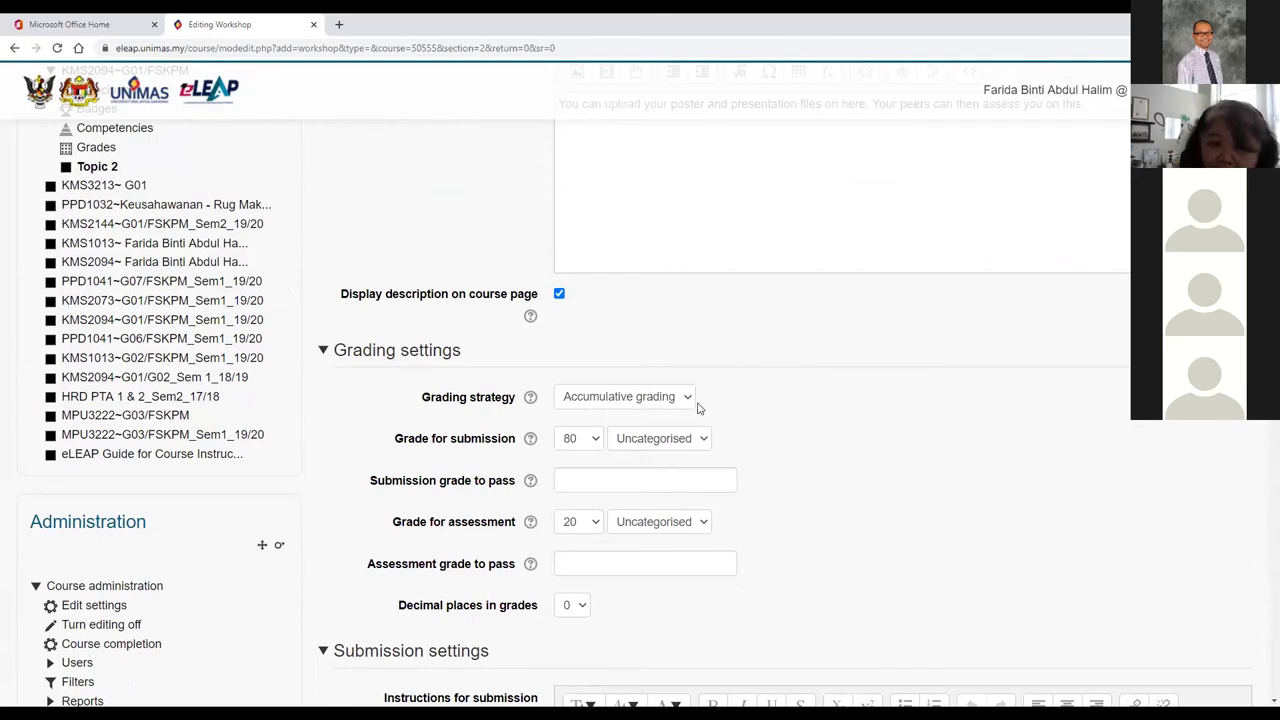
left_click(530, 402)
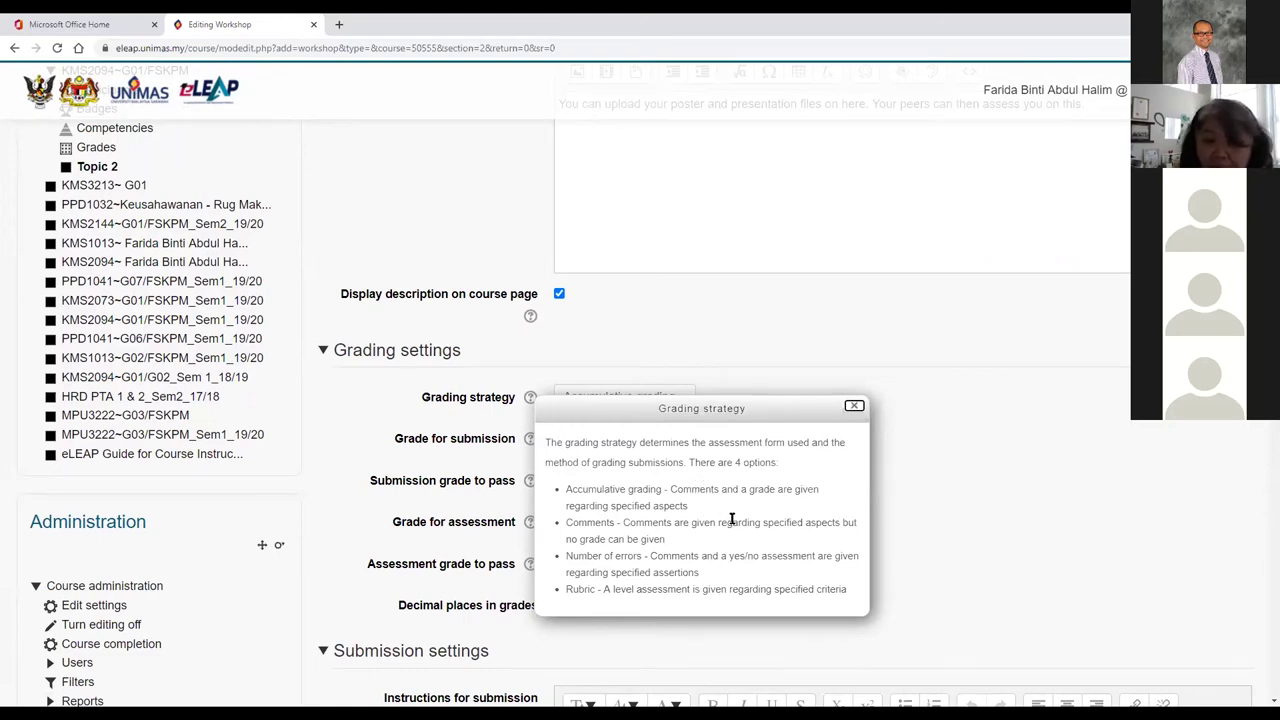
left_click(966, 469)
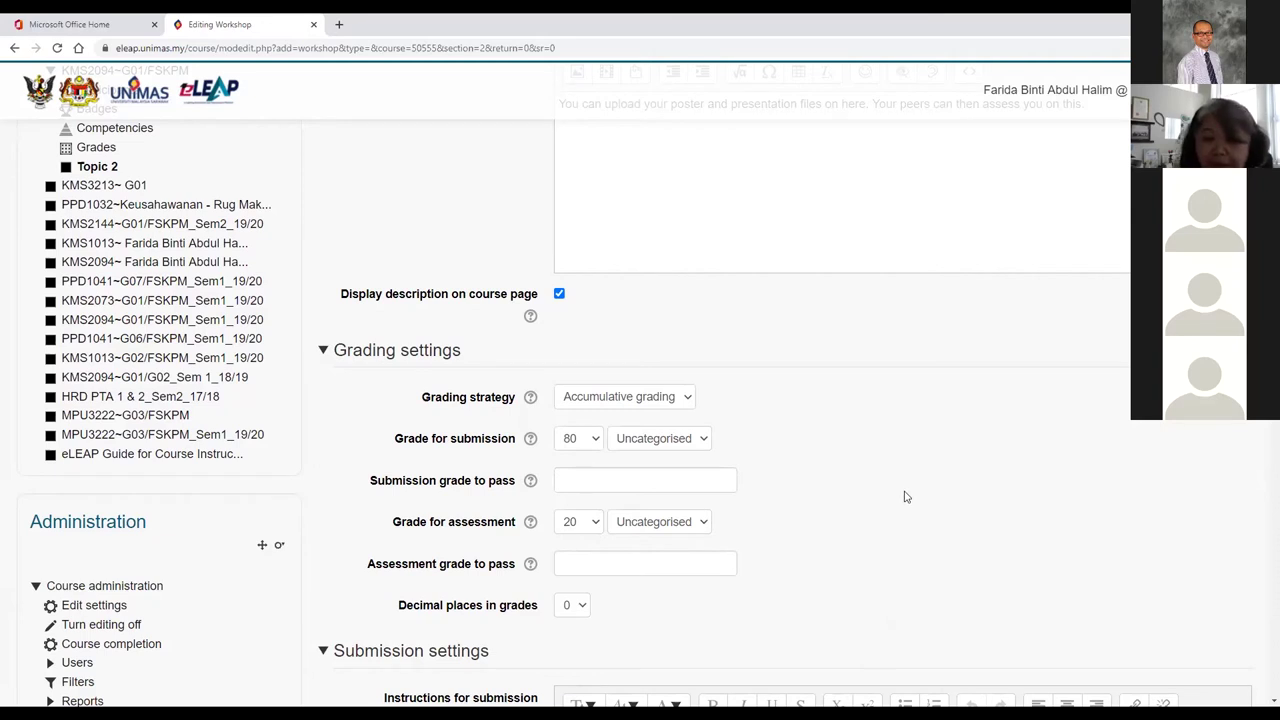
- Enter the submission instructions "Submit your poster in pdf format. Your presentation should be hosted either on Youtube or Onedrive and the… here."
scroll(910, 492, "down", 2)
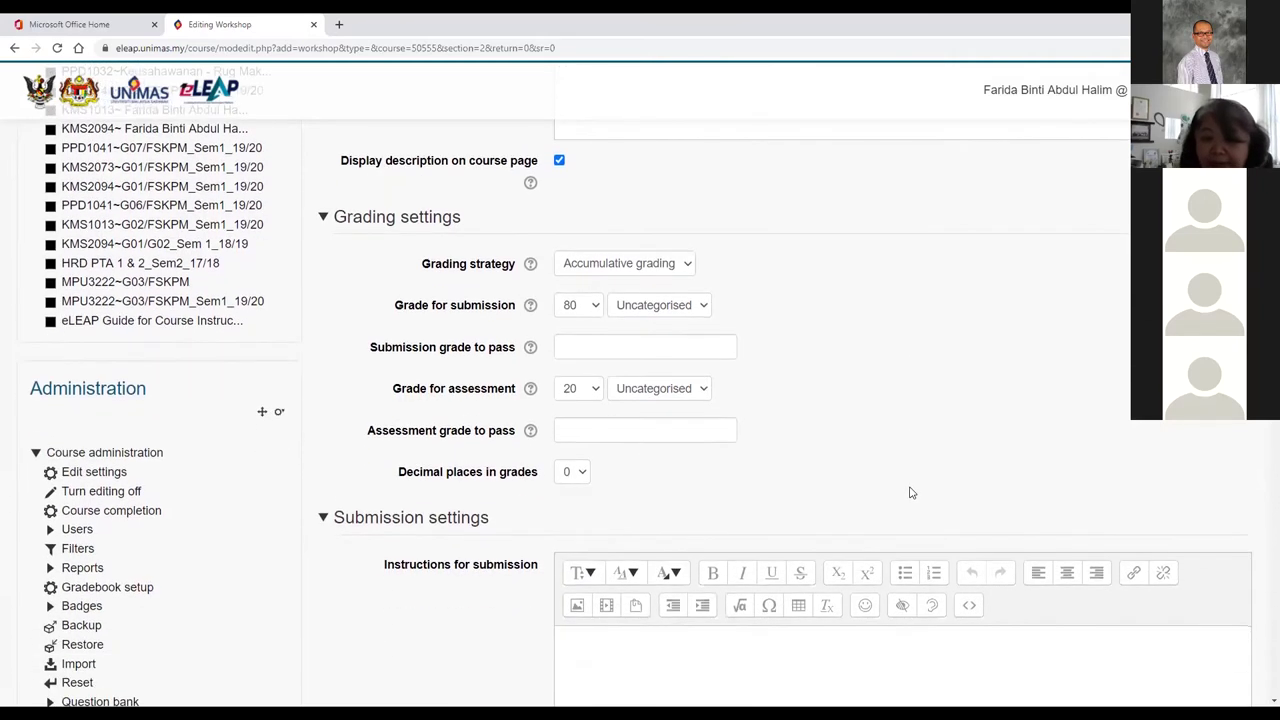
scroll(489, 638, "down", 2)
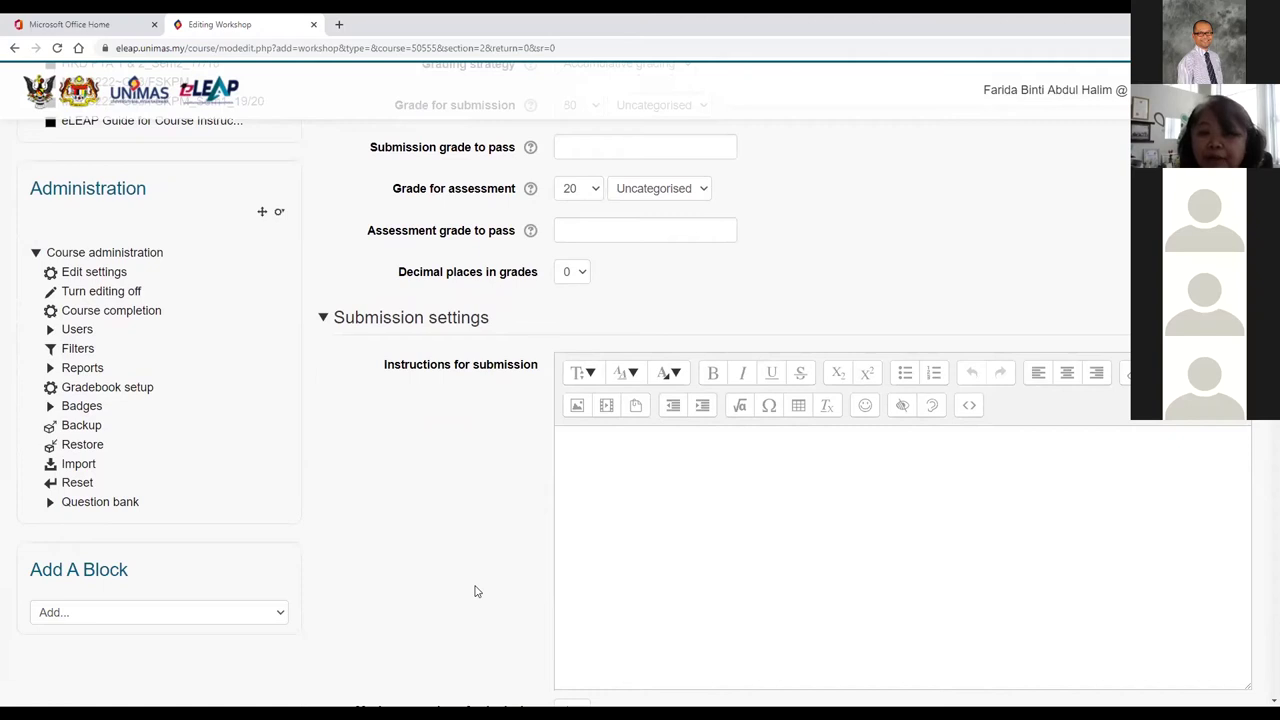
scroll(474, 550, "down", 2)
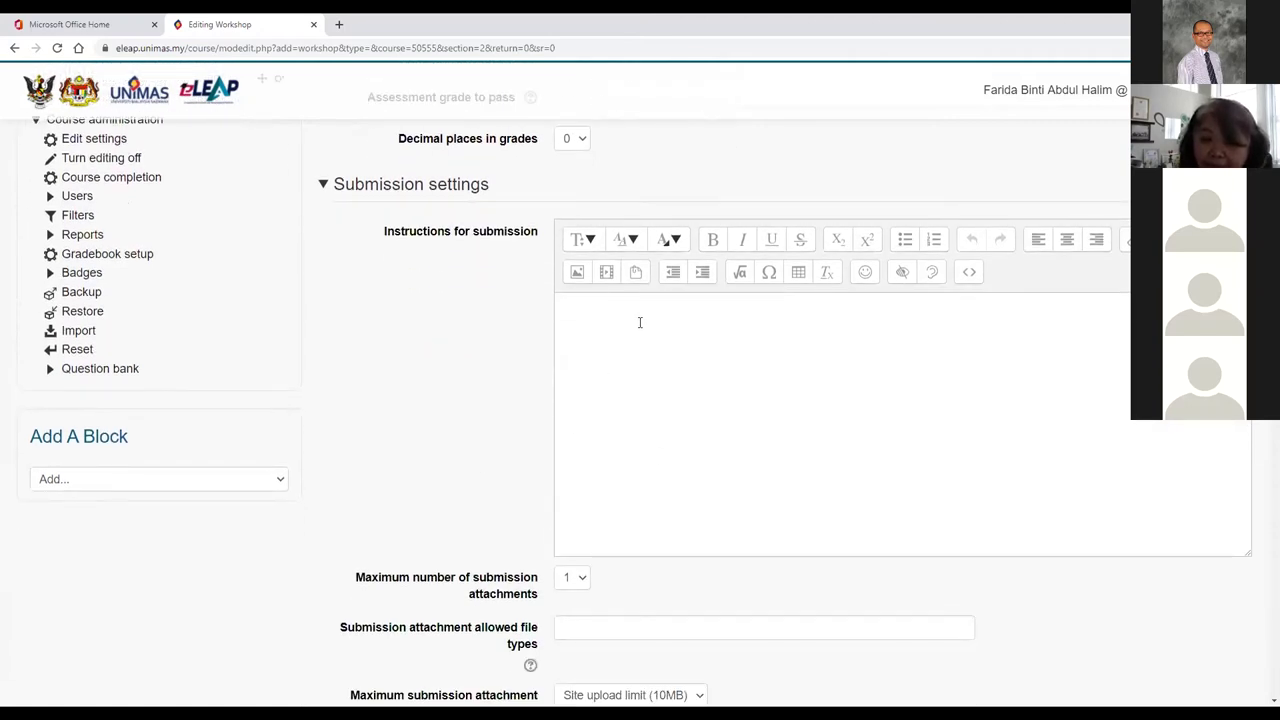
left_click(605, 321)
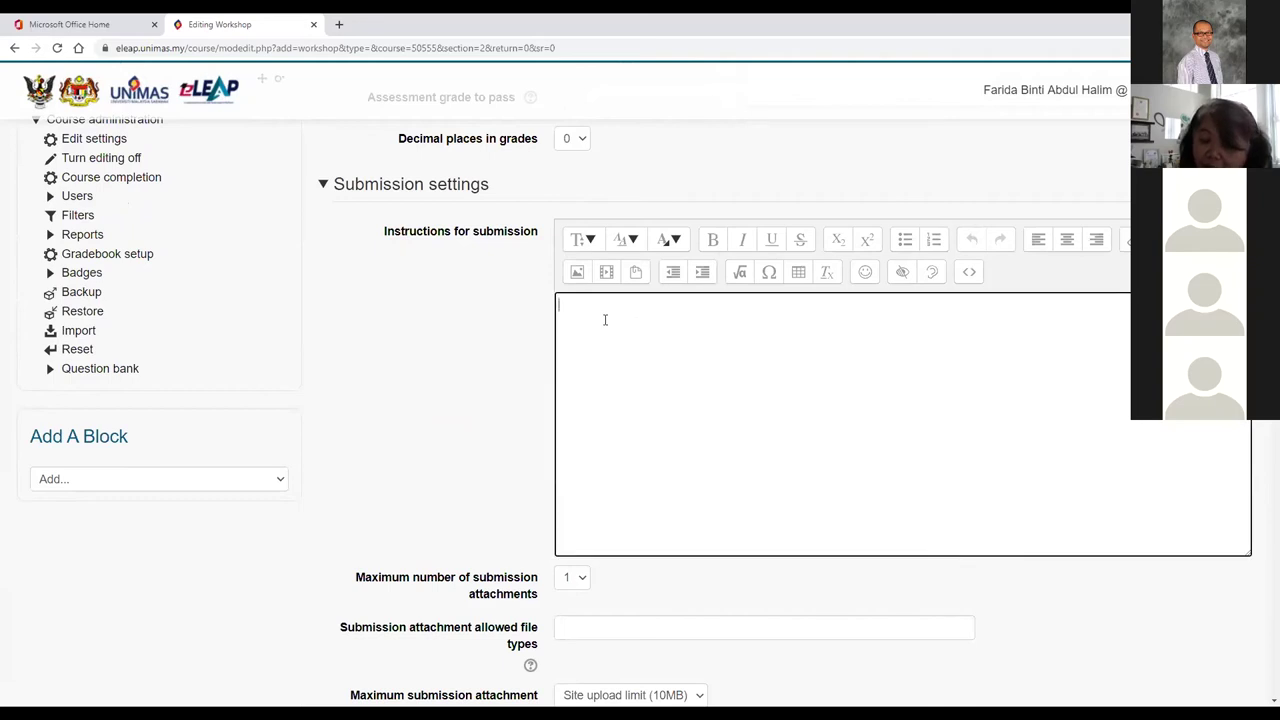
scroll(886, 389, "up", 7)
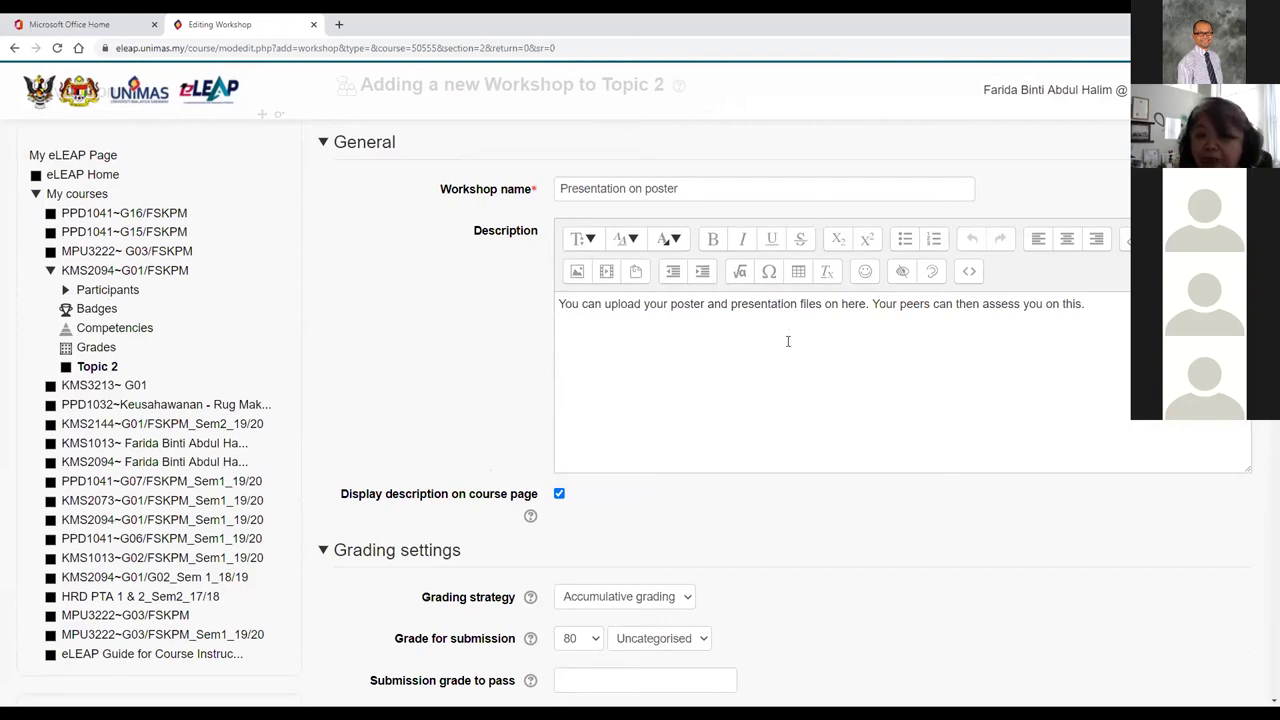
scroll(786, 340, "down", 7)
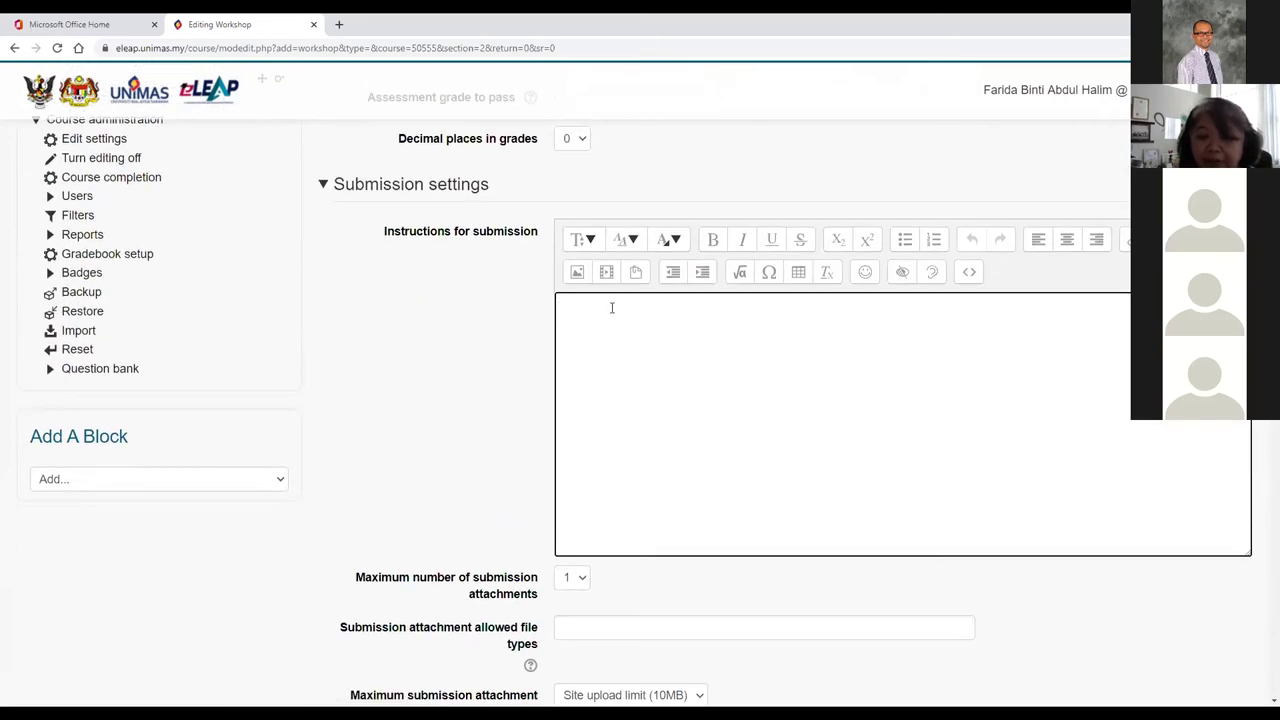
type("Submit your")
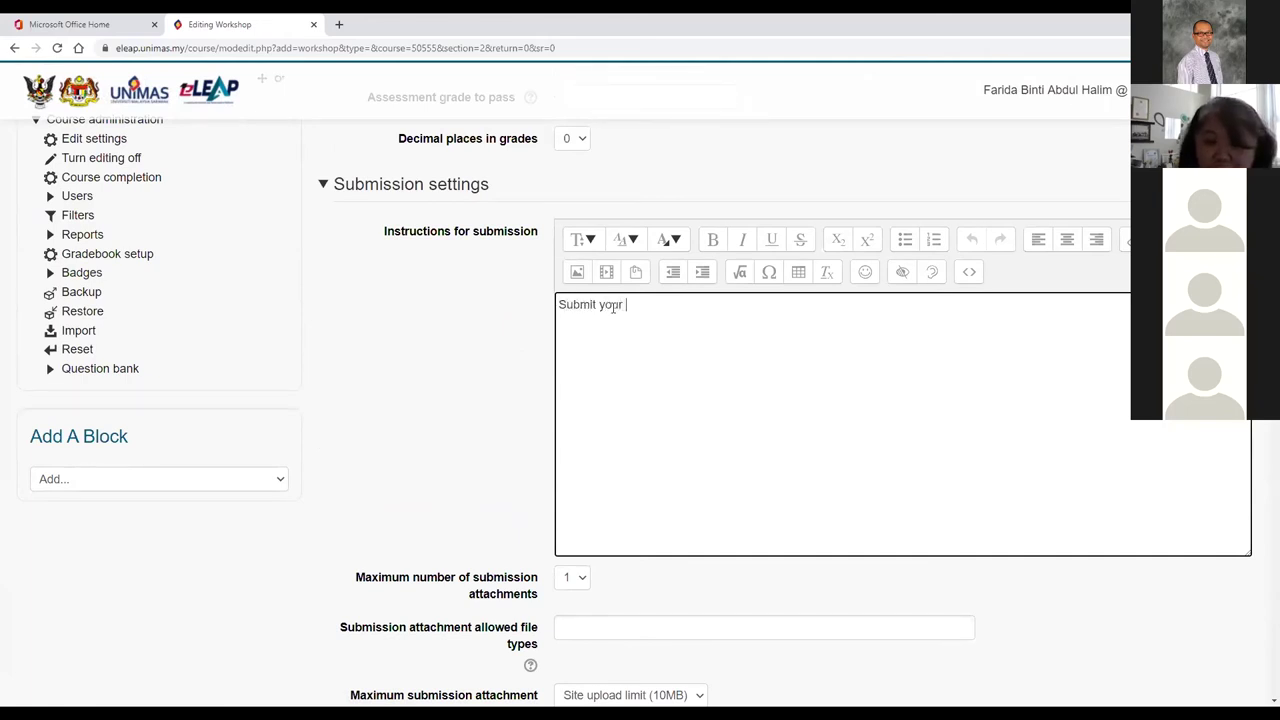
type(" poster in pdf format. Your presentation ")
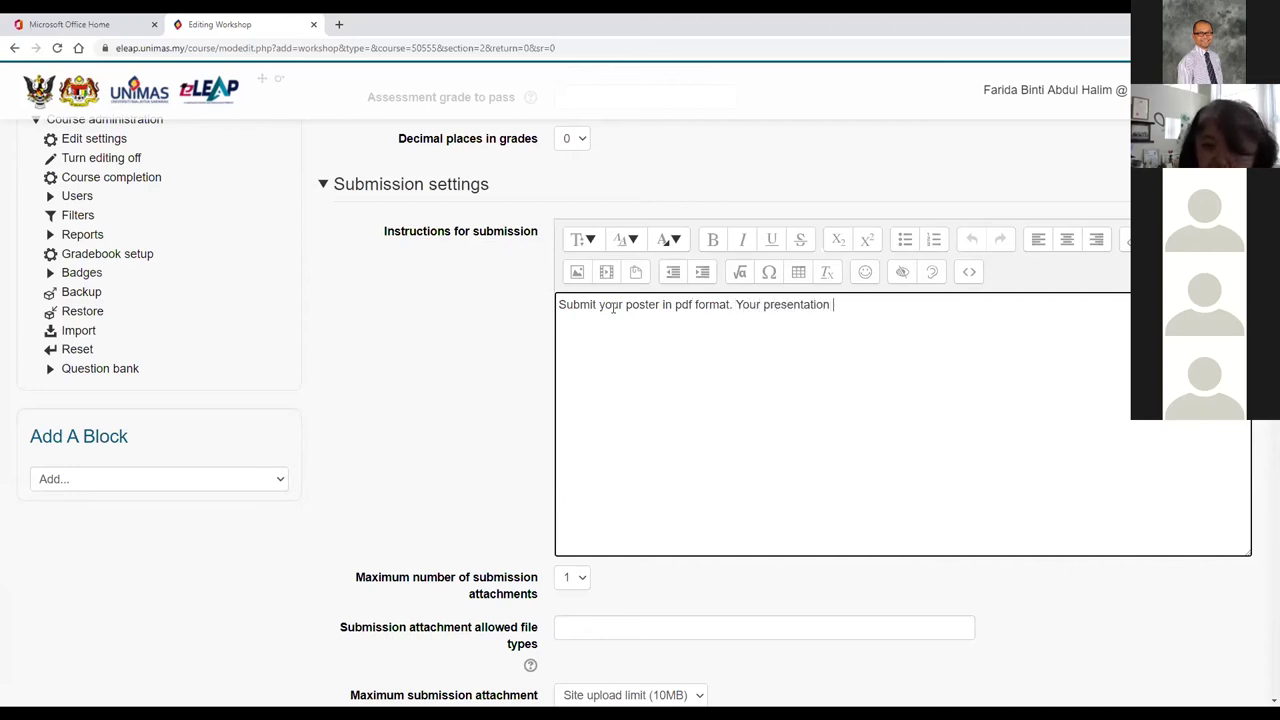
type("should b")
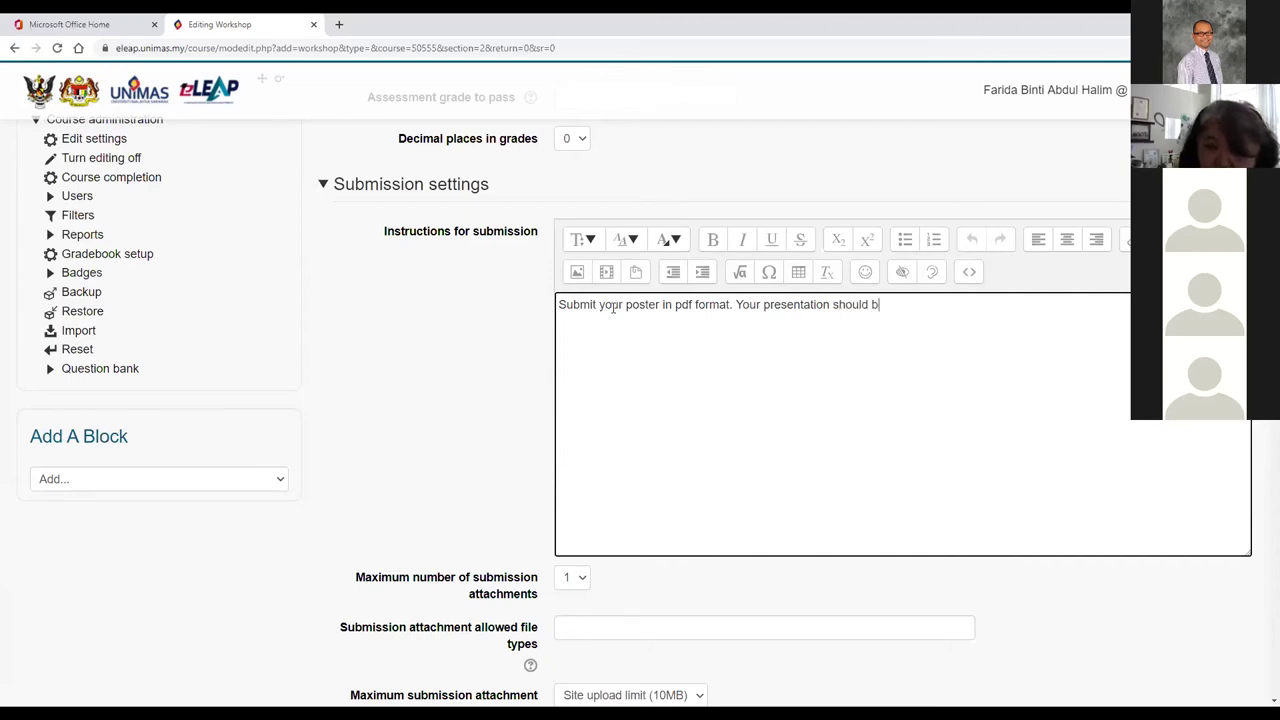
type("e hosted")
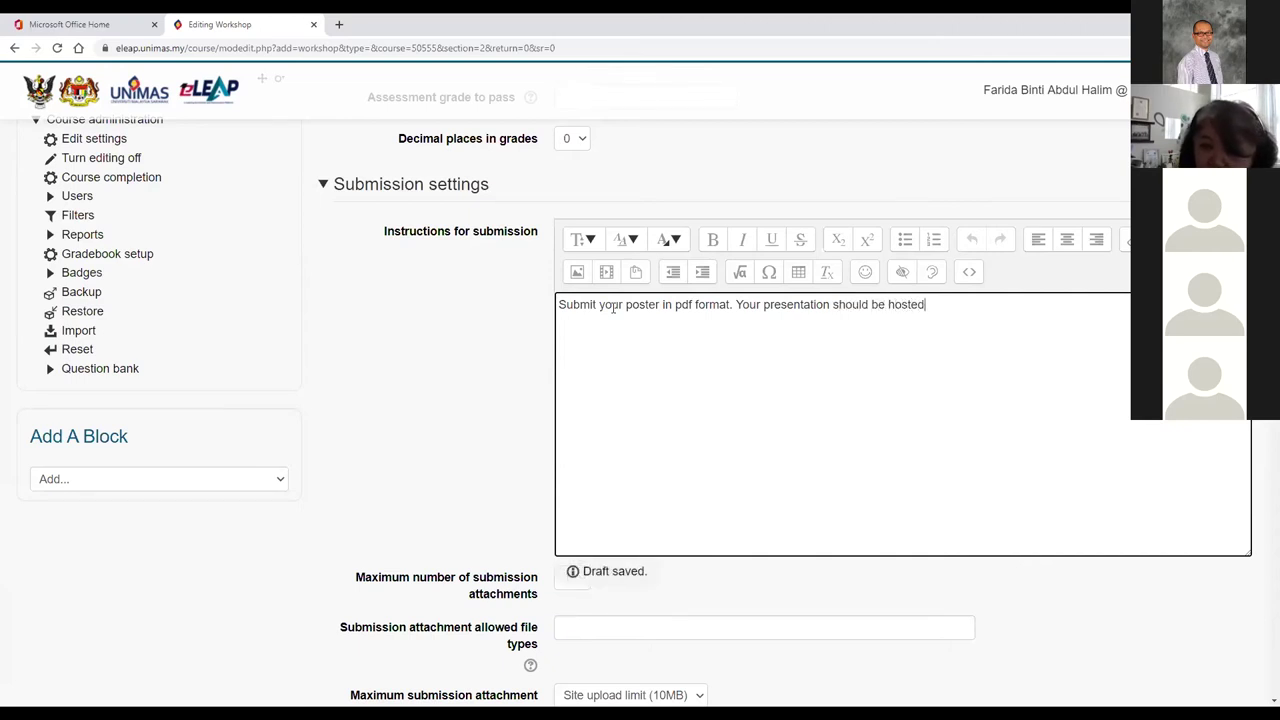
type(" either on ")
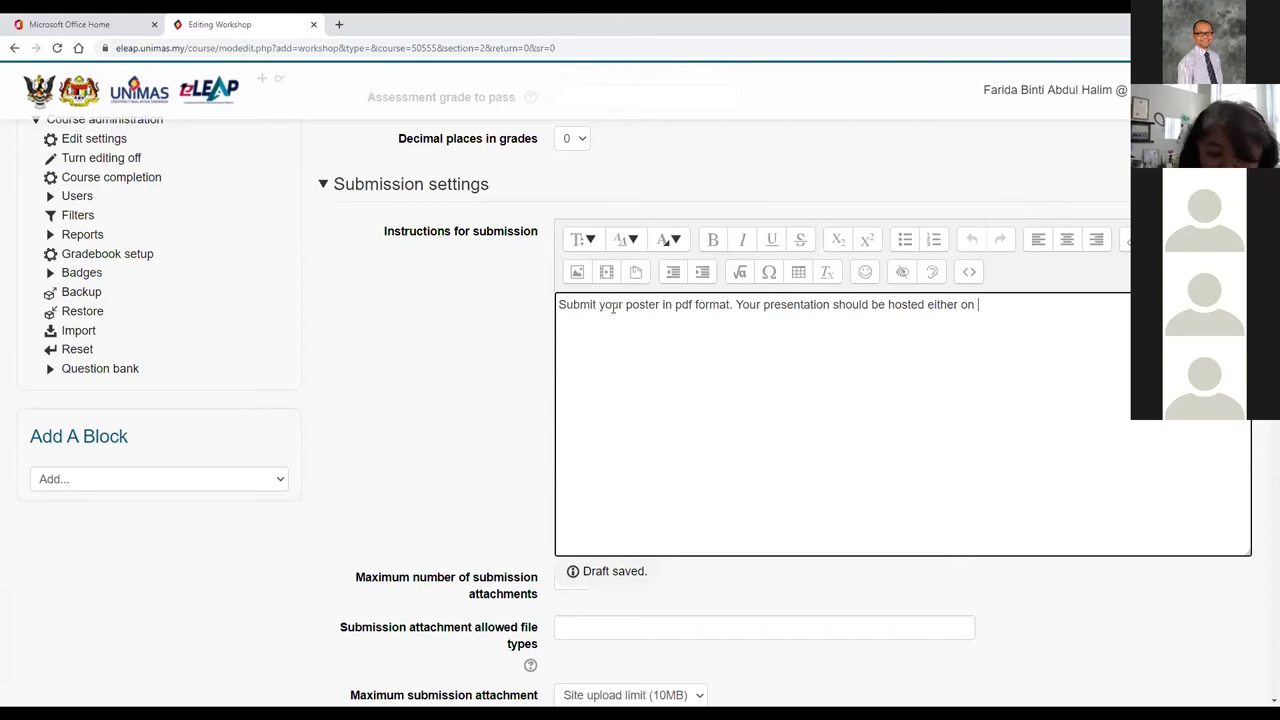
type("Youtube")
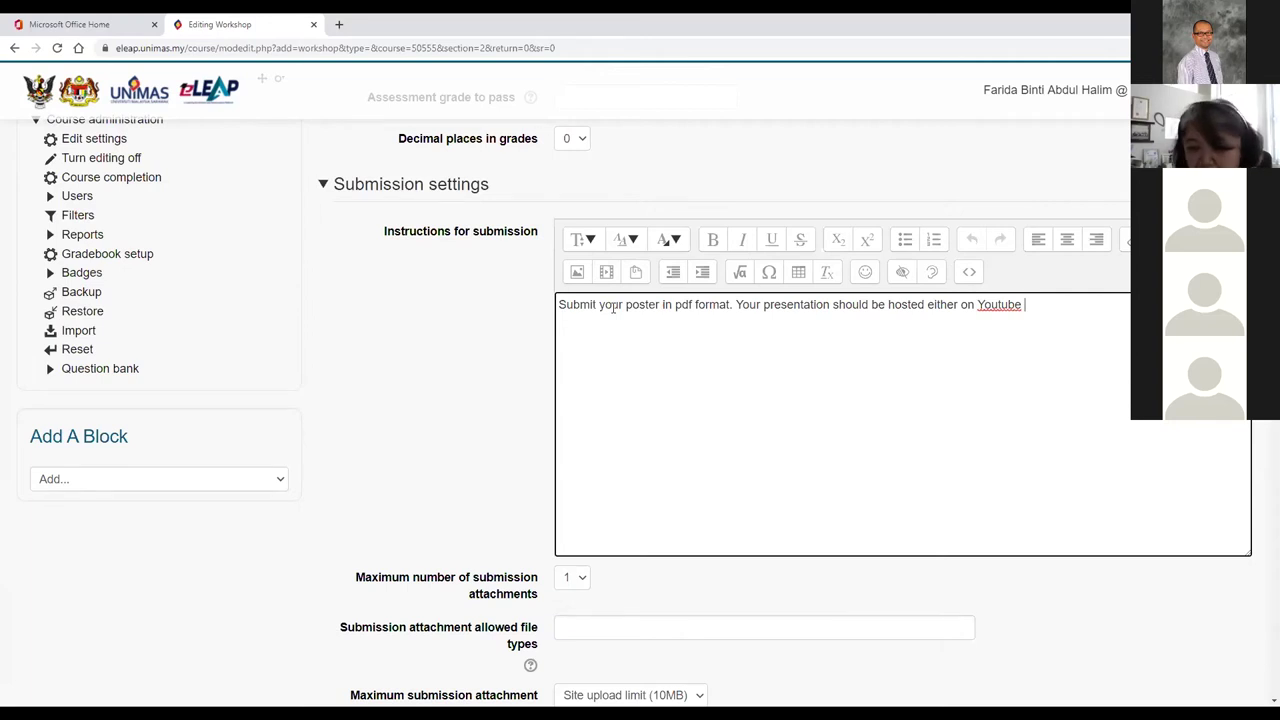
type("or ")
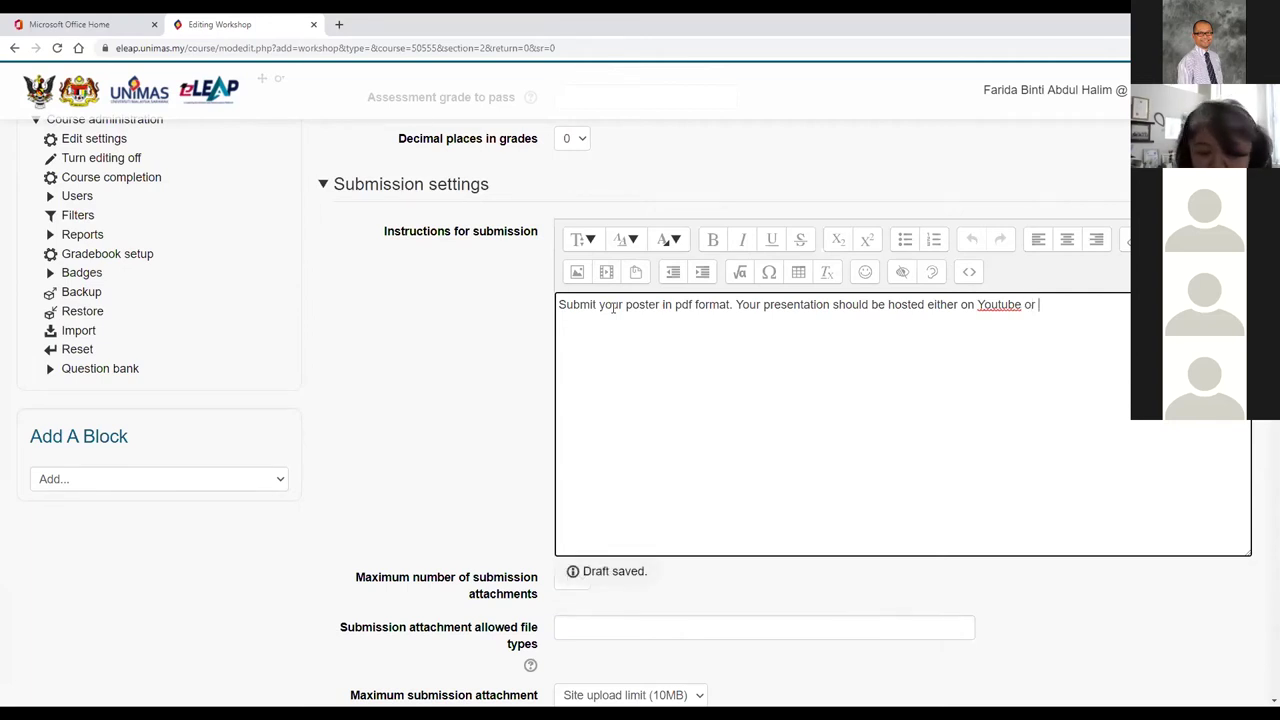
type("Oned")
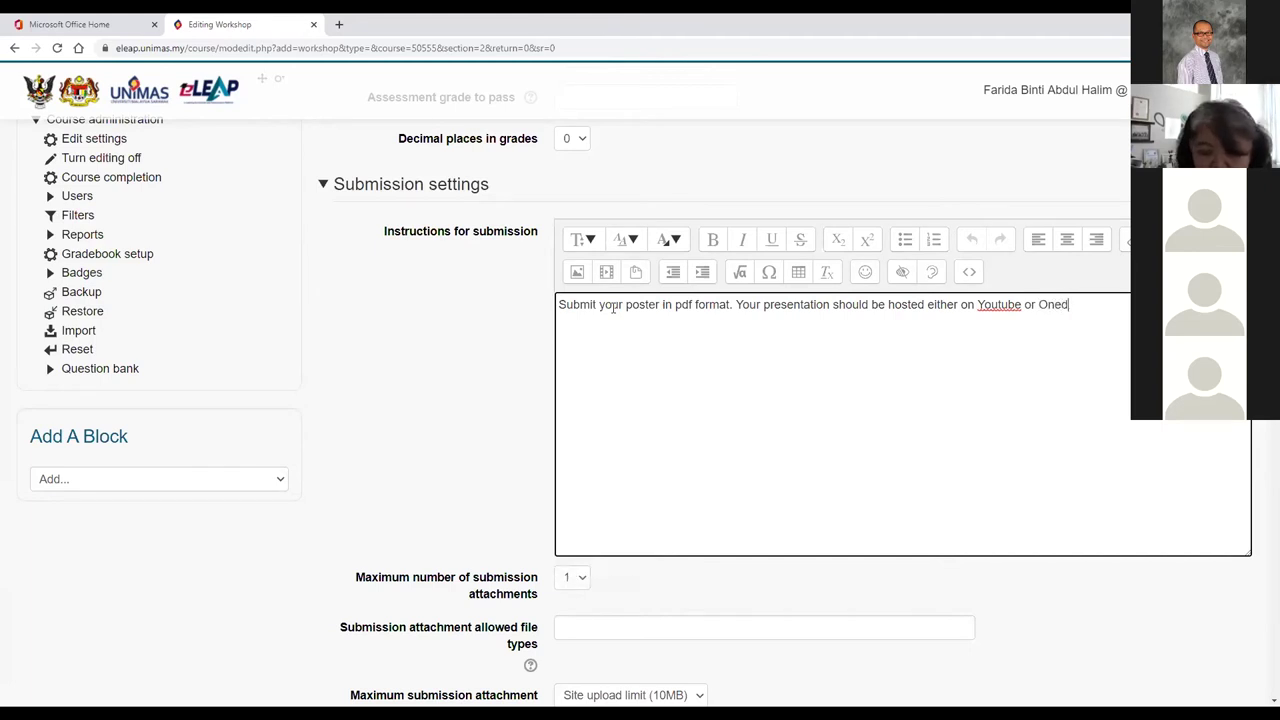
type("rive and")
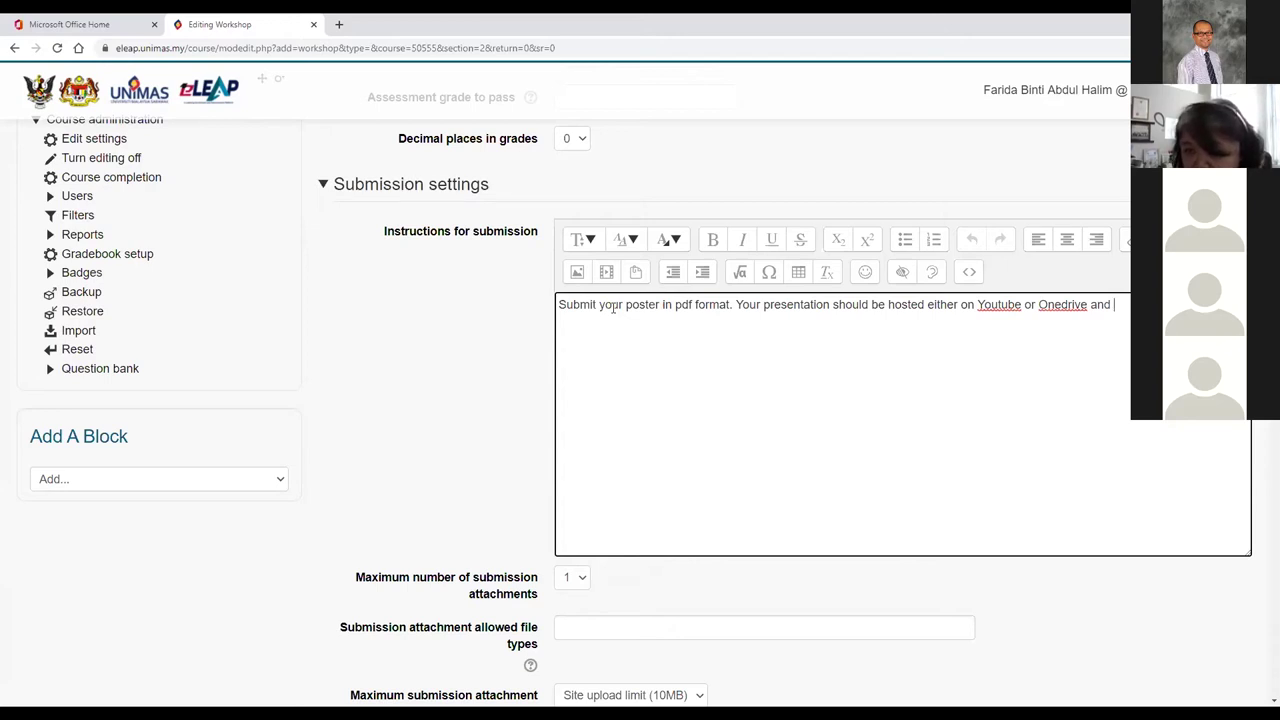
type("the")
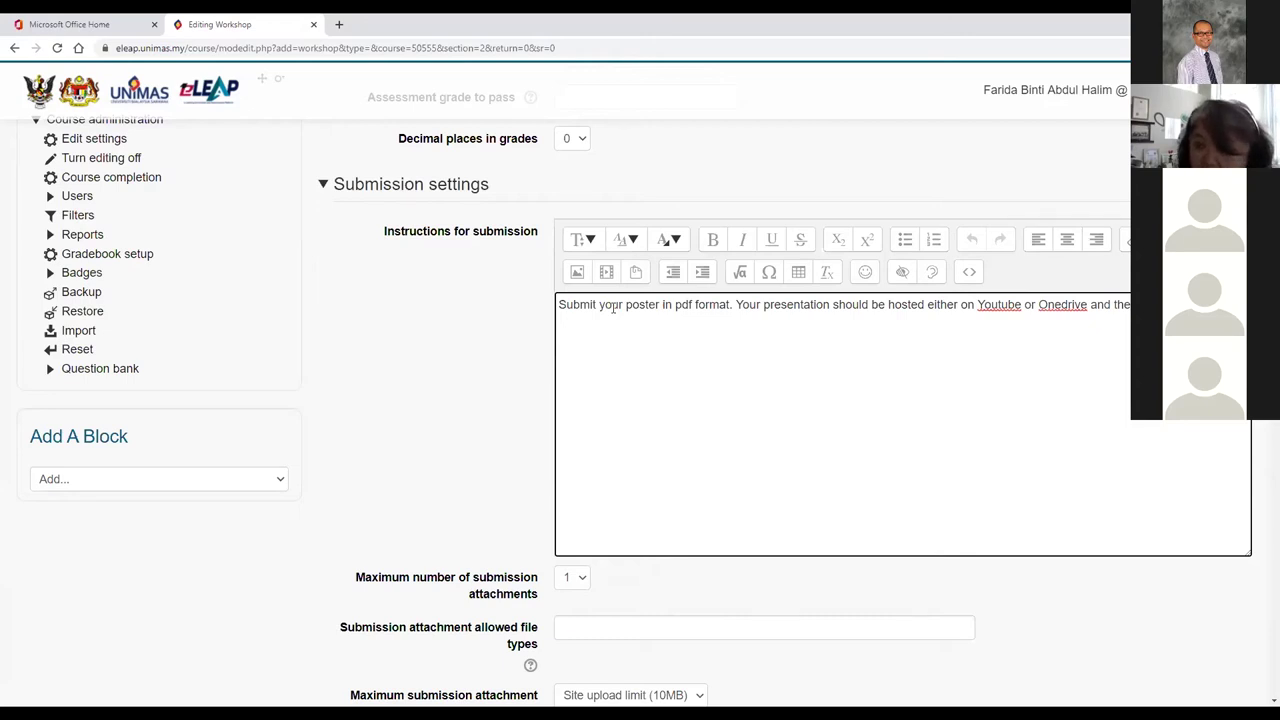
type("here.")
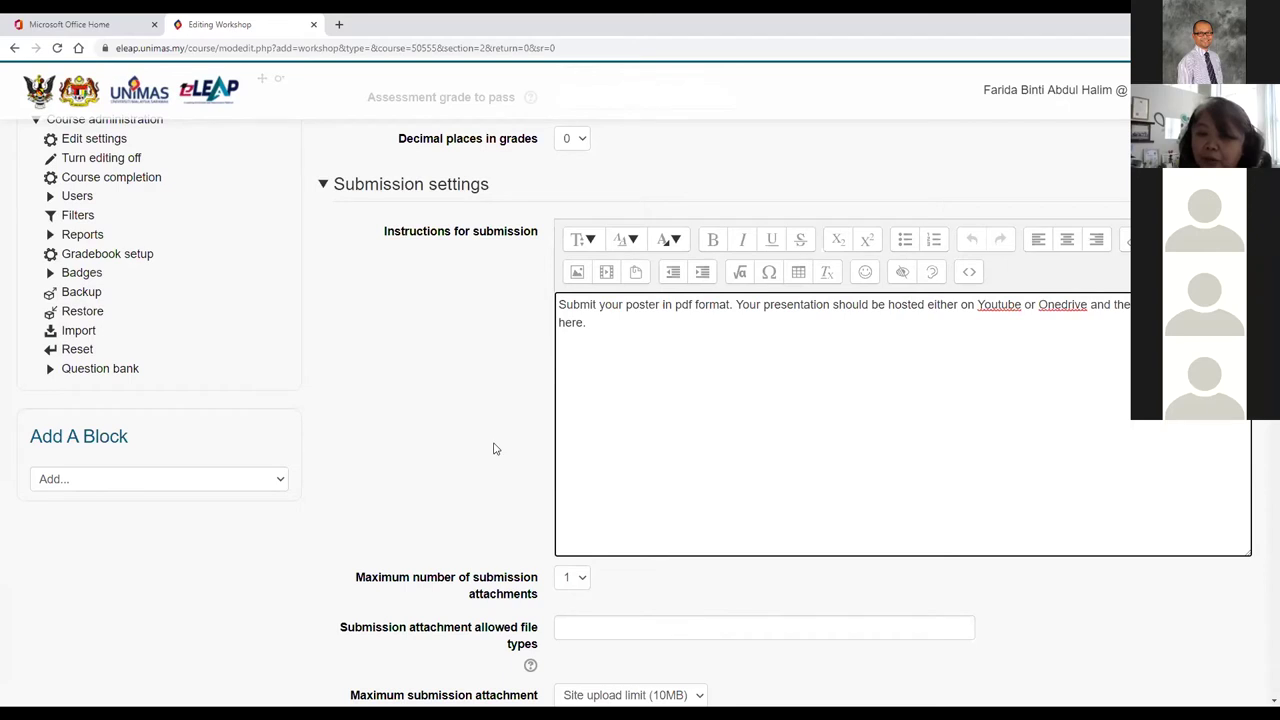
- Set the workshop's maximum number of submission attachments to 2
scroll(491, 417, "down", 2)
scroll(1021, 385, "up", 1)
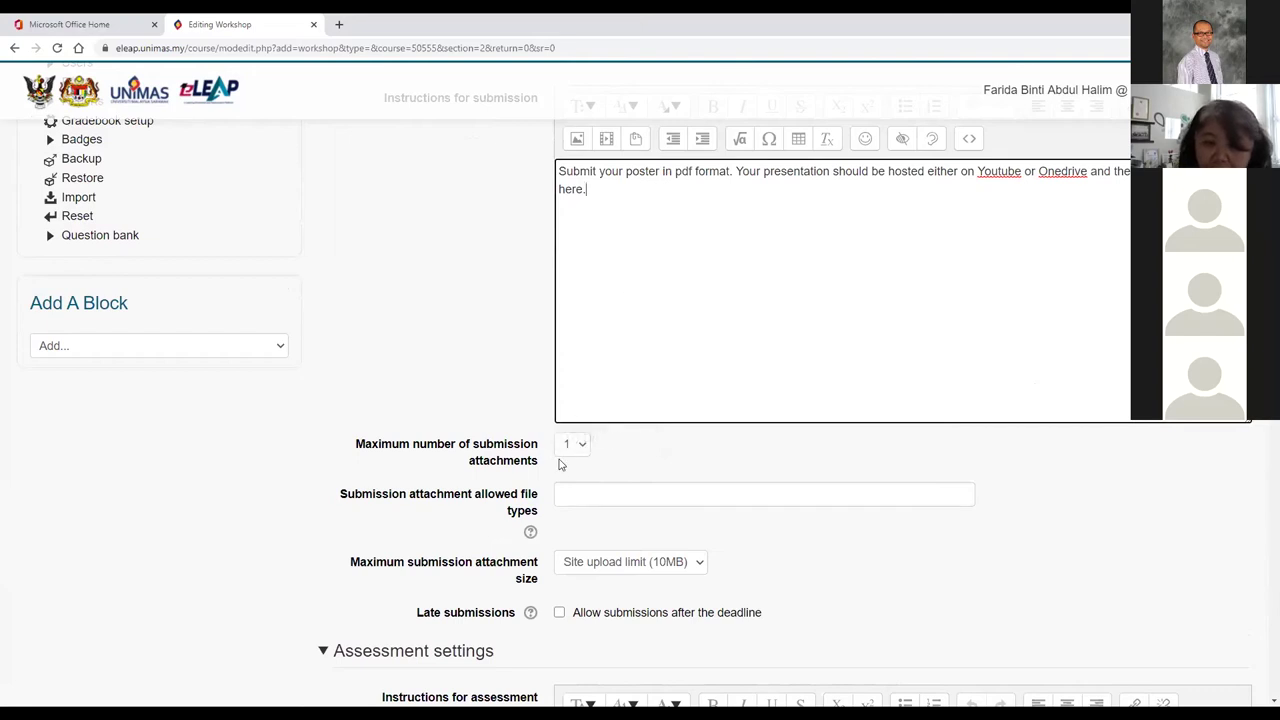
left_click(582, 446)
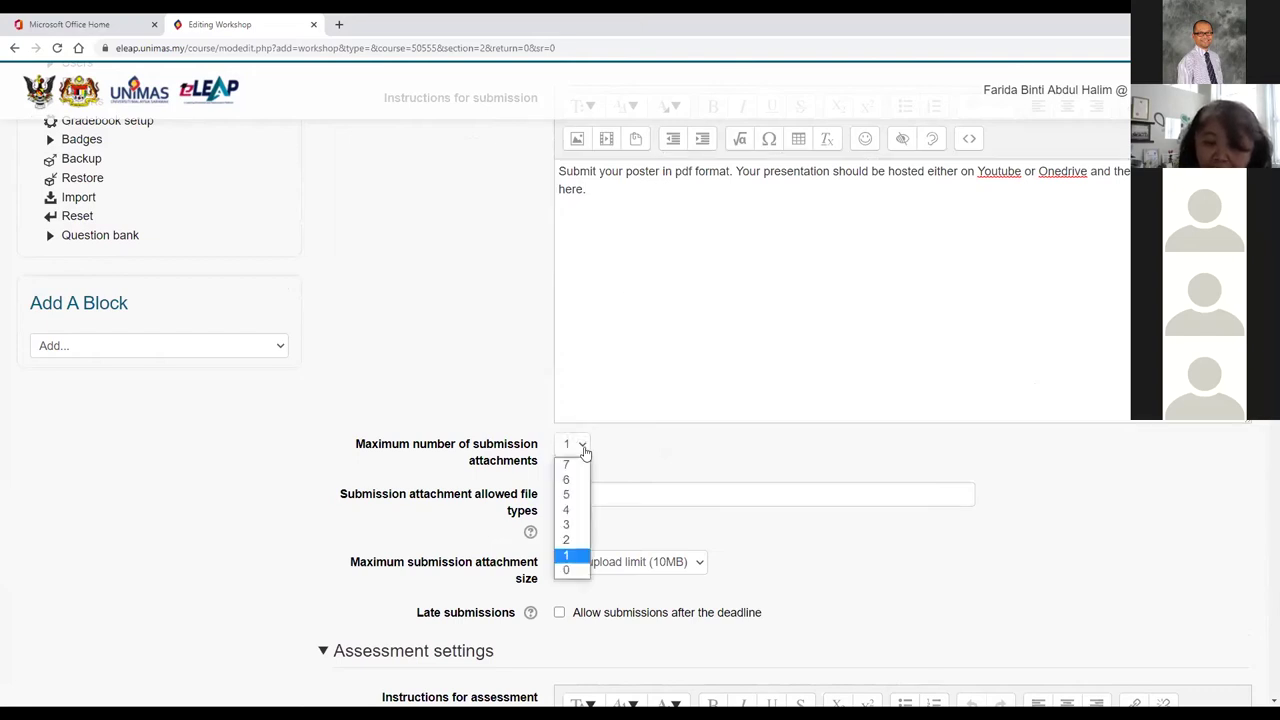
left_click(564, 541)
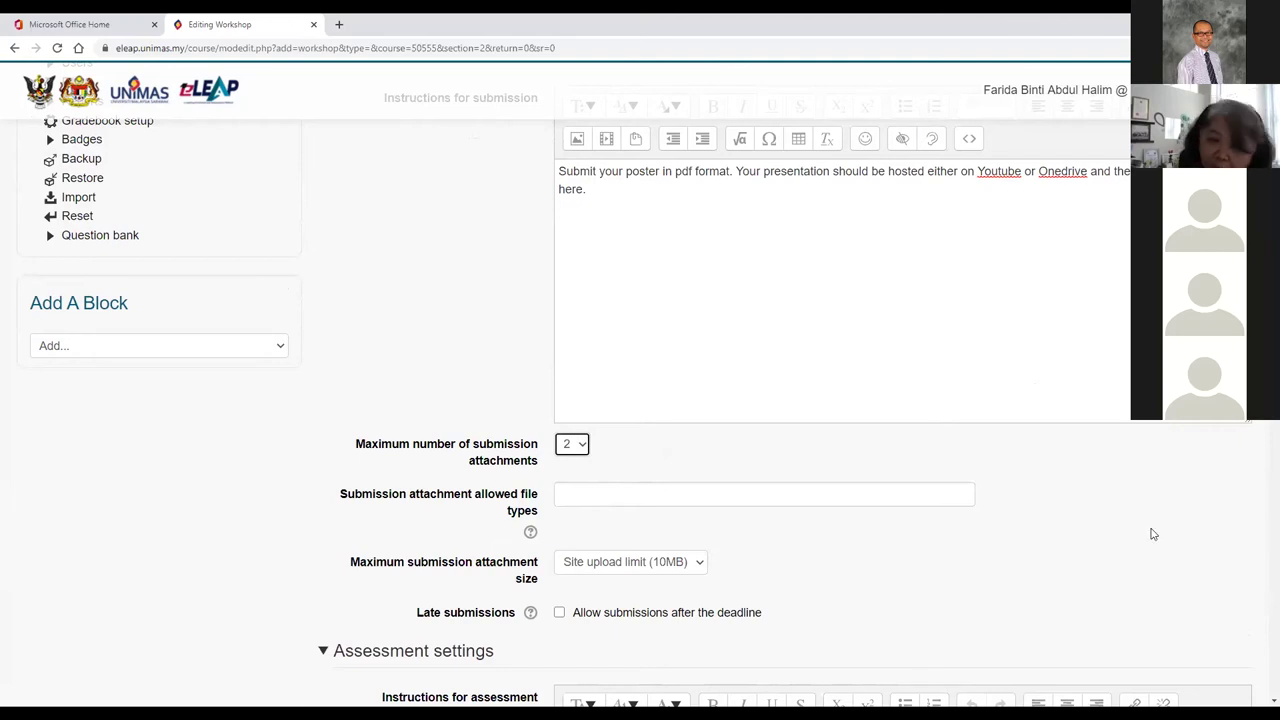
- Read the help on the allowed file types for submission attachments and close it
left_click(618, 487)
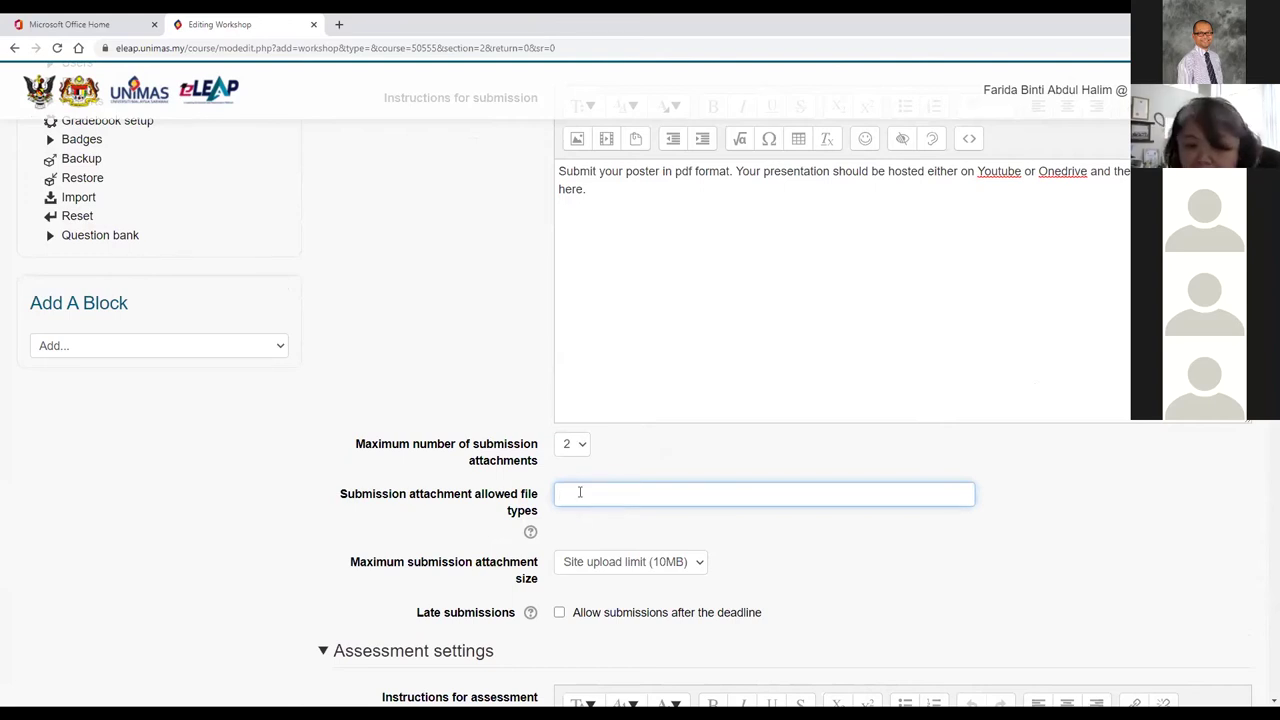
left_click(530, 532)
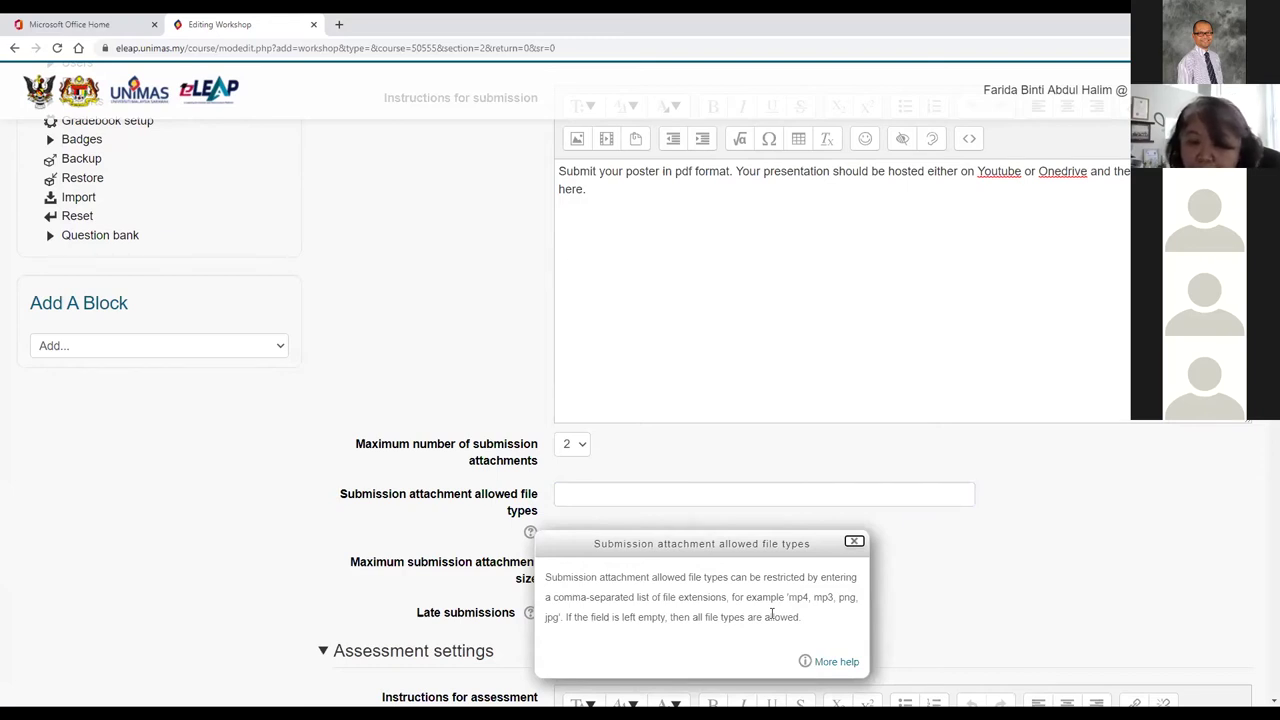
left_click(618, 494)
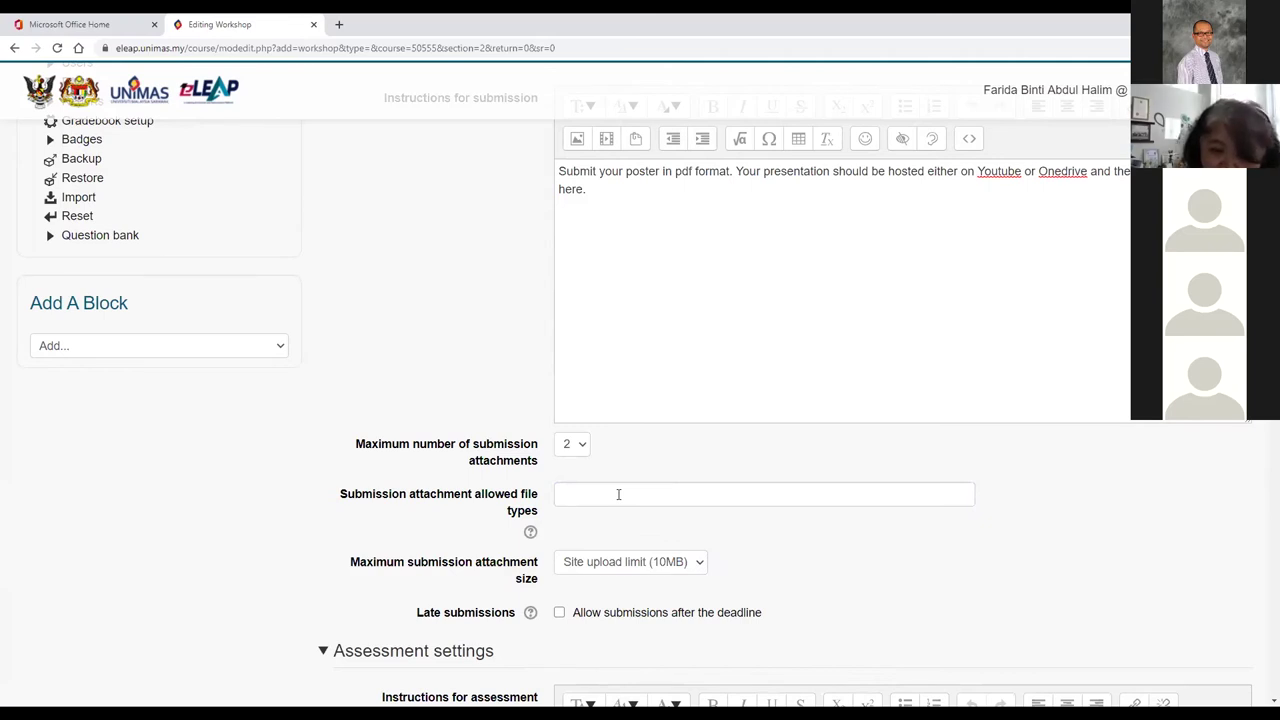
- Try restricting the allowed submission file types to pdf, and clear the entry again
left_click(600, 497)
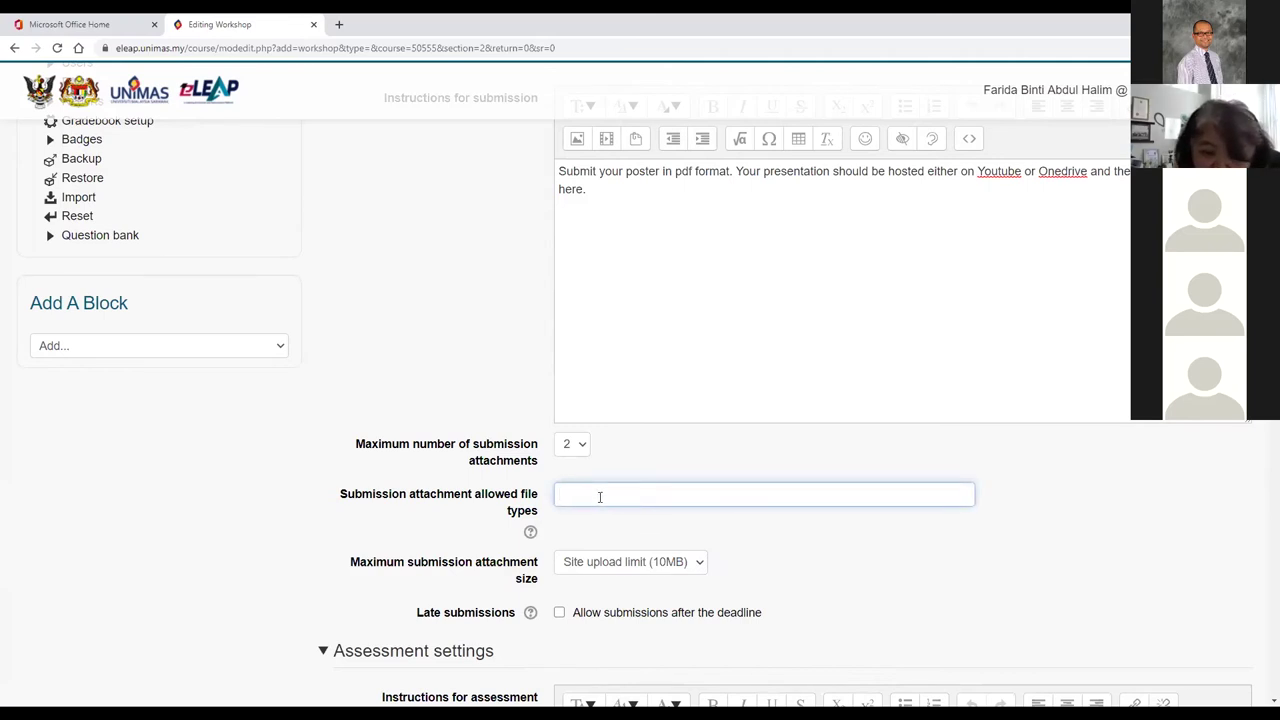
type("pdf")
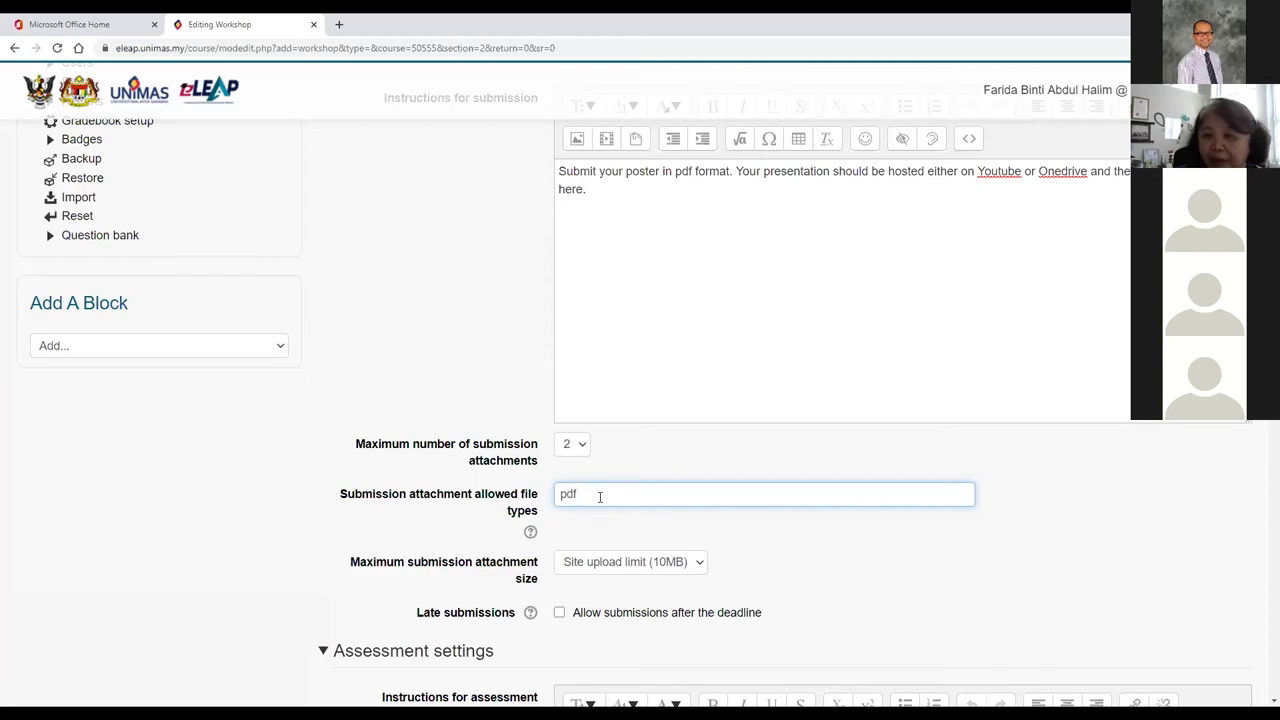
key("BackSpace")
key("BackSpace")
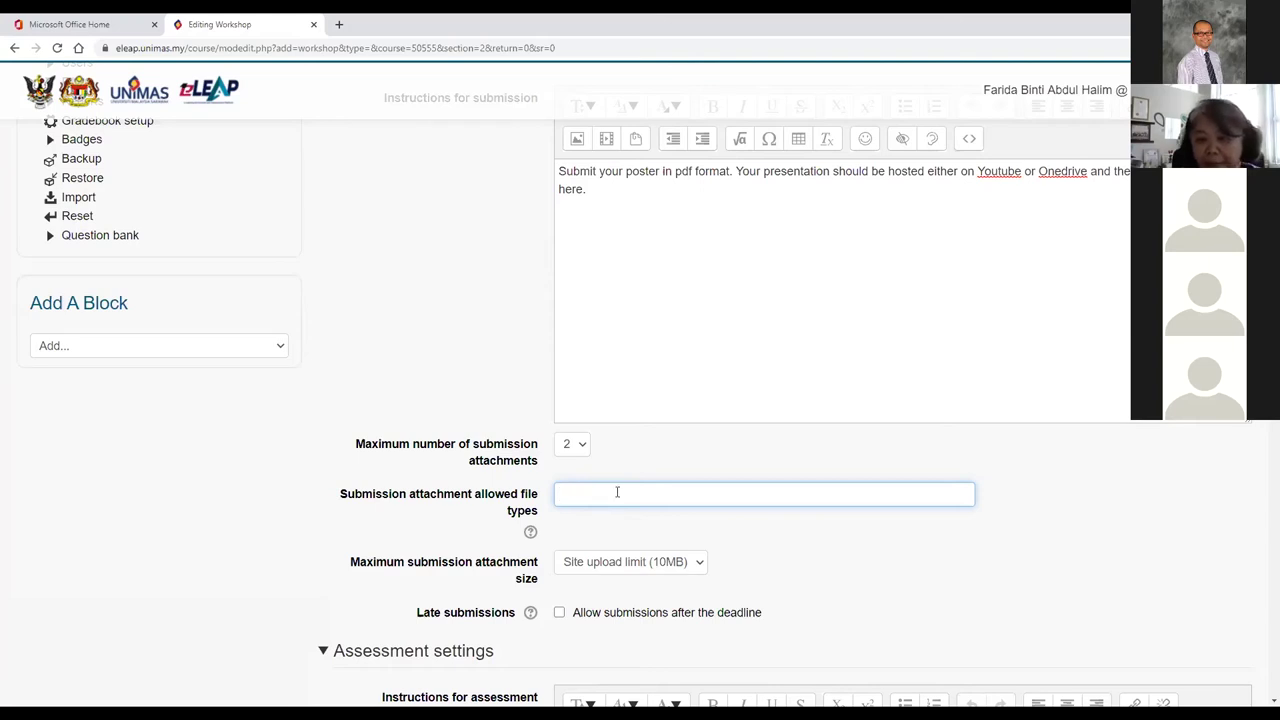
left_click(1108, 577)
- Choose "Site upload limit (10MB)" as the maximum submission attachment size
scroll(1149, 525, "down", 2)
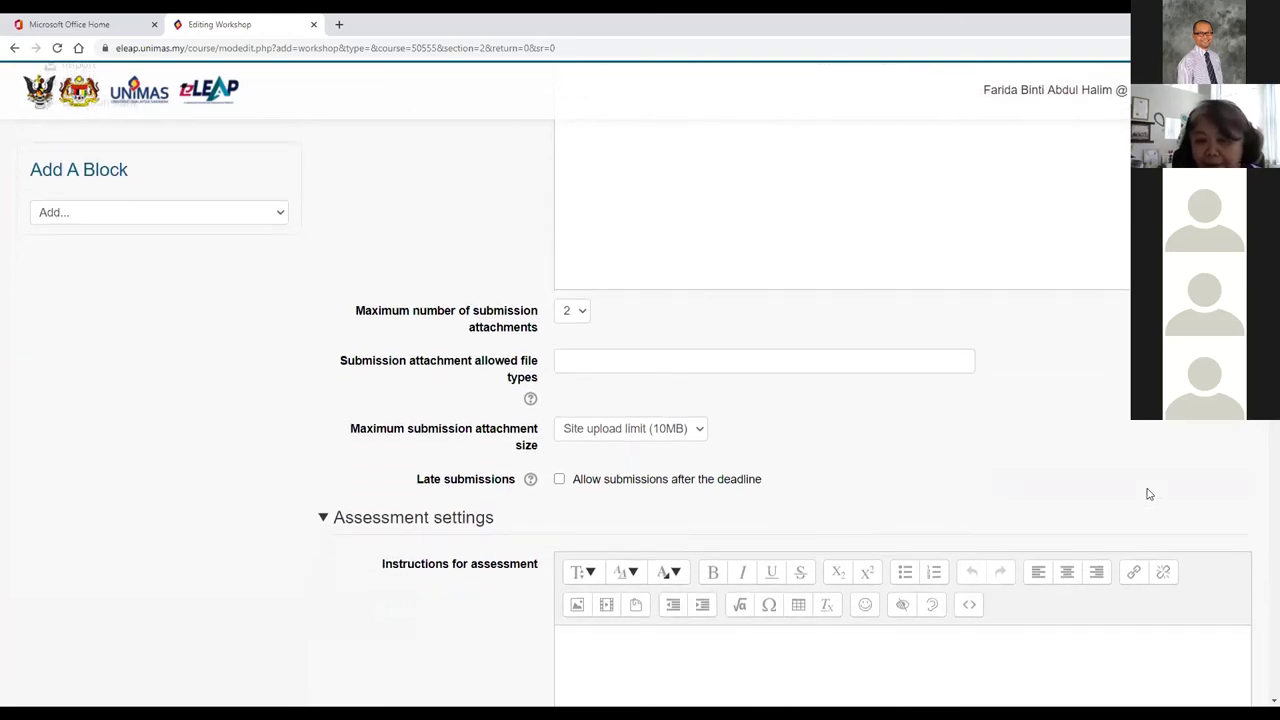
left_click(697, 432)
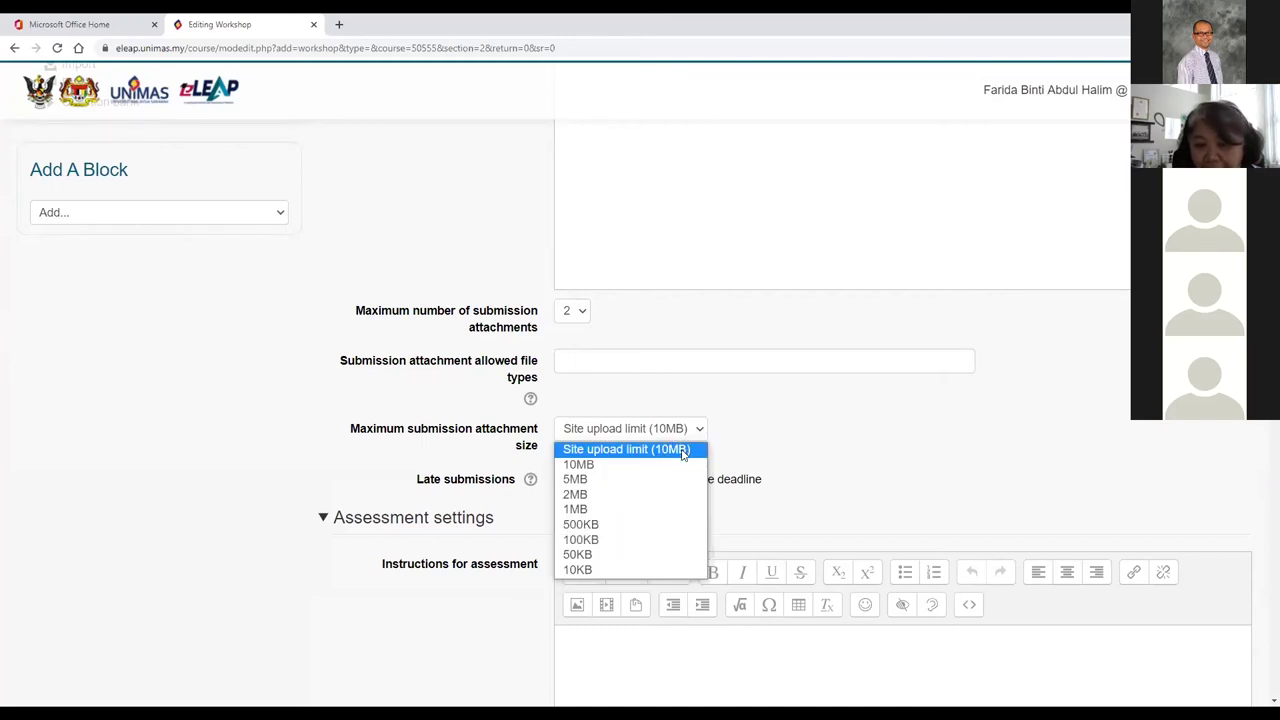
left_click(683, 452)
left_click(830, 445)
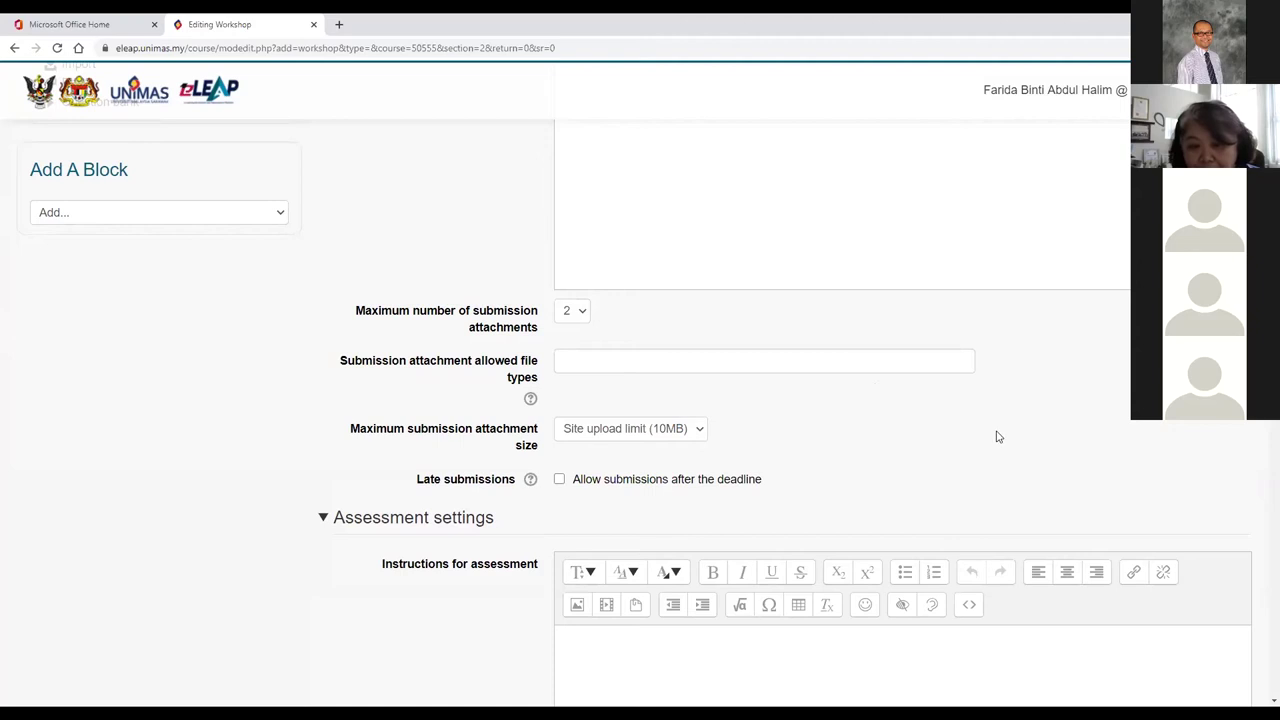
- Try allowing submissions after the deadline, and switch late submissions off again
scroll(1000, 437, "up", 2)
scroll(997, 437, "up", 2)
scroll(997, 429, "down", 7)
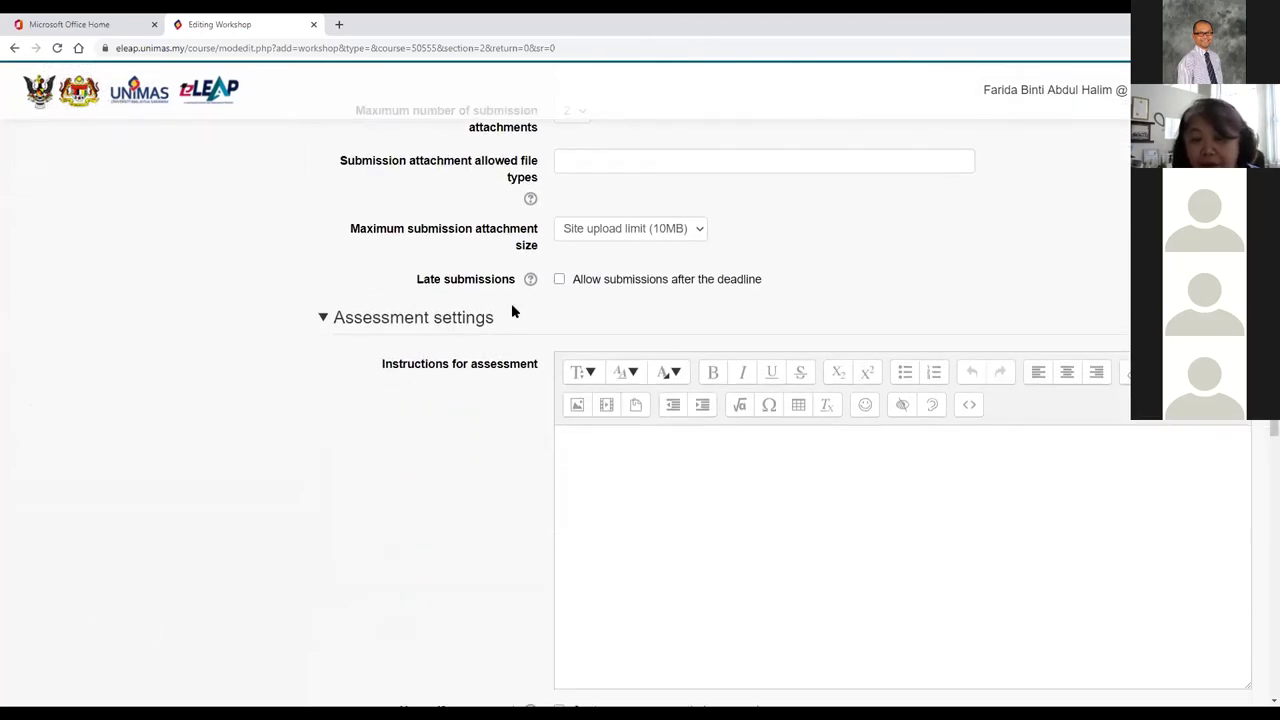
left_click(560, 281)
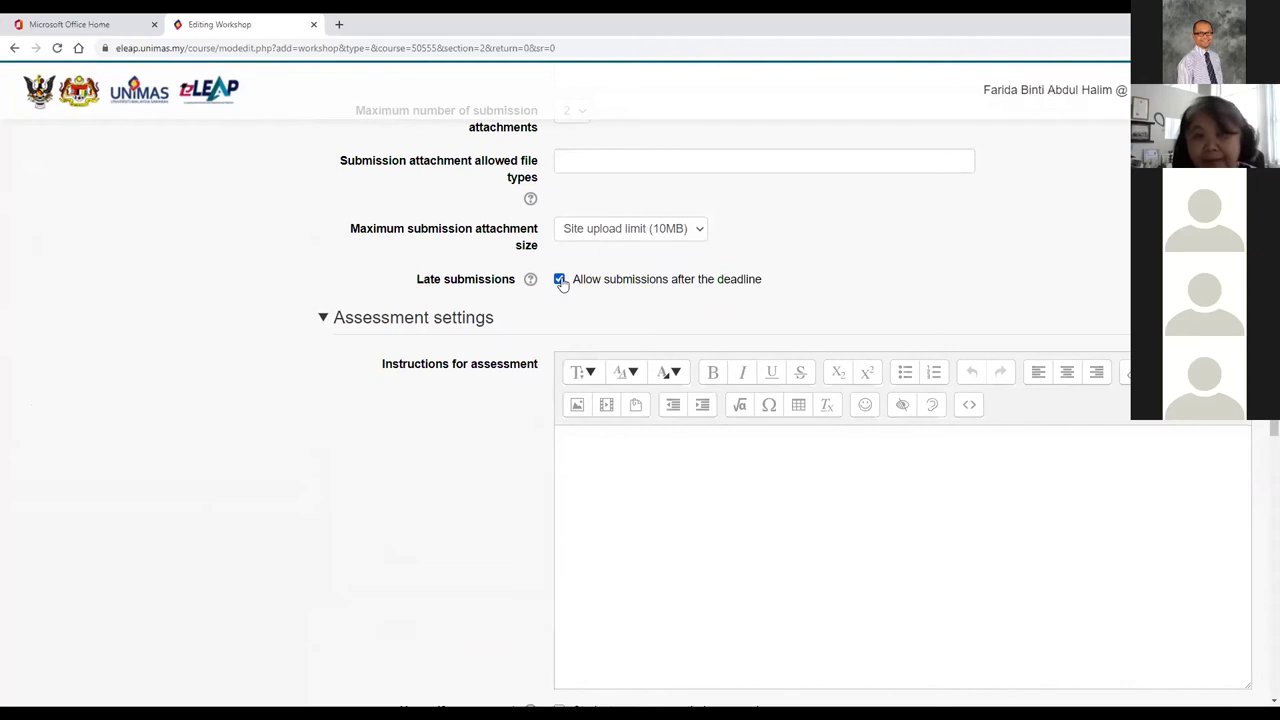
left_click(560, 280)
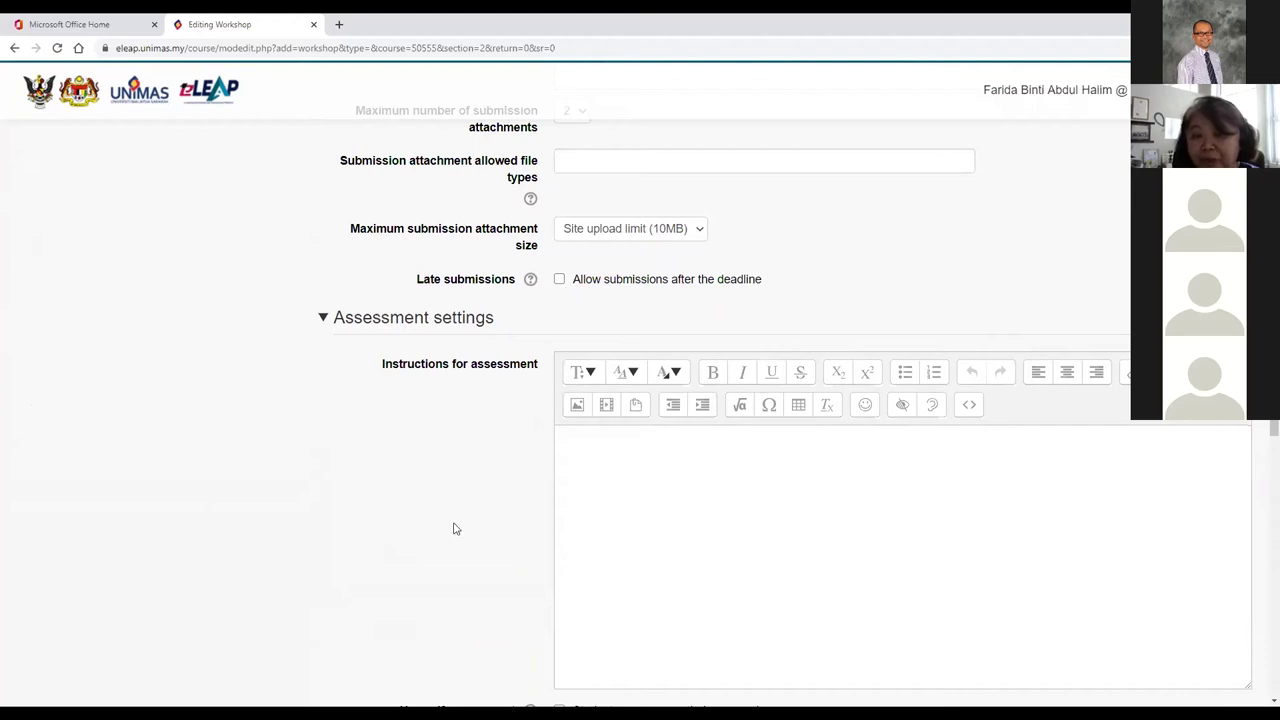
- Look over the workshop's assessment settings and collapse the Assessment settings and Feedback sections
scroll(460, 532, "down", 2)
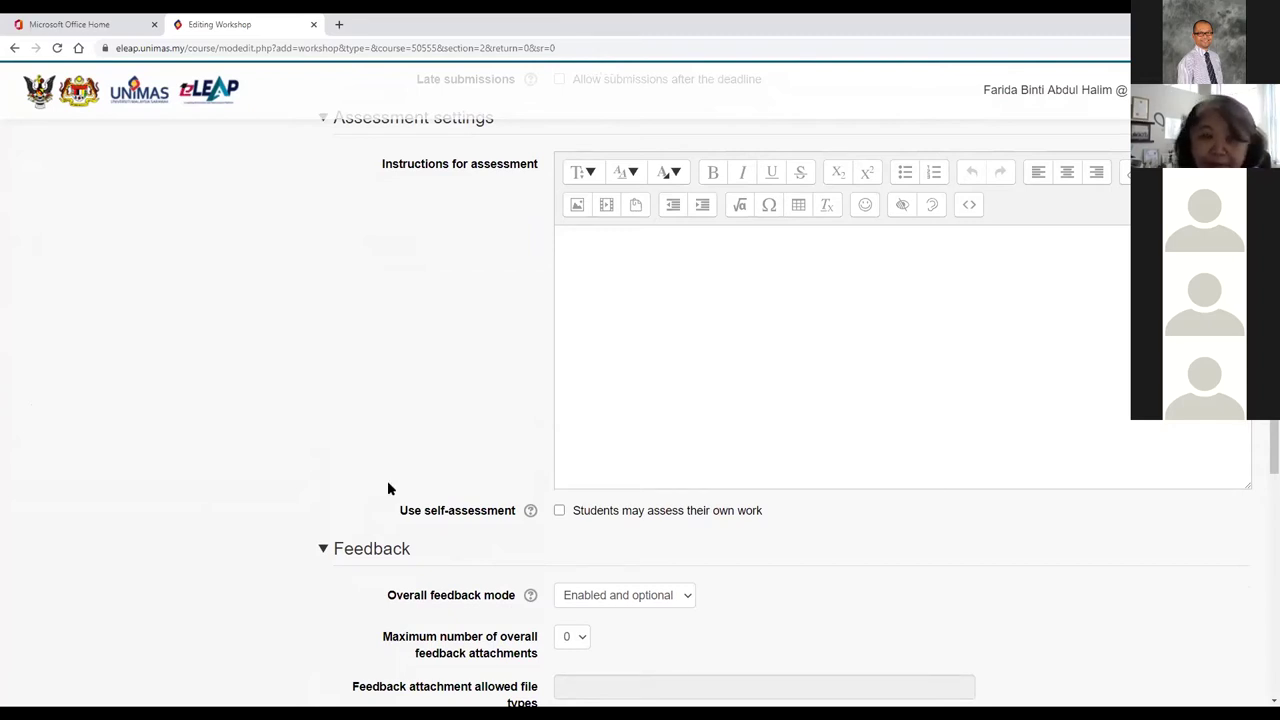
scroll(389, 488, "up", 2)
left_click(323, 251)
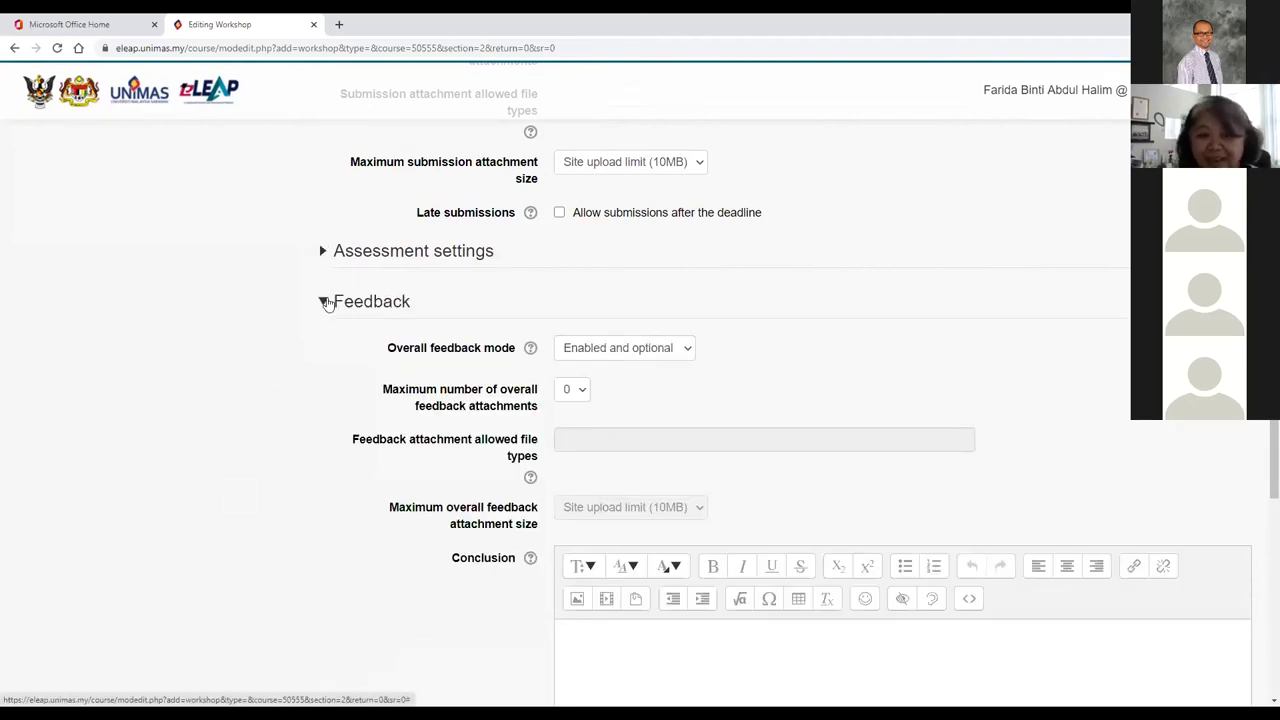
left_click(324, 302)
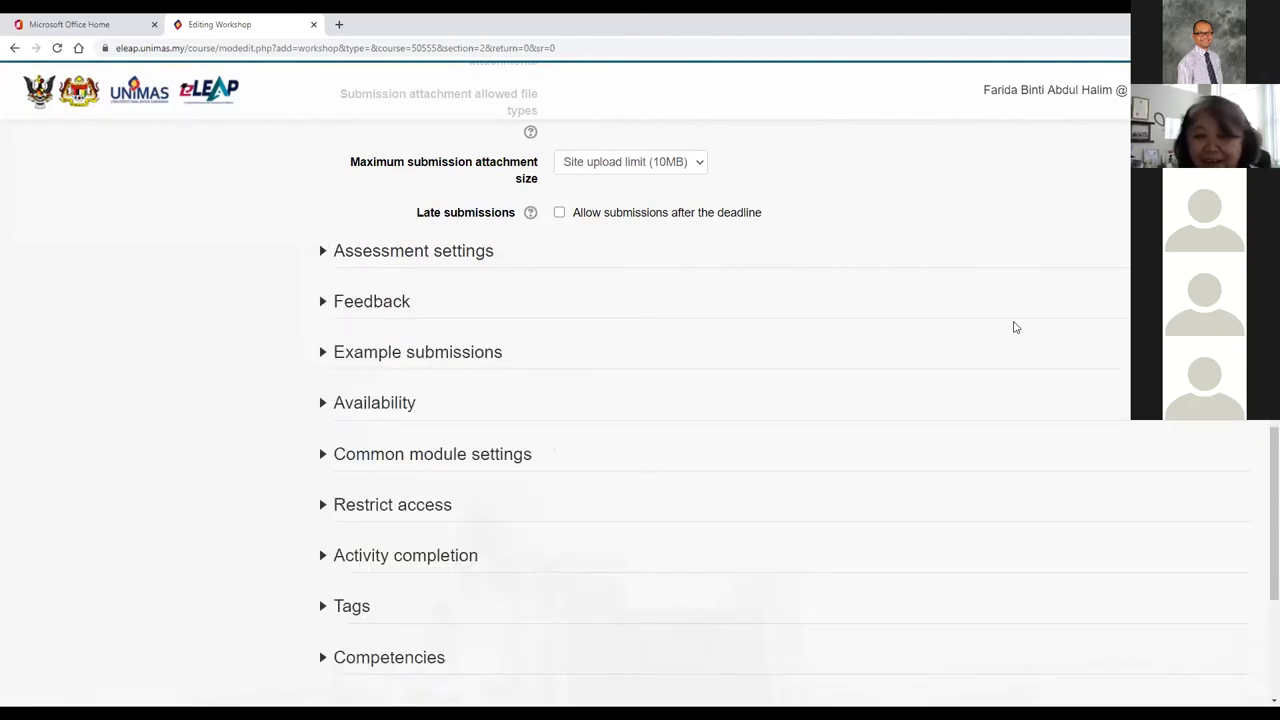
- Try allowing students to assess their own work, switch self-assessment off again, and collapse the Assessment settings section
scroll(1010, 330, "up", 6)
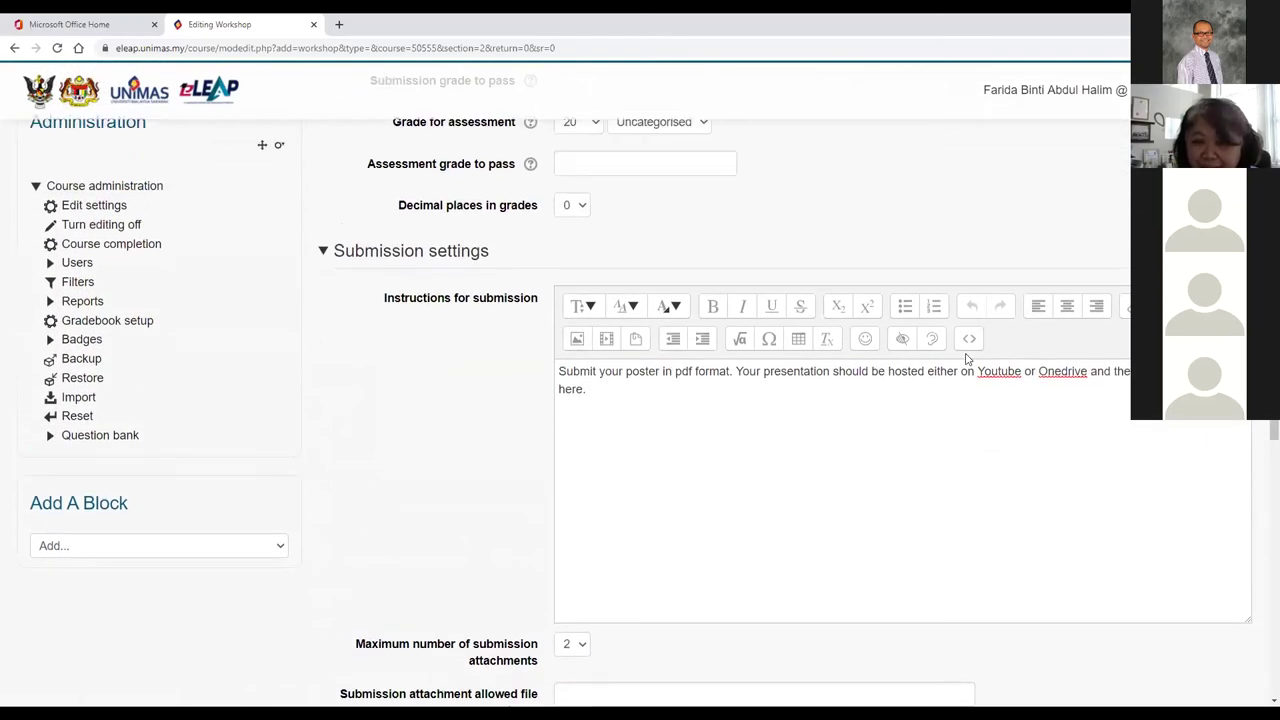
scroll(1000, 443, "down", 2)
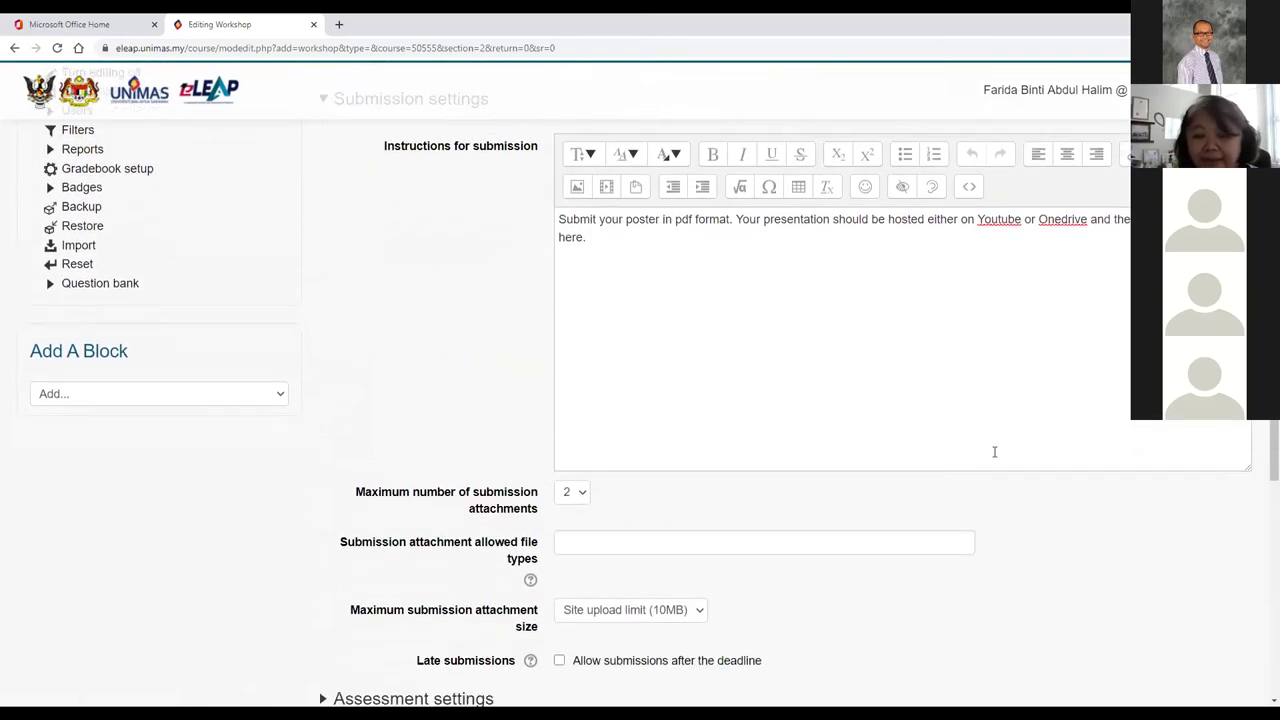
scroll(994, 451, "down", 4)
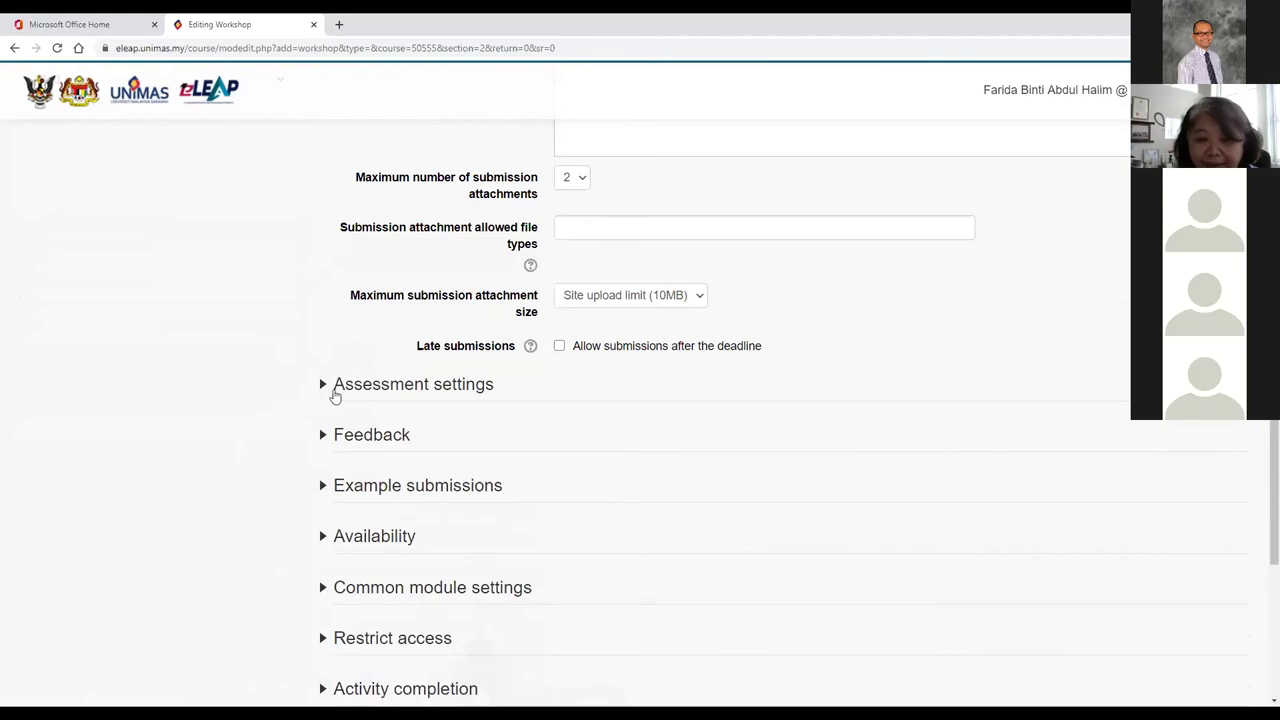
left_click(336, 393)
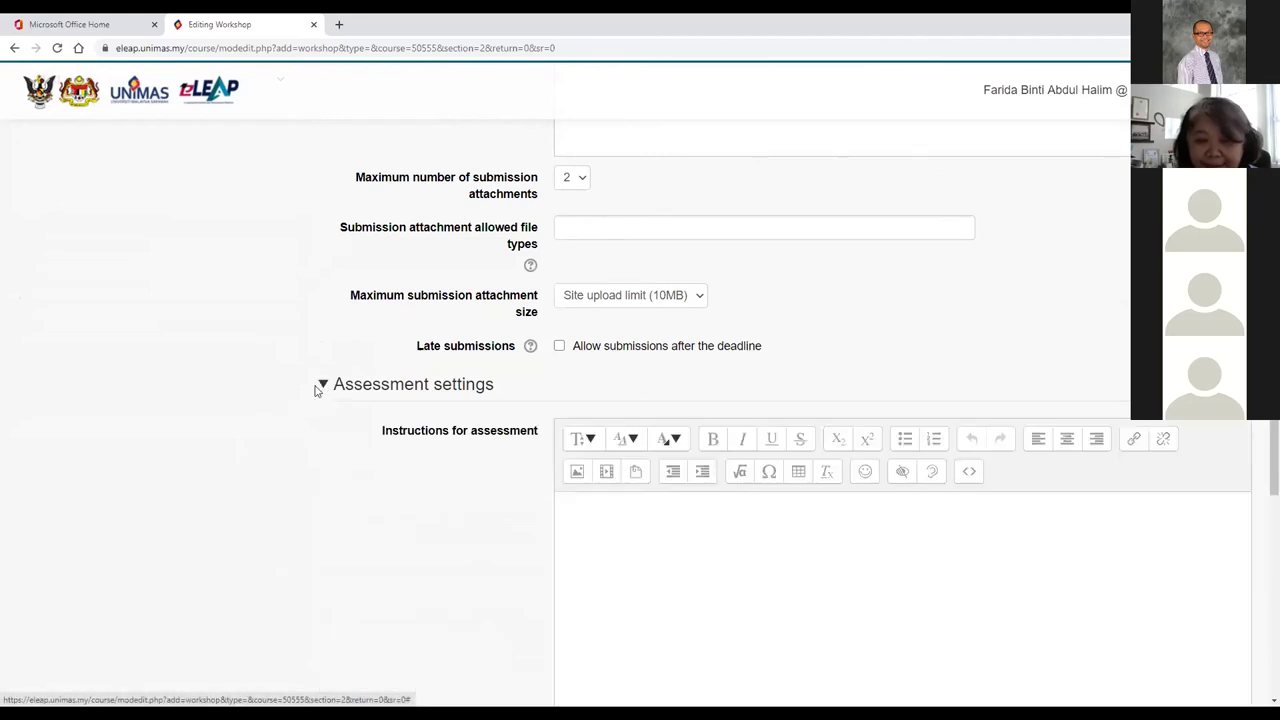
scroll(494, 597, "down", 3)
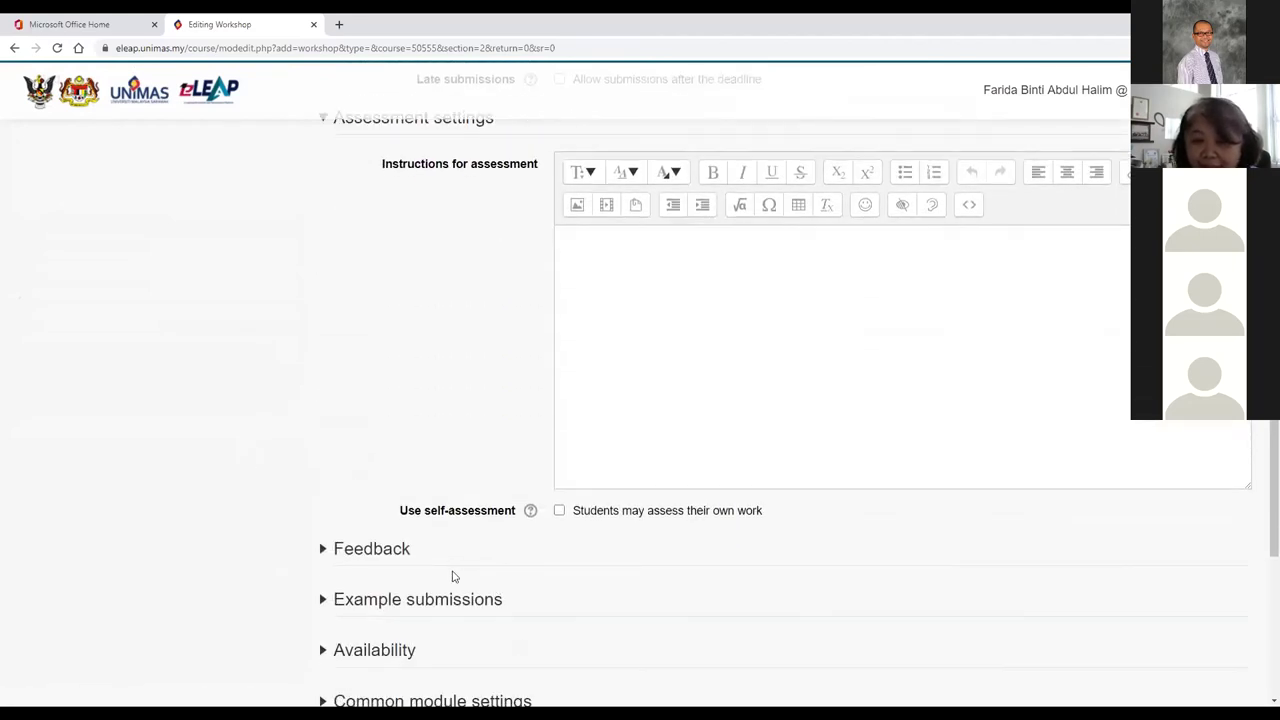
left_click(696, 269)
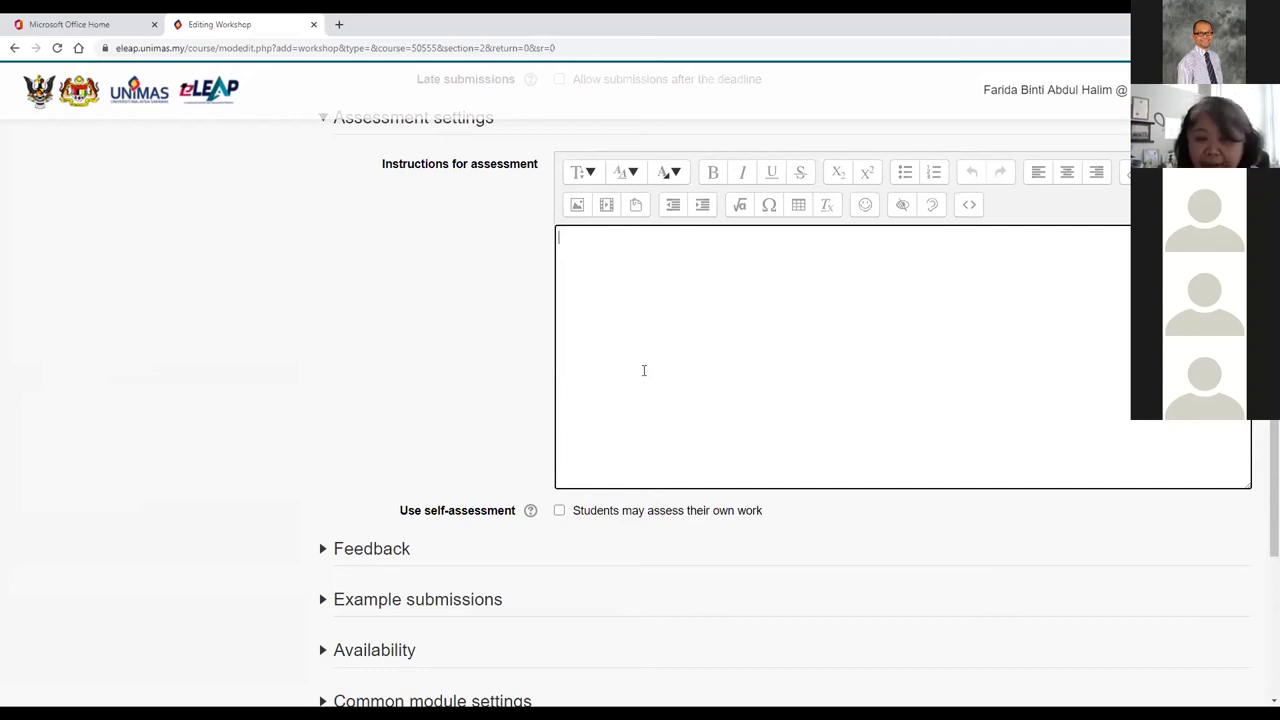
left_click(560, 512)
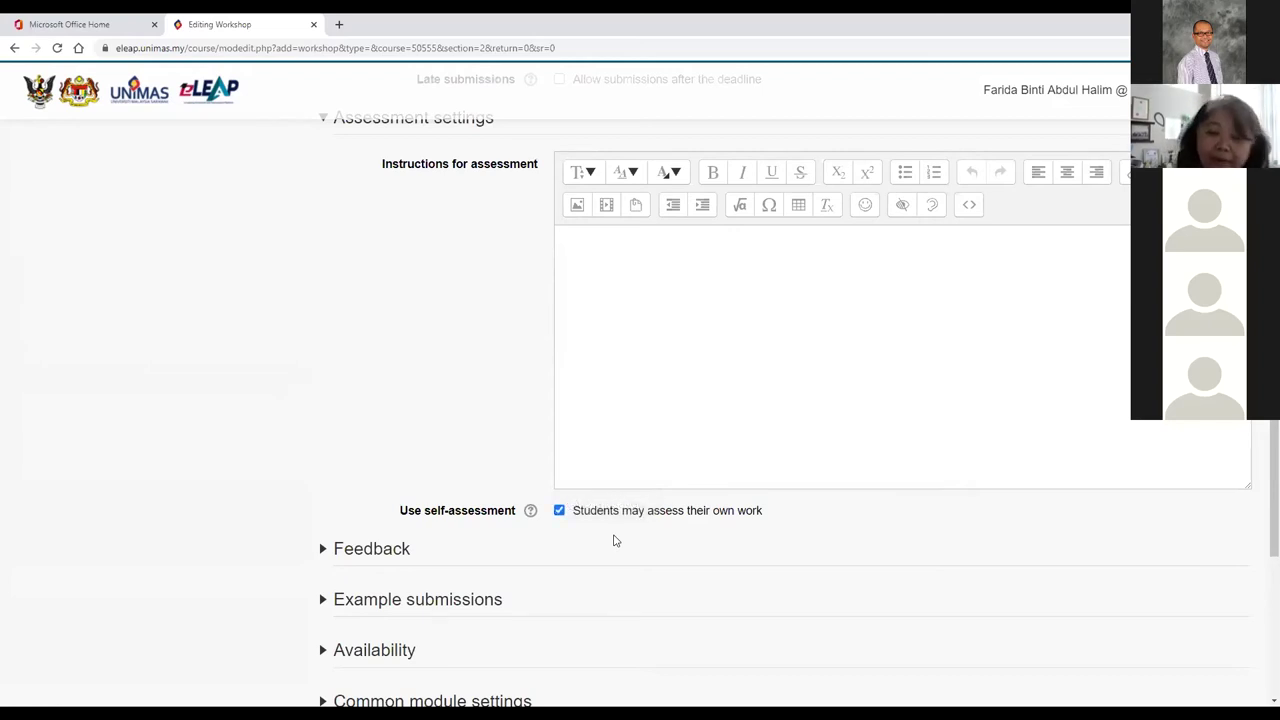
left_click(559, 511)
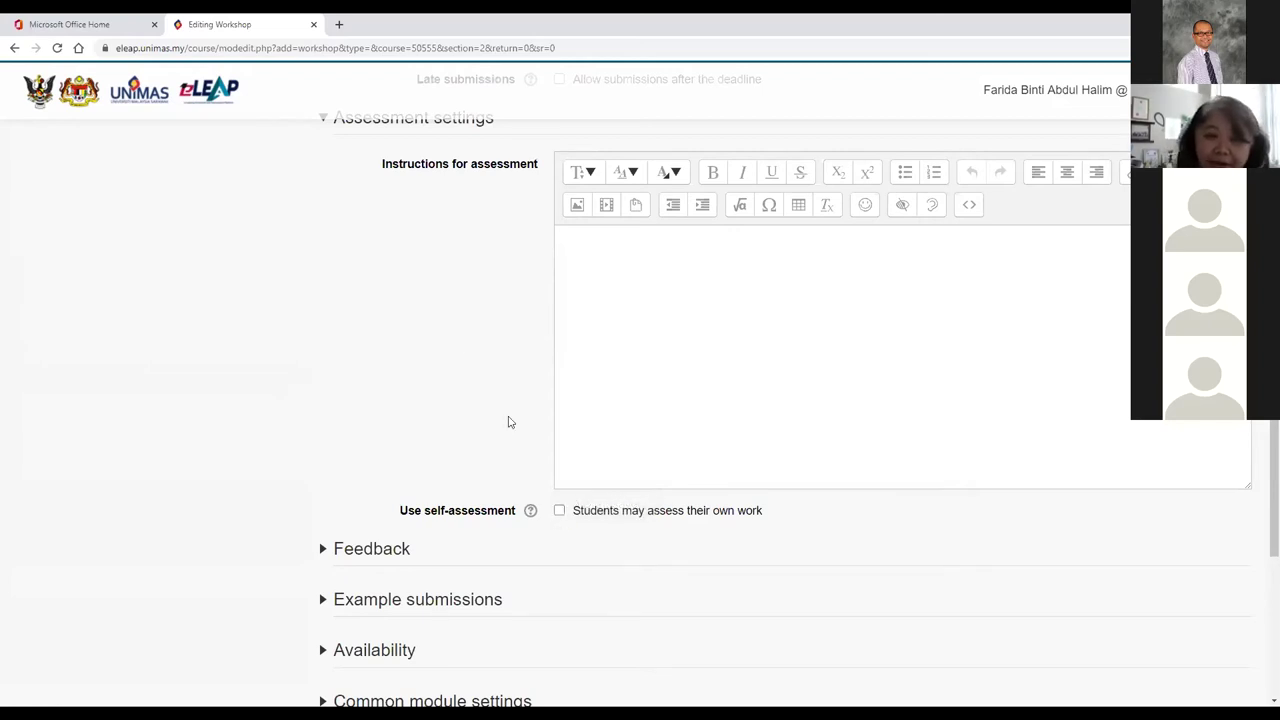
left_click(321, 128)
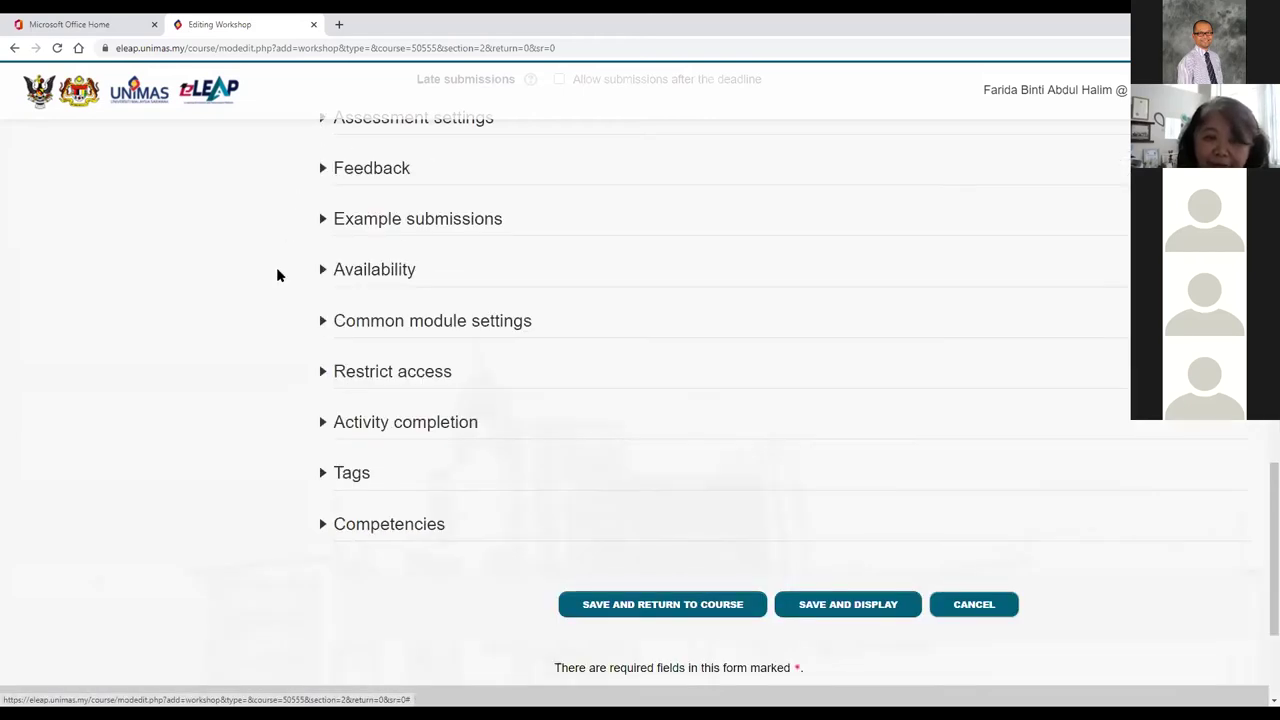
- Expand the Feedback section and set the overall feedback mode to "Enabled and required"
left_click(324, 170)
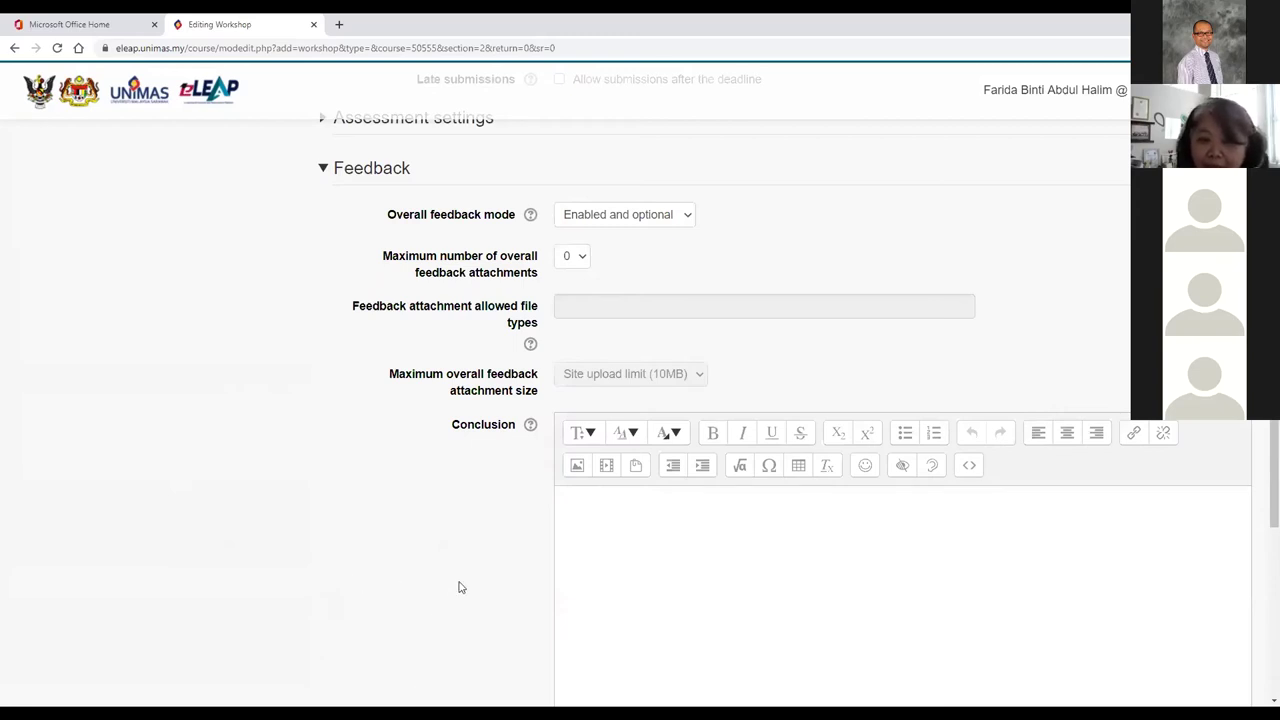
scroll(460, 585, "down", 2)
scroll(449, 480, "up", 3)
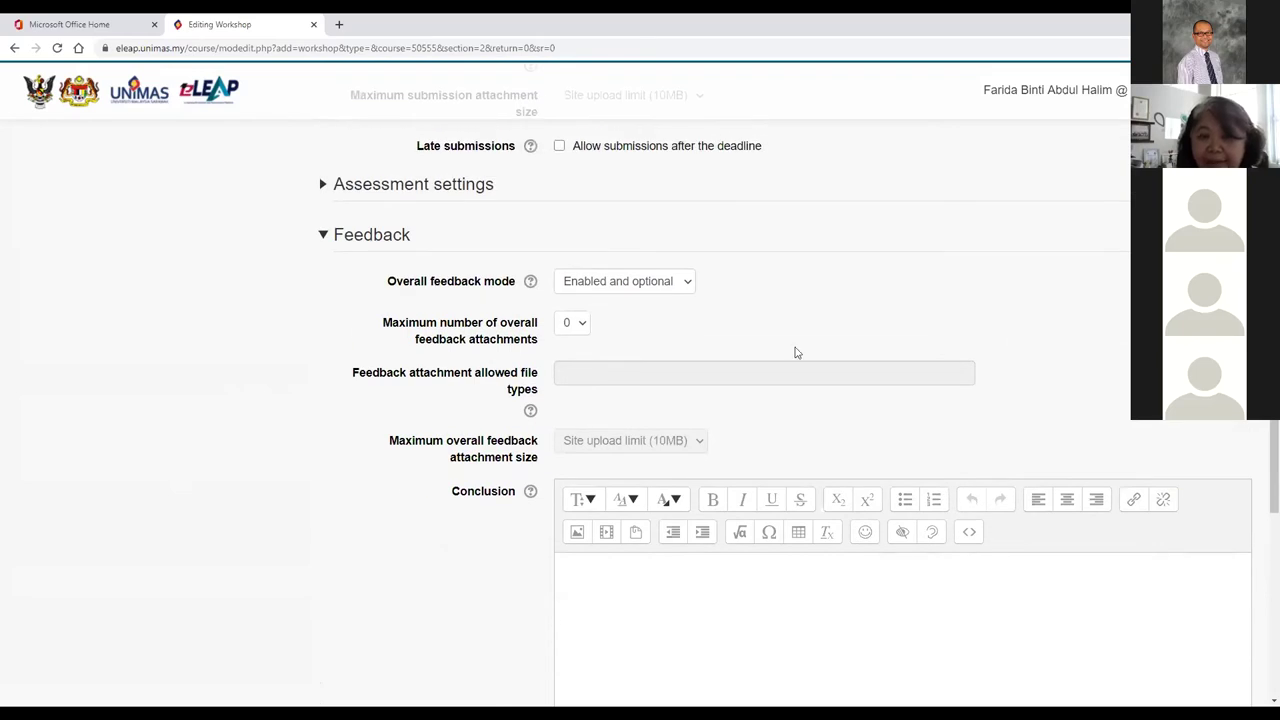
left_click(686, 283)
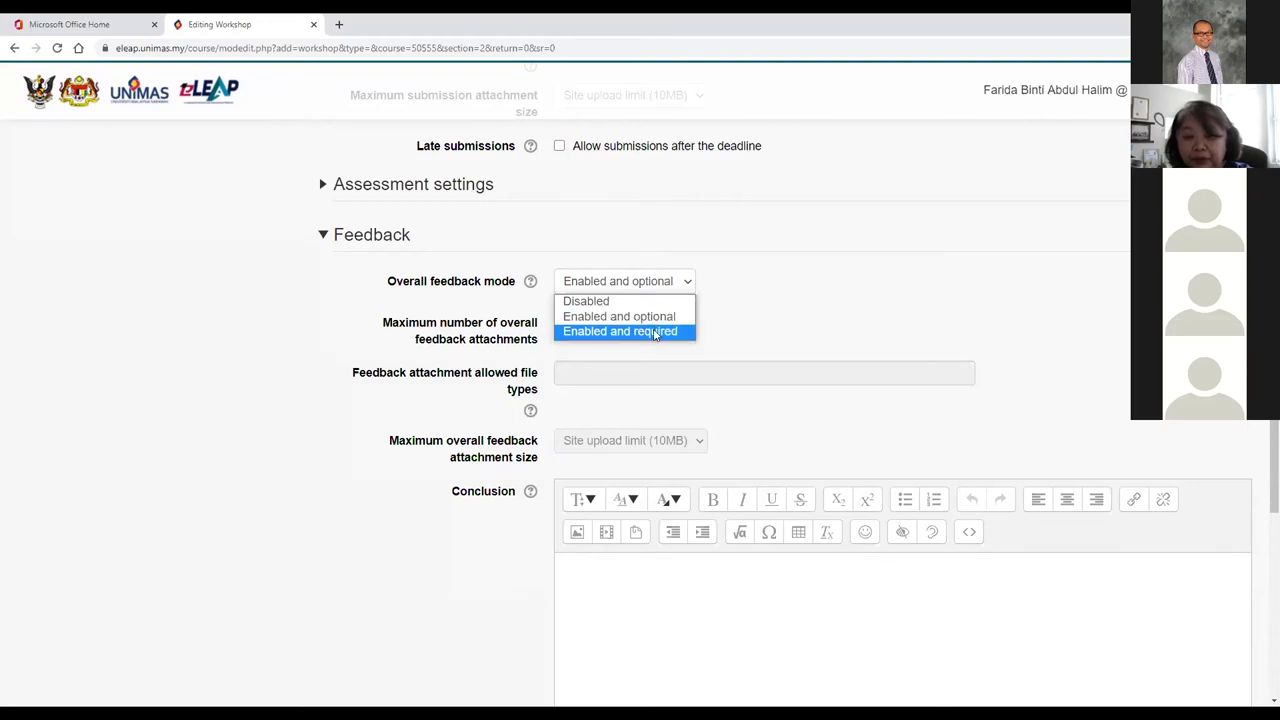
left_click(655, 332)
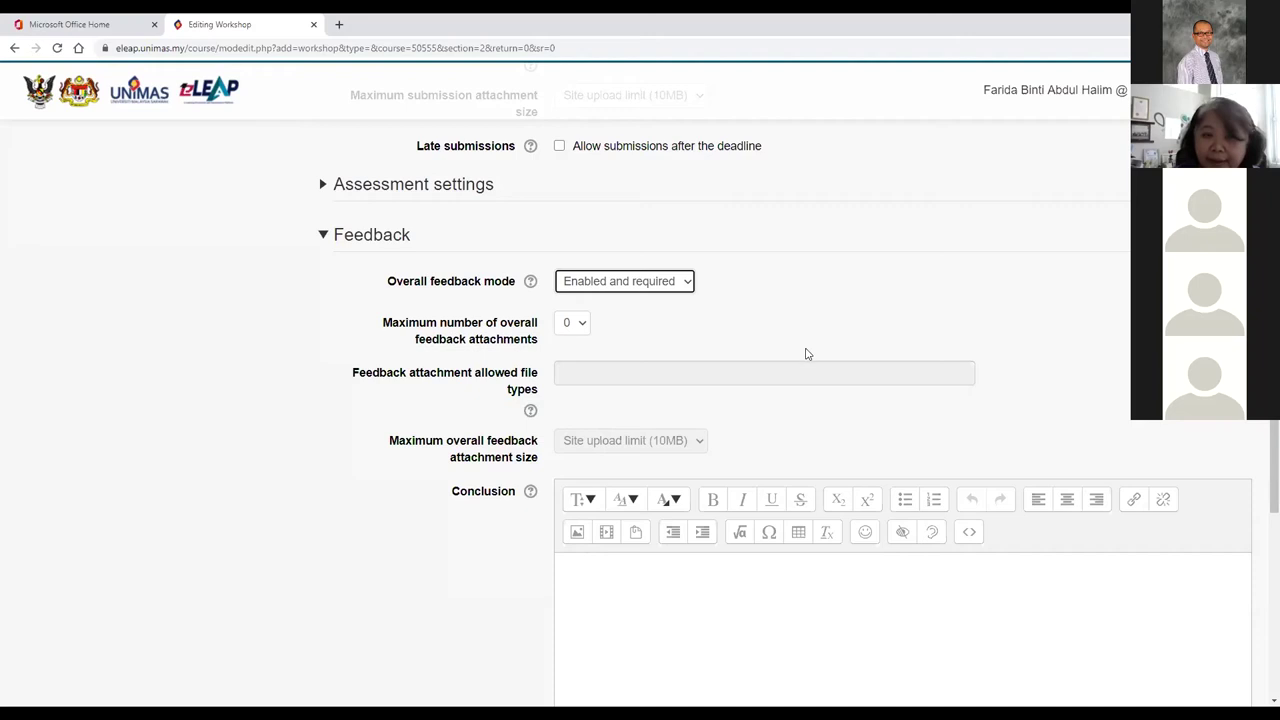
- Try the "Enabled and optional" overall feedback mode, and return the setting to "Enabled and required"
left_click(688, 284)
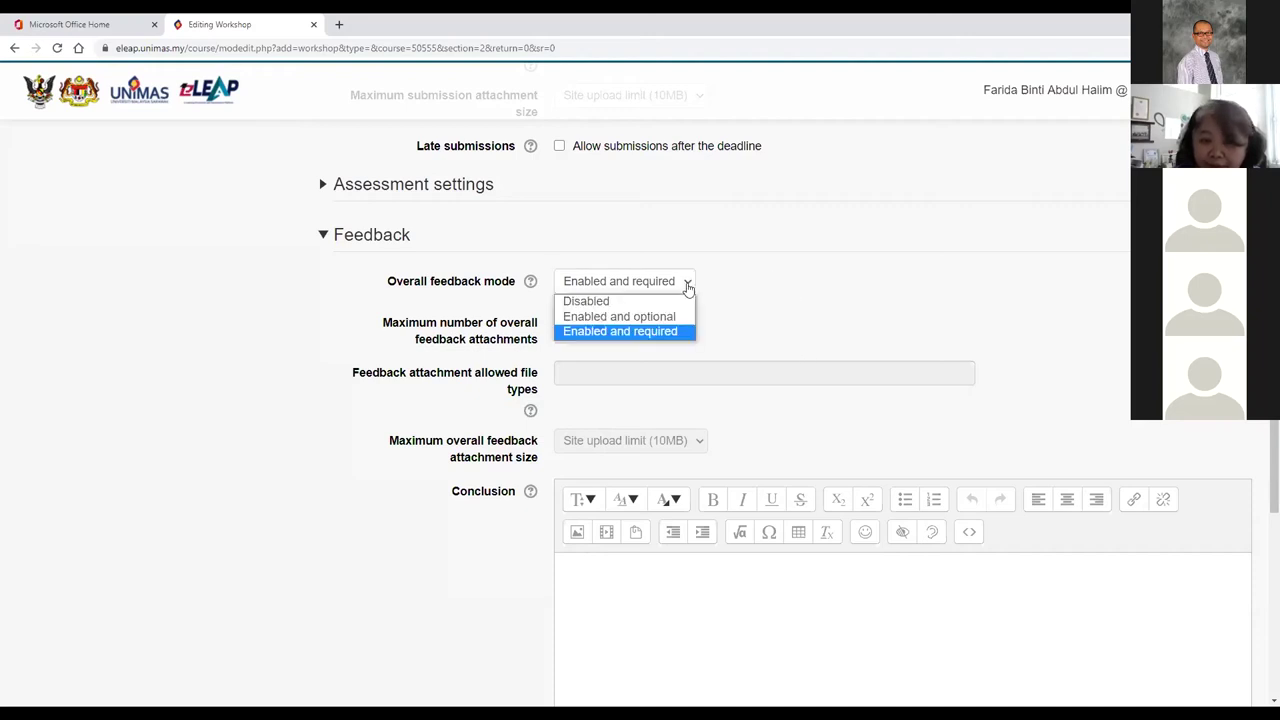
left_click(633, 318)
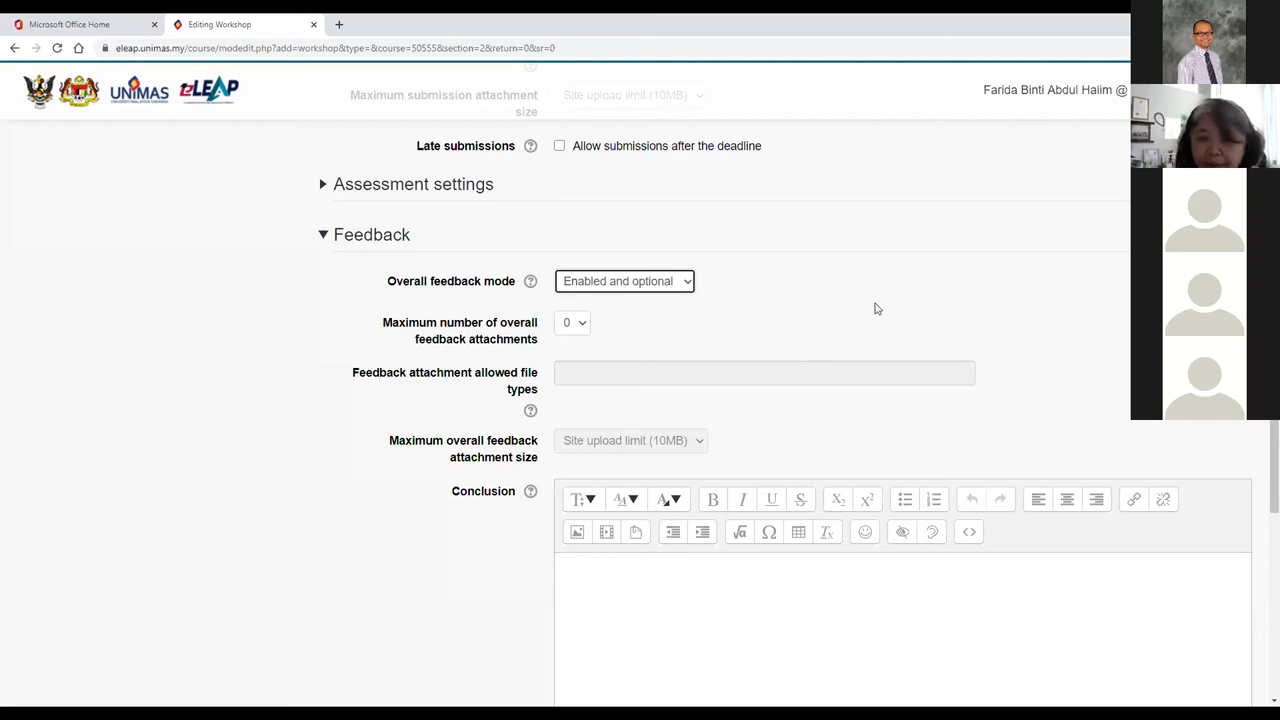
left_click(686, 288)
left_click(655, 331)
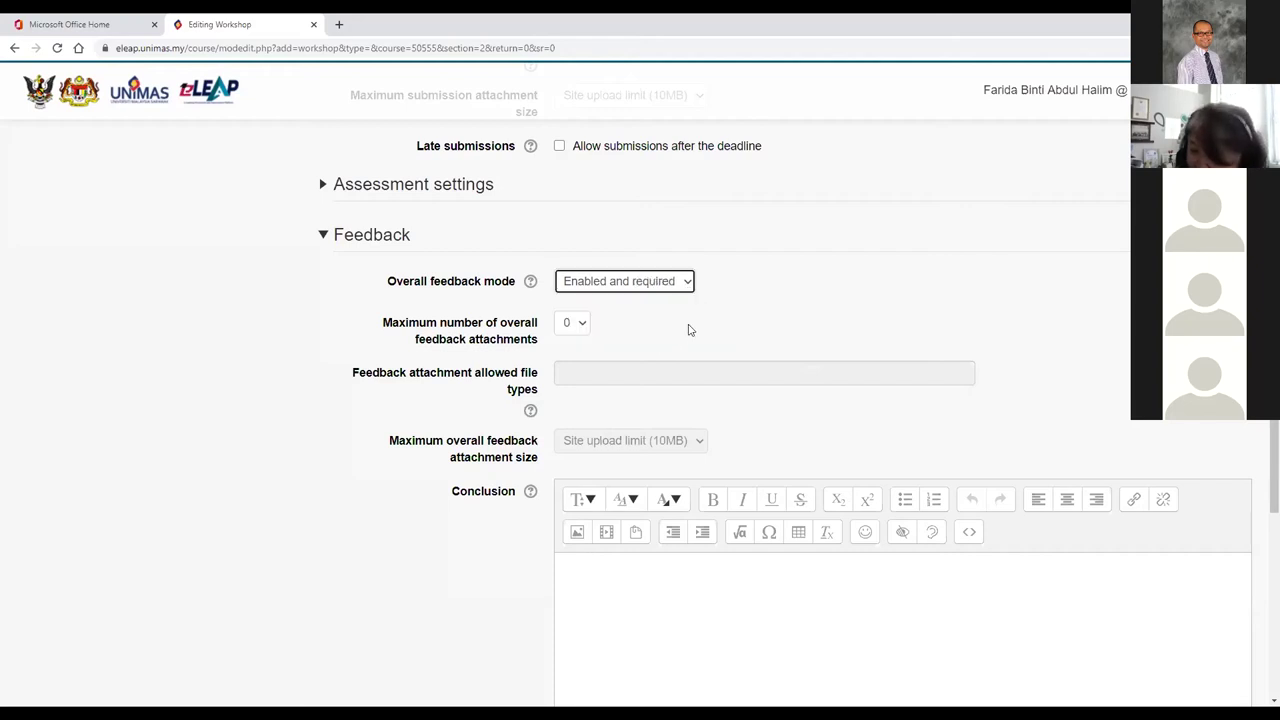
- Set the maximum number of overall feedback attachments to 1 and collapse the Feedback section
left_click(578, 326)
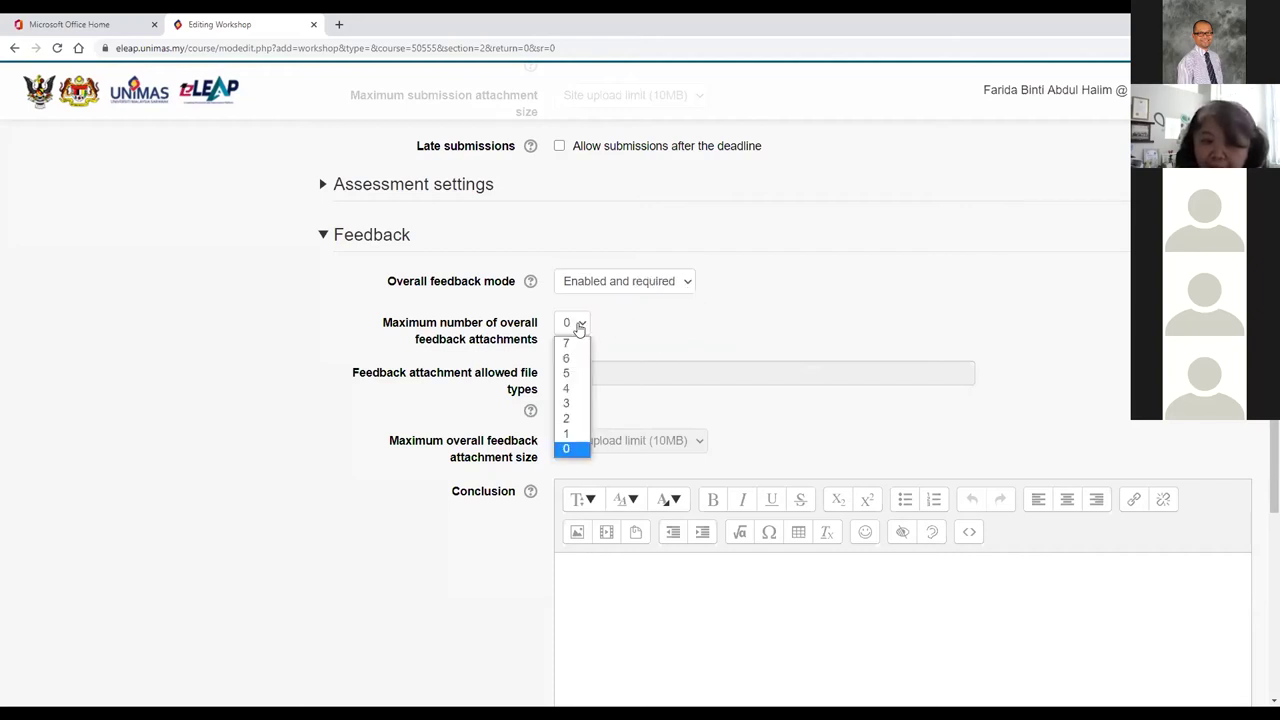
left_click(574, 420)
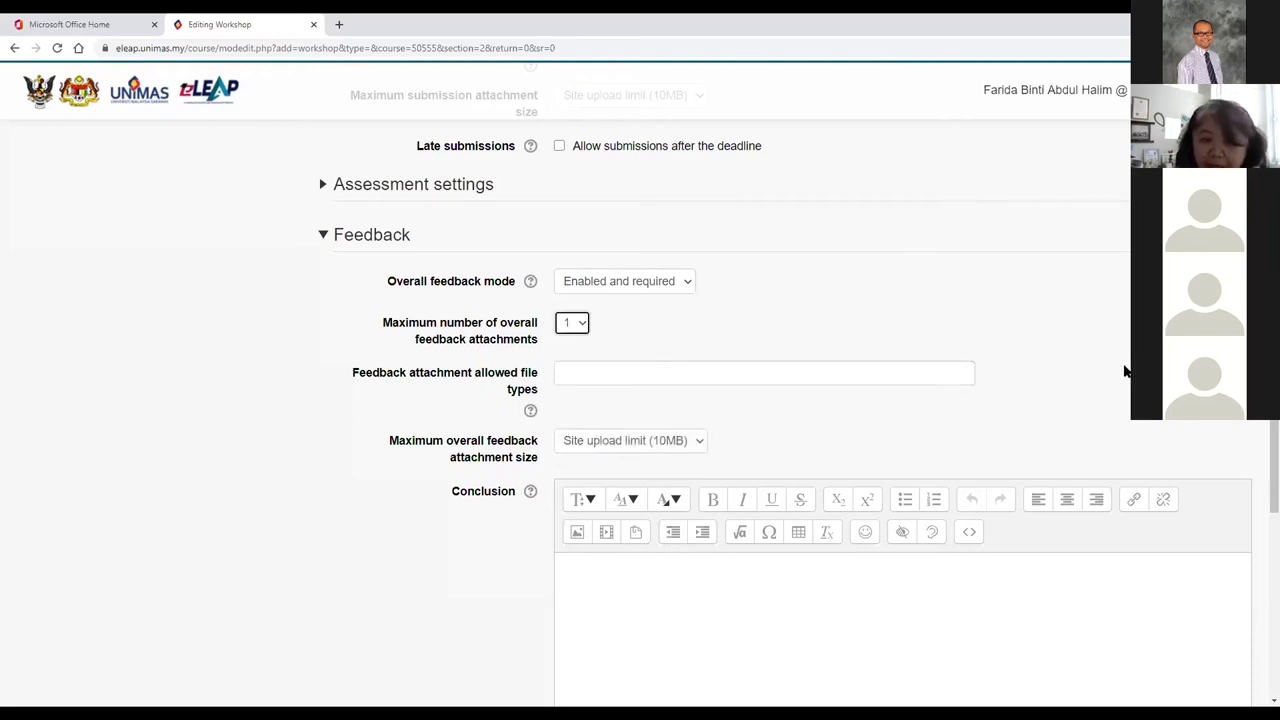
left_click(808, 369)
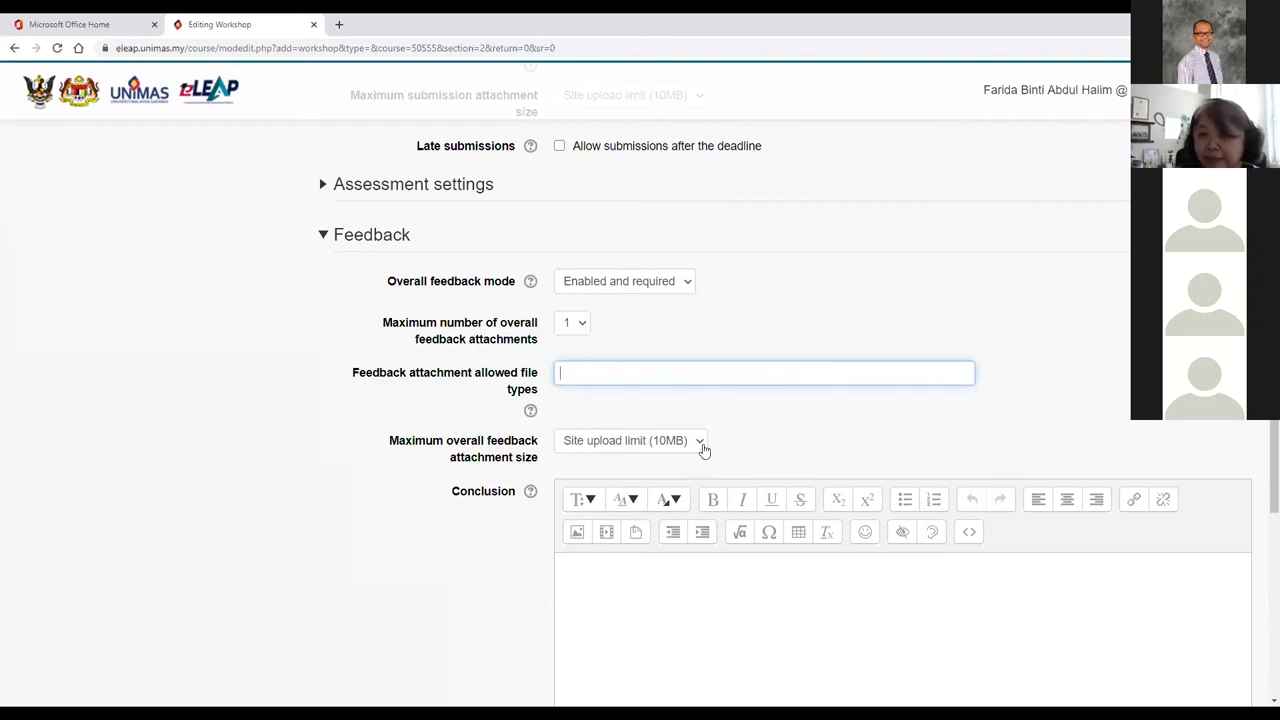
scroll(399, 534, "down", 2)
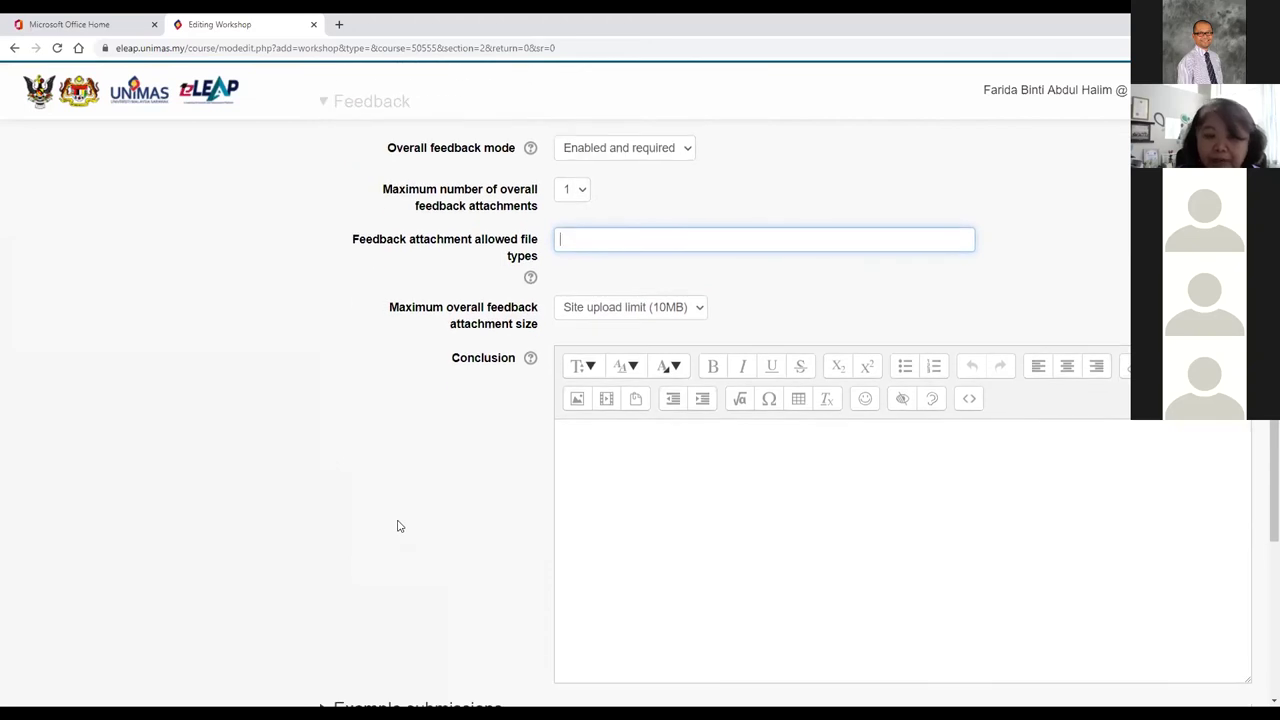
scroll(397, 526, "down", 2)
scroll(394, 523, "up", 4)
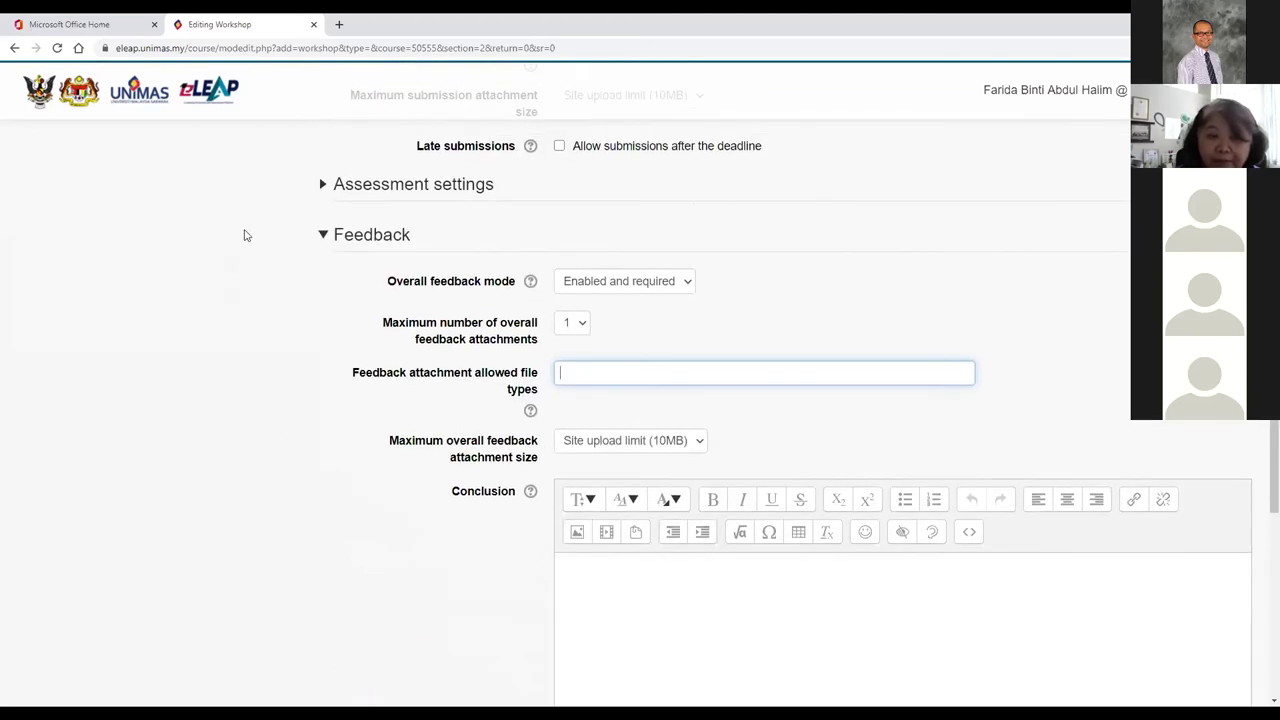
left_click(324, 240)
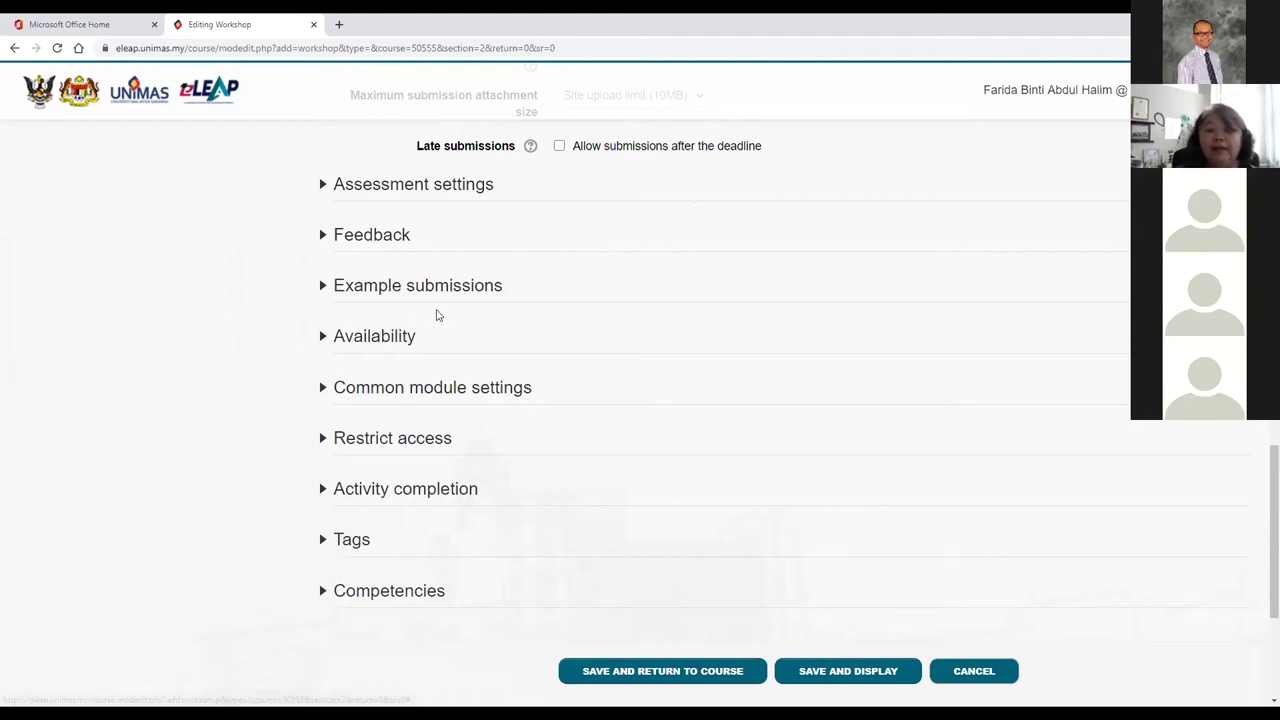
- Look over the Example submissions section, and enable the opening and deadline dates for both submissions and assessment under Availability
left_click(325, 288)
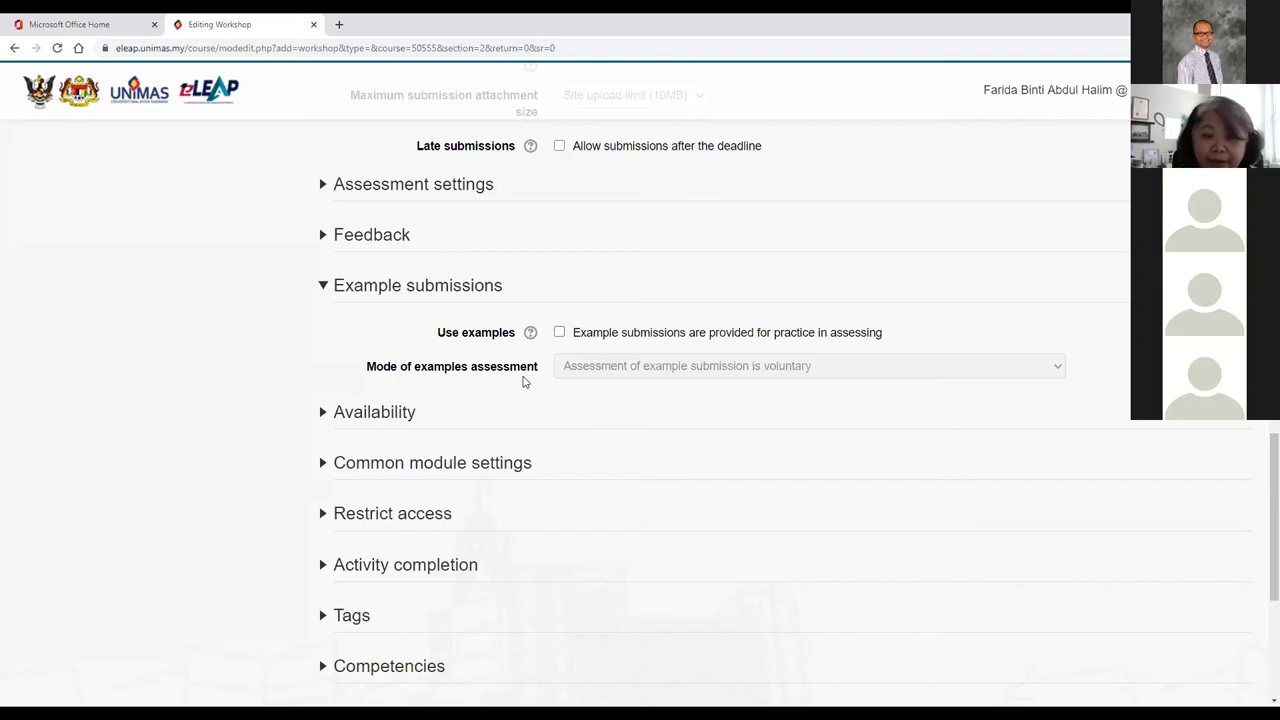
left_click(323, 287)
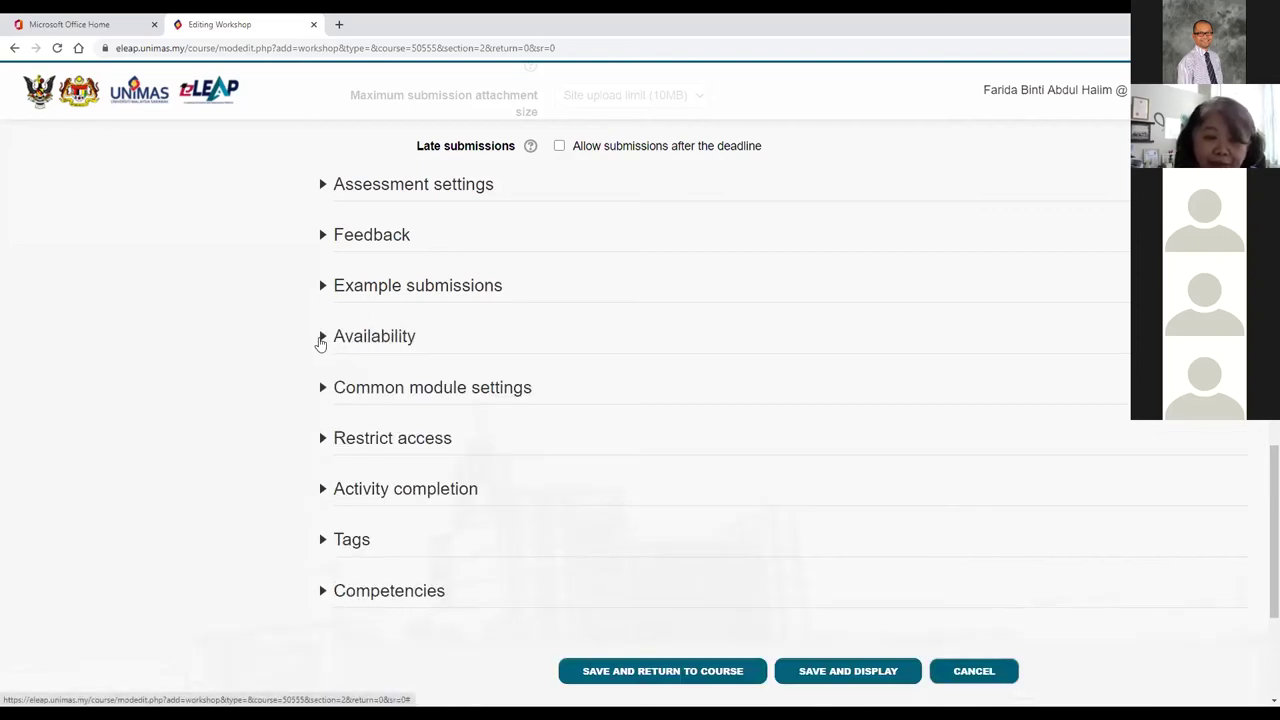
left_click(322, 337)
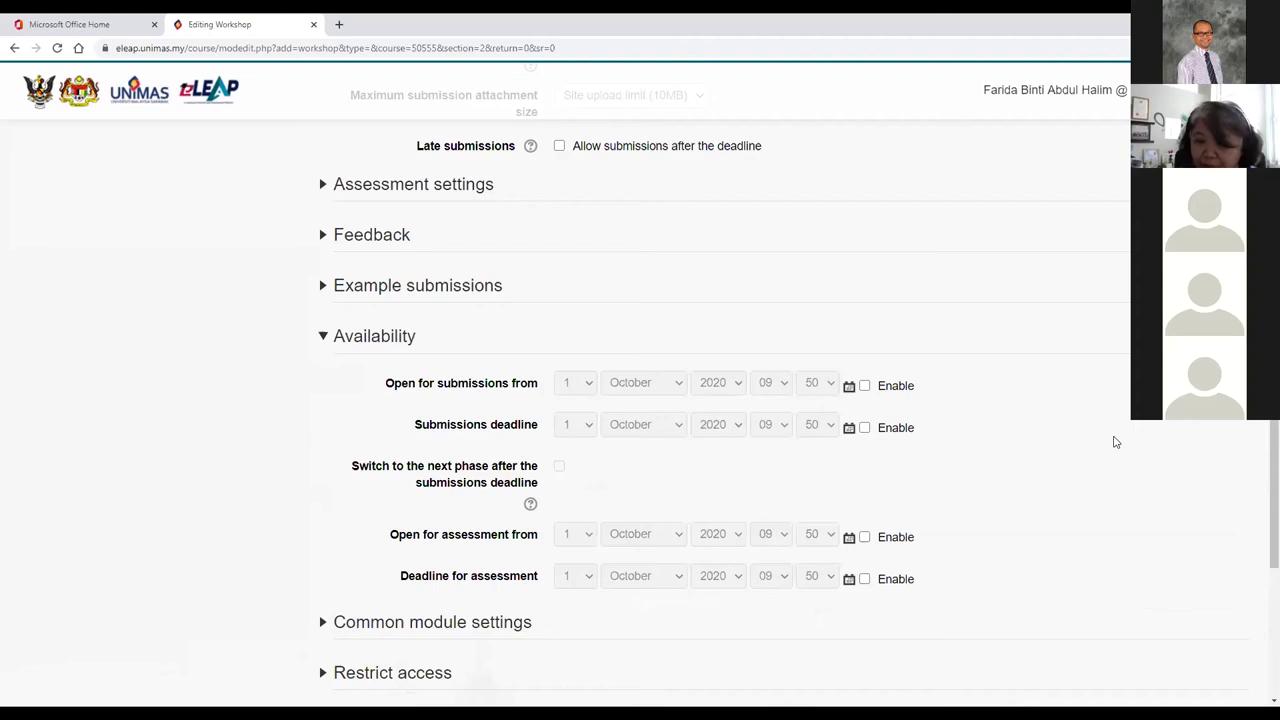
left_click(866, 387)
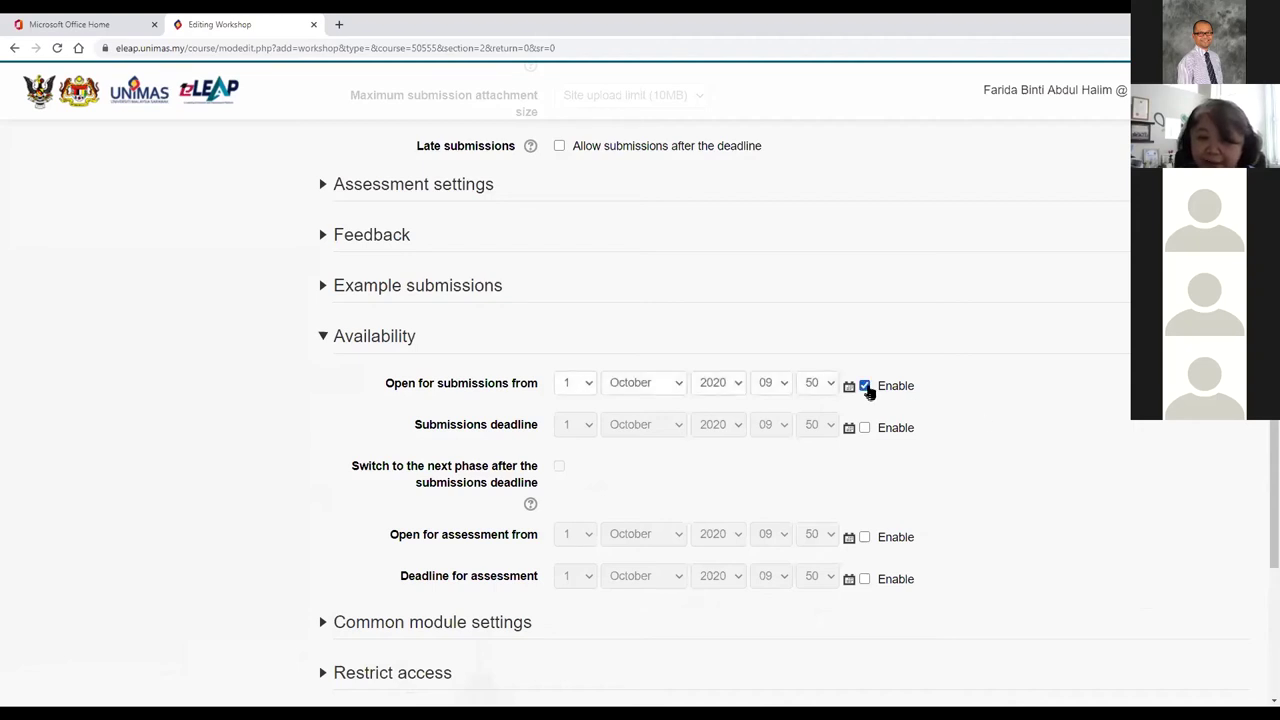
left_click(865, 428)
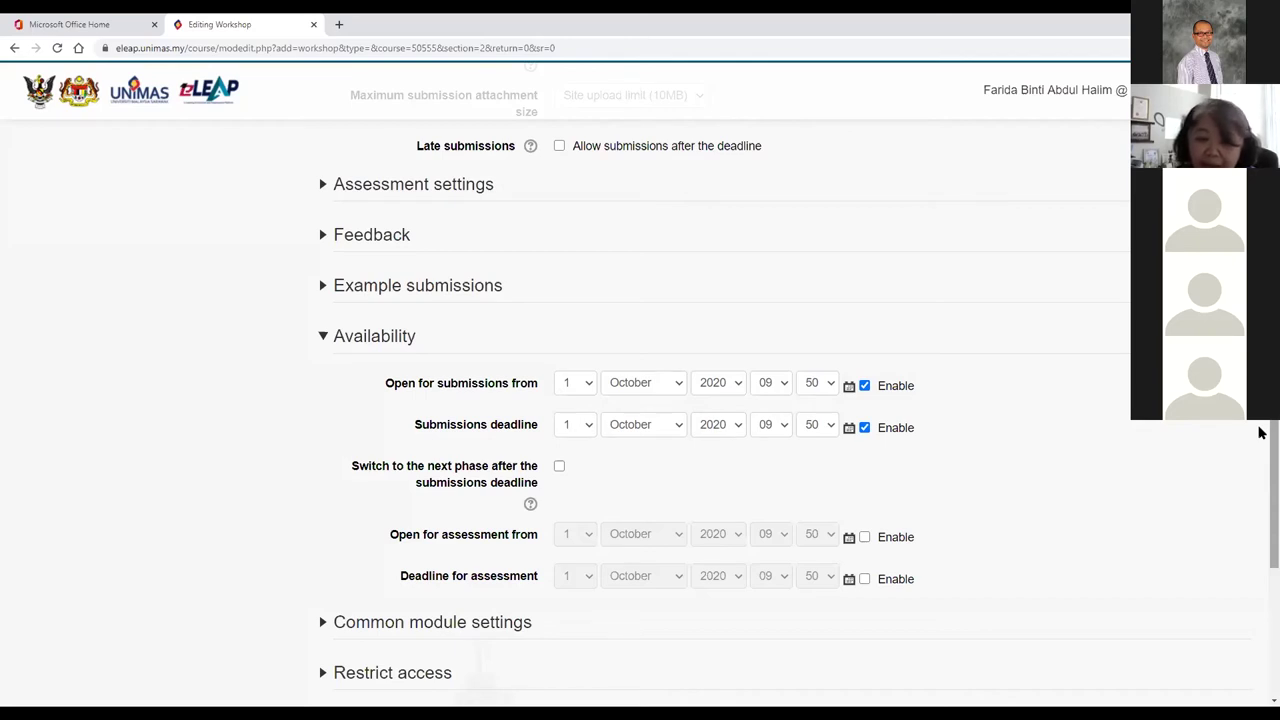
left_click(865, 538)
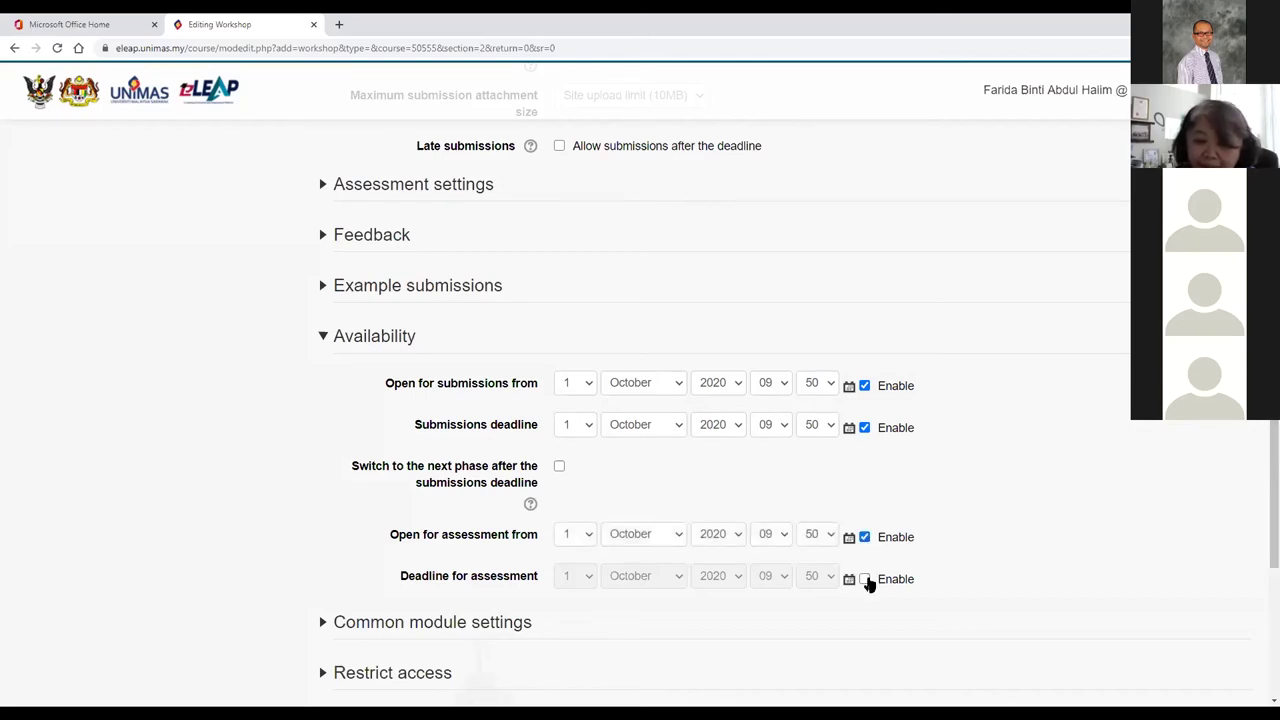
left_click(865, 580)
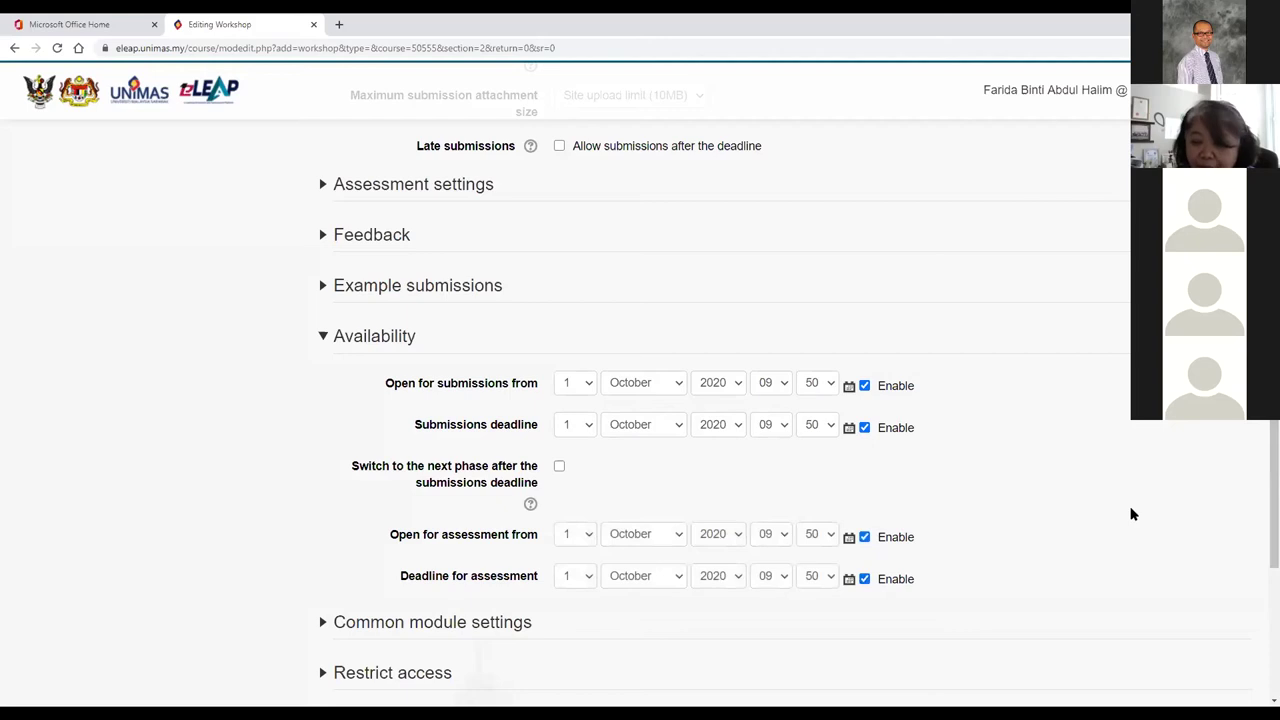
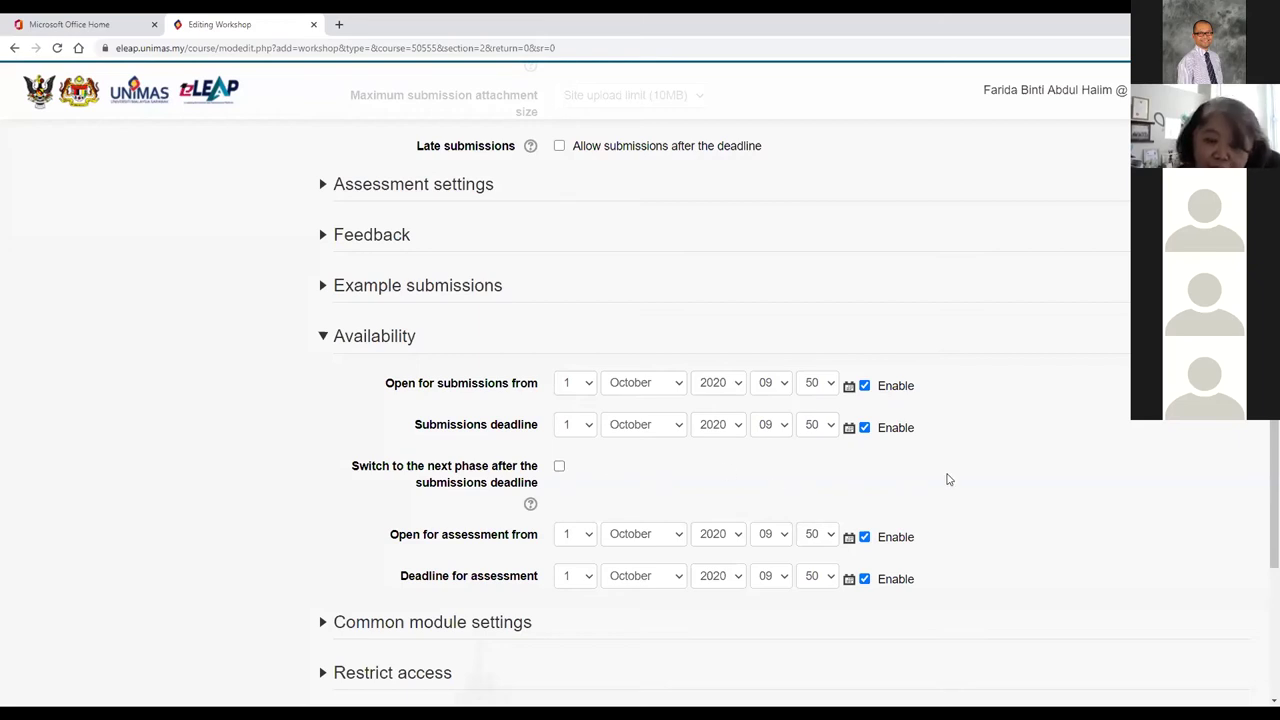
- Look over the Group mode choices in the Common module settings and open the help text explaining them
scroll(1090, 490, "down", 1)
scroll(1092, 490, "down", 2)
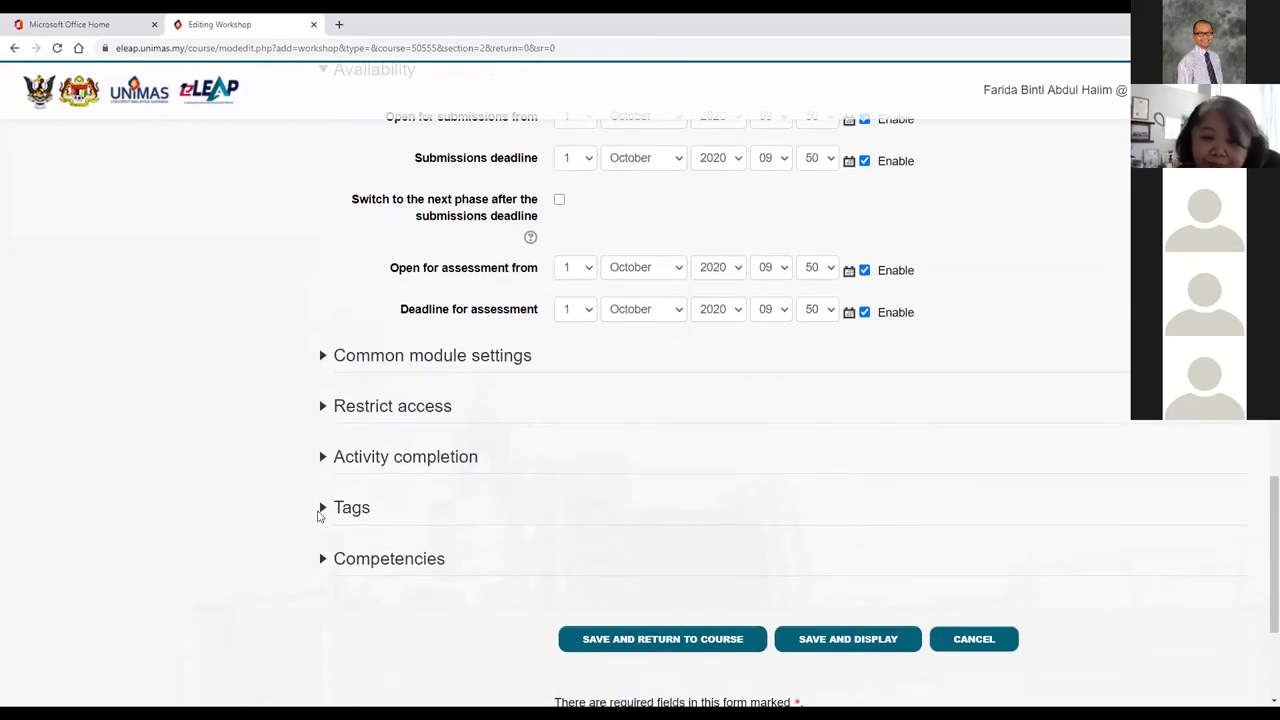
left_click(370, 358)
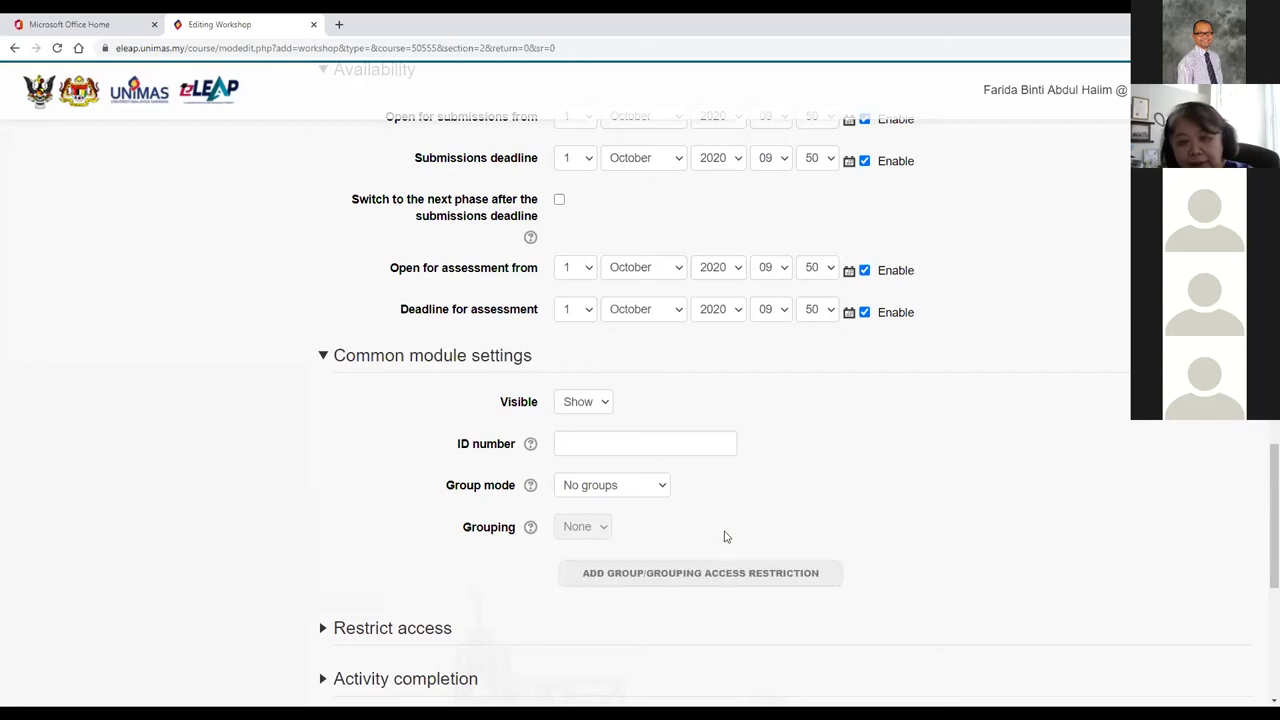
left_click(662, 488)
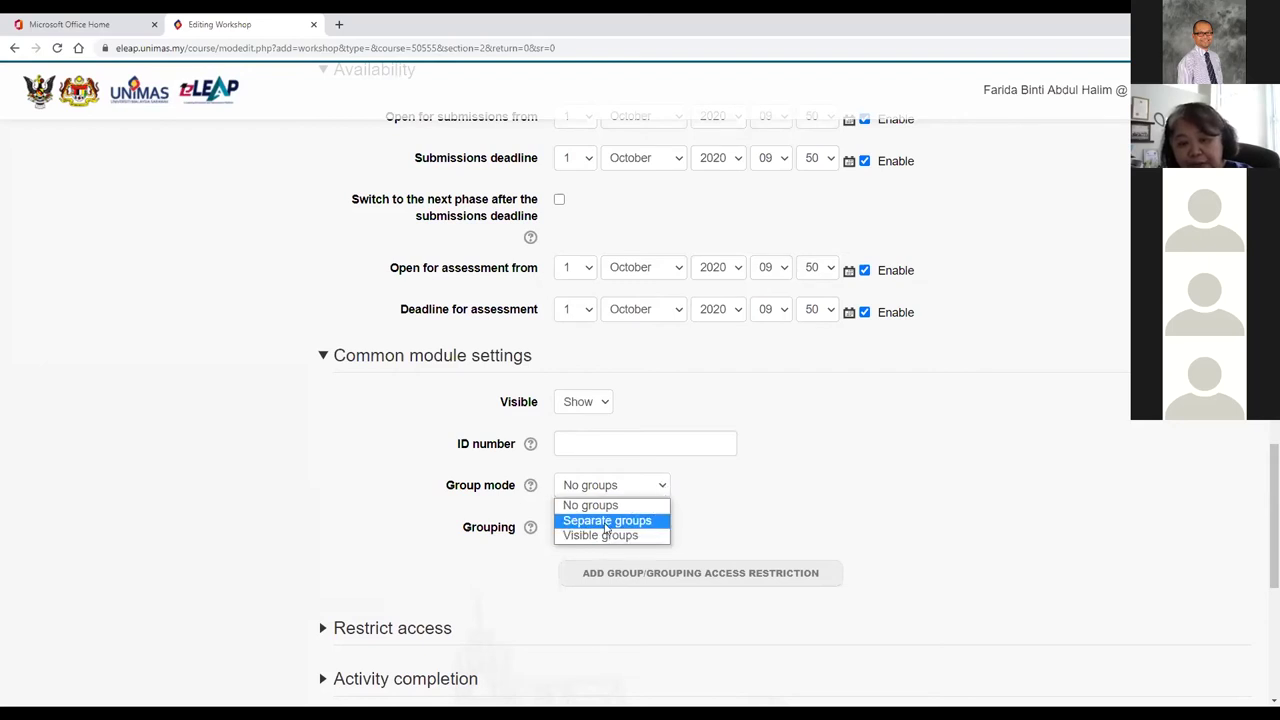
left_click(530, 486)
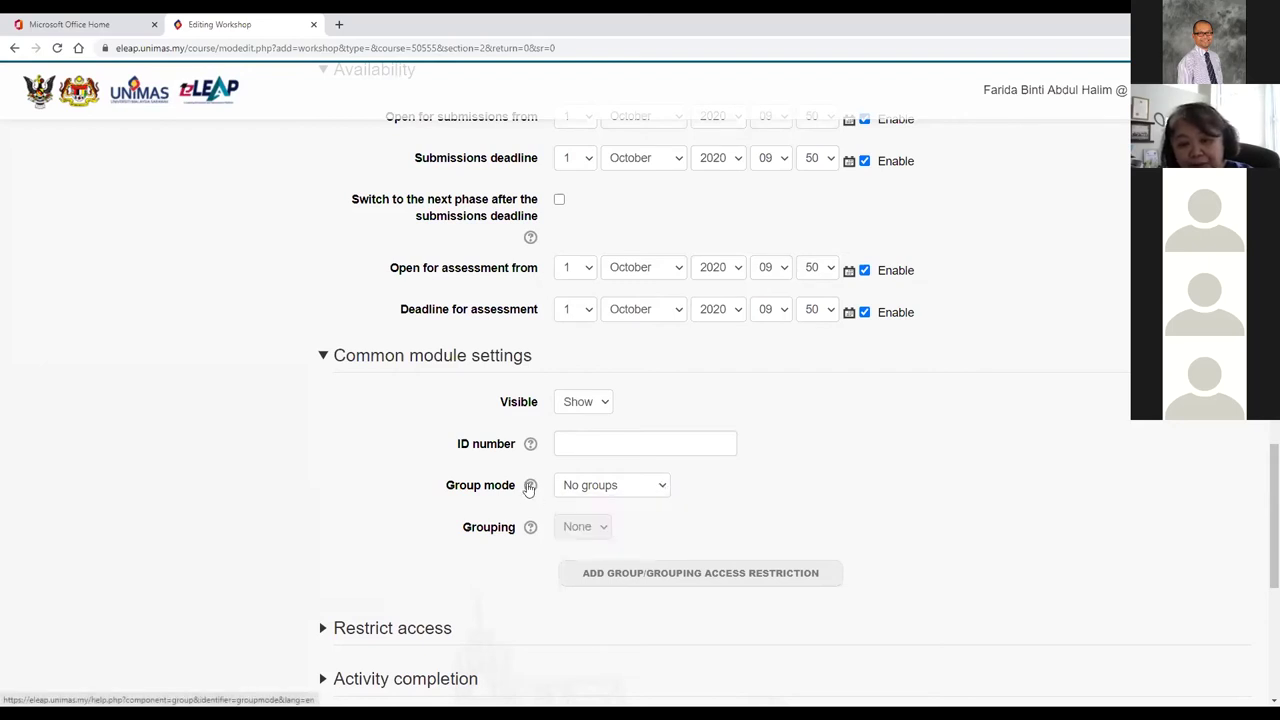
left_click(531, 486)
scroll(1140, 505, "down", 1)
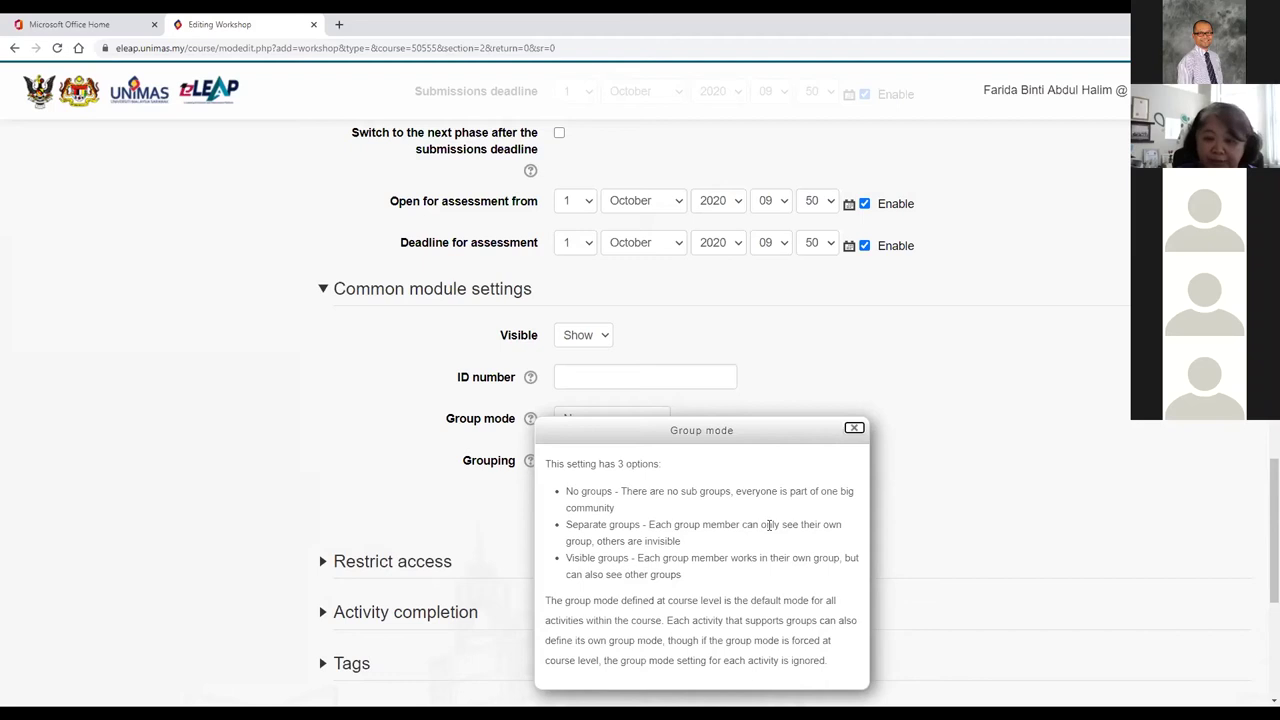
- Close the group mode help, look over the Restrict access and Activity completion sections, and read the completion tracking choices and help text
left_click(990, 497)
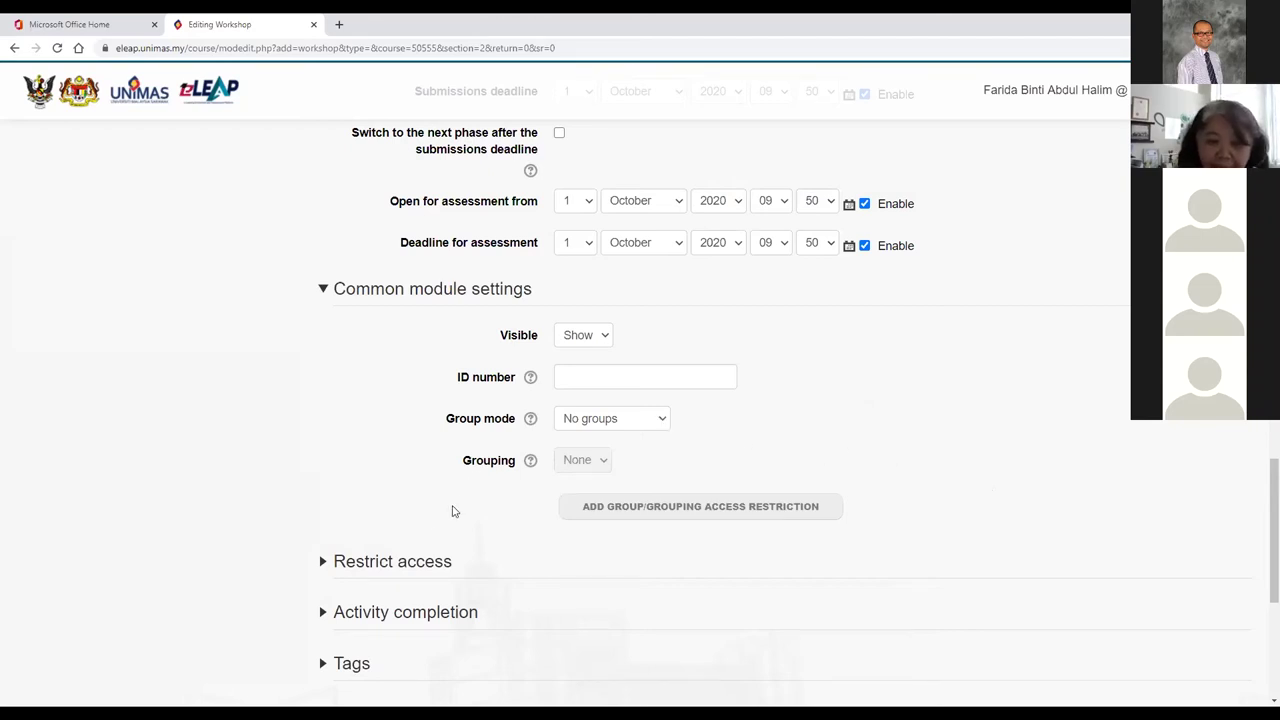
left_click(421, 562)
scroll(1148, 511, "down", 3)
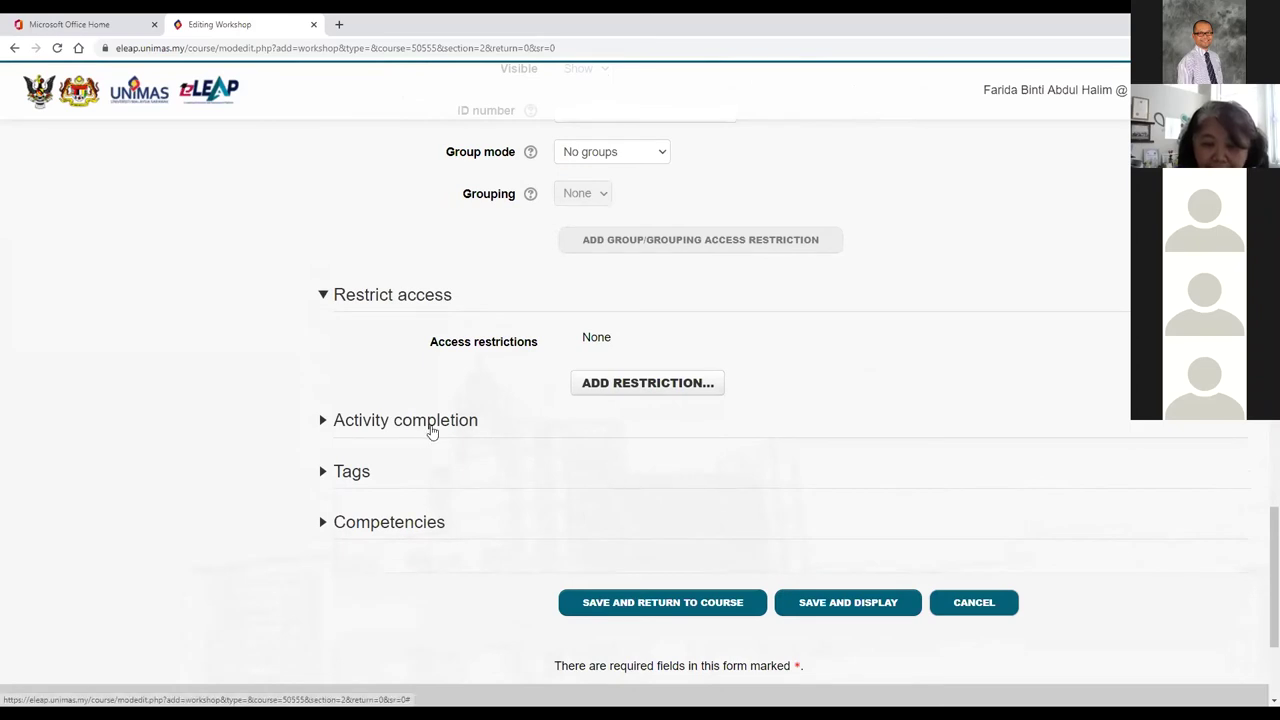
left_click(428, 430)
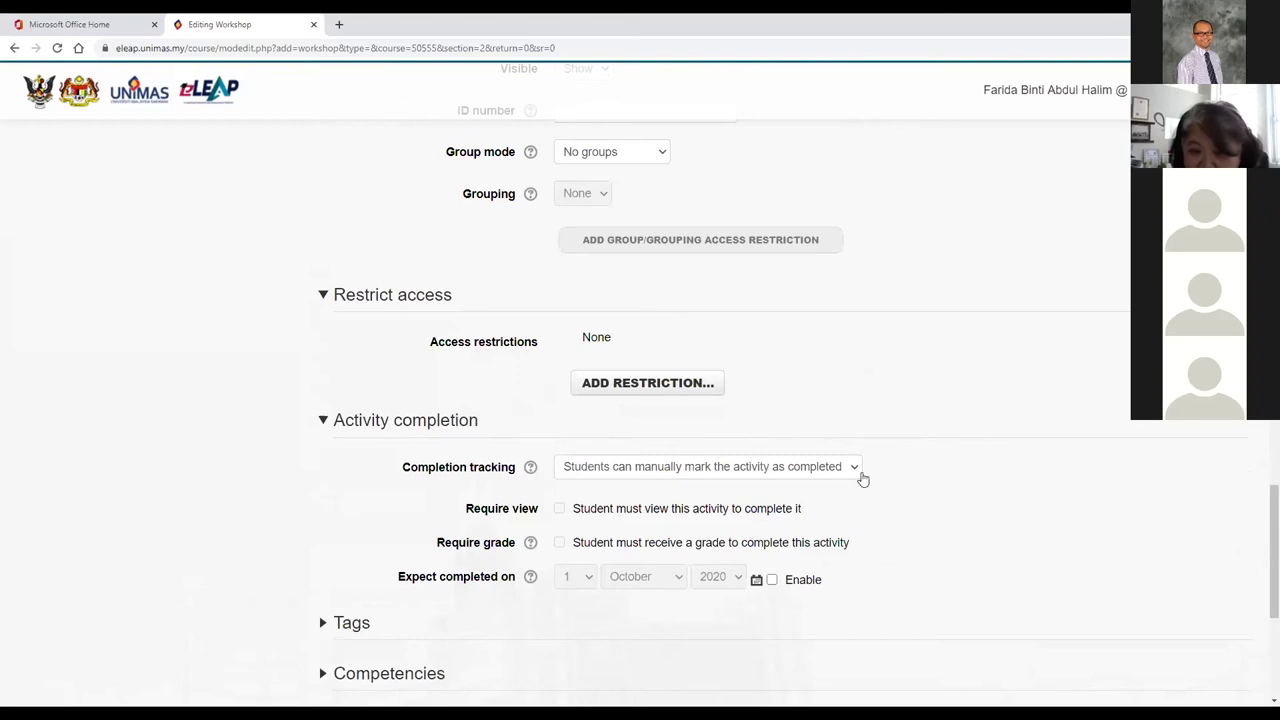
scroll(1030, 470, "down", 2)
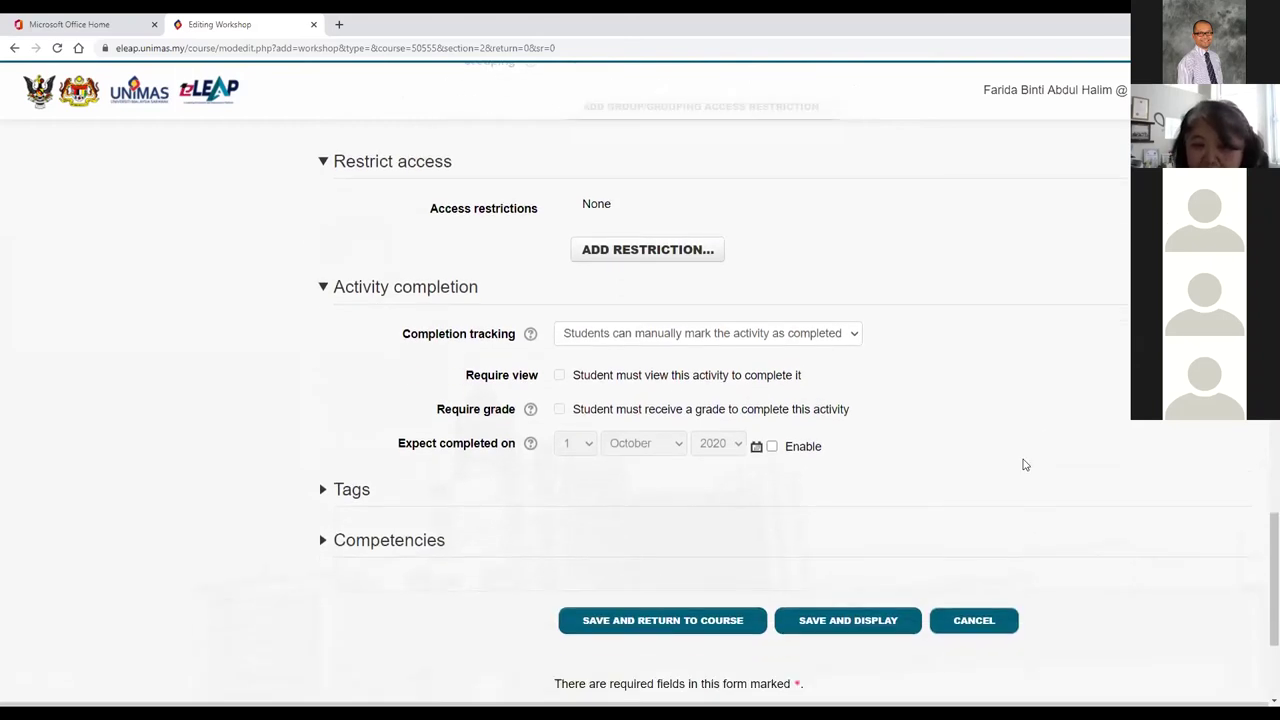
left_click(850, 336)
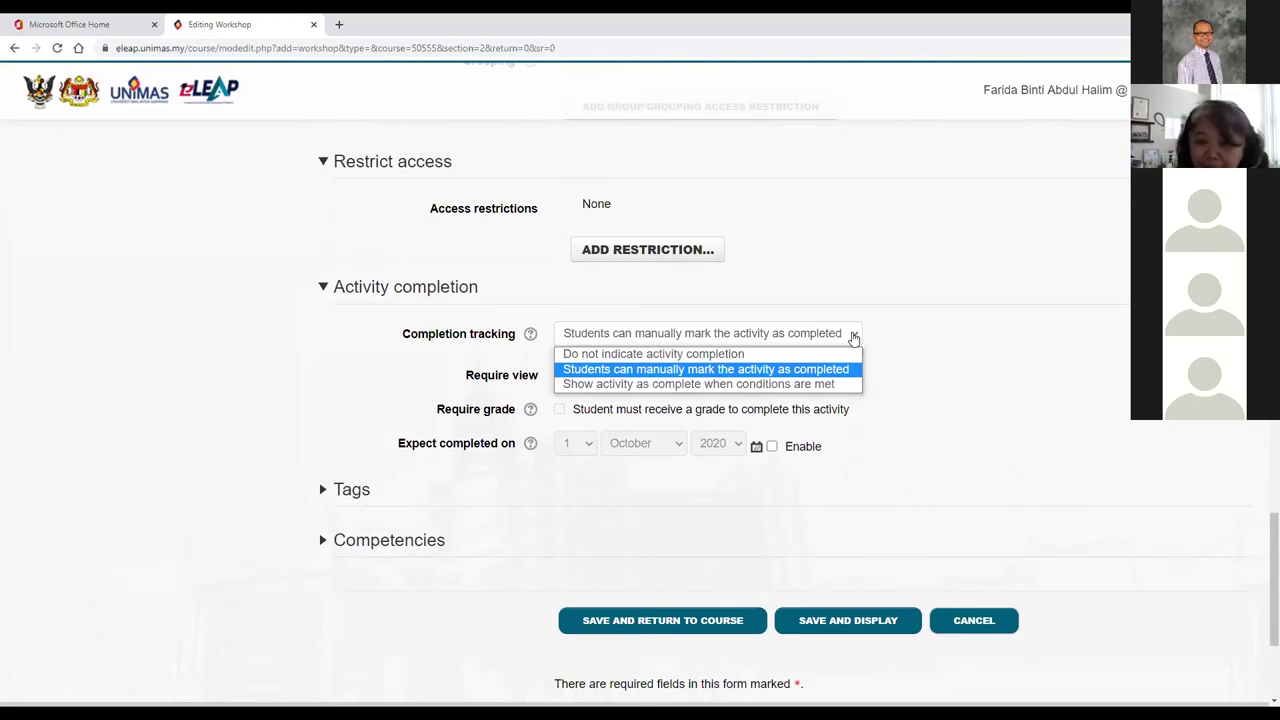
left_click(531, 335)
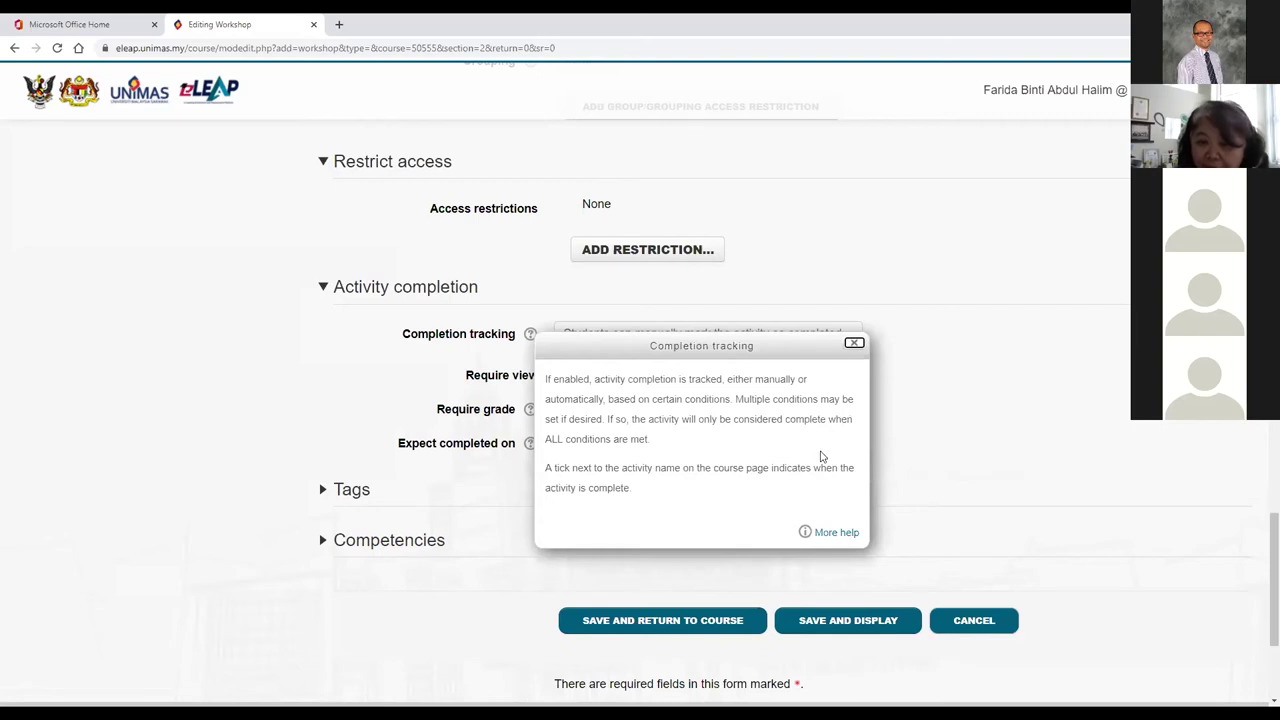
left_click(854, 343)
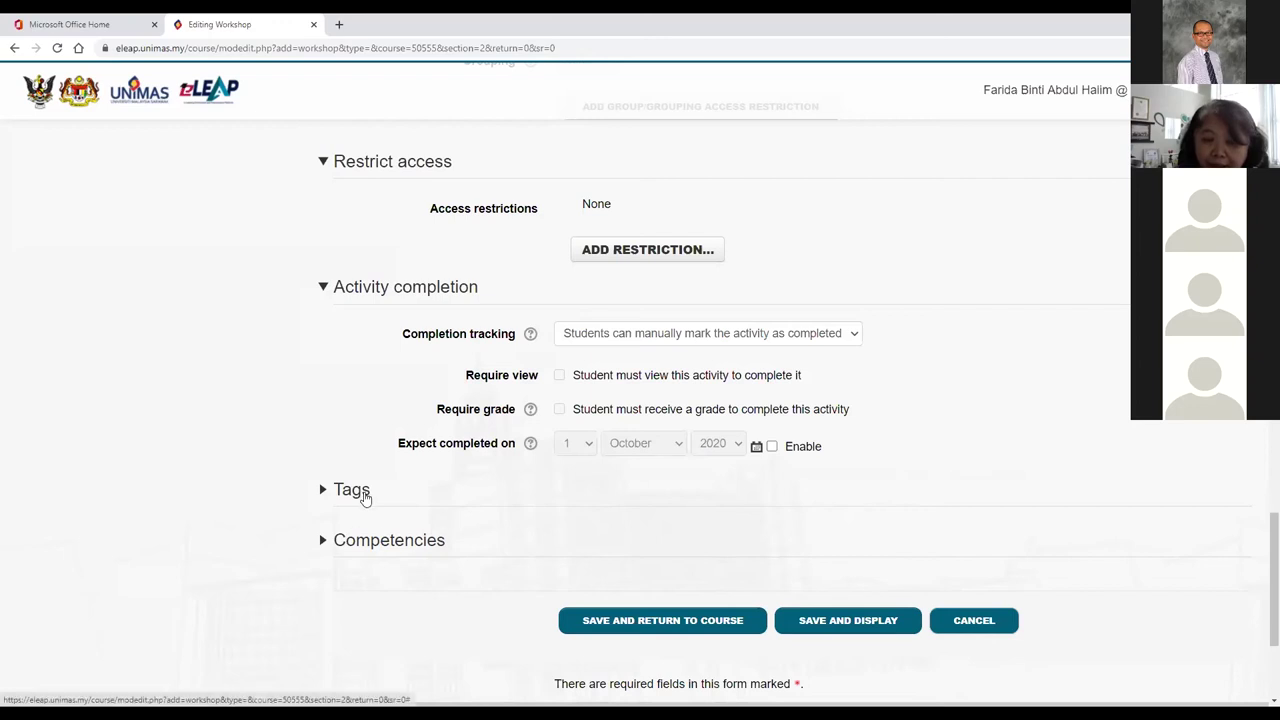
- Expand the Tags section and try to save the workshop and return to the course
left_click(362, 493)
scroll(263, 509, "down", 3)
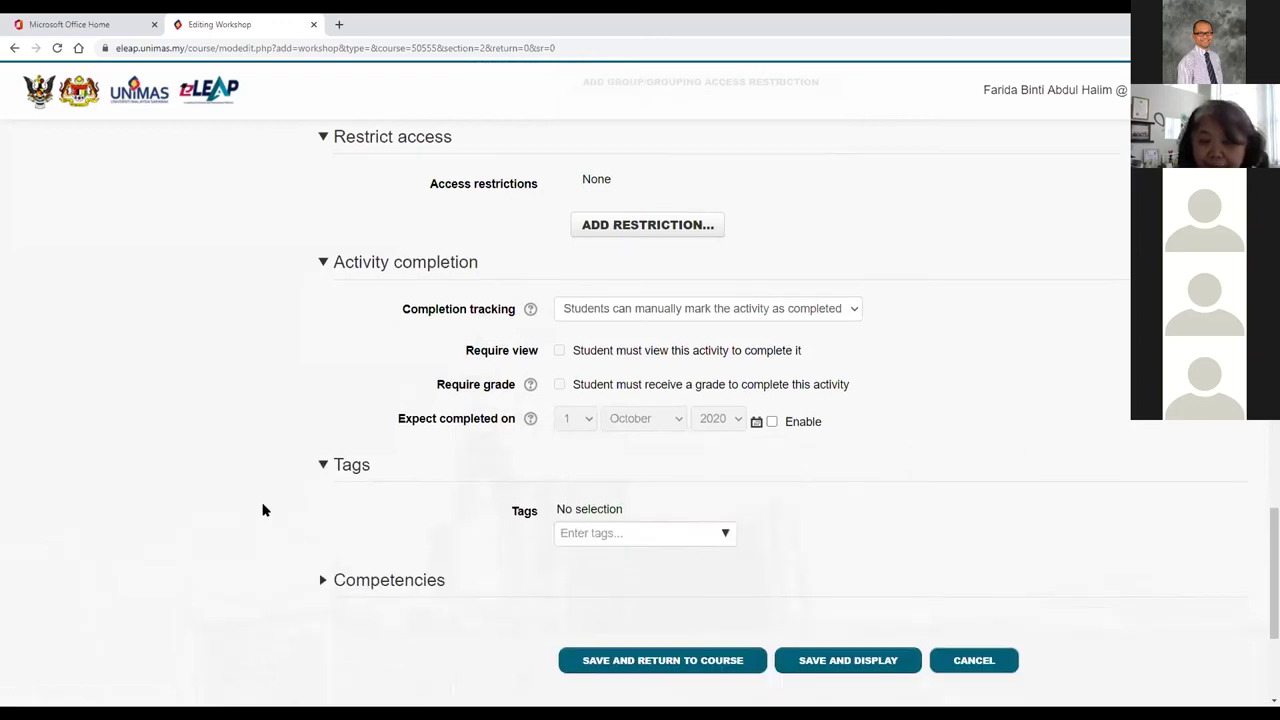
left_click(705, 420)
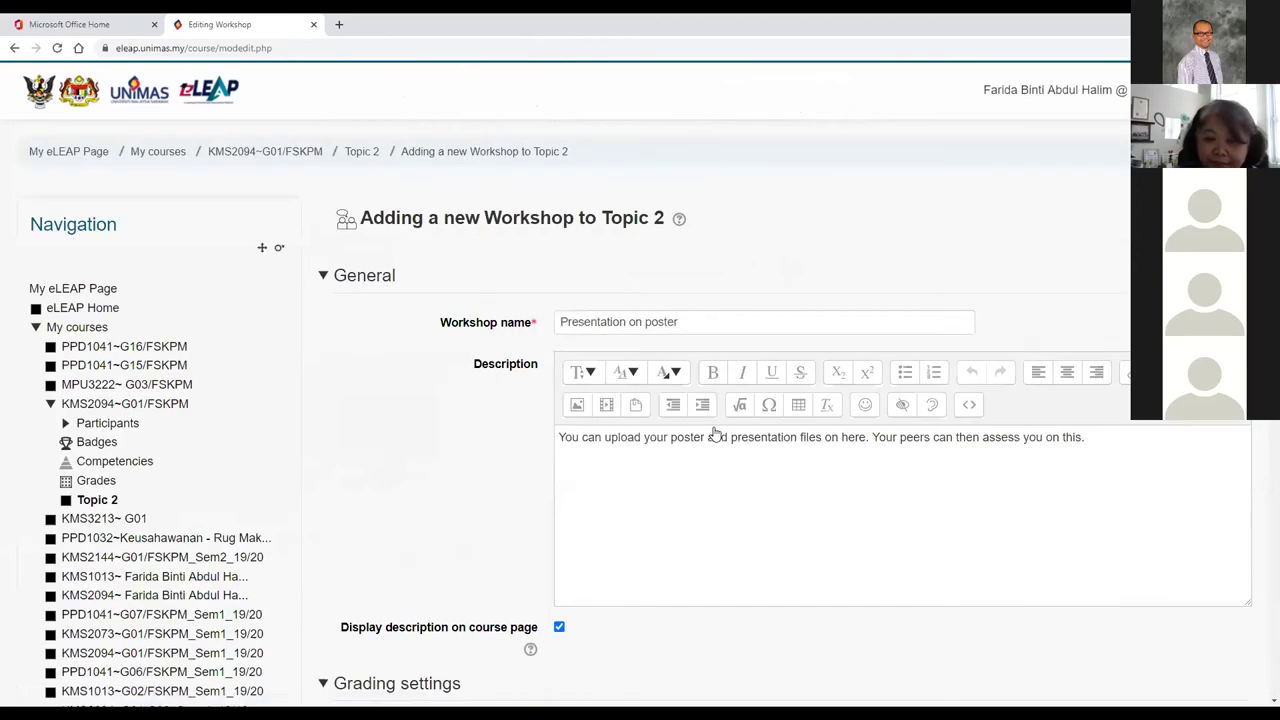
- Set the submissions deadline and the assessment deadline to 10:50 on 1 October 2020, and try to save the workshop and return to the course
scroll(483, 467, "down", 4)
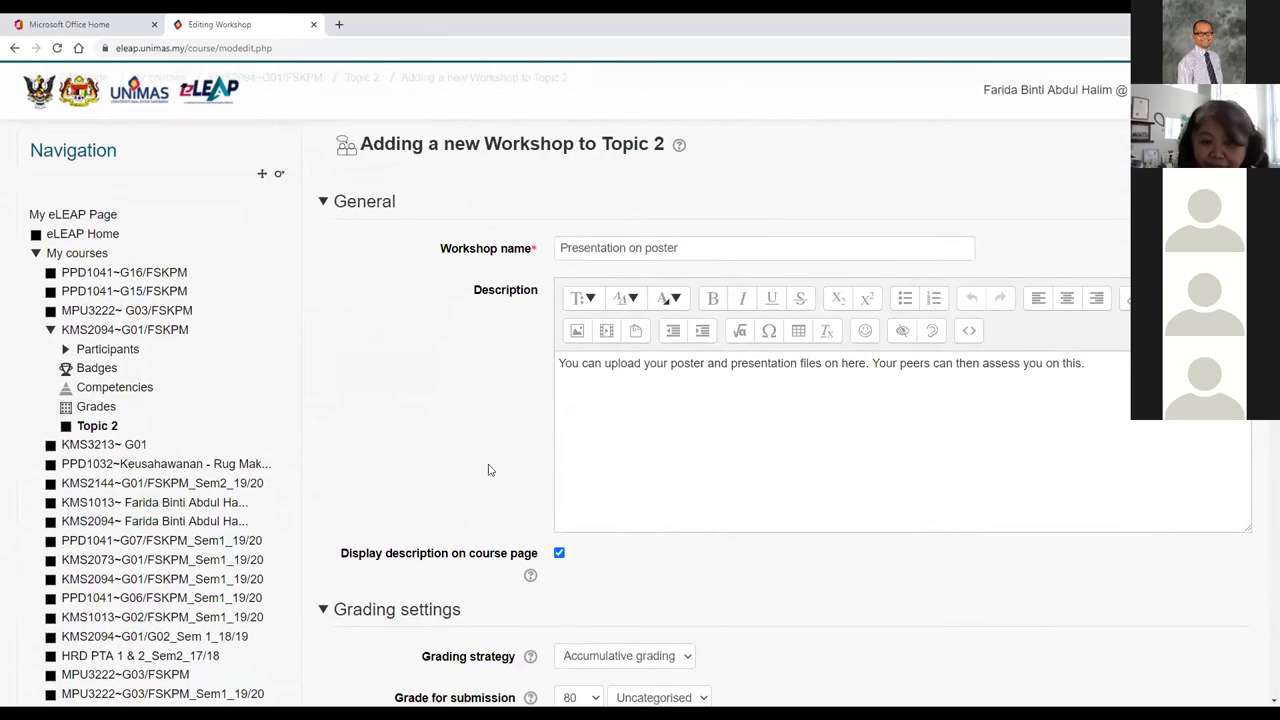
scroll(451, 466, "down", 11)
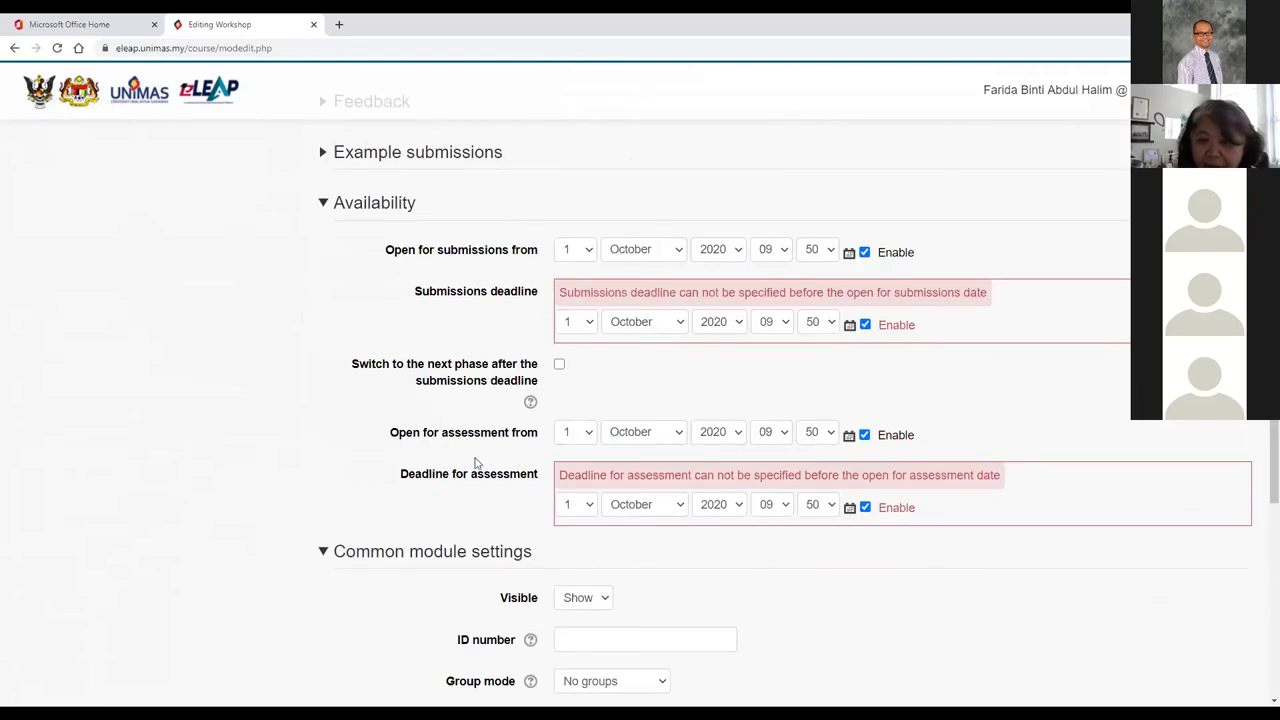
left_click(787, 324)
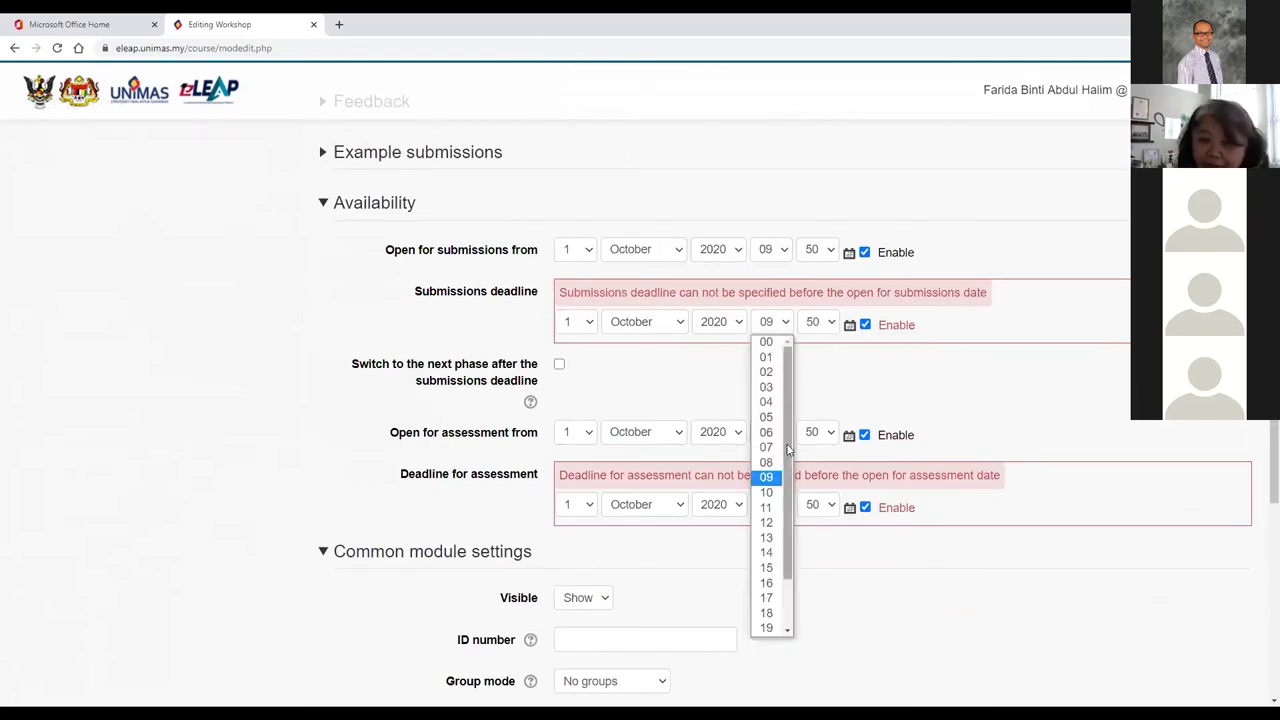
left_click(765, 493)
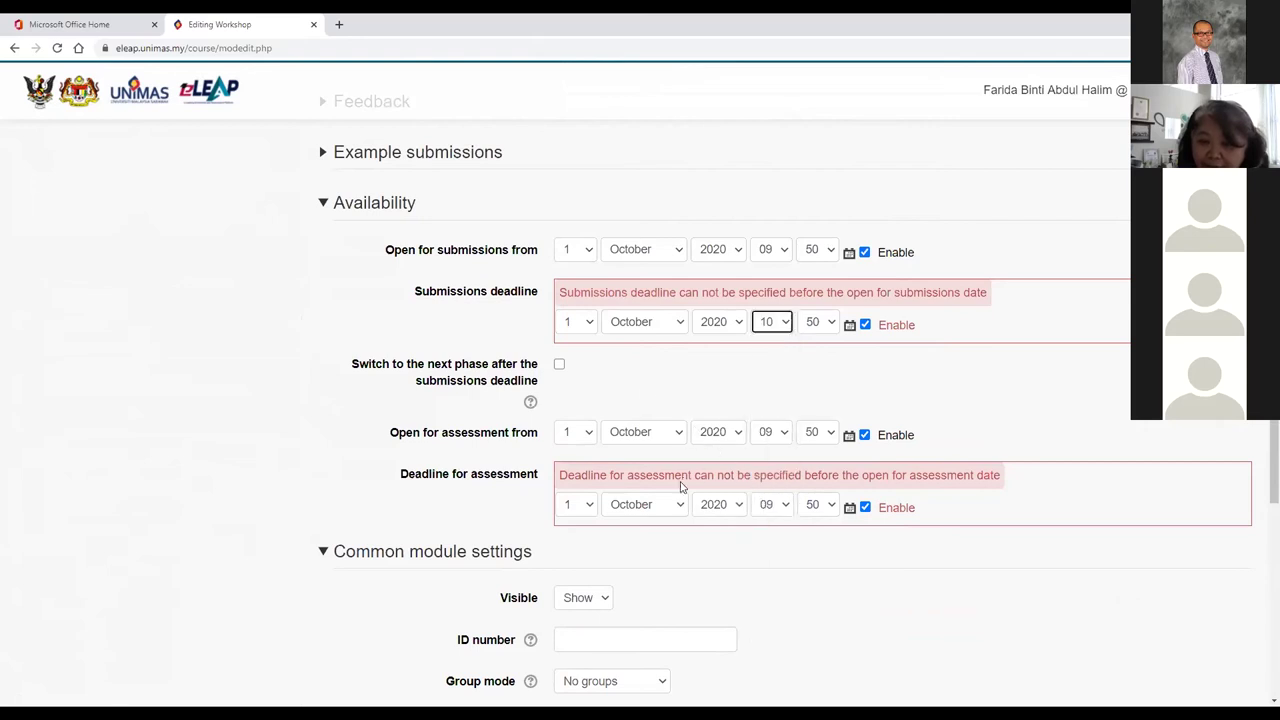
left_click(785, 505)
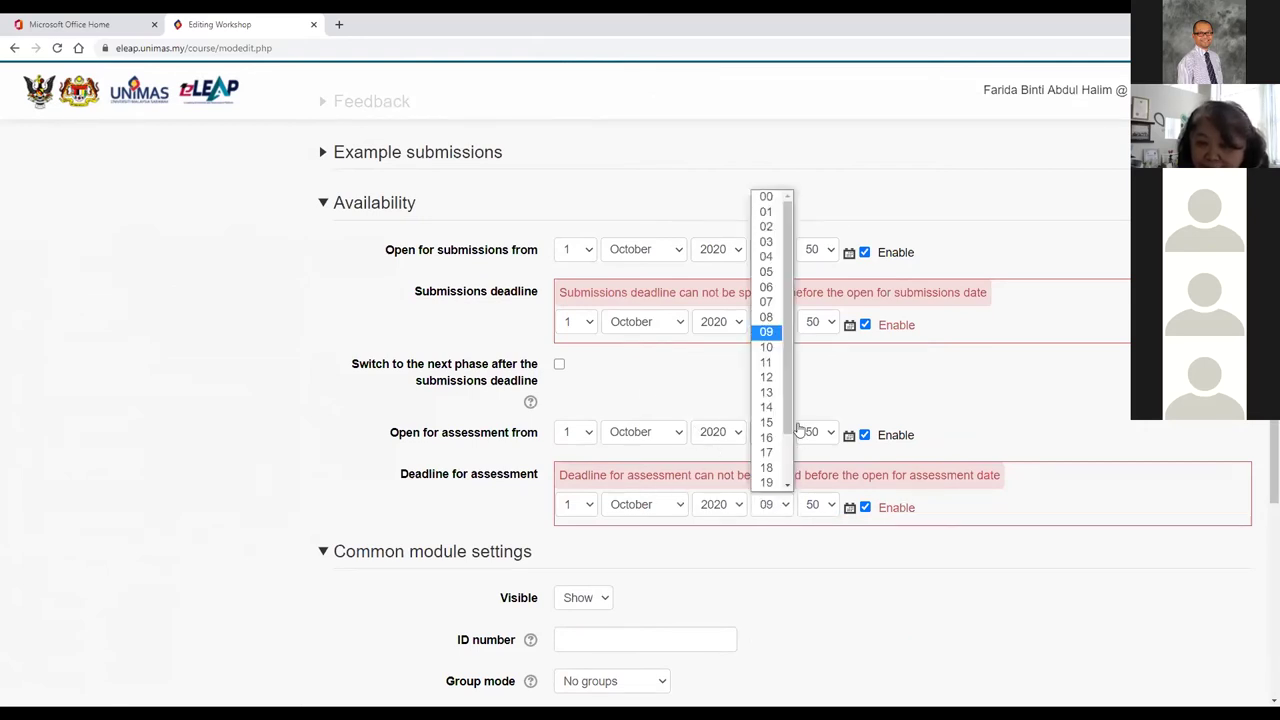
left_click(768, 347)
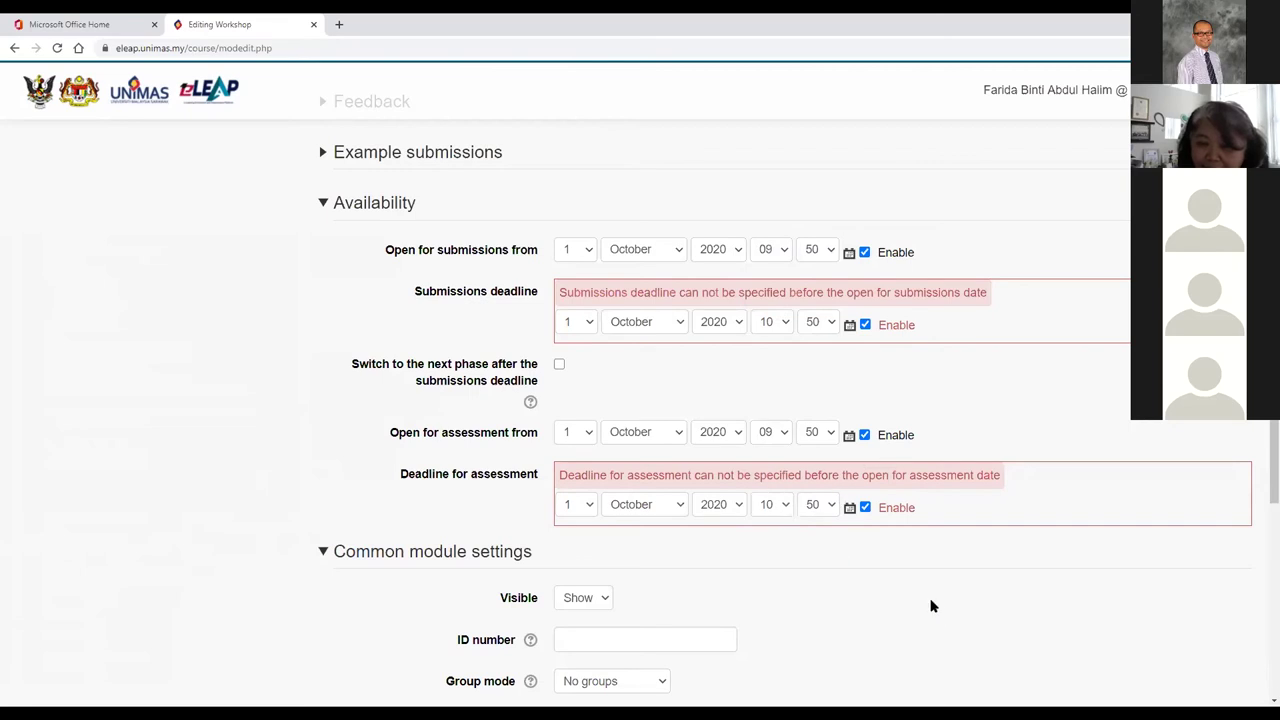
scroll(958, 586, "down", 10)
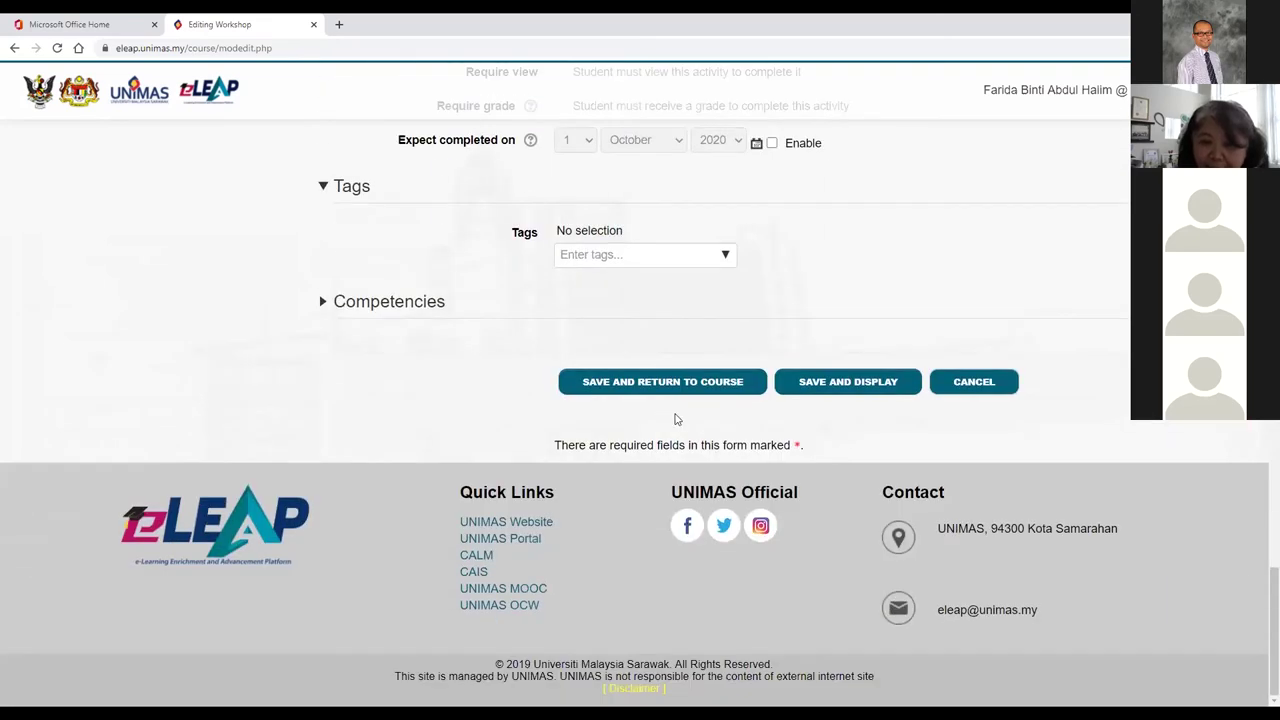
left_click(700, 392)
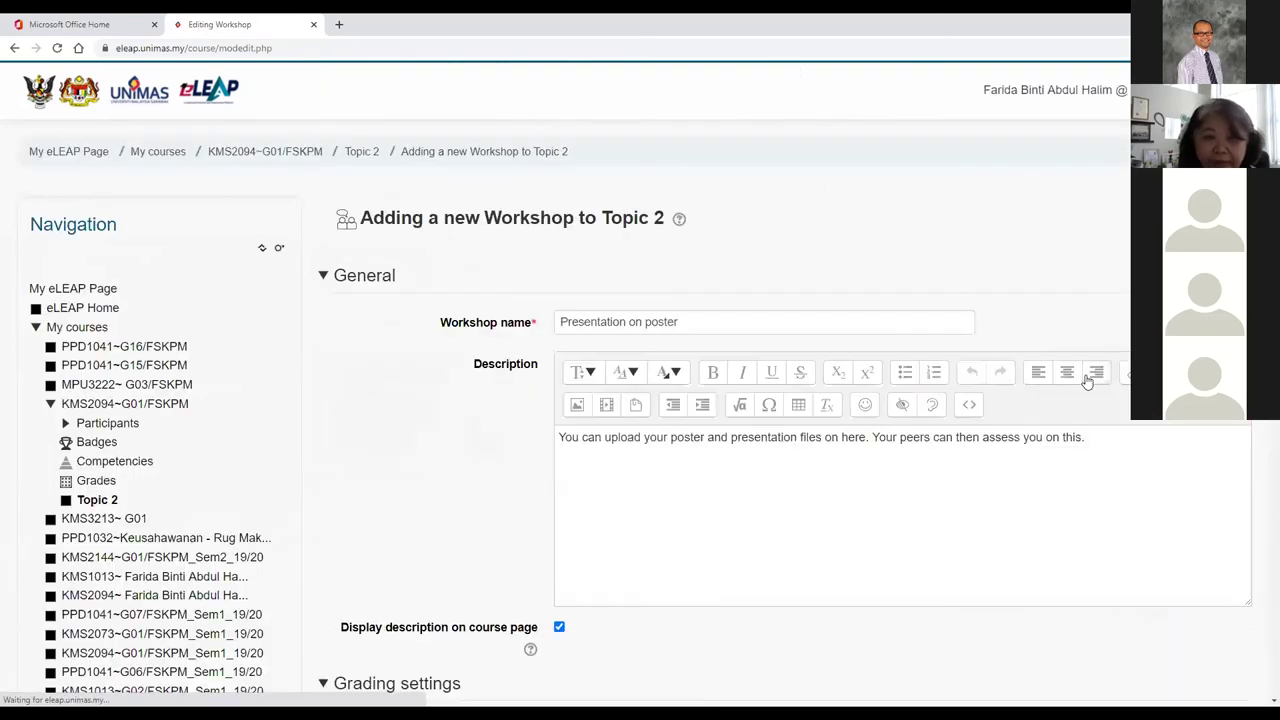
- Set both the assessment opening date and the assessment deadline to 2 October 2020, and save the workshop and return to the course
scroll(368, 384, "down", 15)
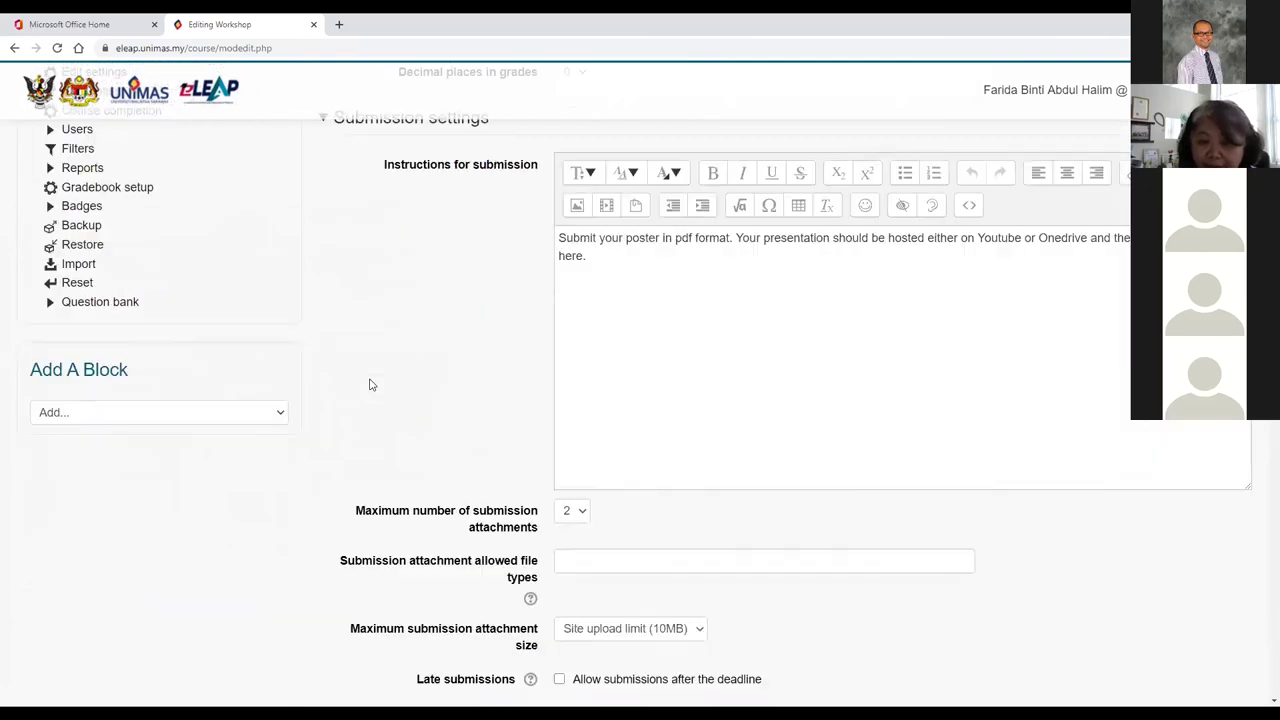
scroll(368, 384, "down", 3)
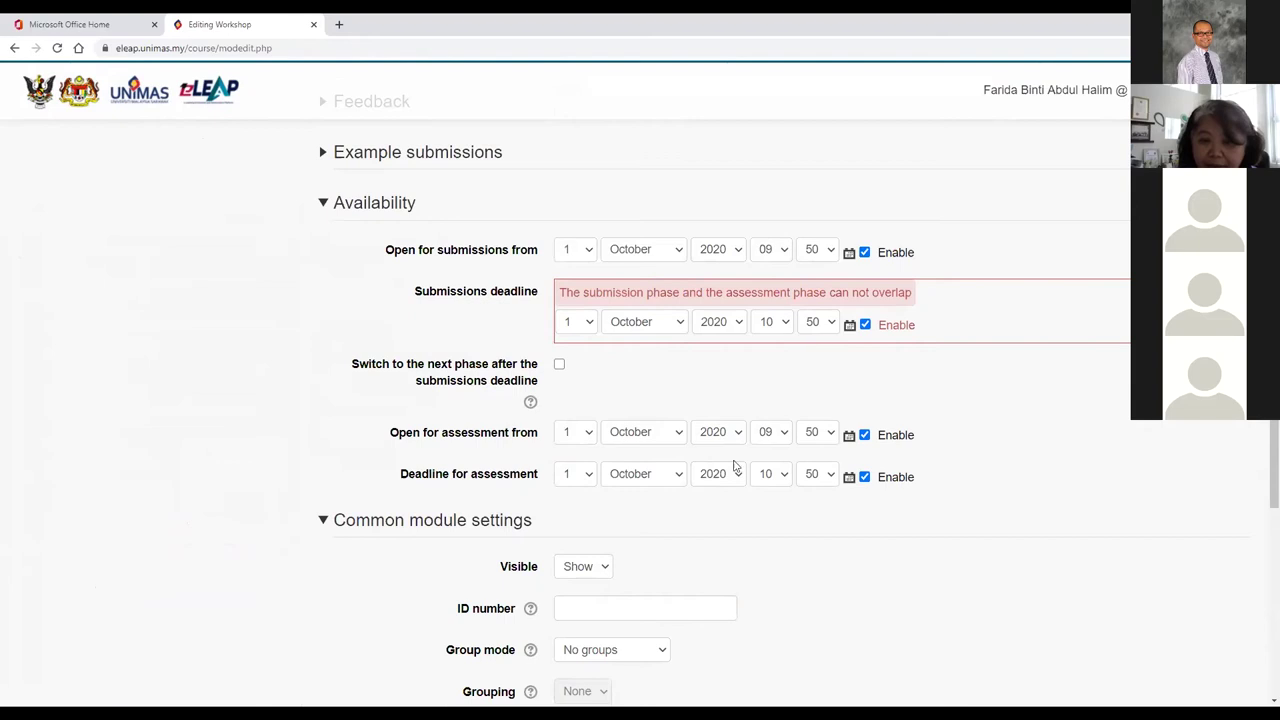
left_click(588, 432)
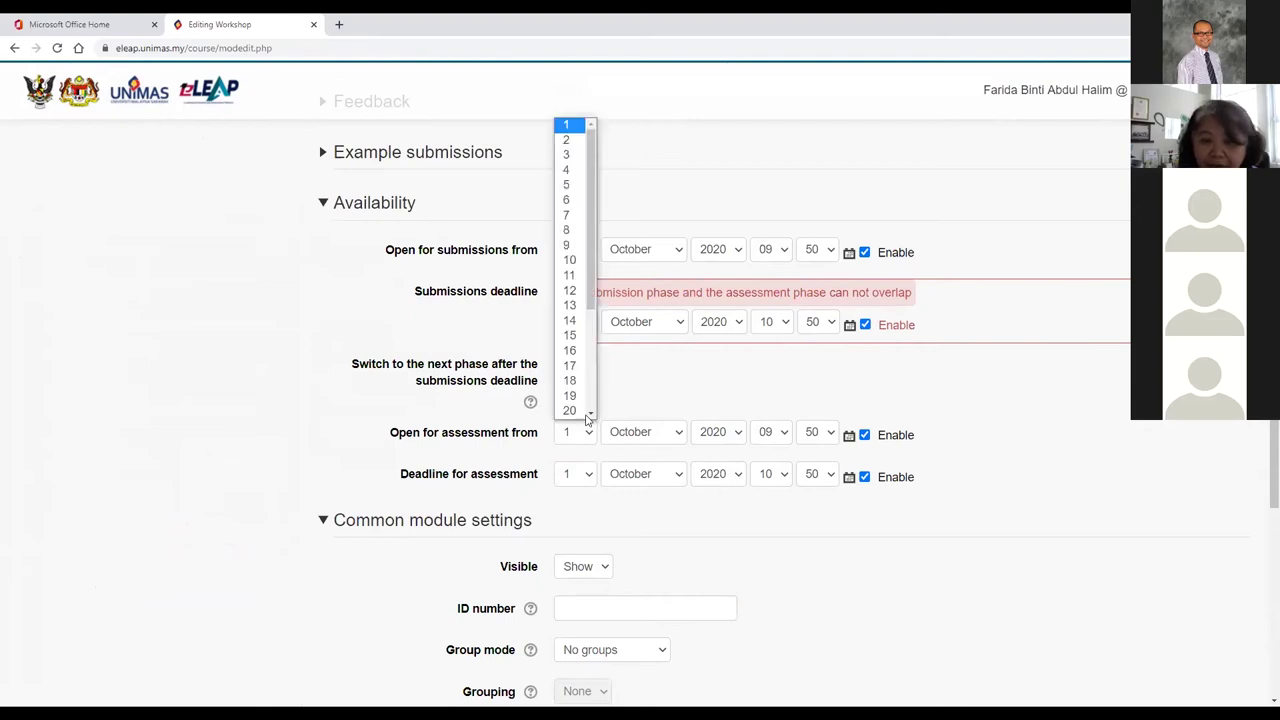
left_click(570, 140)
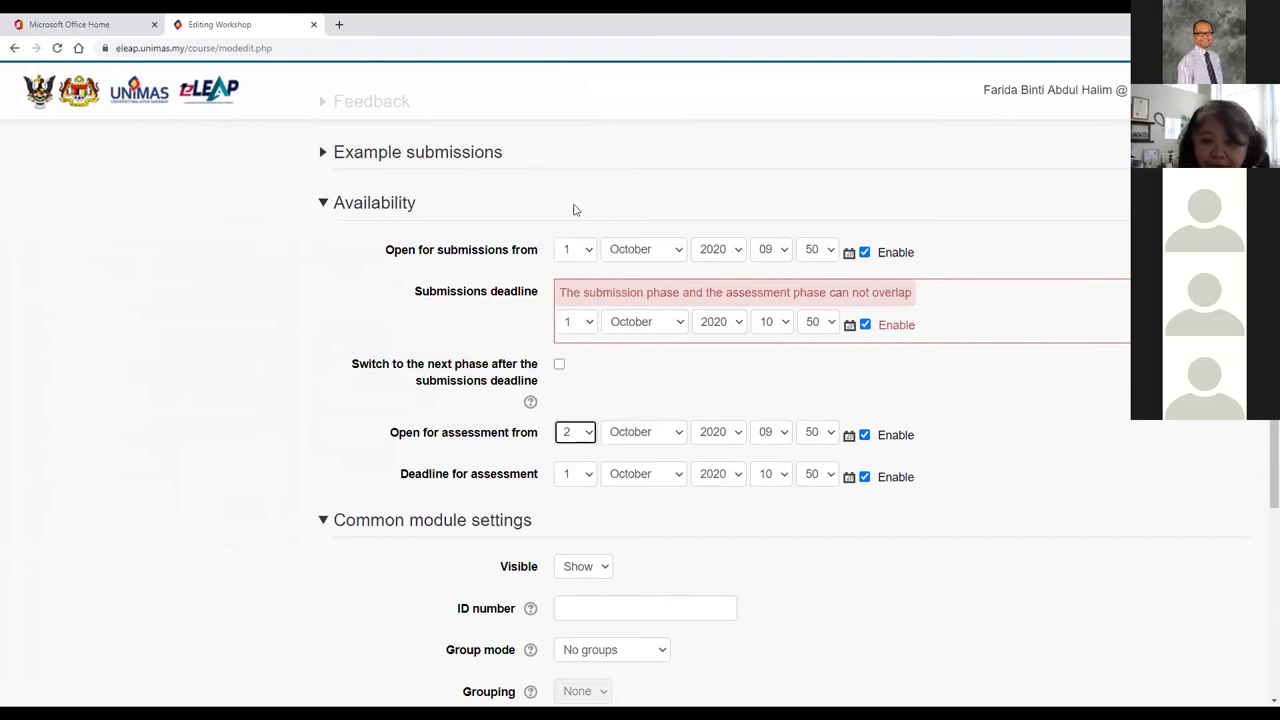
left_click(589, 477)
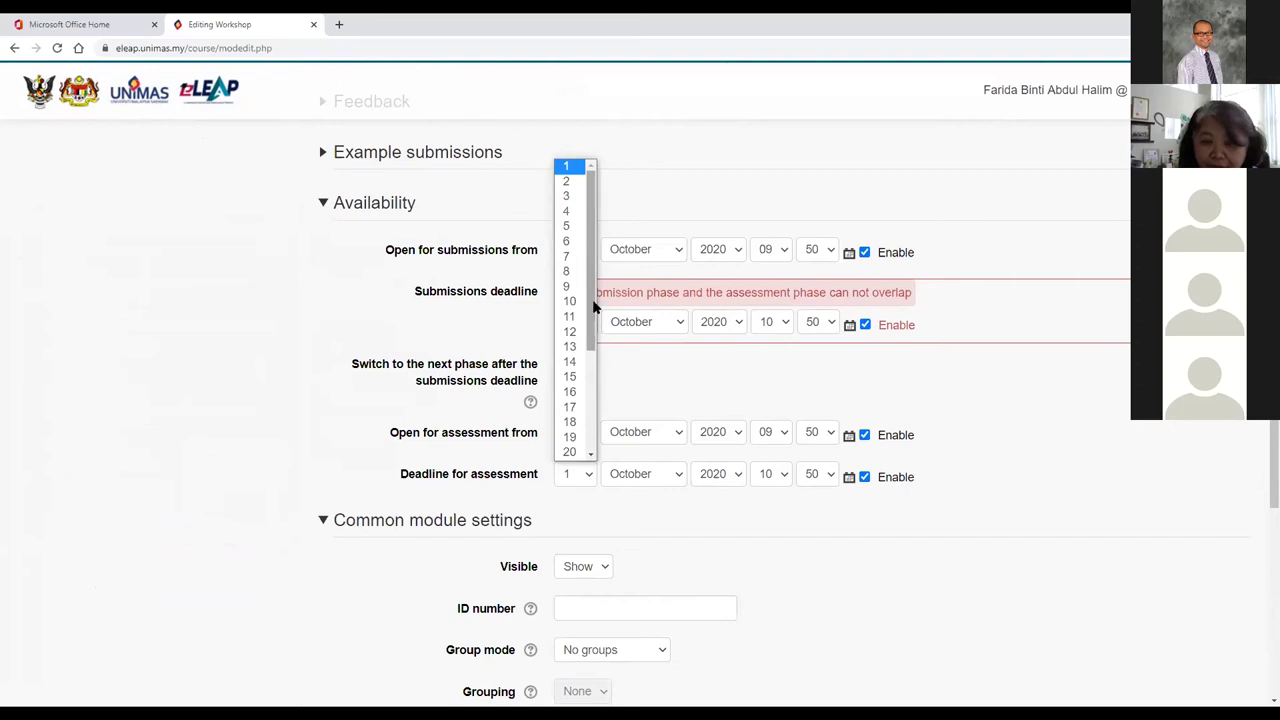
left_click(568, 181)
scroll(1040, 497, "down", 1)
scroll(1049, 453, "down", 8)
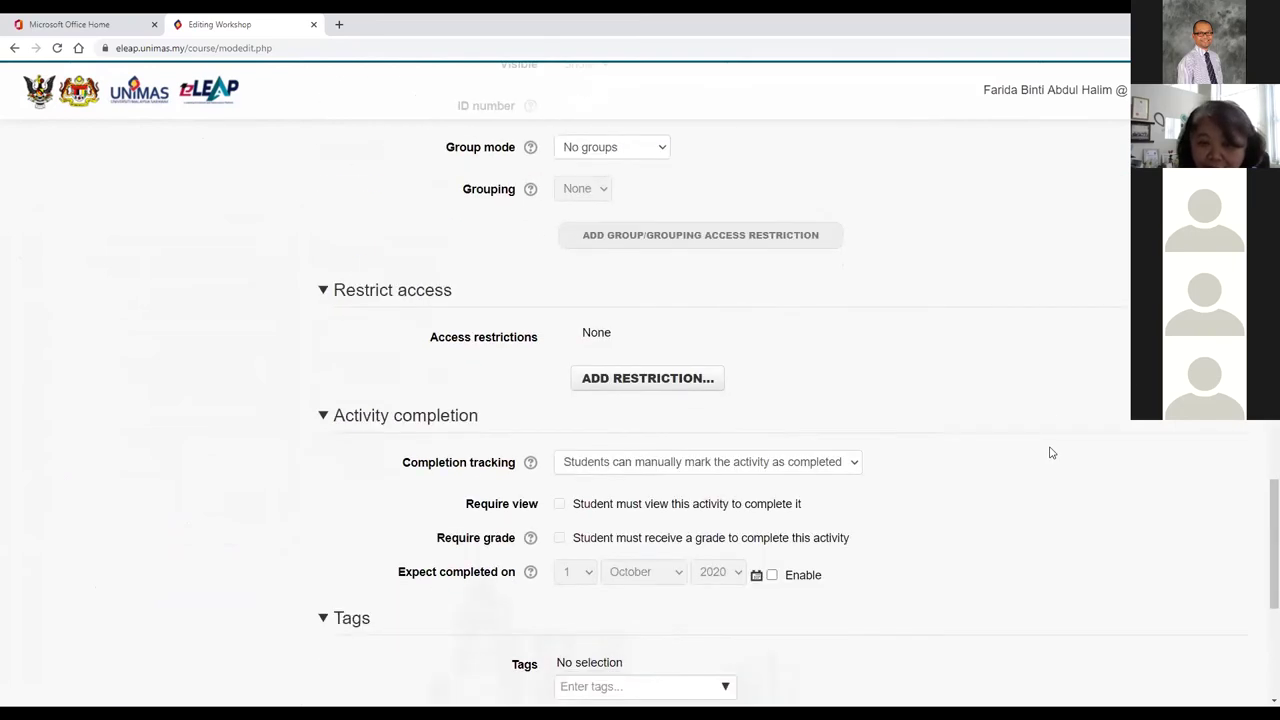
left_click(619, 383)
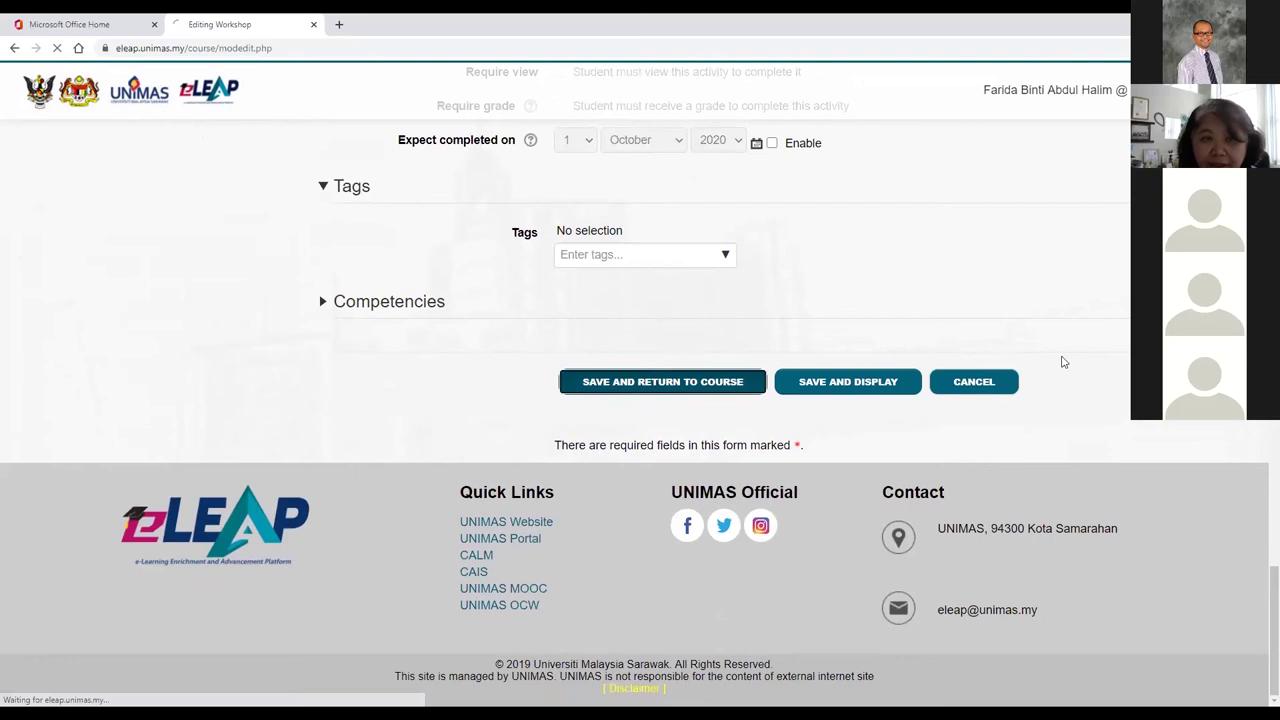
- Open the "Presentation on poster" workshop under Topic 2 and look over its phase overview
scroll(1057, 438, "up", 2)
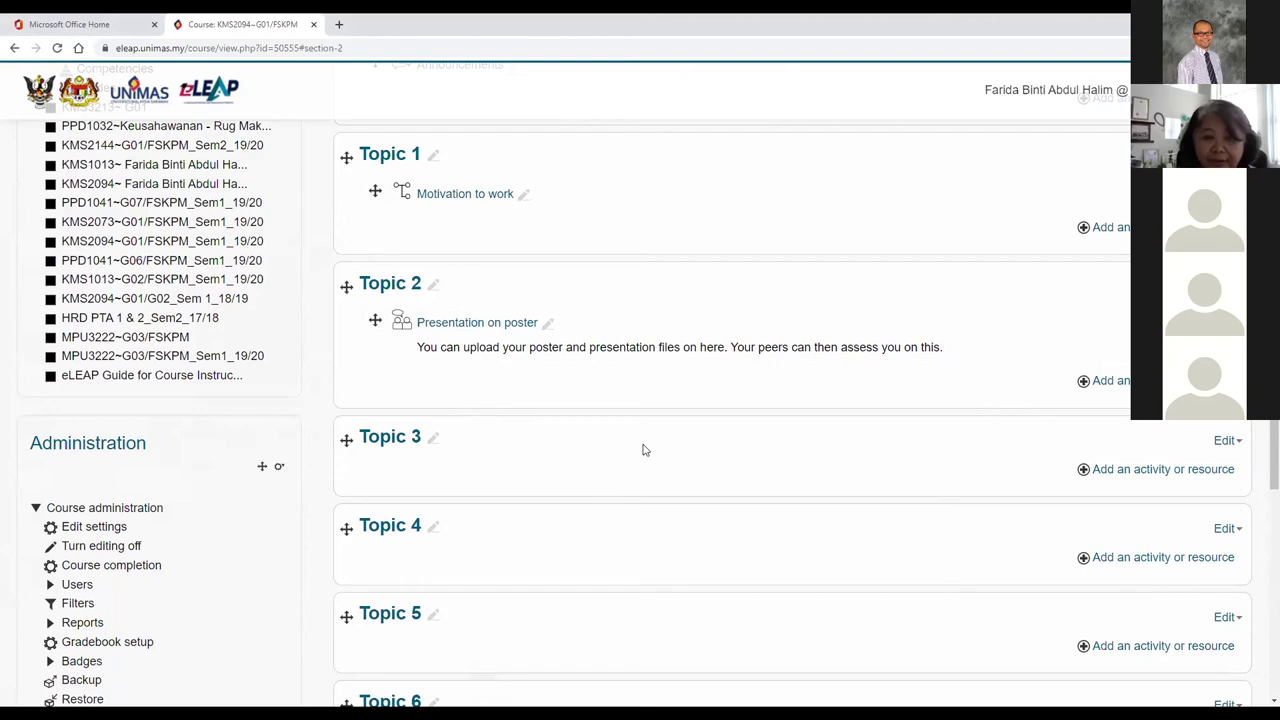
left_click(487, 330)
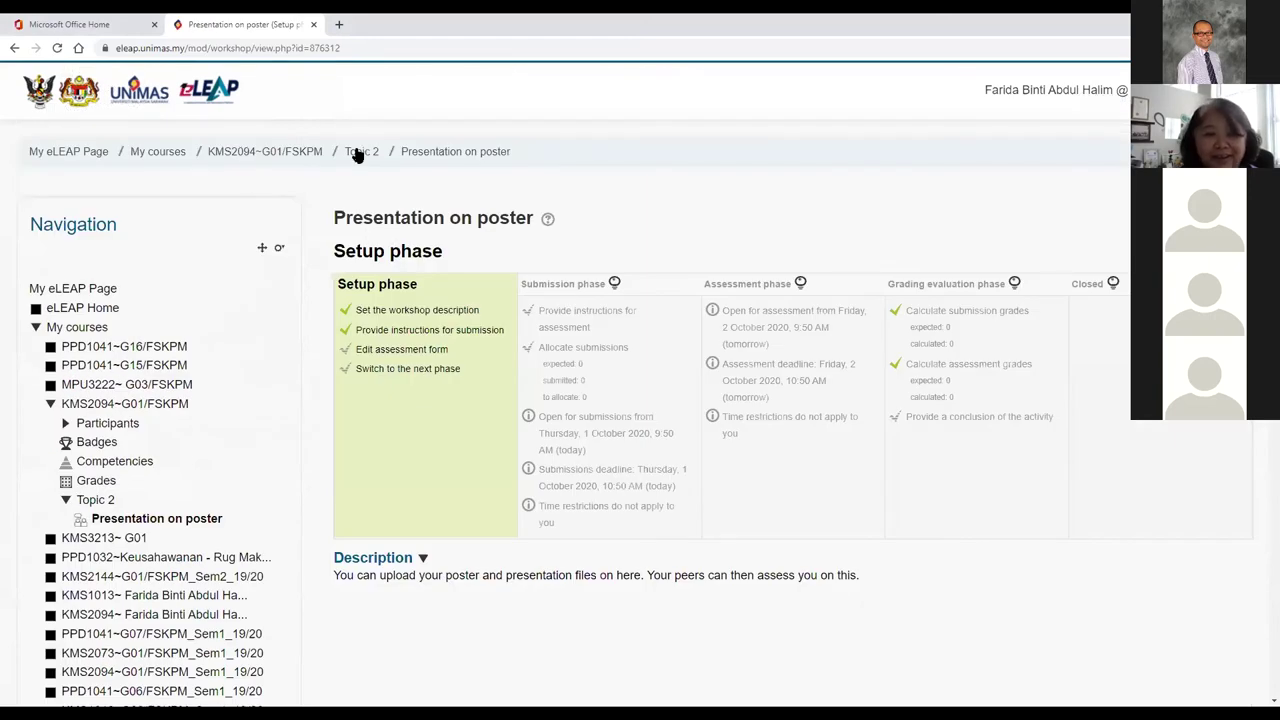
left_click(369, 155)
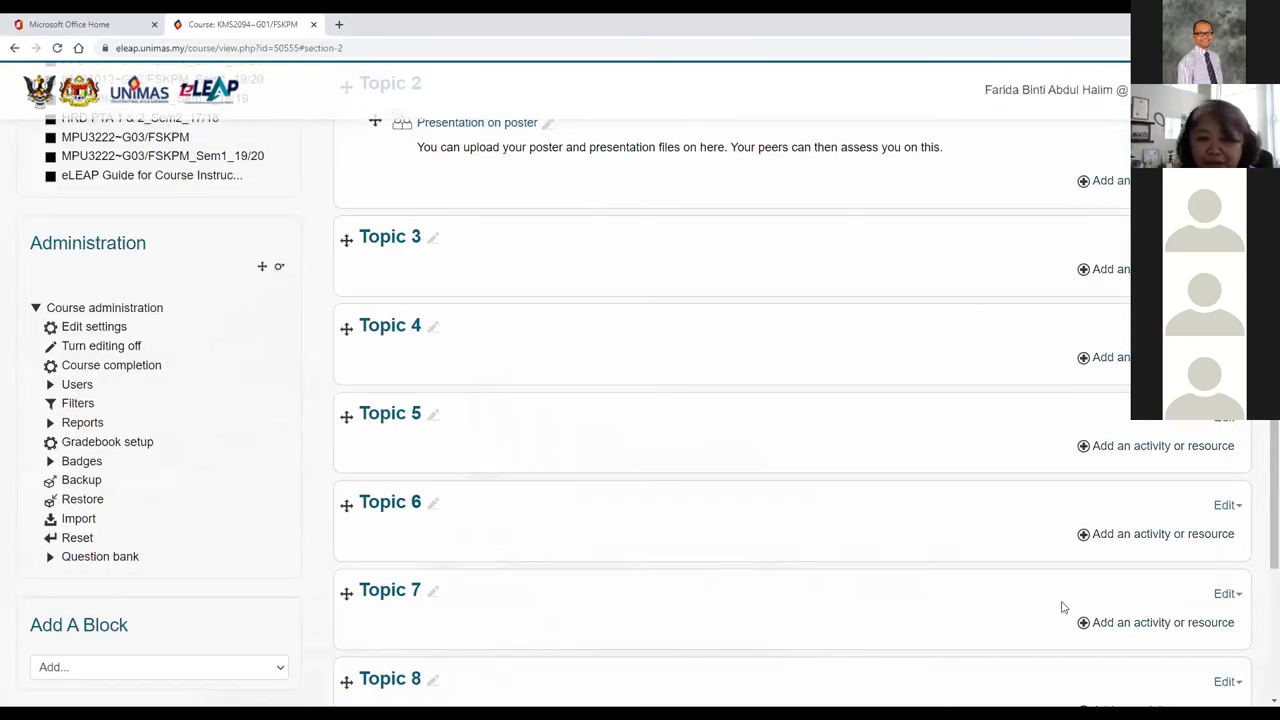
scroll(1075, 611, "up", 1)
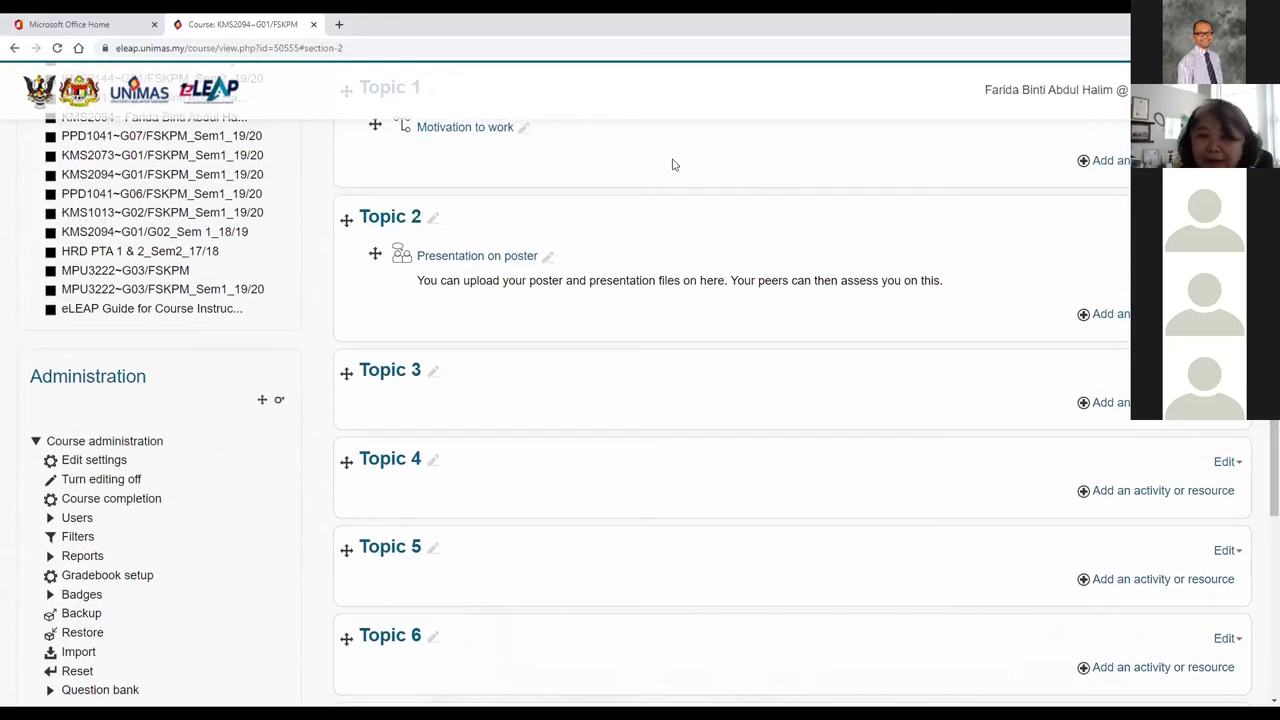
left_click(466, 258)
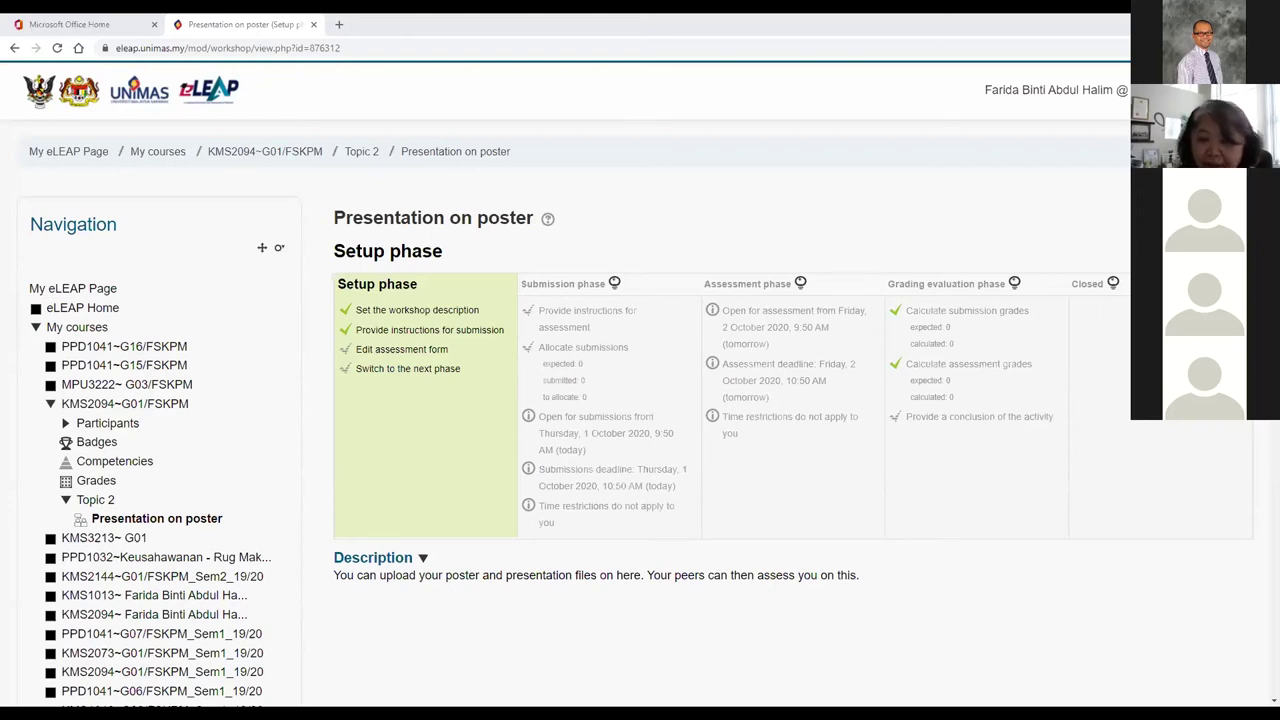
- Return to the course page and hide Topic 2 from students
left_click(357, 157)
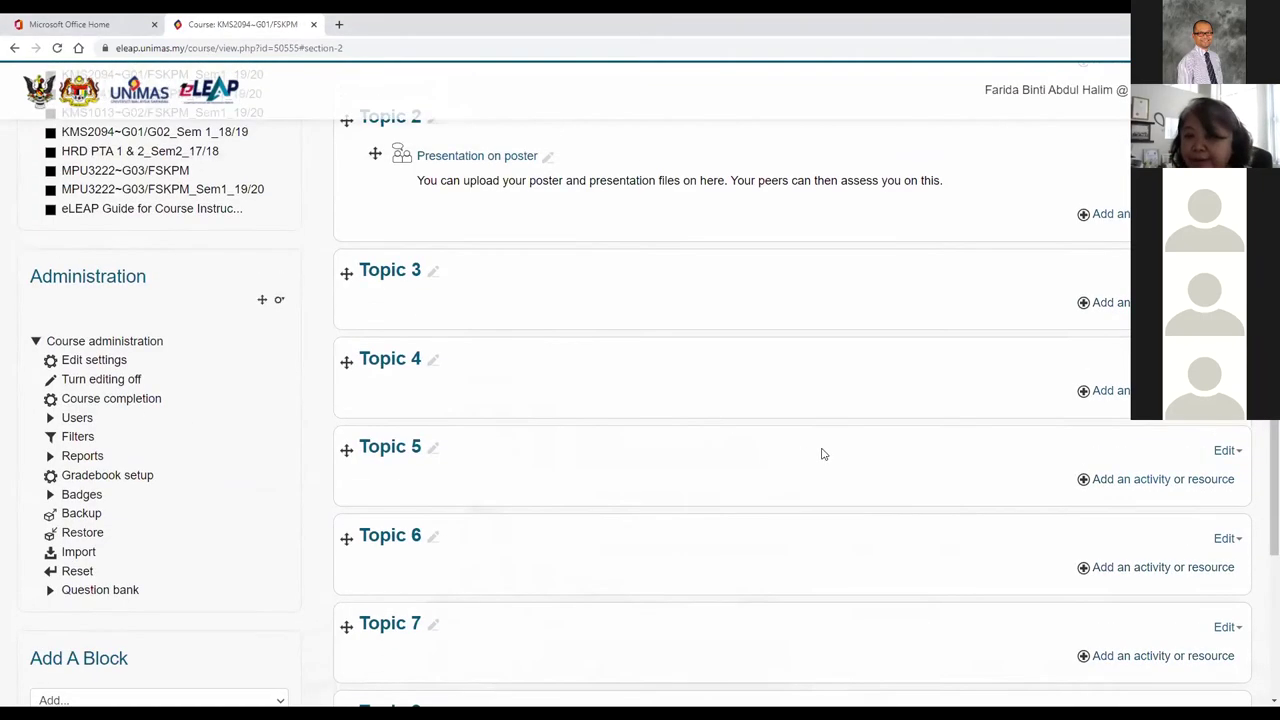
scroll(822, 454, "up", 1)
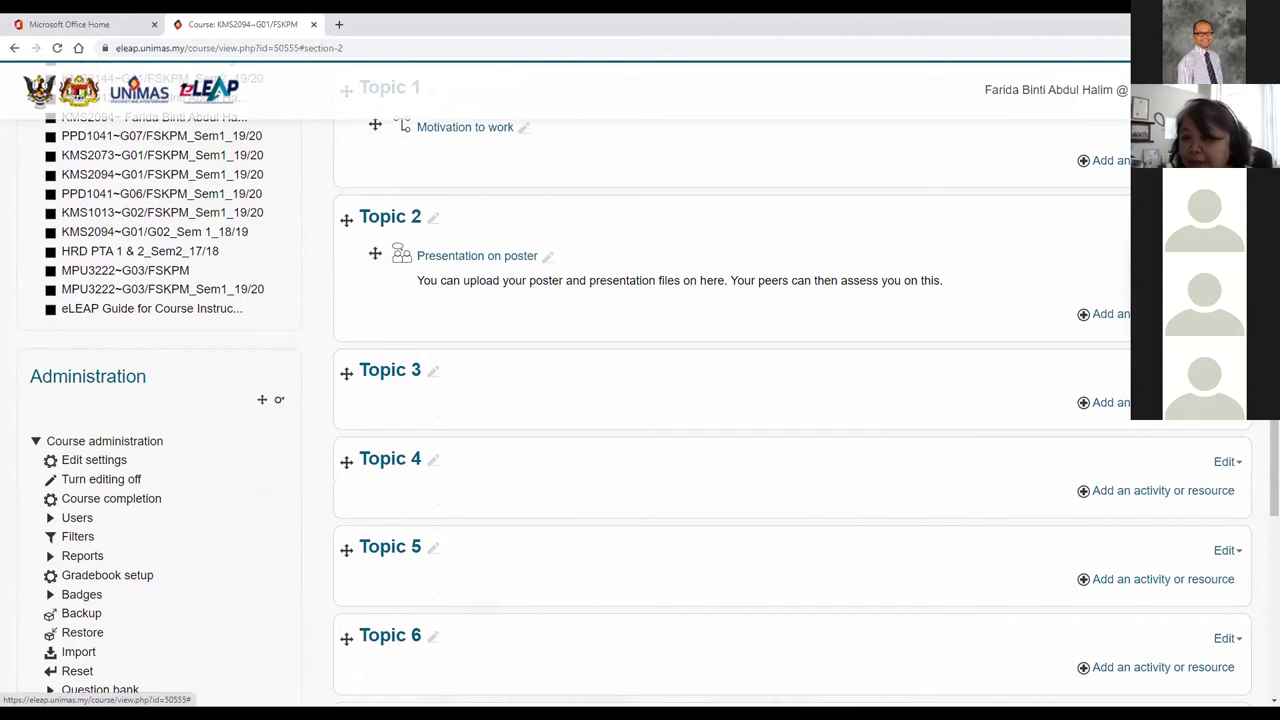
left_click(1190, 290)
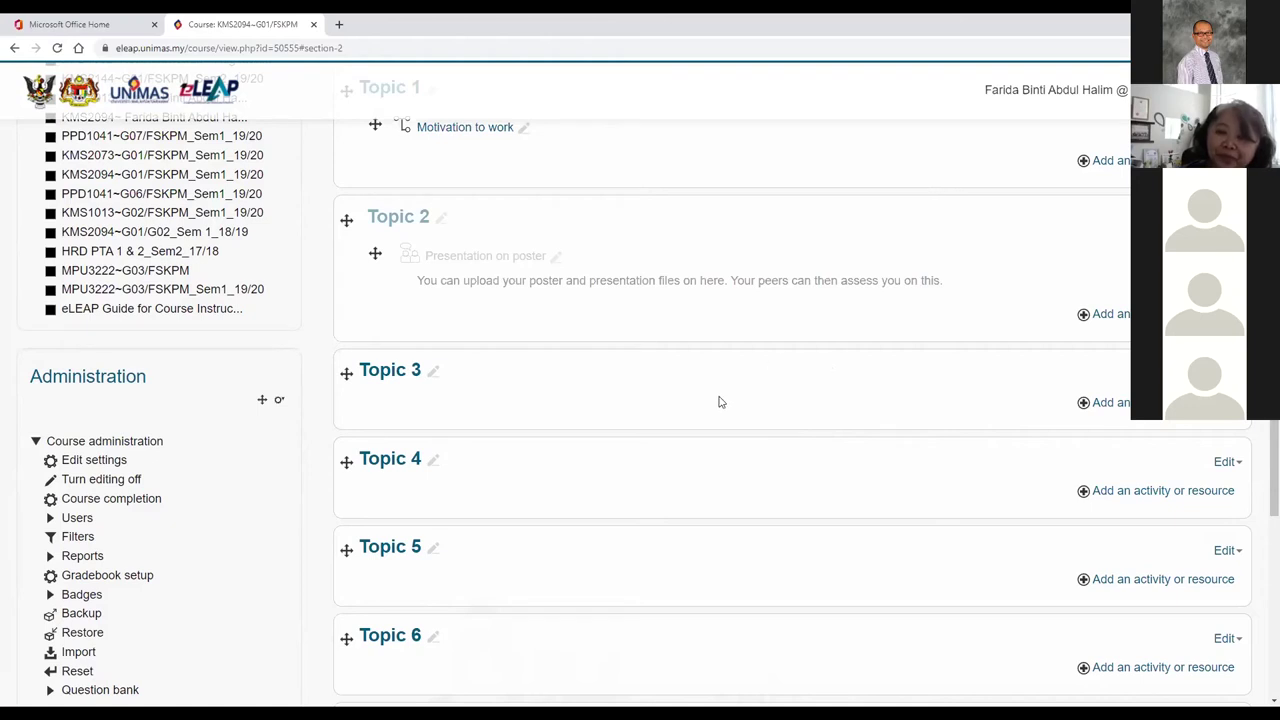
- Open the assessment form of the "Presentation on poster" workshop for editing and look over the grading fields of Aspect 1
left_click(483, 259)
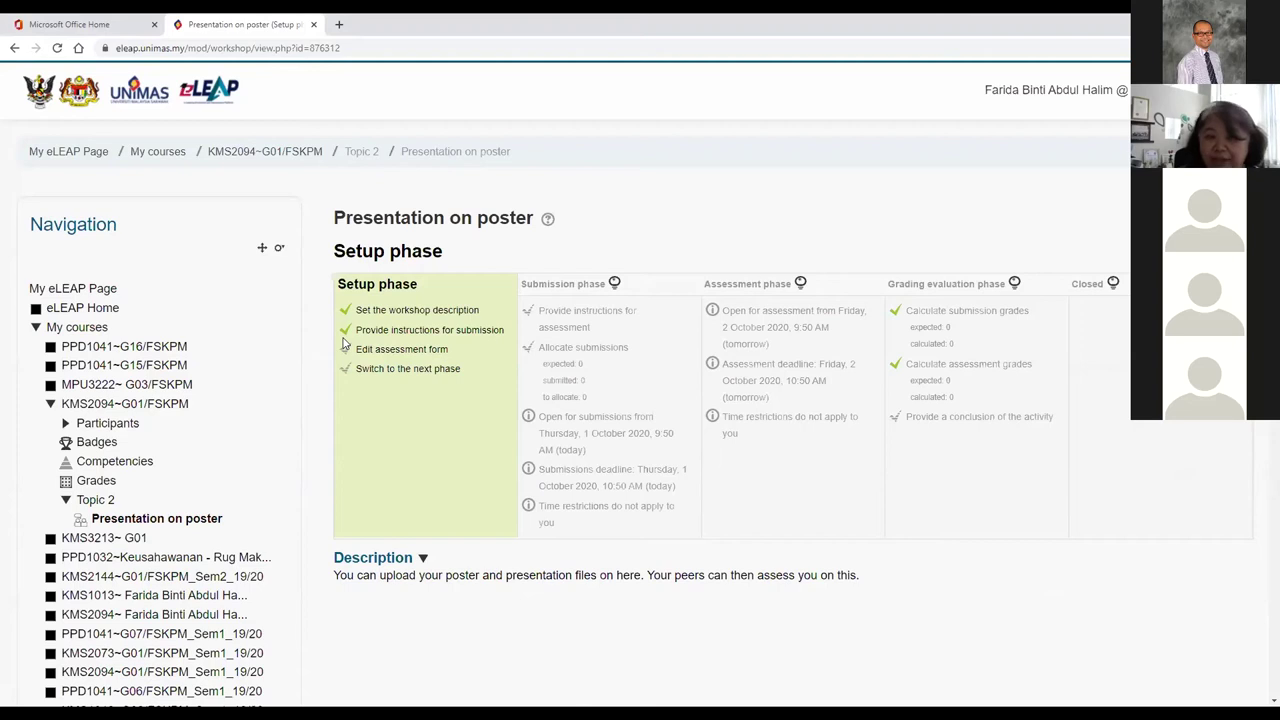
left_click(401, 351)
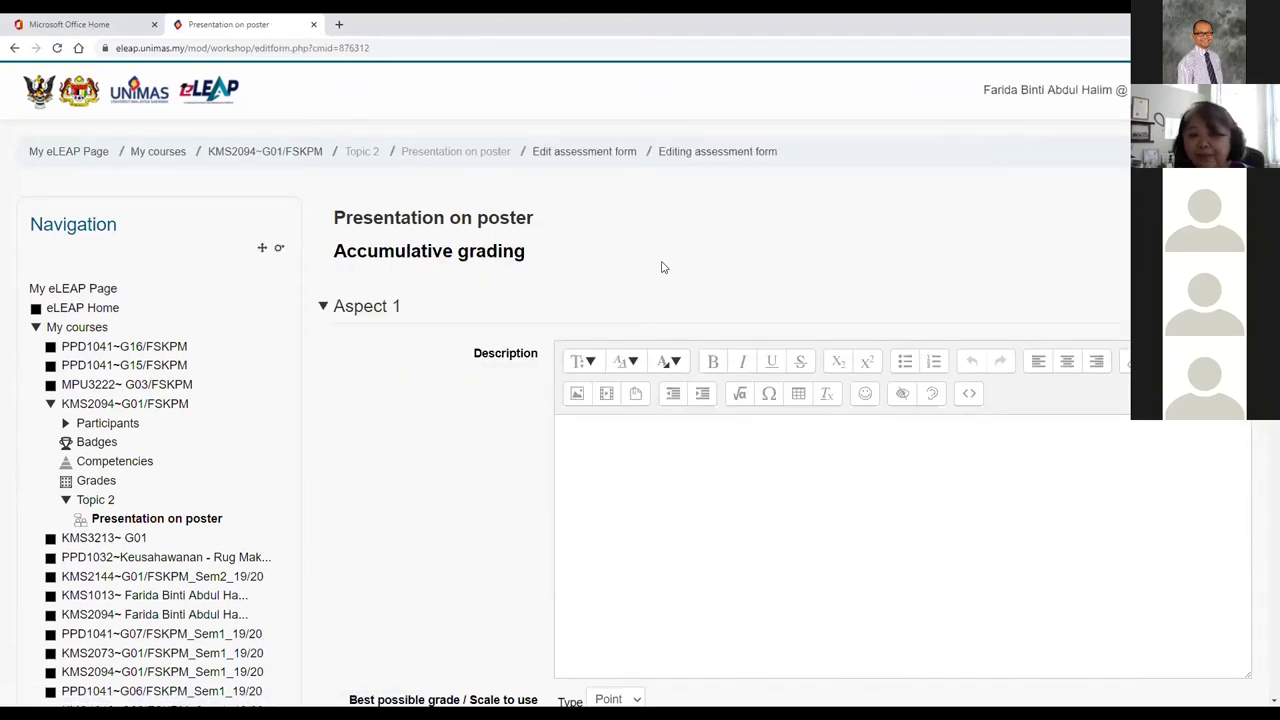
scroll(943, 289, "down", 2)
scroll(1146, 443, "down", 5)
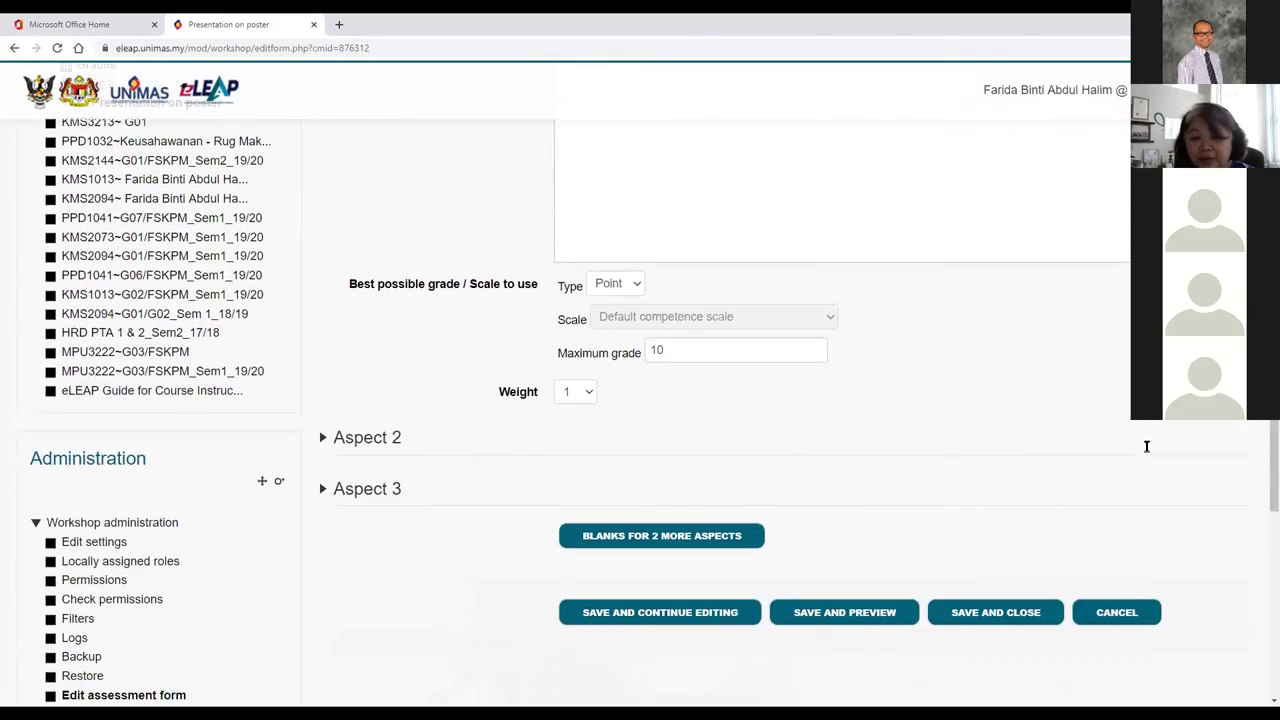
- Paste "Pictures/graphics" as plain text into the description of Aspect 1
scroll(771, 608, "up", 7)
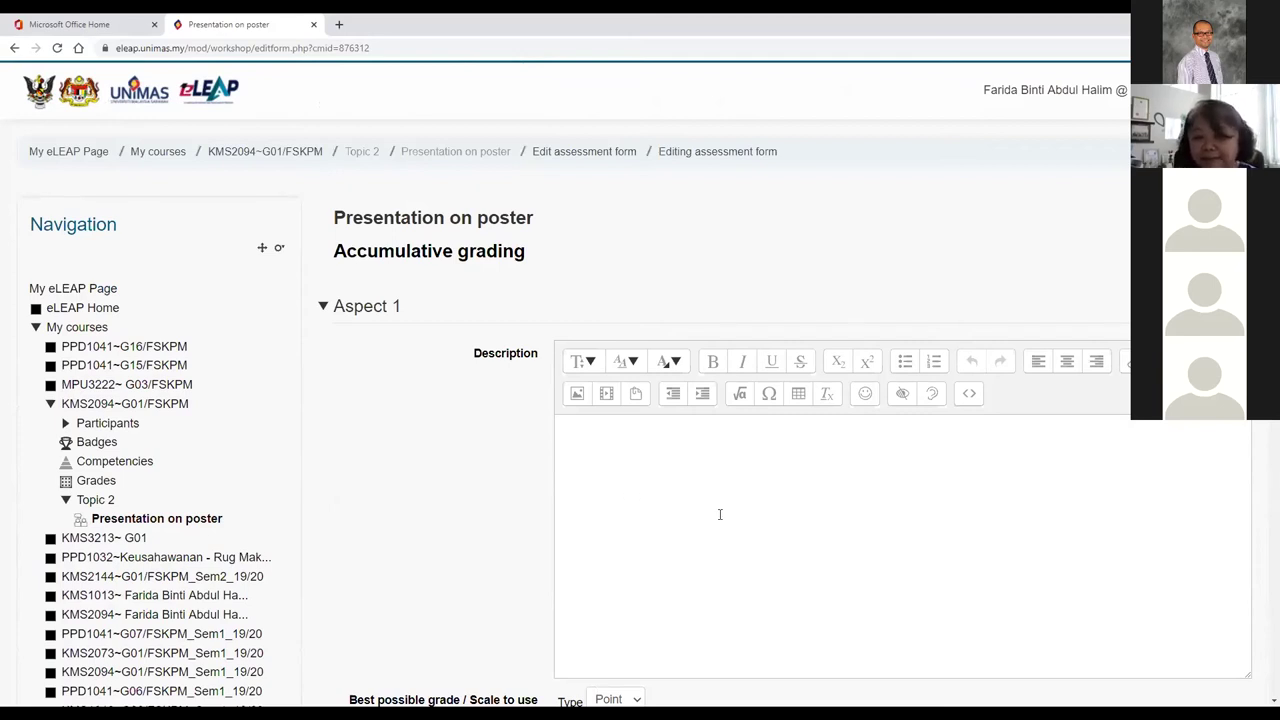
scroll(740, 514, "down", 2)
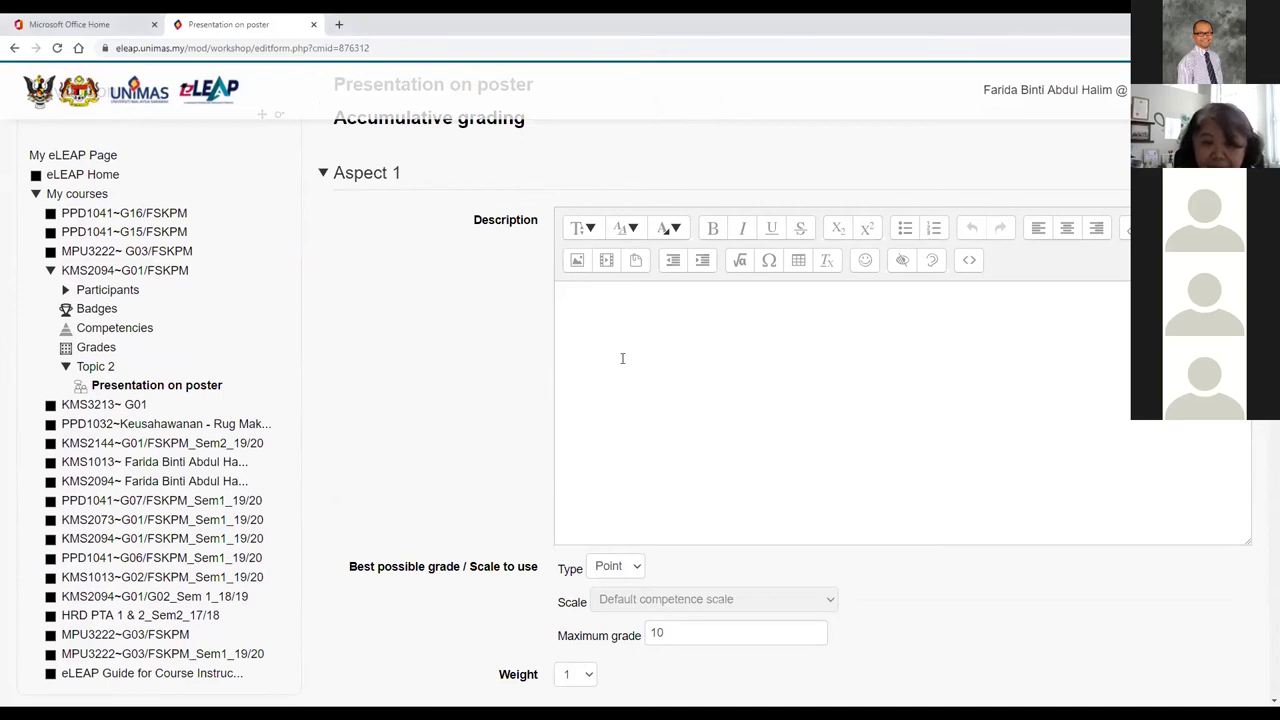
left_click(614, 316)
right_click(616, 306)
left_click(660, 410)
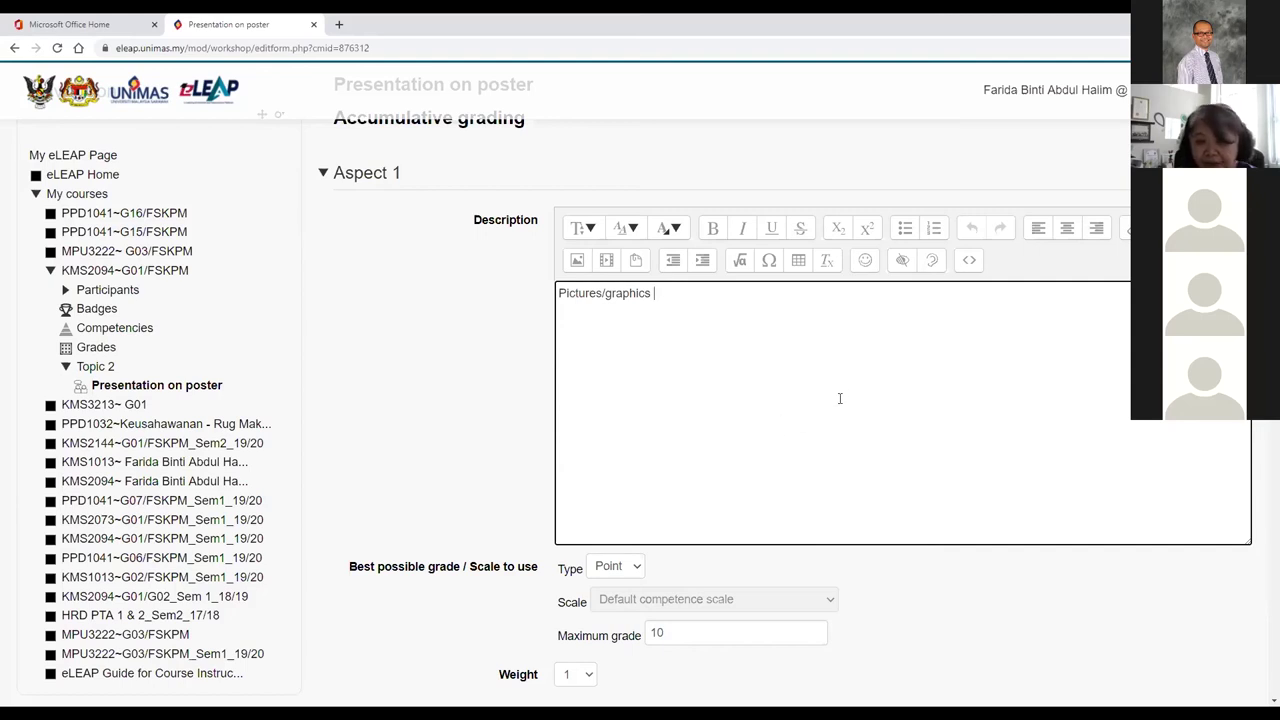
left_click(1112, 604)
- Expand Aspect 2 and paste "Visual clarity and appeal" as plain text into its description
scroll(1150, 610, "down", 2)
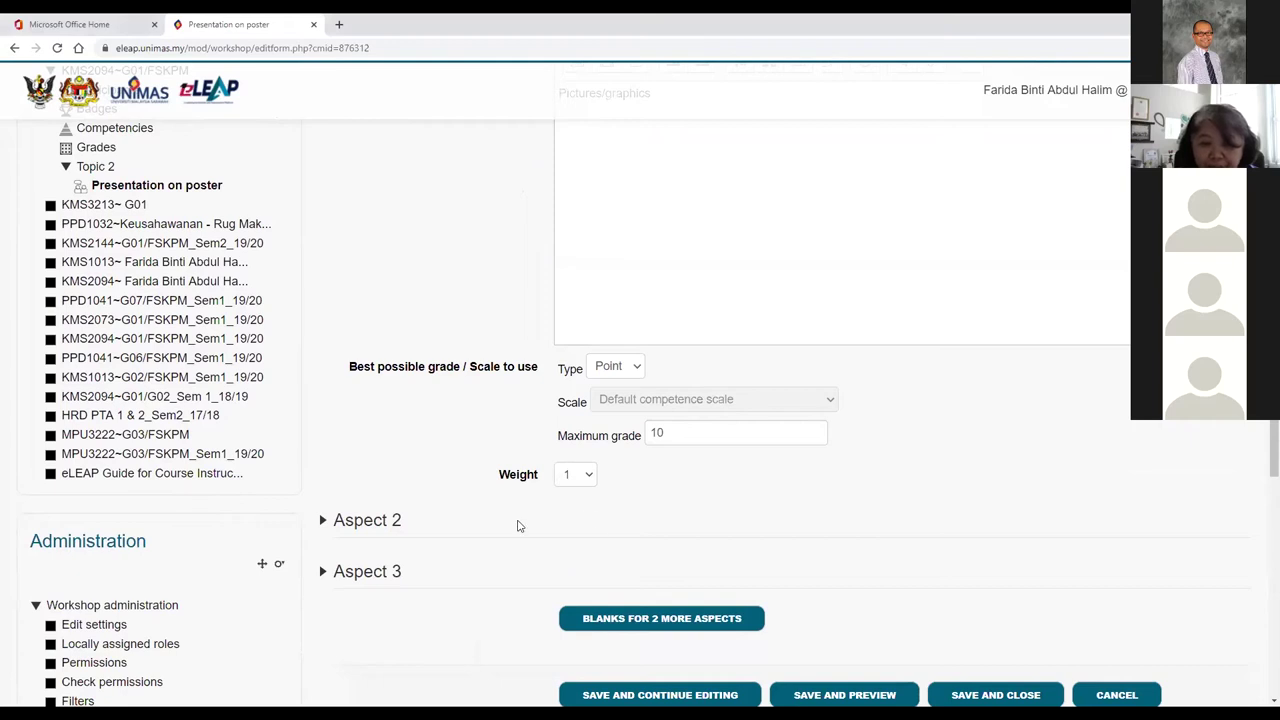
left_click(365, 522)
left_click(603, 640)
right_click(606, 645)
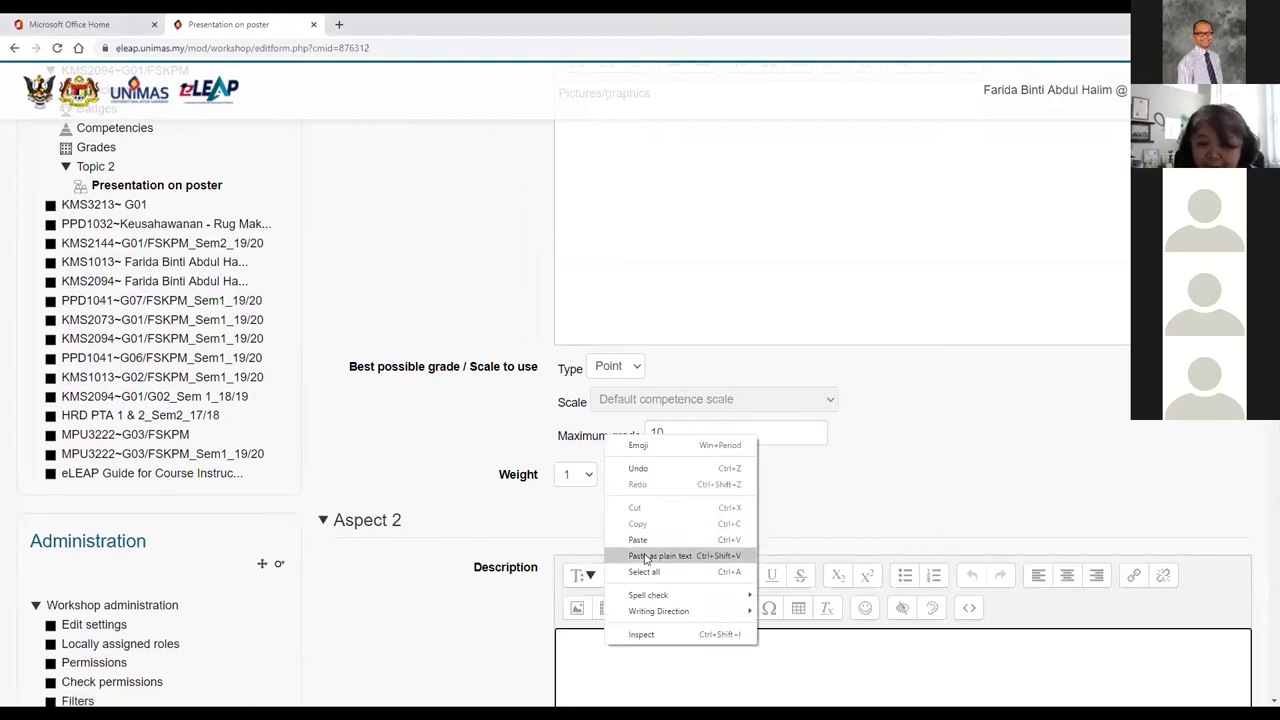
left_click(645, 556)
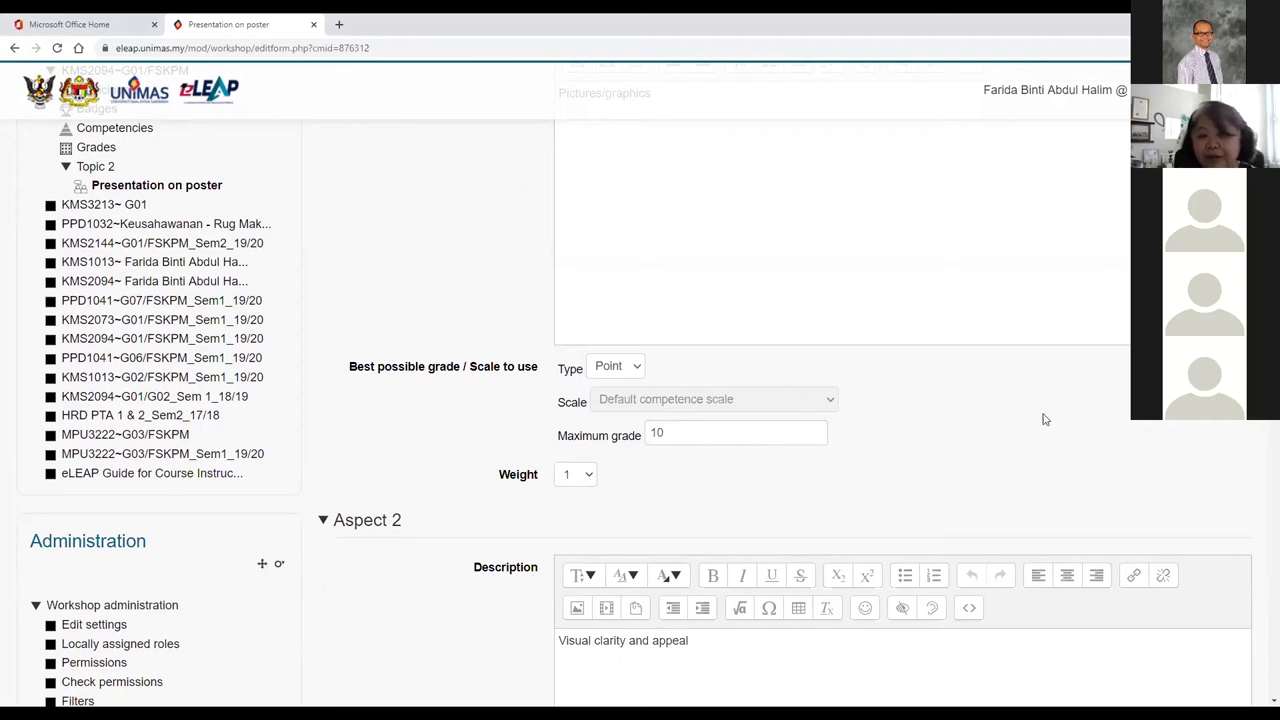
- Add a second line to the Aspect 1 description reading "Impressive - Pictures and graphics are clear and relevant."
scroll(802, 438, "up", 2)
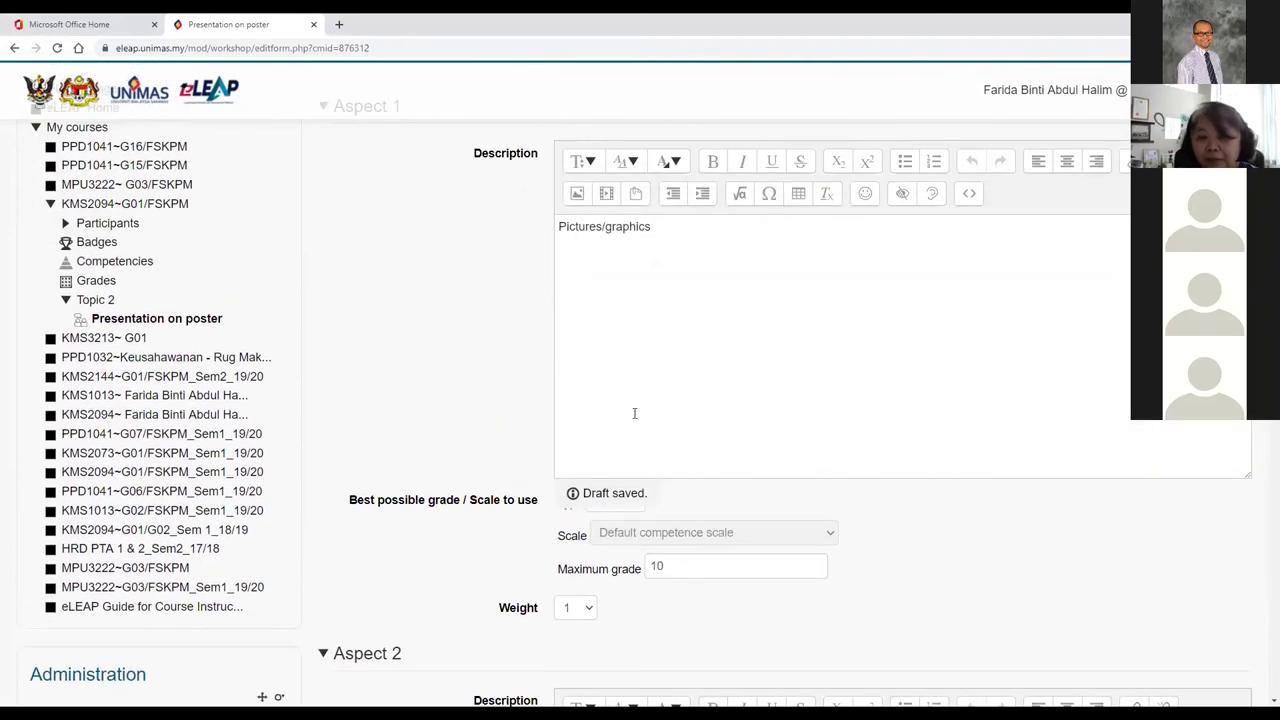
left_click(576, 252)
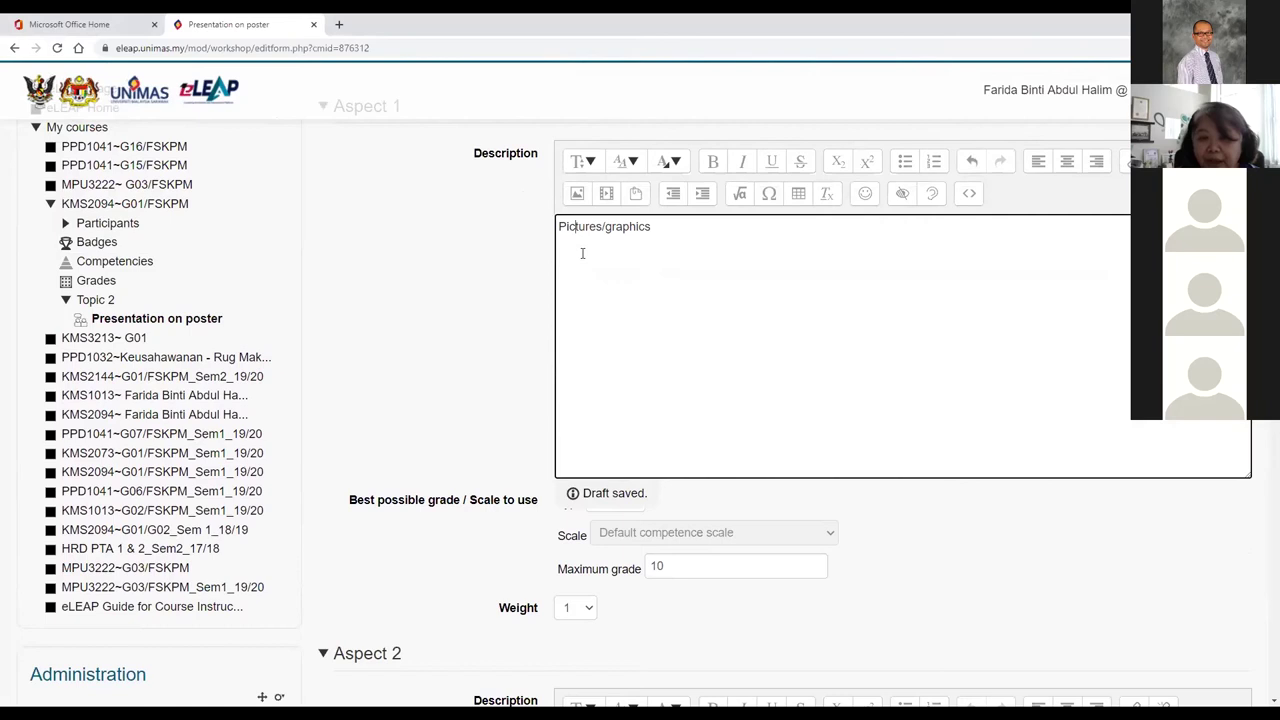
key("Return")
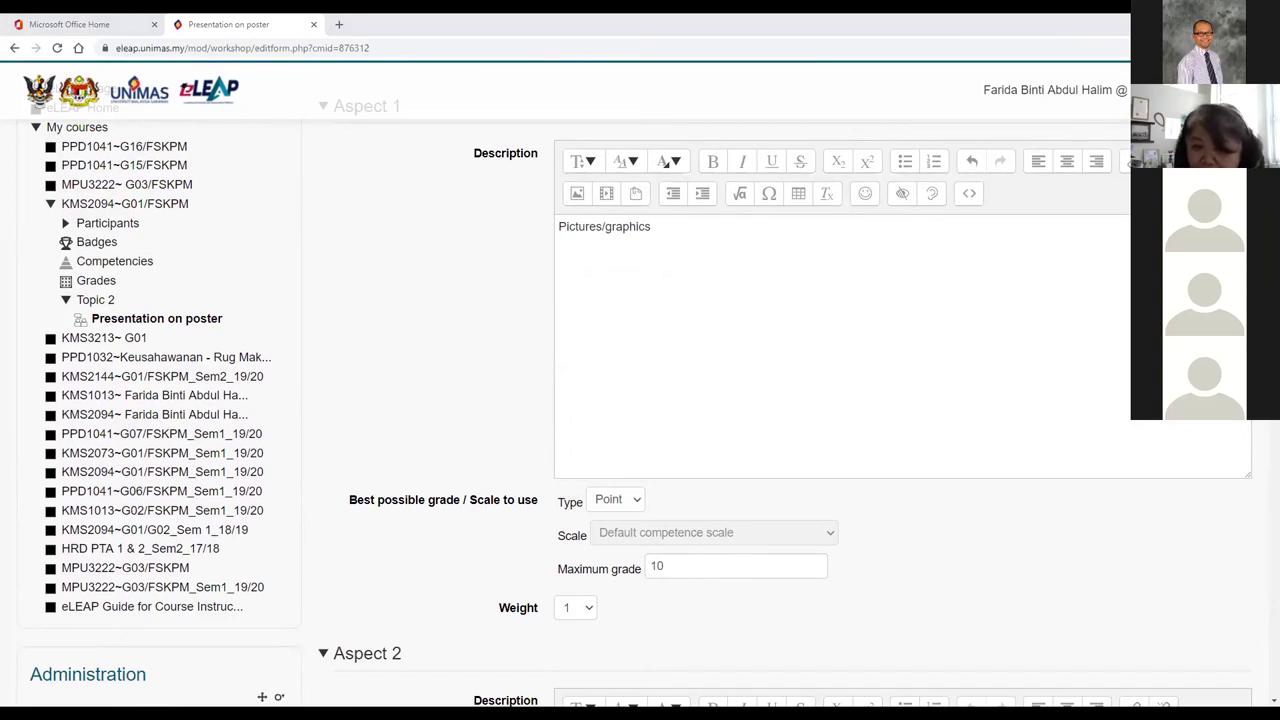
left_click(585, 298)
right_click(585, 270)
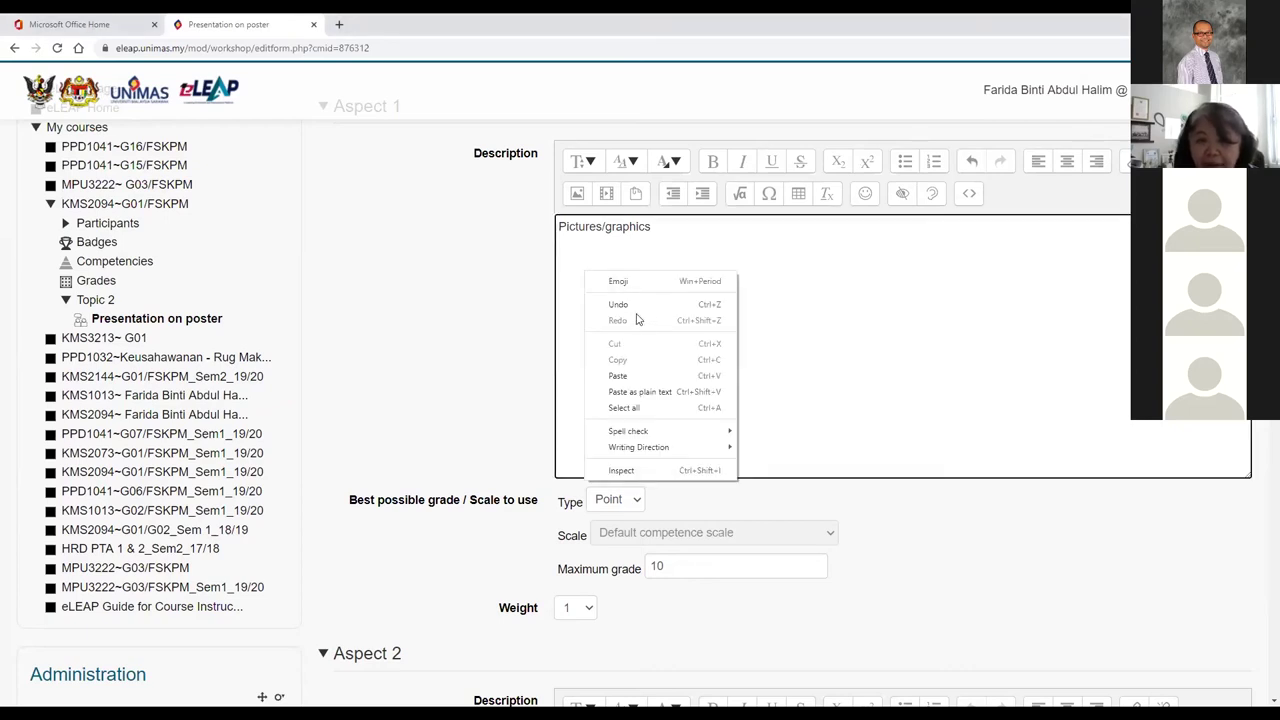
left_click(640, 391)
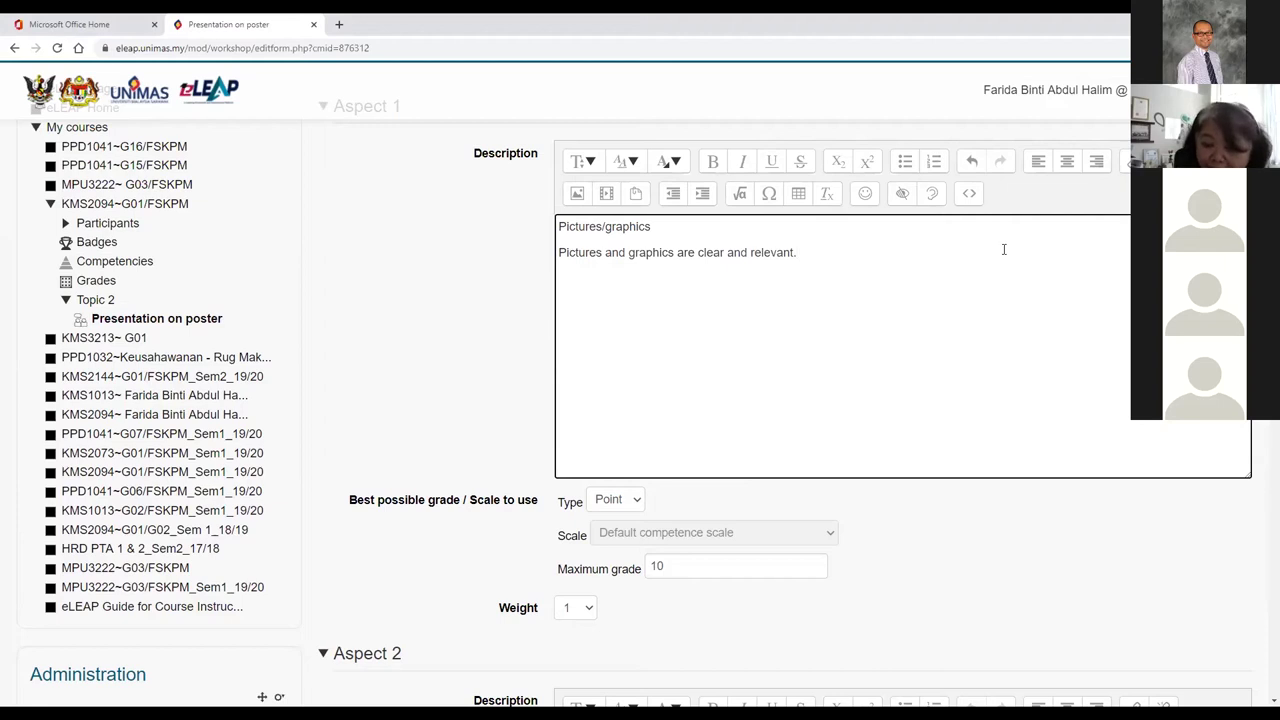
key("Home")
type("Impres")
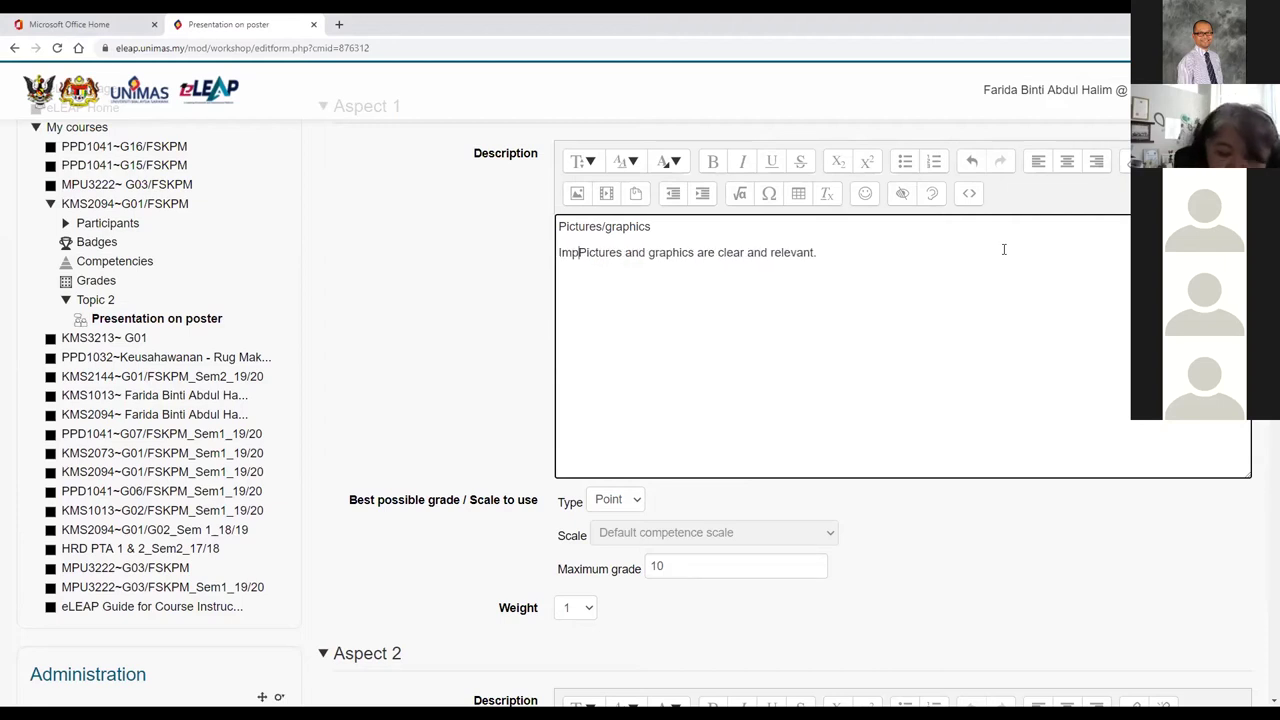
type("sive -")
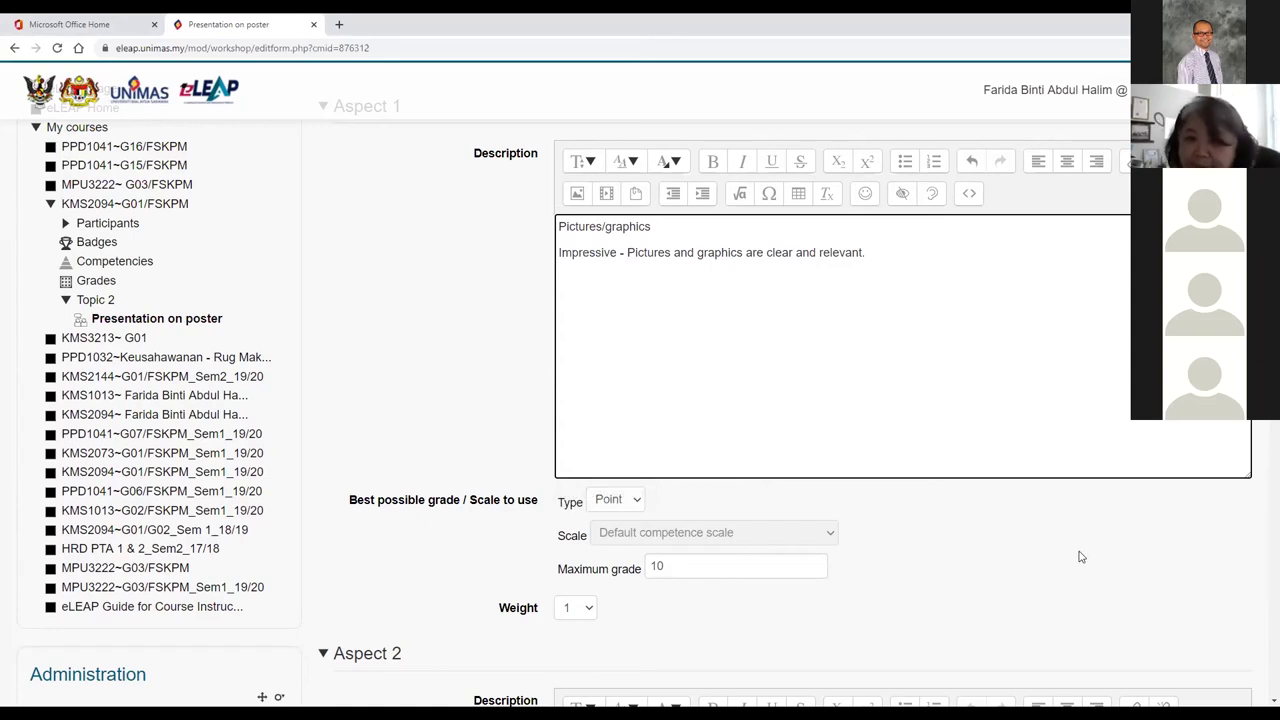
- Add blanks for two more aspects to the assessment form
scroll(429, 300, "up", 2)
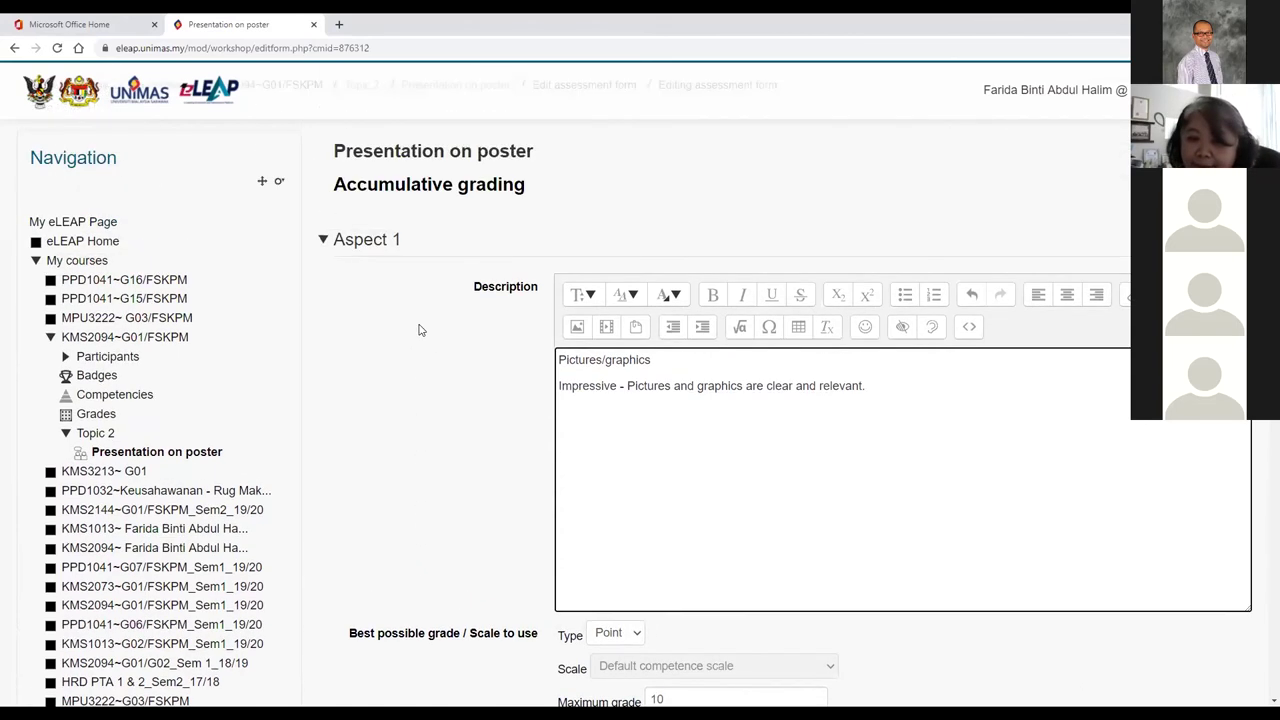
scroll(402, 391, "down", 1)
scroll(402, 391, "down", 4)
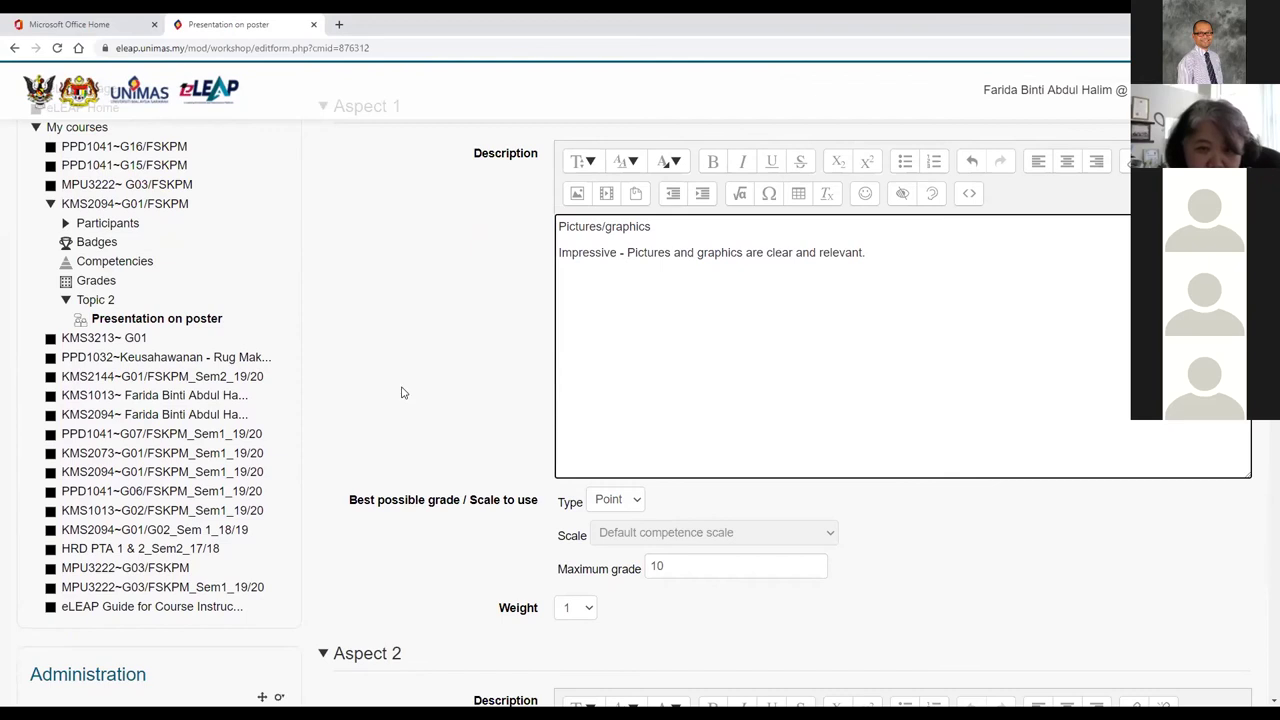
scroll(400, 393, "down", 5)
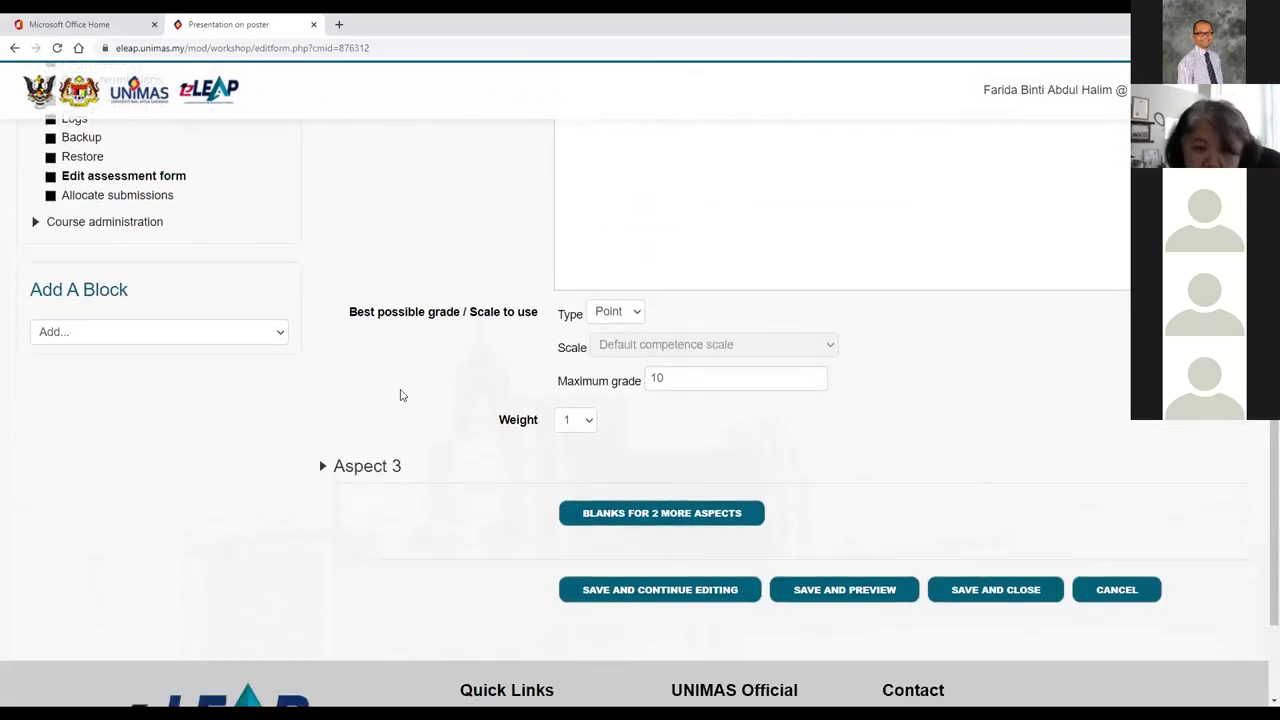
left_click(686, 449)
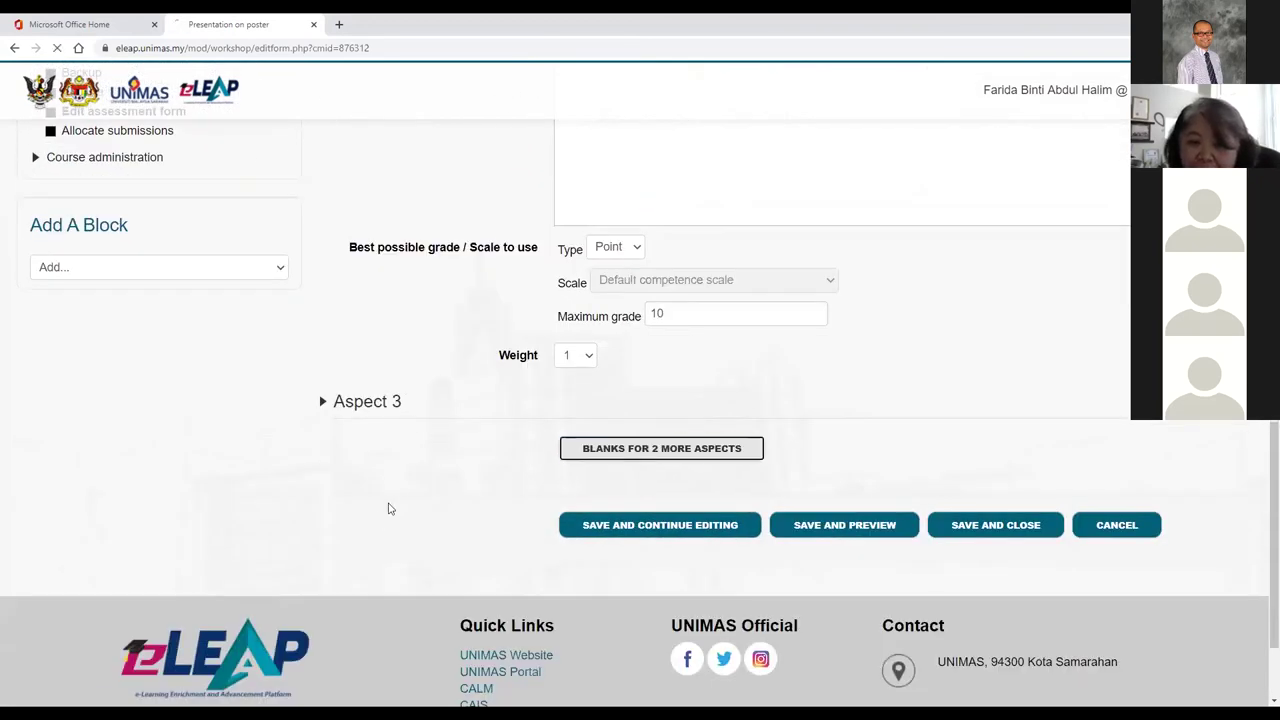
scroll(450, 525, "down", 10)
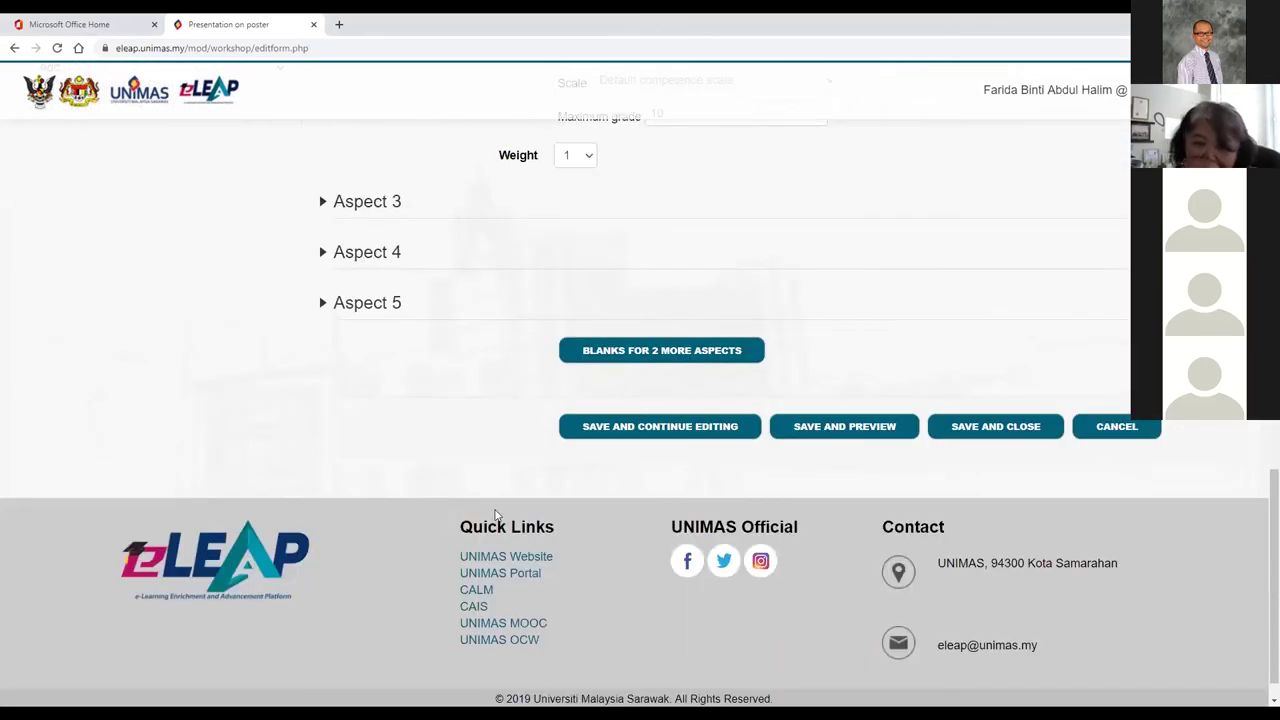
scroll(200, 466, "up", 3)
scroll(200, 471, "up", 8)
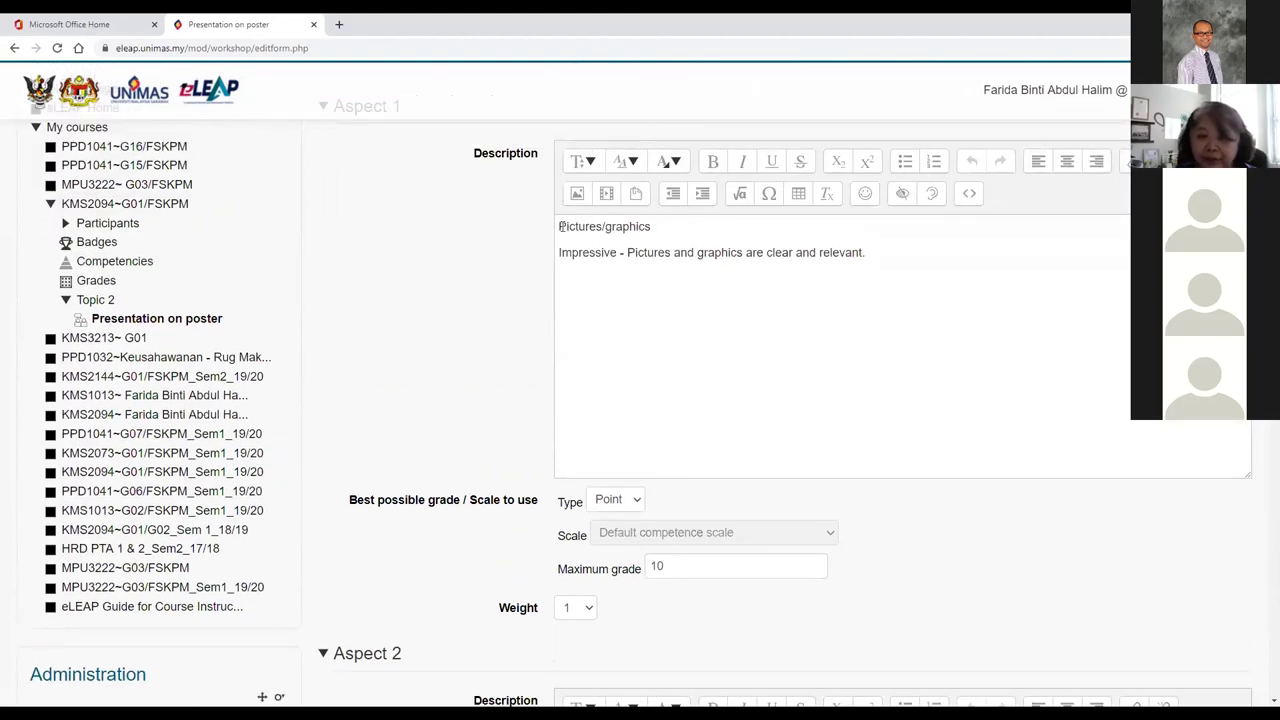
left_click_drag(561, 226, 654, 227)
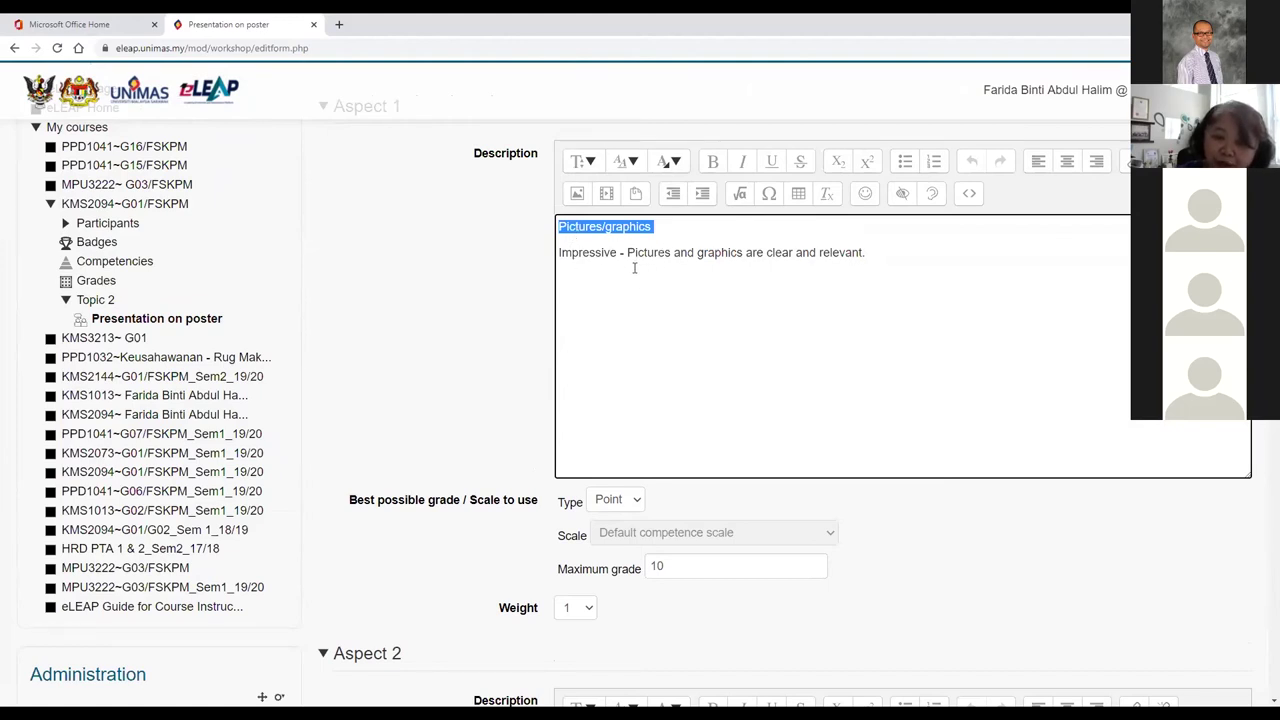
left_click(624, 307)
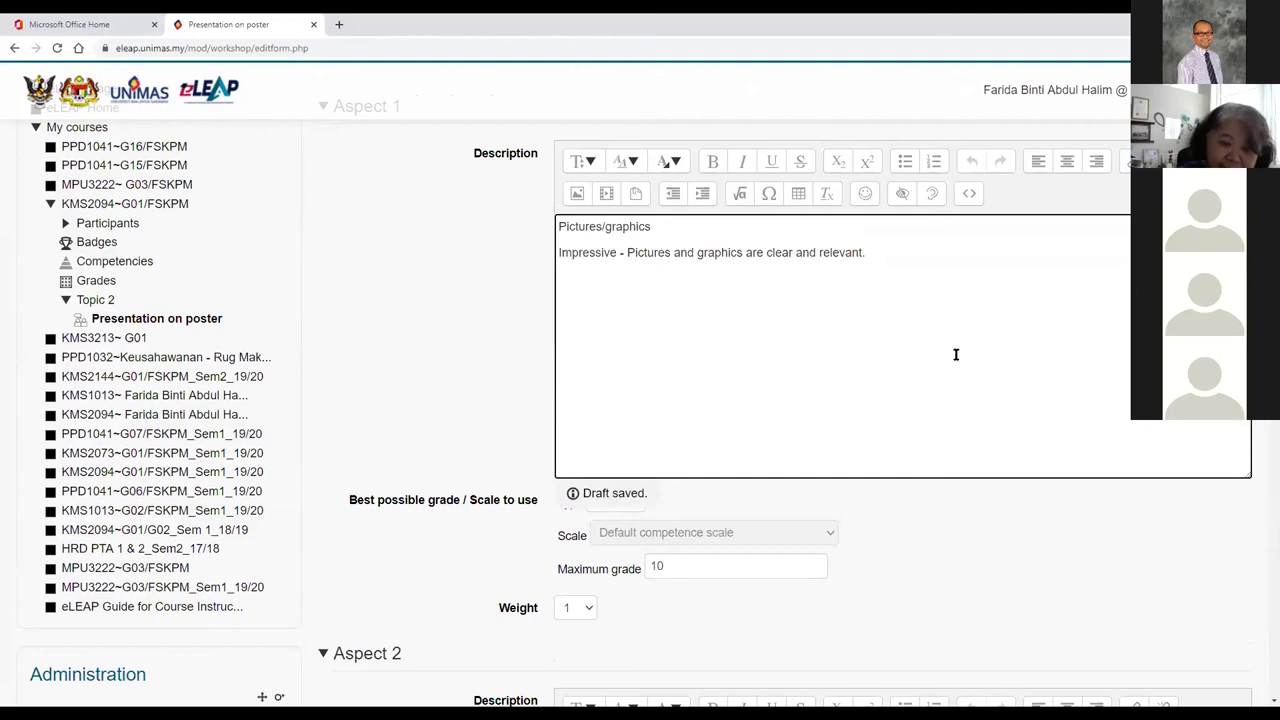
- Expand Aspect 3 and paste "Elements of poster" as plain text into its description
scroll(950, 360, "down", 3)
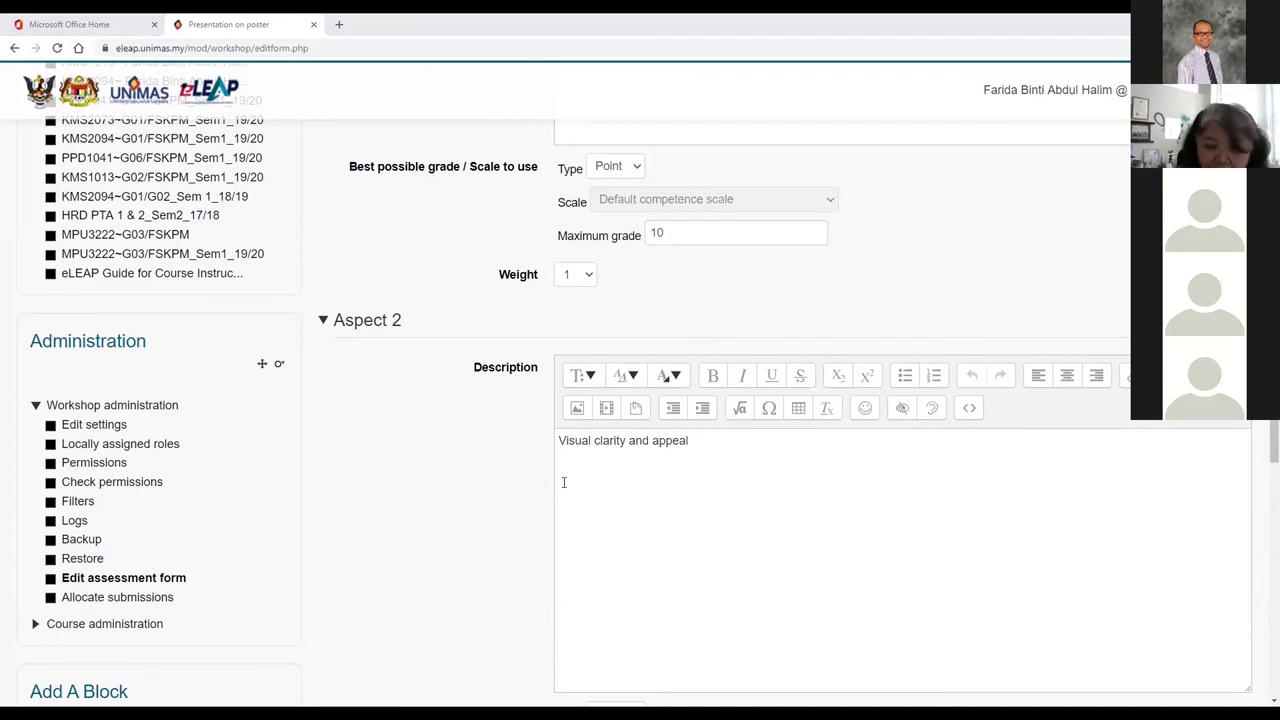
scroll(609, 534, "down", 5)
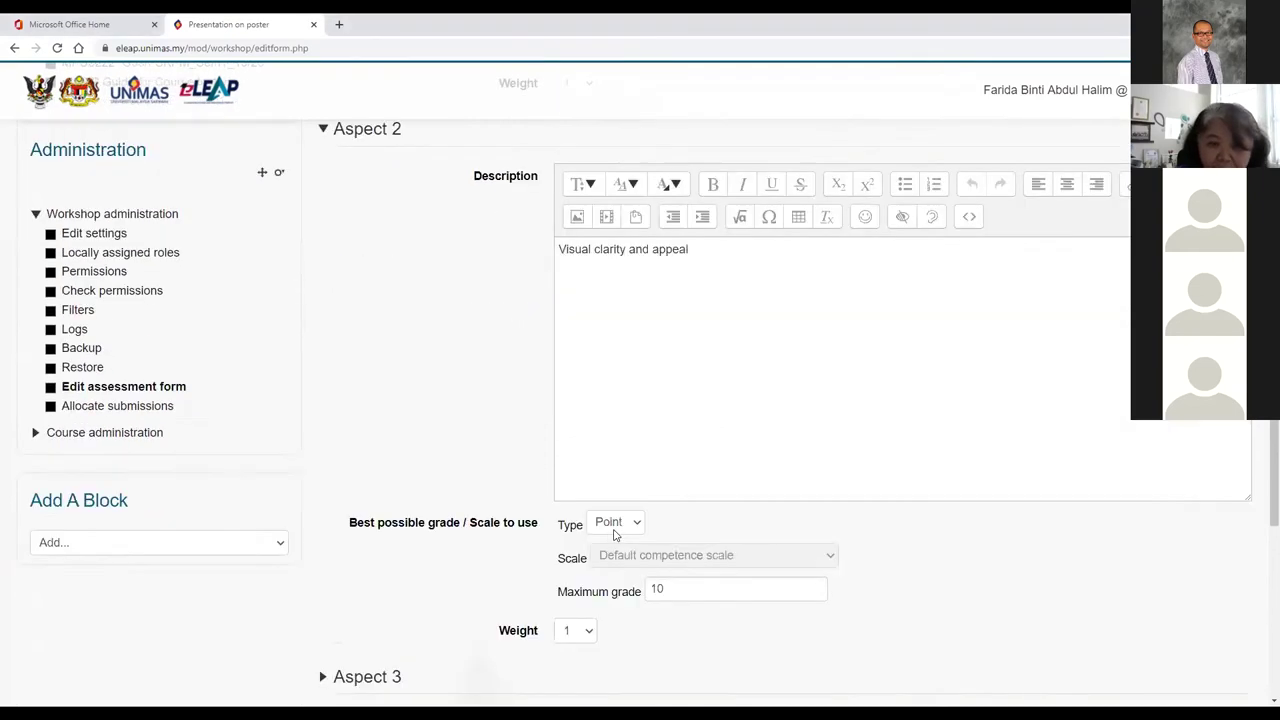
left_click(371, 336)
left_click(603, 462)
right_click(607, 468)
left_click(665, 587)
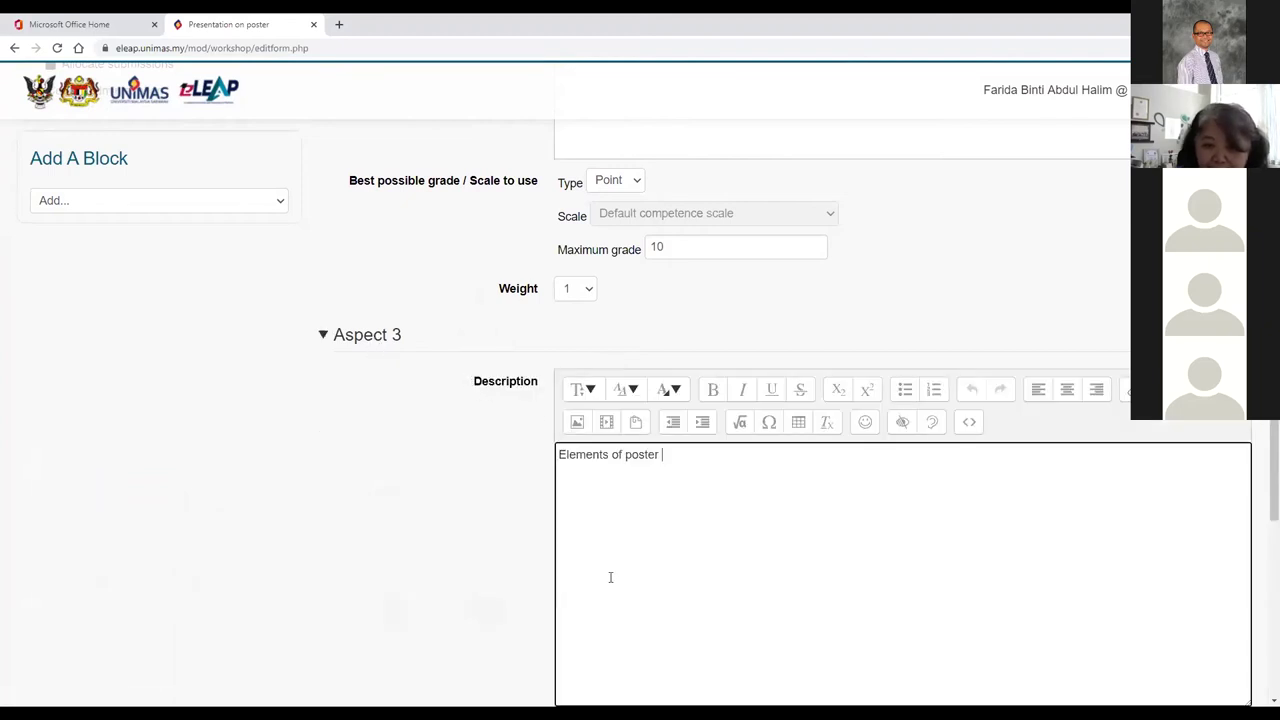
- Expand Aspect 4 and paste "Spelling and punctuation" as plain text into its description
scroll(451, 558, "down", 1)
scroll(451, 558, "down", 3)
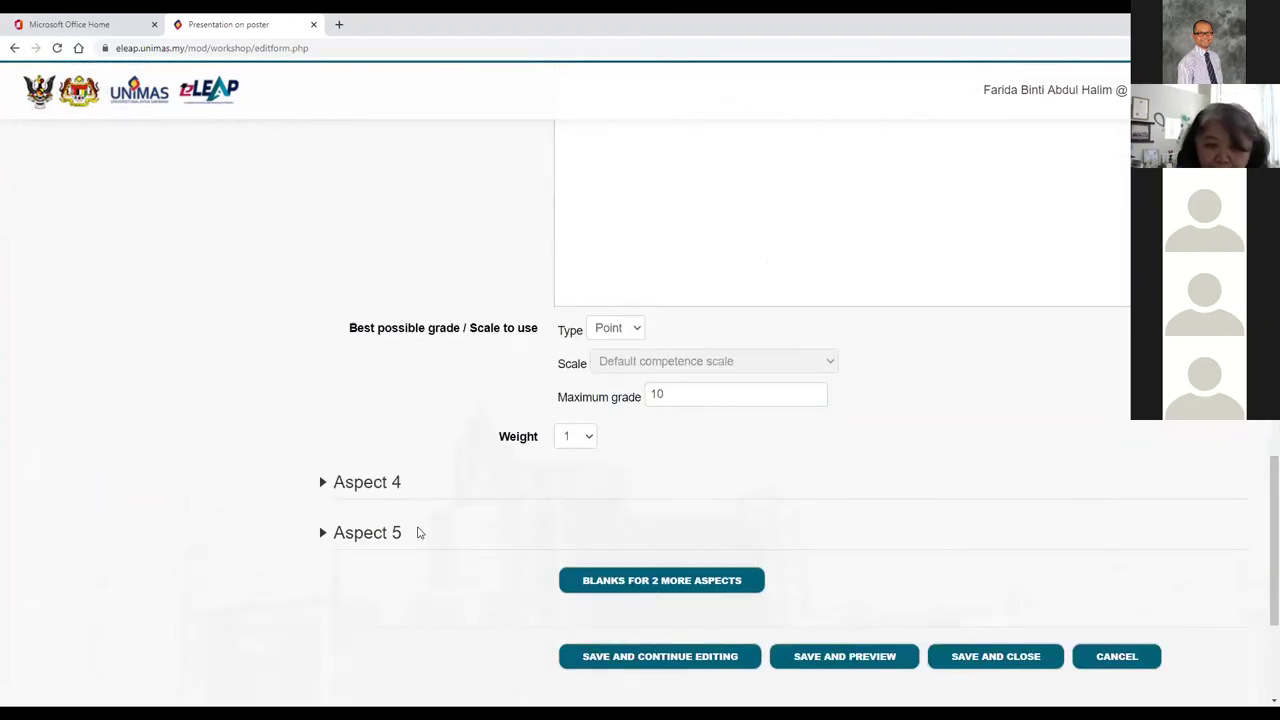
left_click(371, 486)
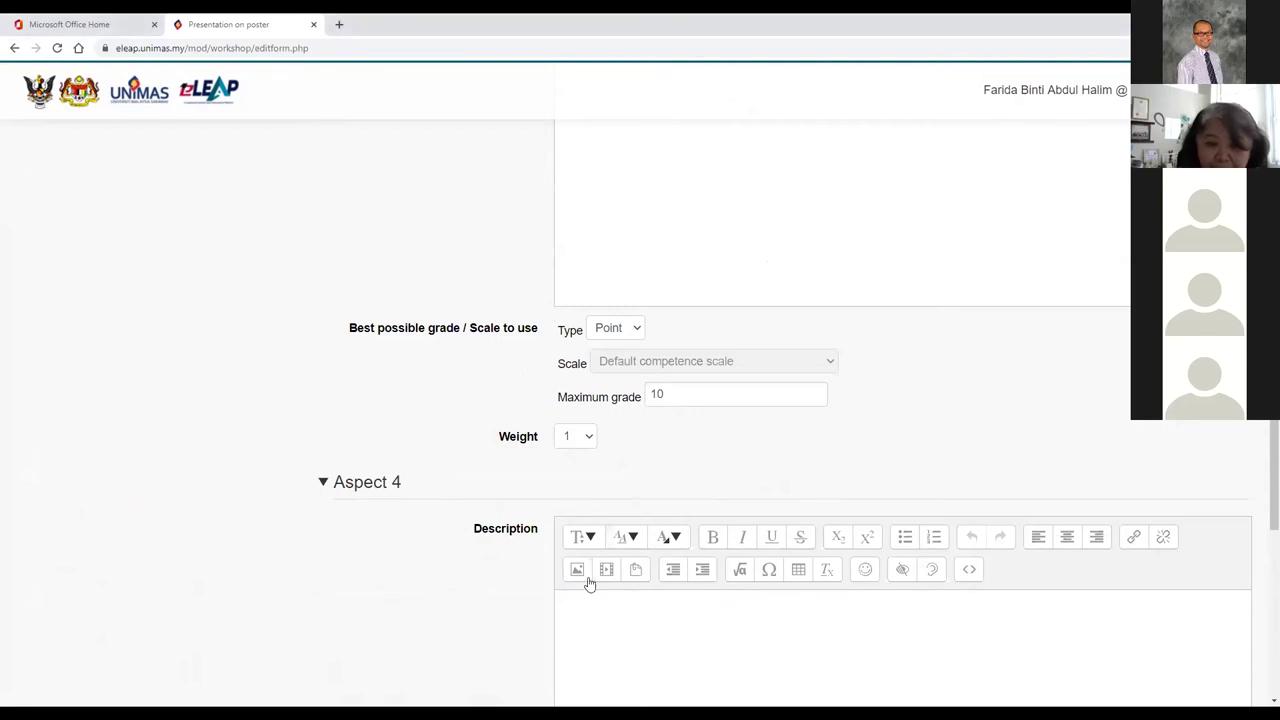
left_click(617, 634)
right_click(617, 634)
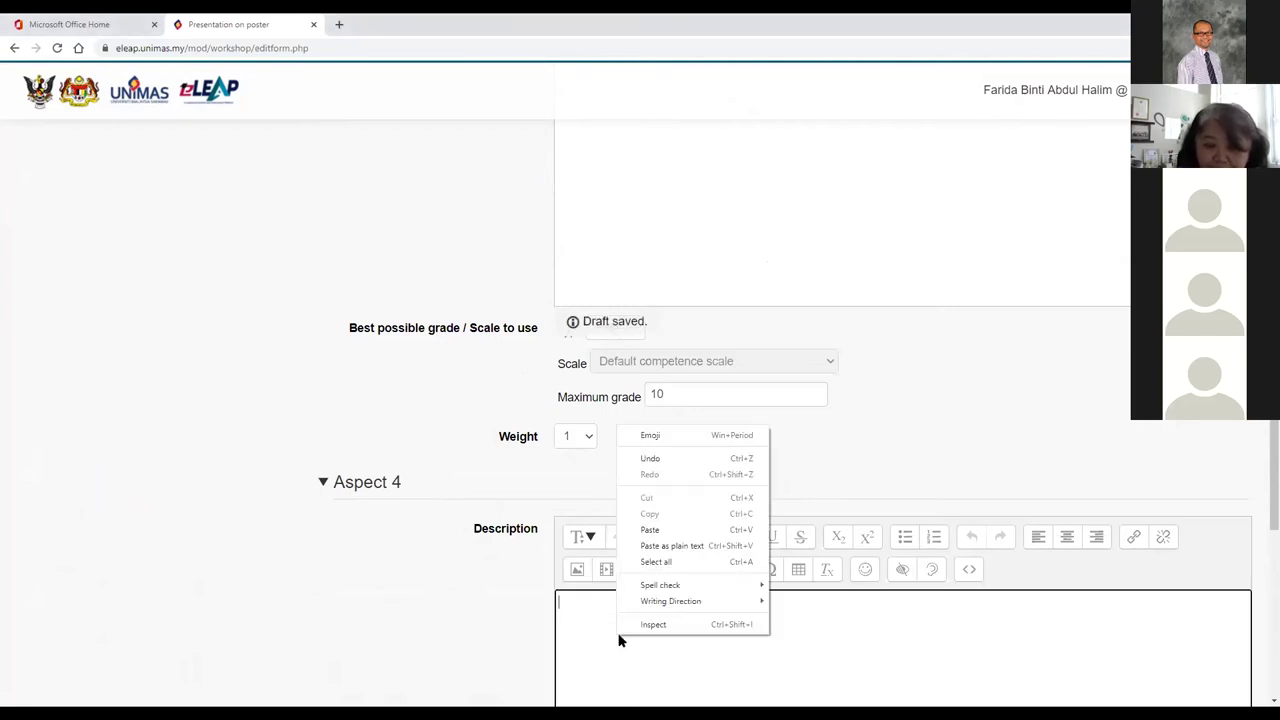
left_click(660, 546)
left_click(448, 594)
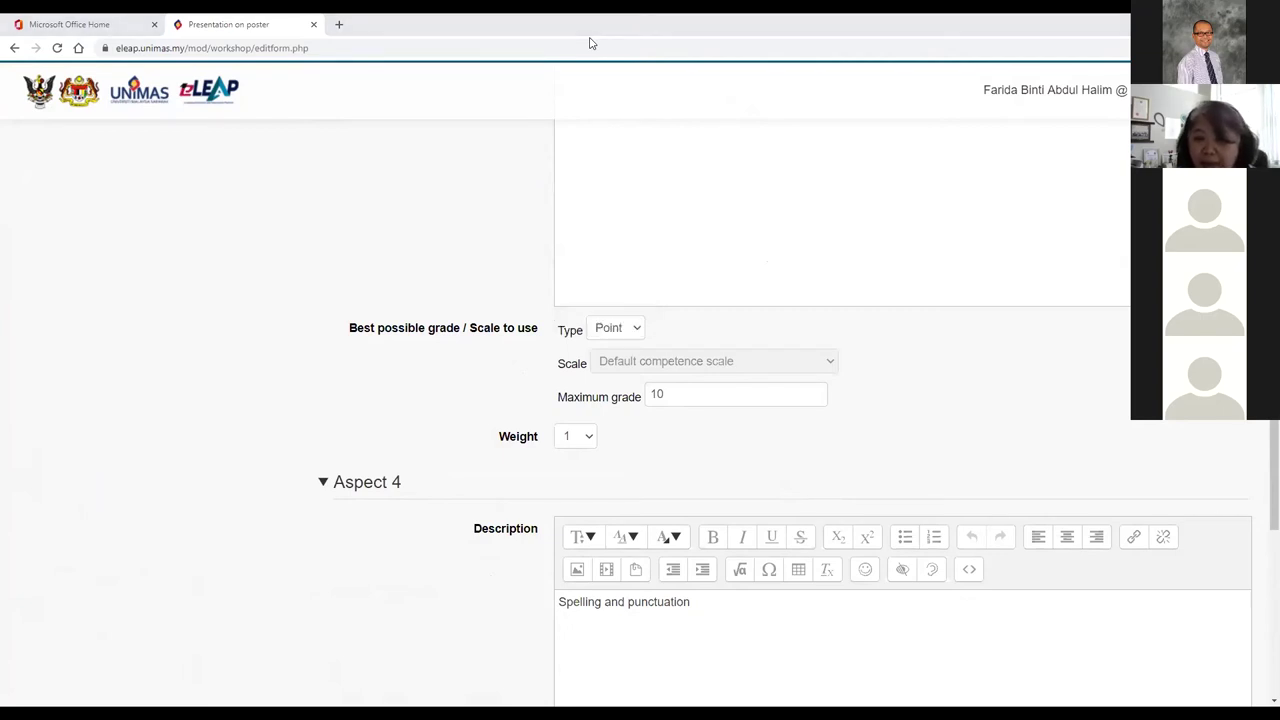
- Check the poster rubrics in the Assignment 1 document in Word, and return to Aspect 1 of the assessment form in the browser
key("alt+Tab")
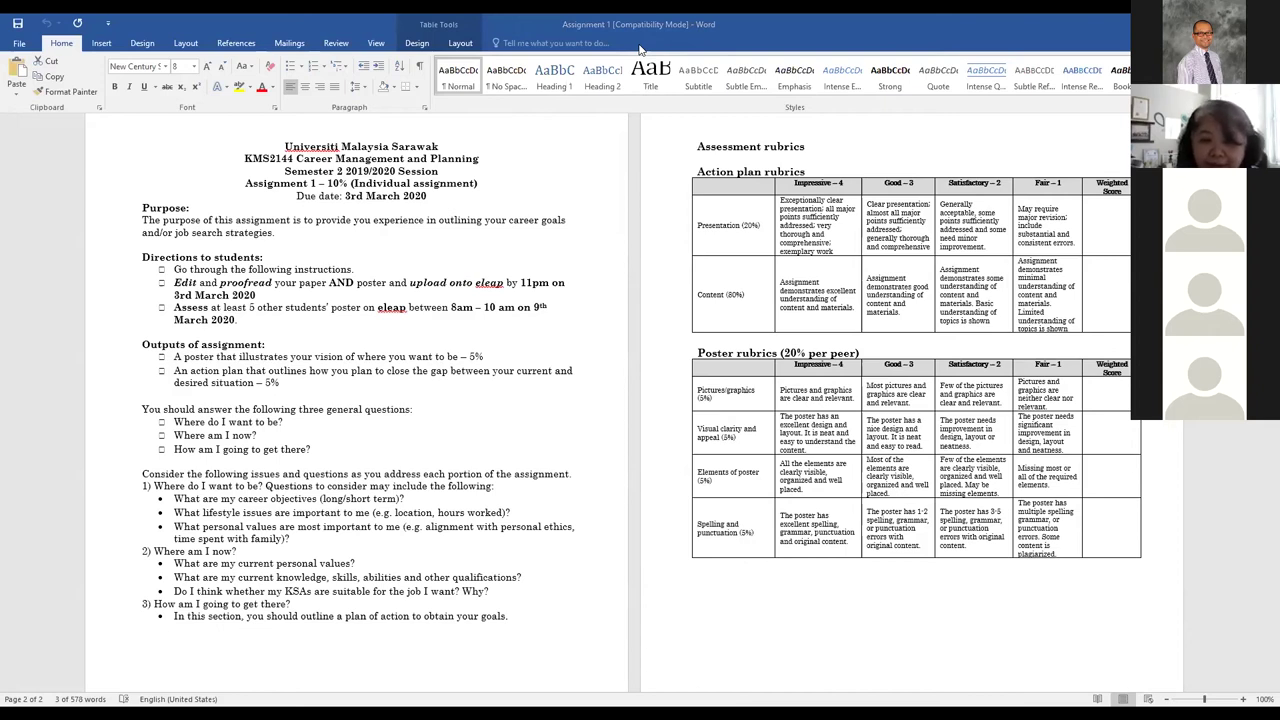
key("alt+Tab")
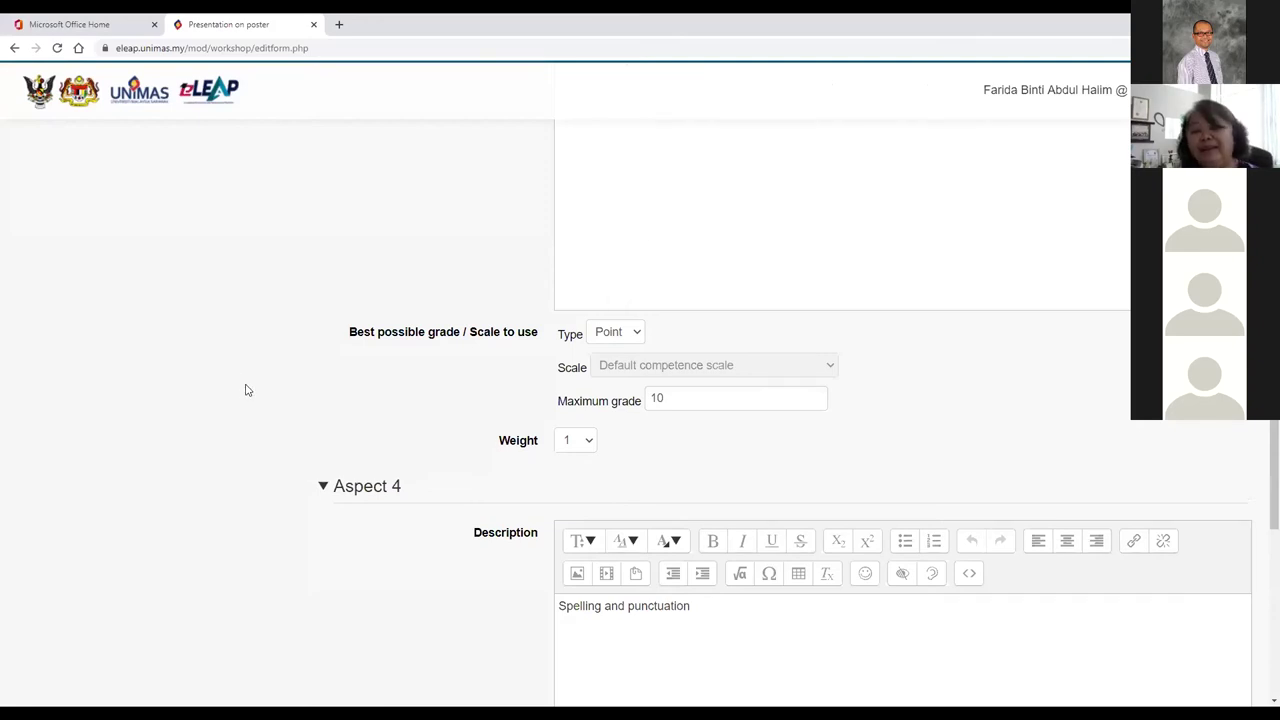
scroll(280, 395, "up", 14)
scroll(328, 410, "up", 10)
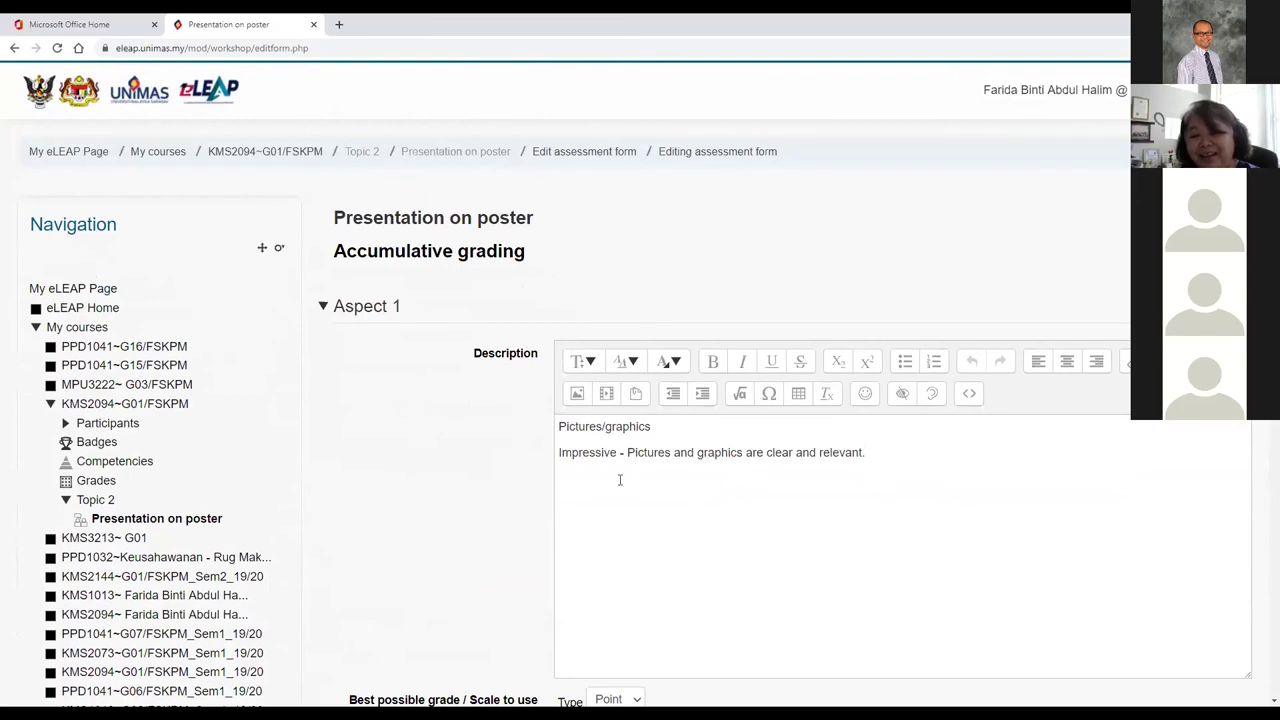
- Try the Scale grade type for Aspect 1, view the available scales and weights, and return the type to Point
left_click(682, 429)
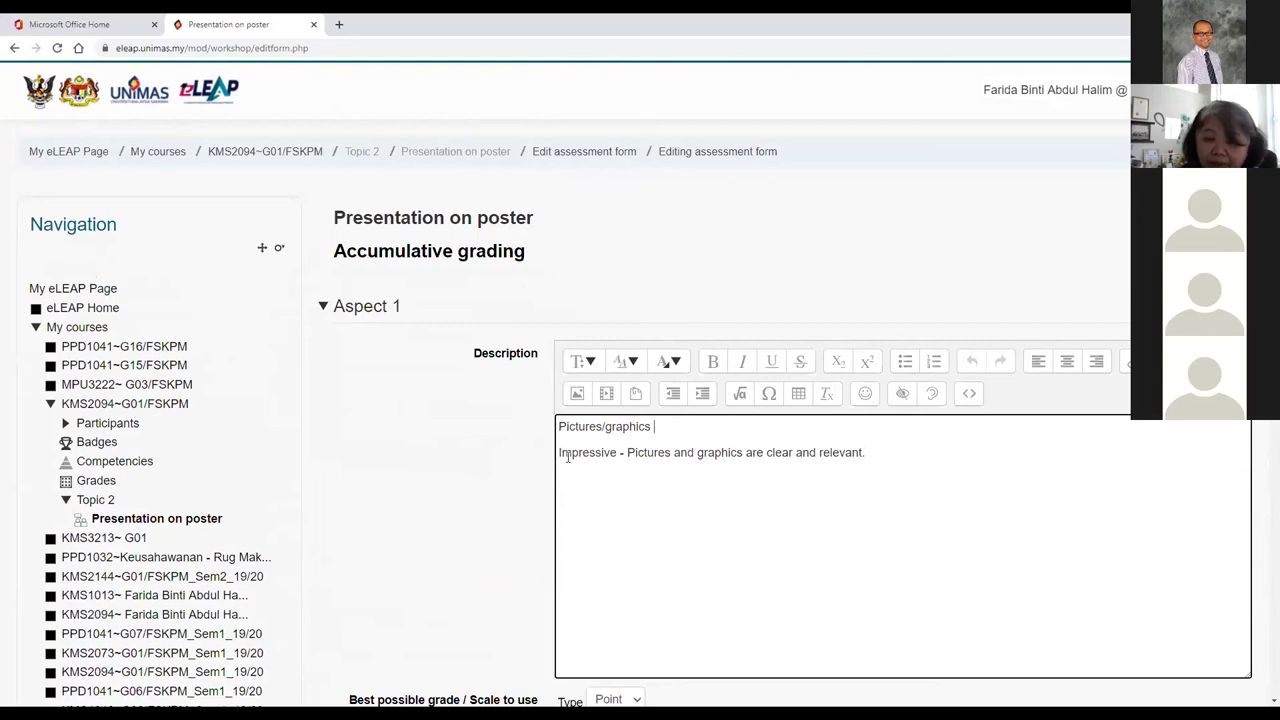
scroll(406, 520, "down", 3)
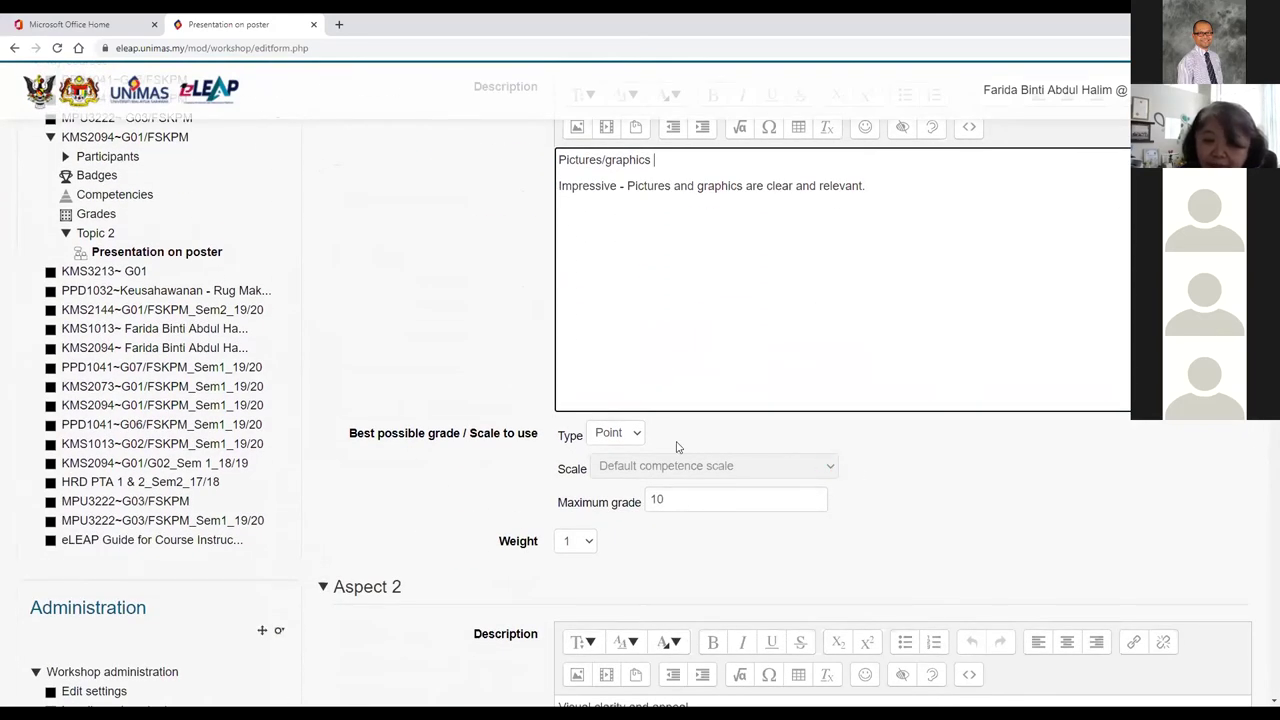
left_click(632, 433)
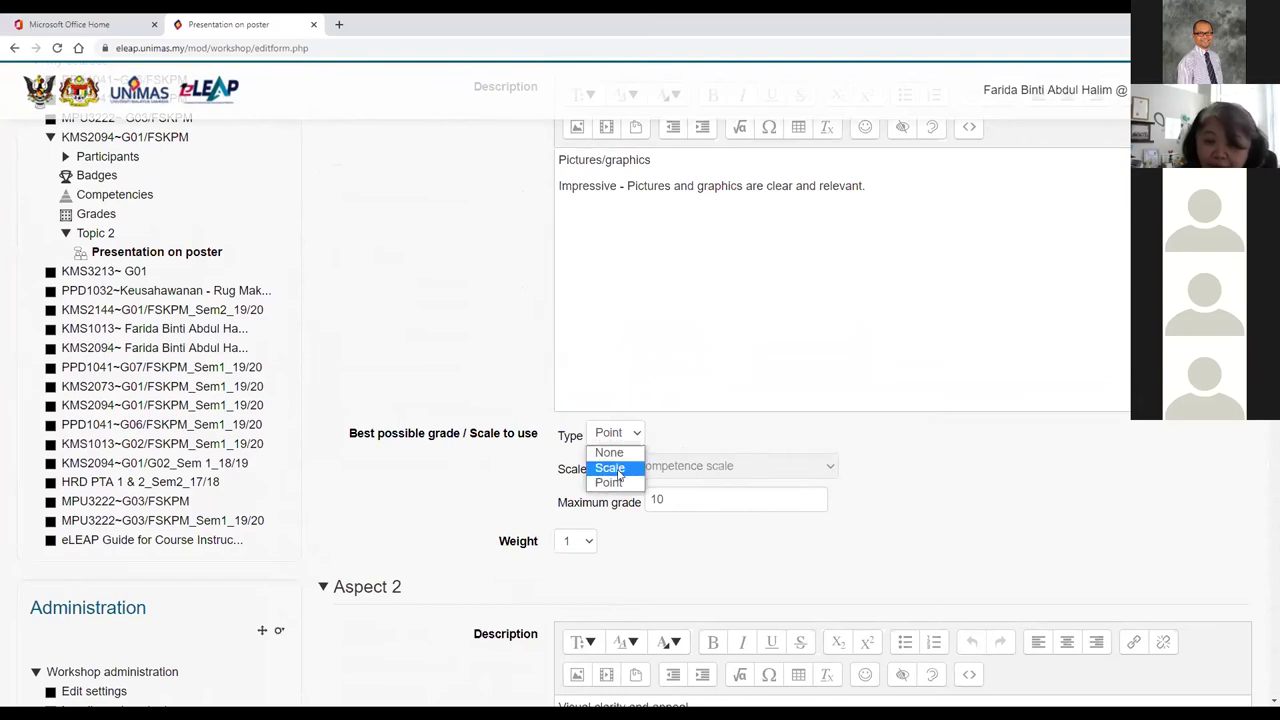
left_click(610, 468)
left_click(829, 467)
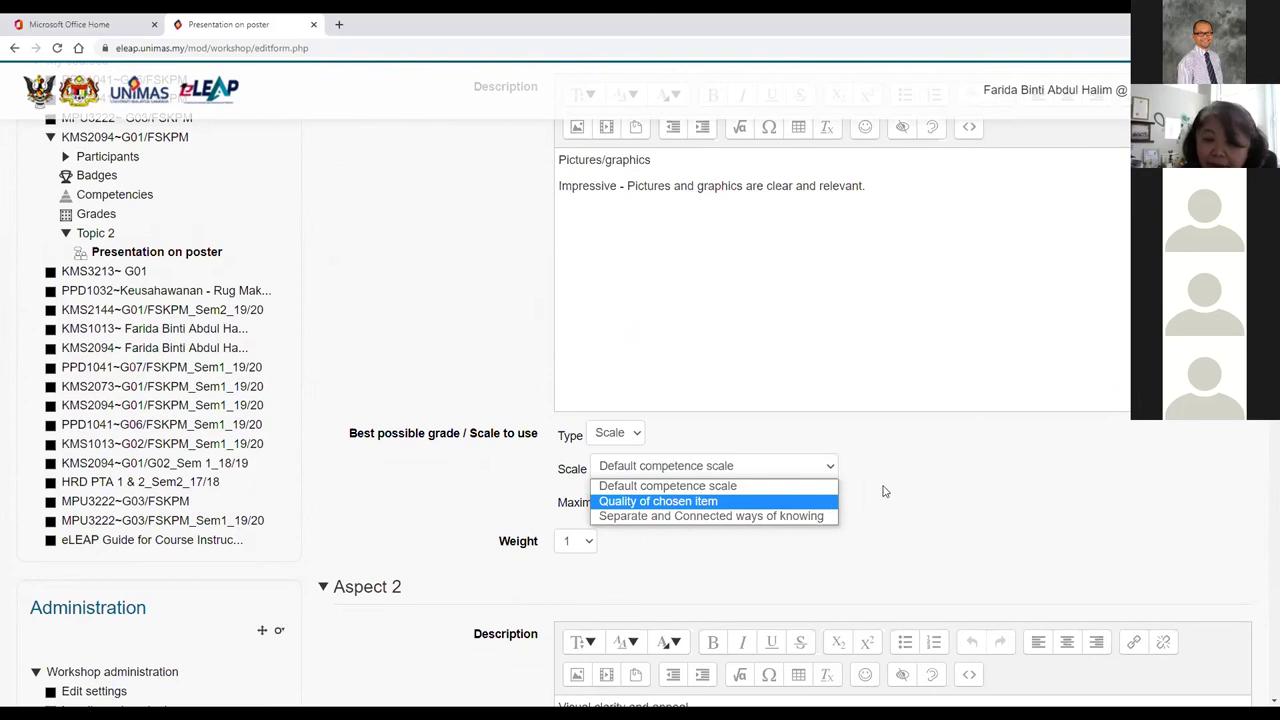
left_click(926, 482)
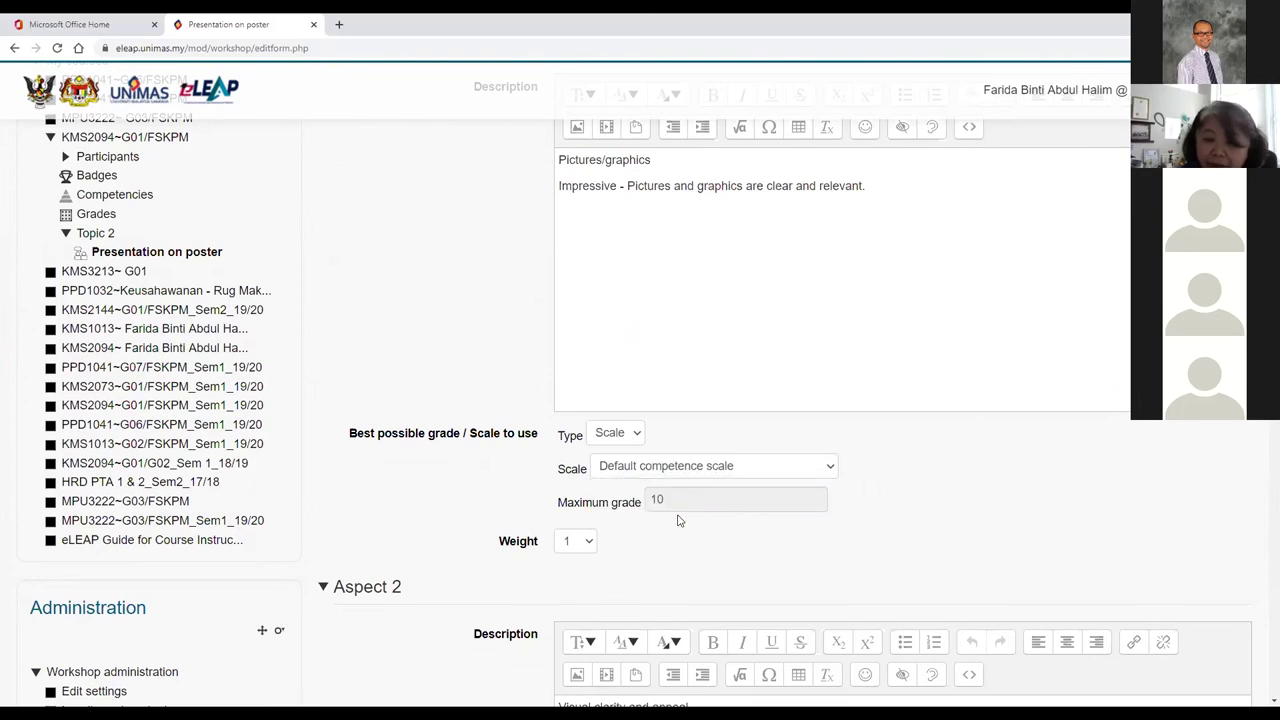
left_click(590, 543)
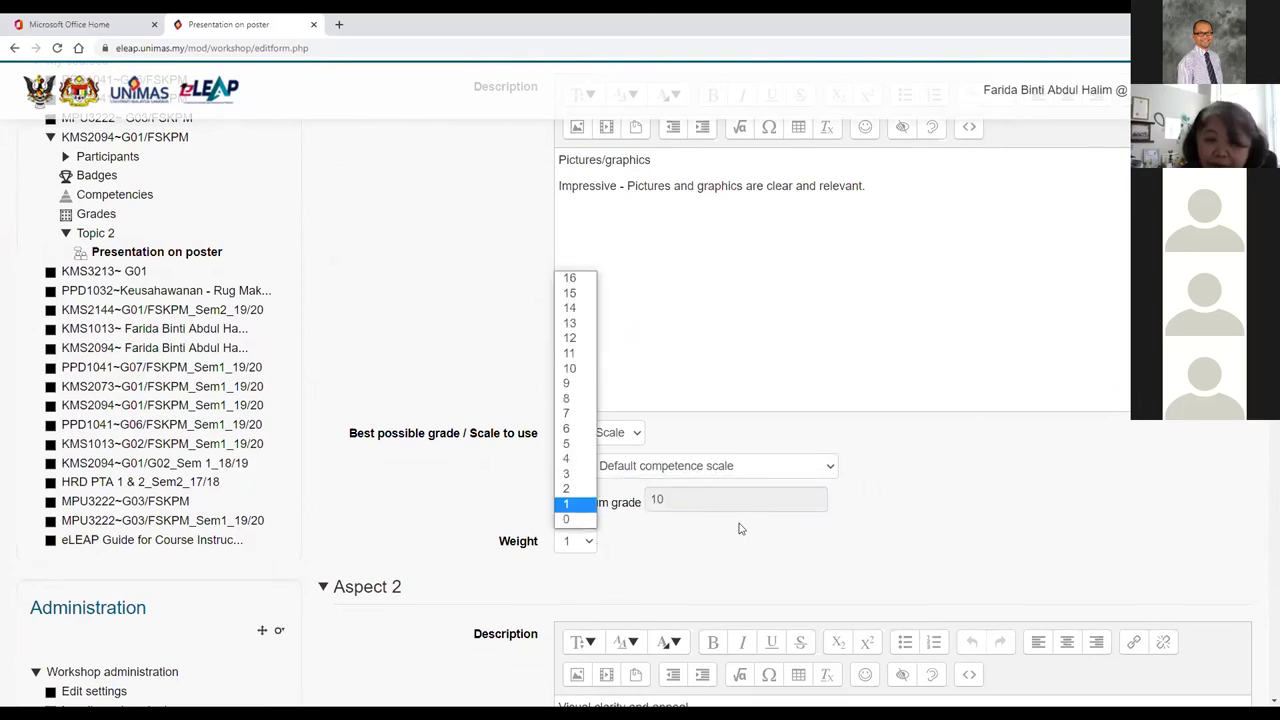
left_click(1035, 540)
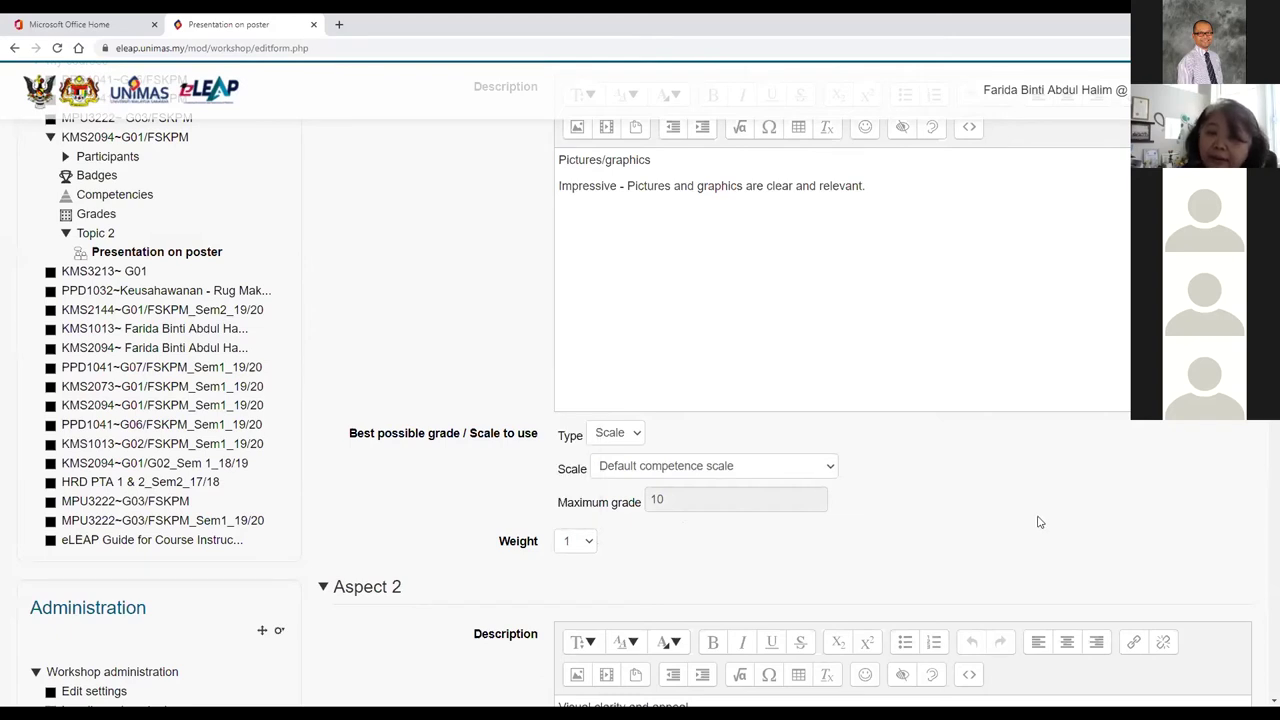
left_click(632, 435)
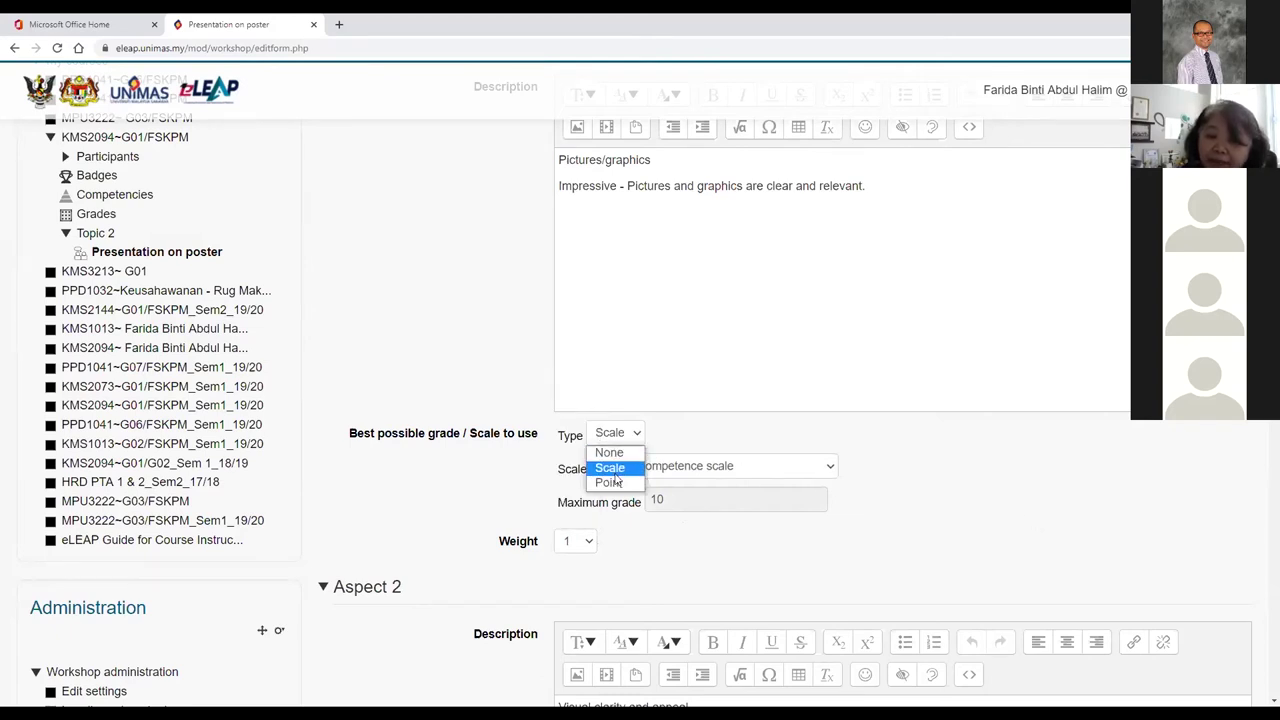
left_click(614, 484)
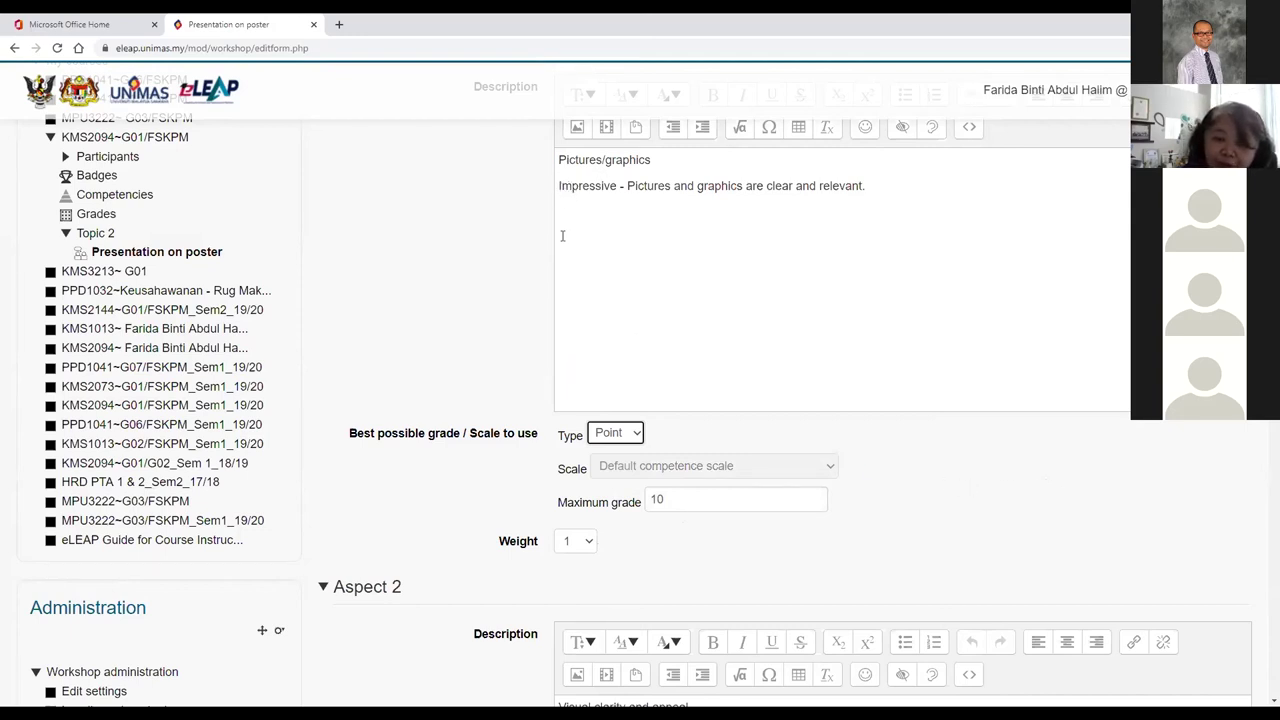
- Append "(Highest)" to the Impressive line in Aspect 1's description
left_click(902, 184)
type("(")
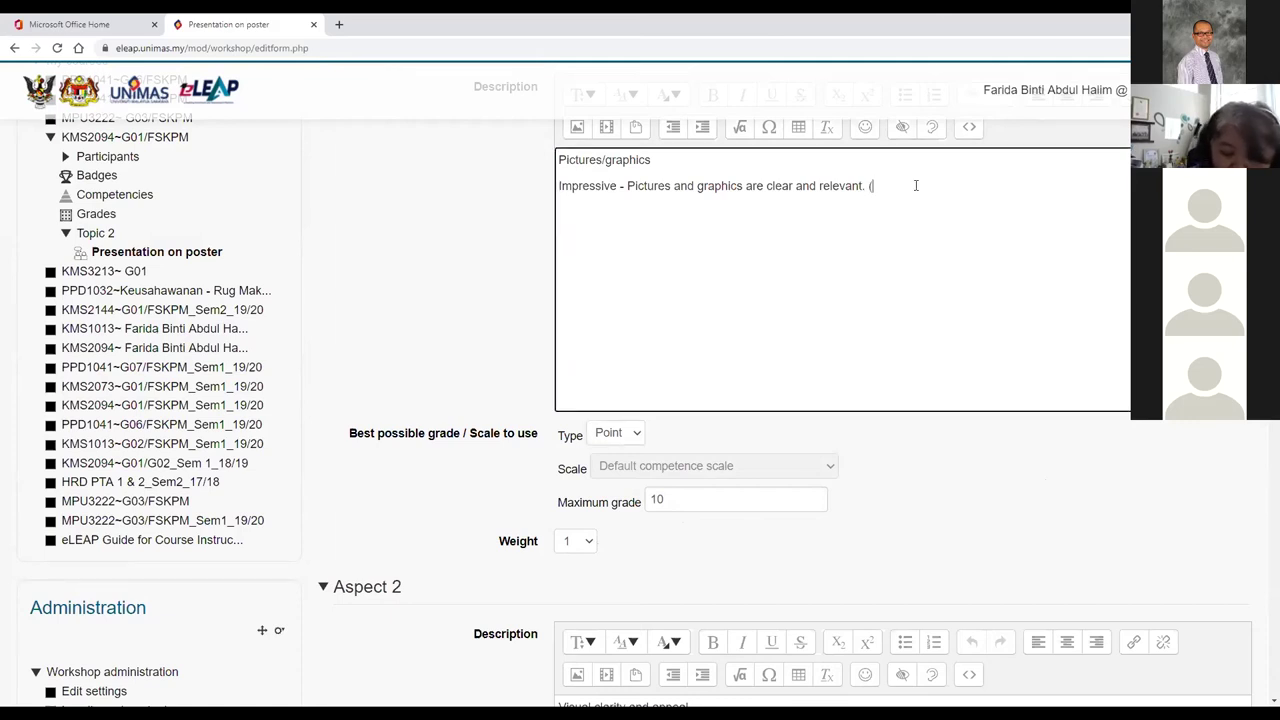
type("Highest")
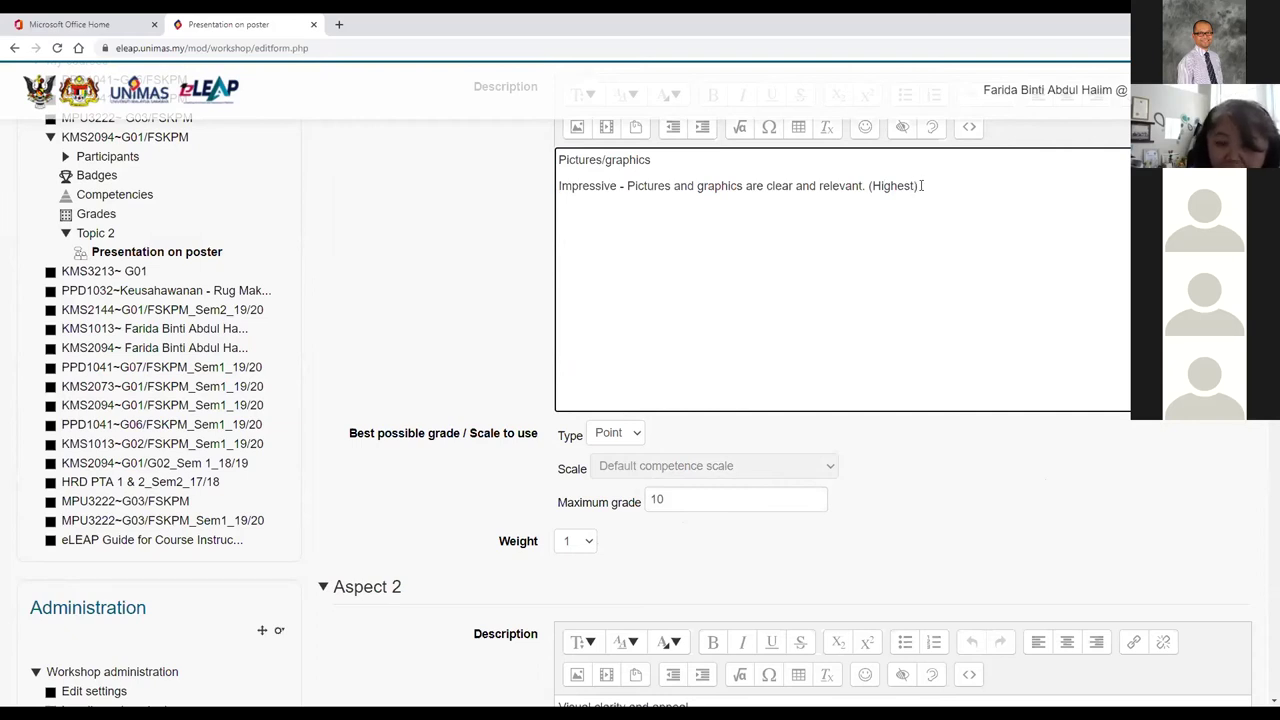
type(")")
- Add the line "Fair - Pictures and graphics are neither clear nor relevant. (Lowest)" to Aspect 1's description, pasting the descriptor from the poster rubrics
key("Return")
key("alt+Tab")
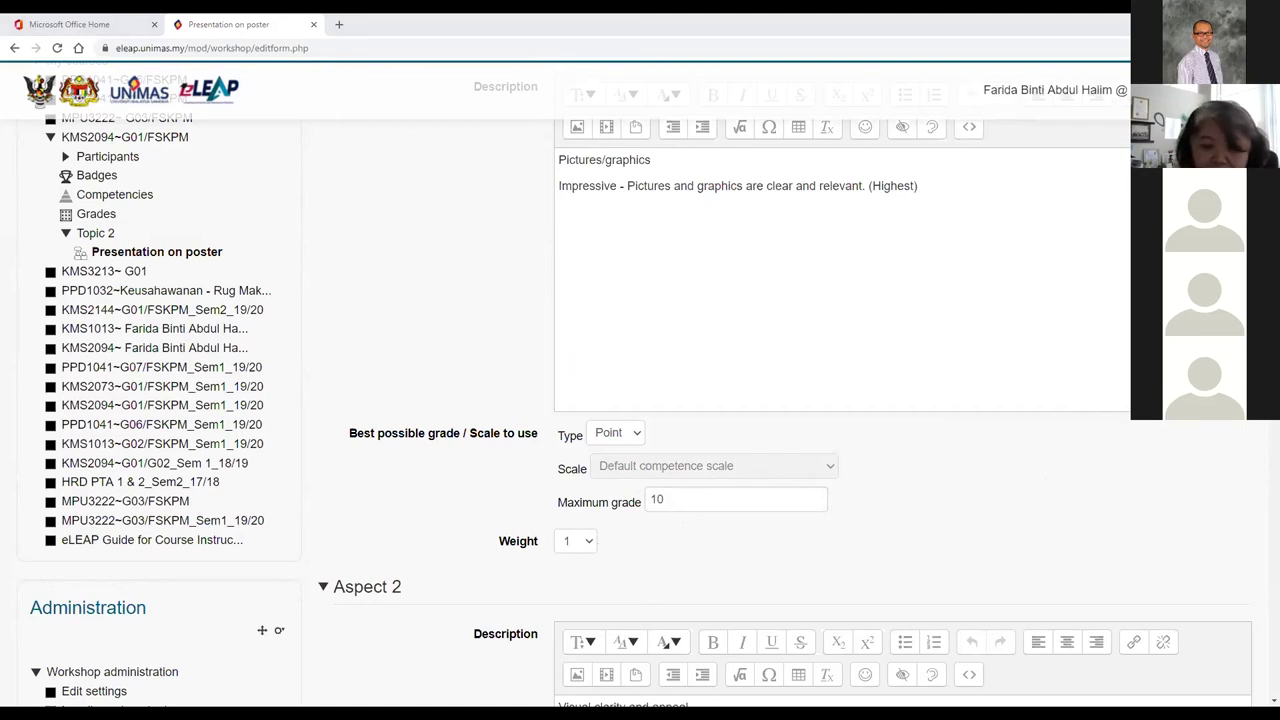
left_click(622, 268)
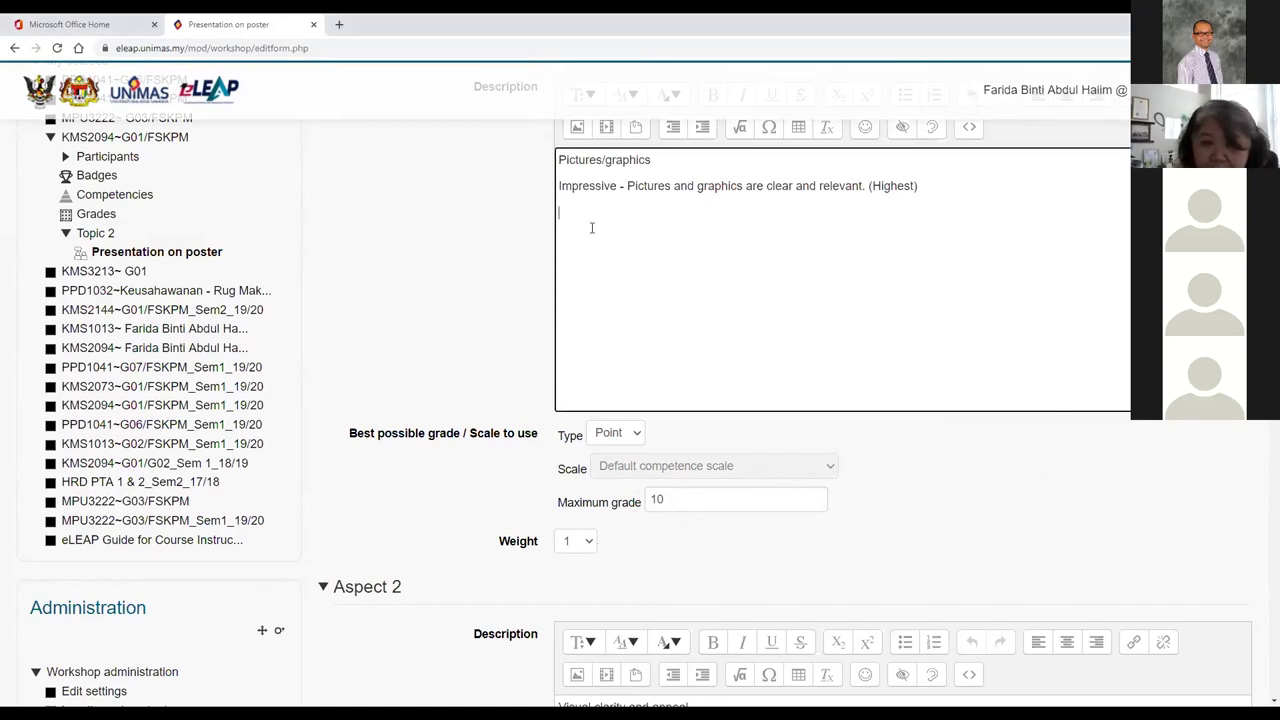
right_click(591, 229)
left_click(652, 350)
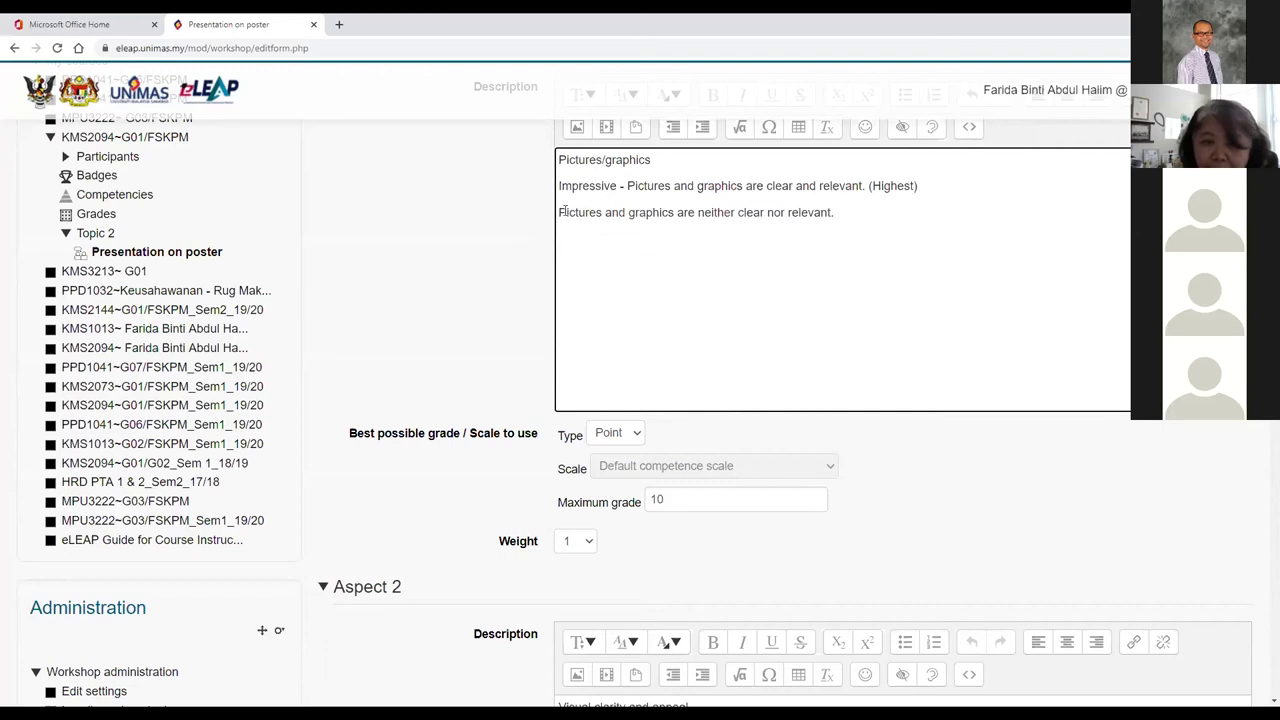
left_click(560, 213)
type("Fa")
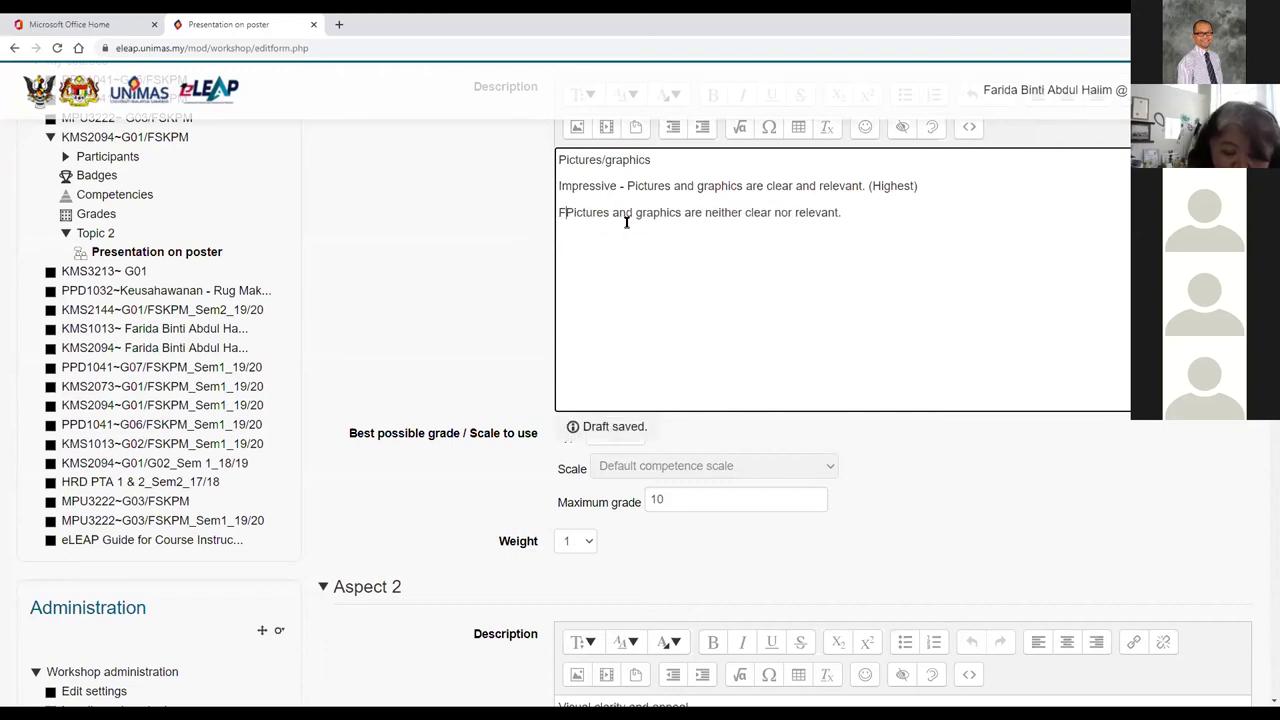
type("ir -")
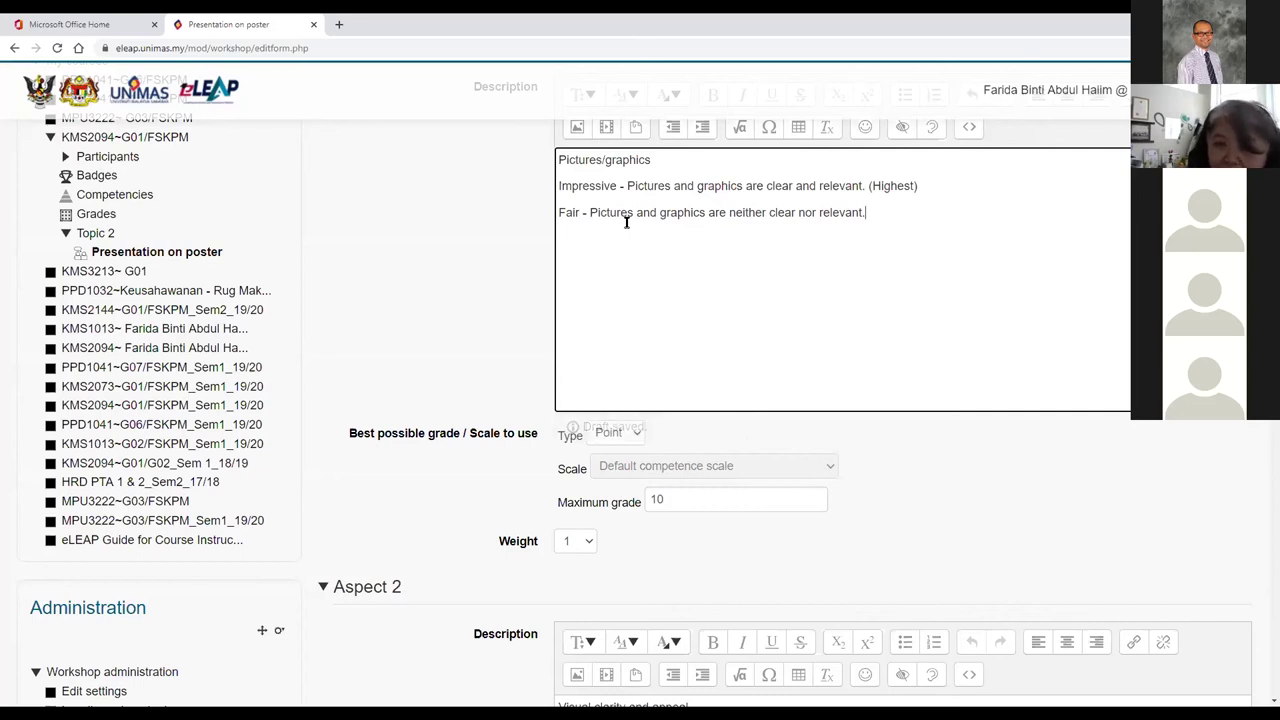
type("(Lowest)")
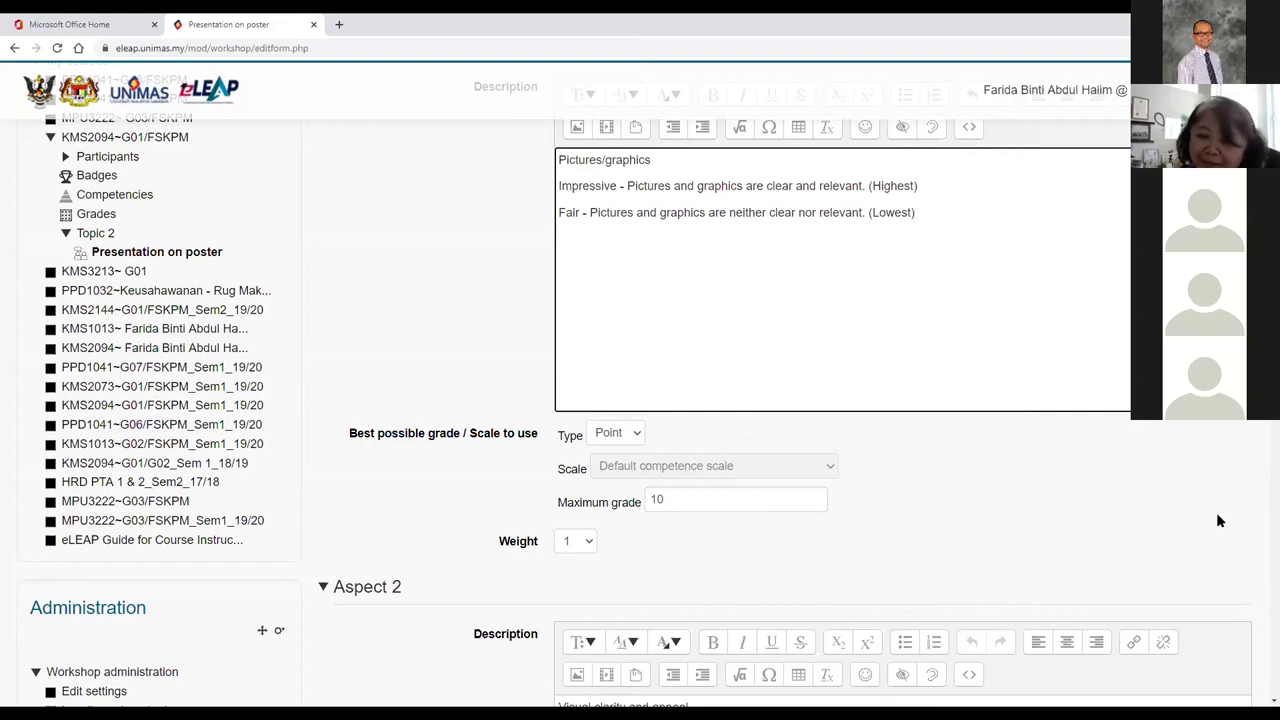
- Save the assessment form with continued editing, check its list of aspects, and save and close it
scroll(464, 337, "down", 4)
scroll(464, 337, "down", 5)
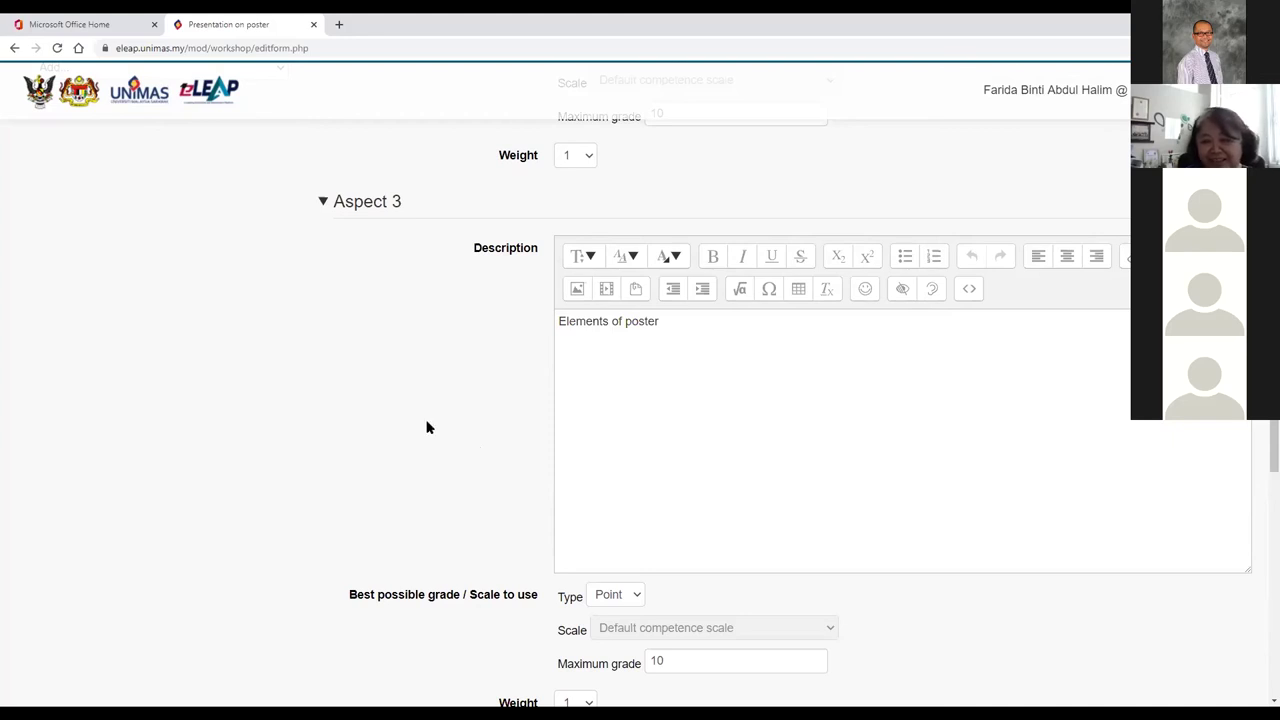
scroll(440, 410, "down", 3)
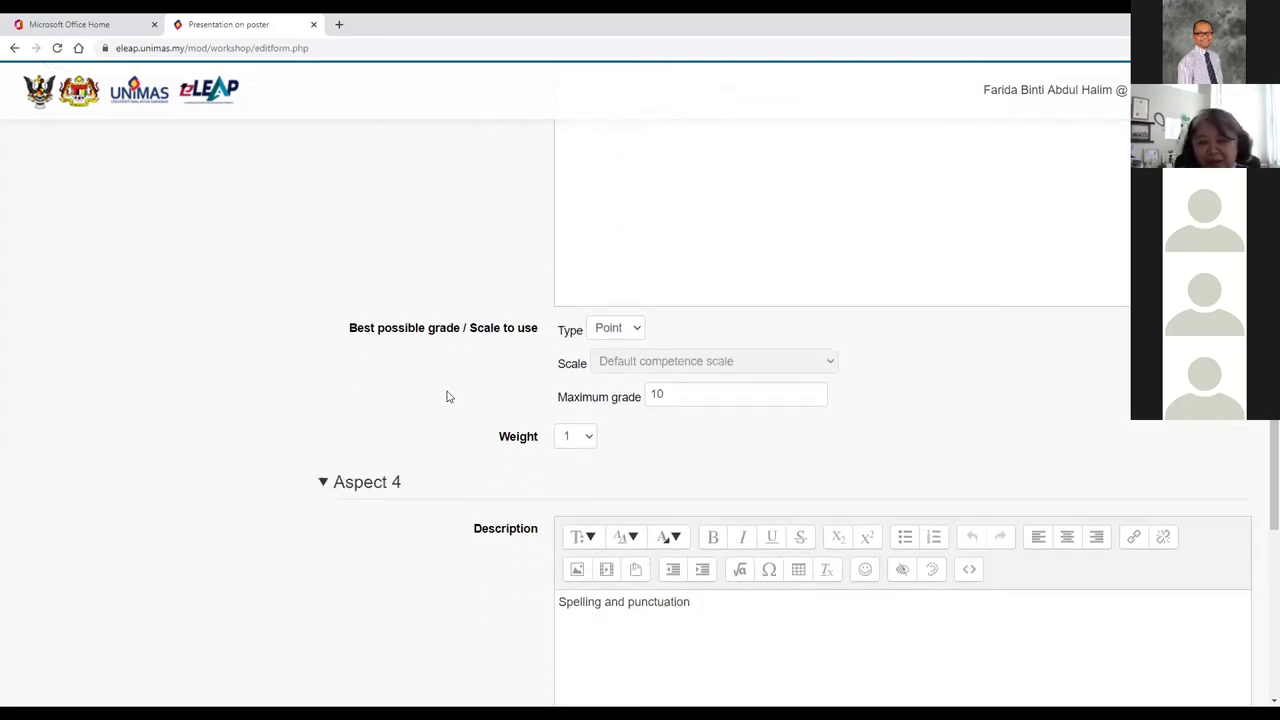
scroll(448, 397, "down", 7)
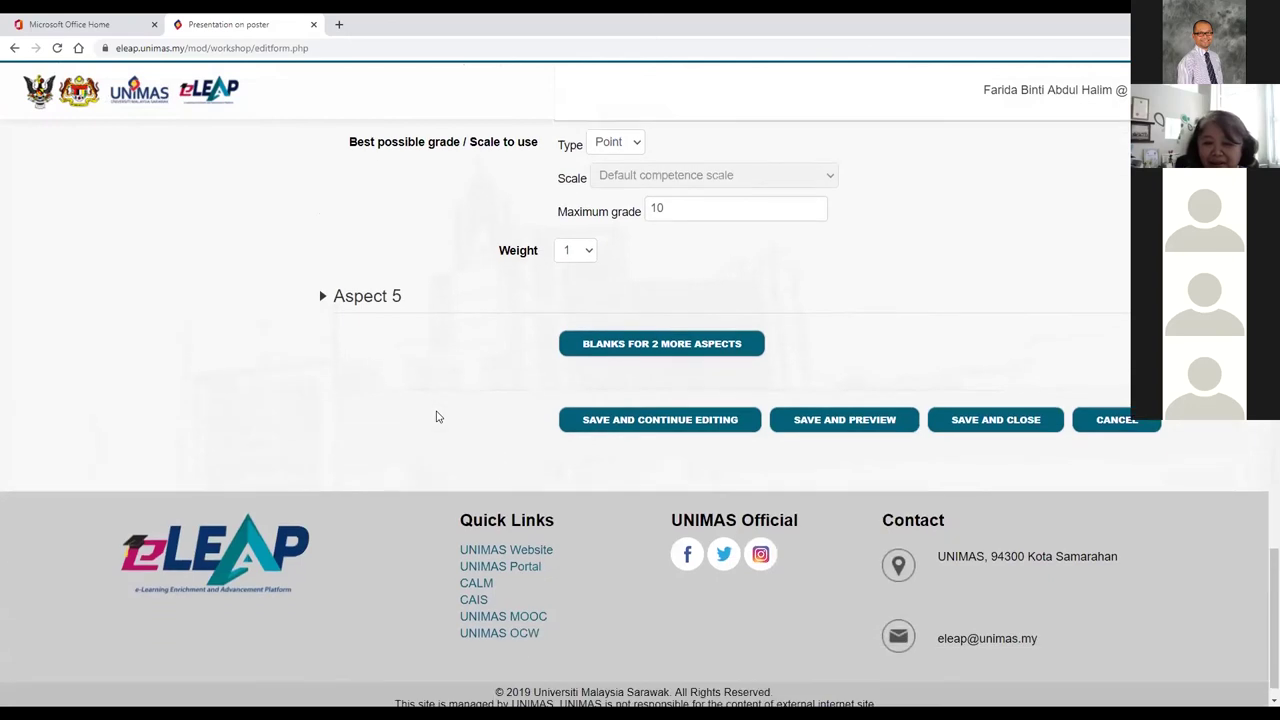
left_click(660, 421)
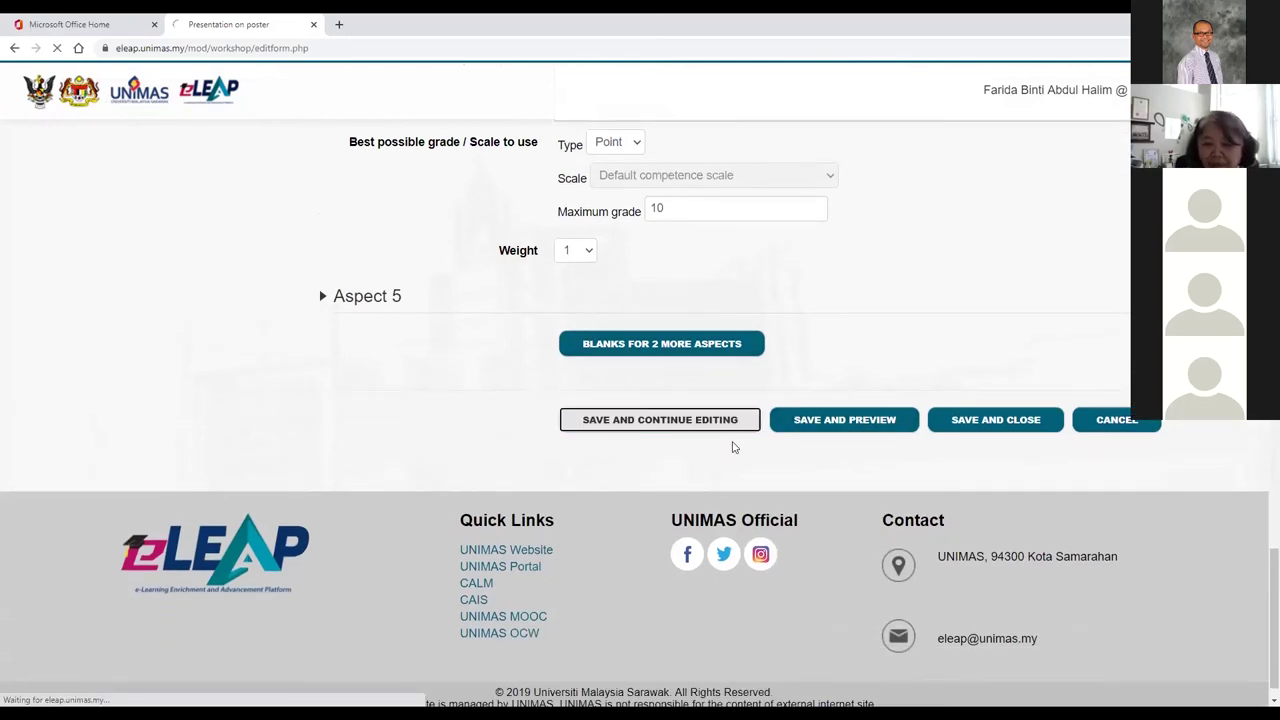
scroll(183, 488, "down", 9)
scroll(394, 494, "up", 2)
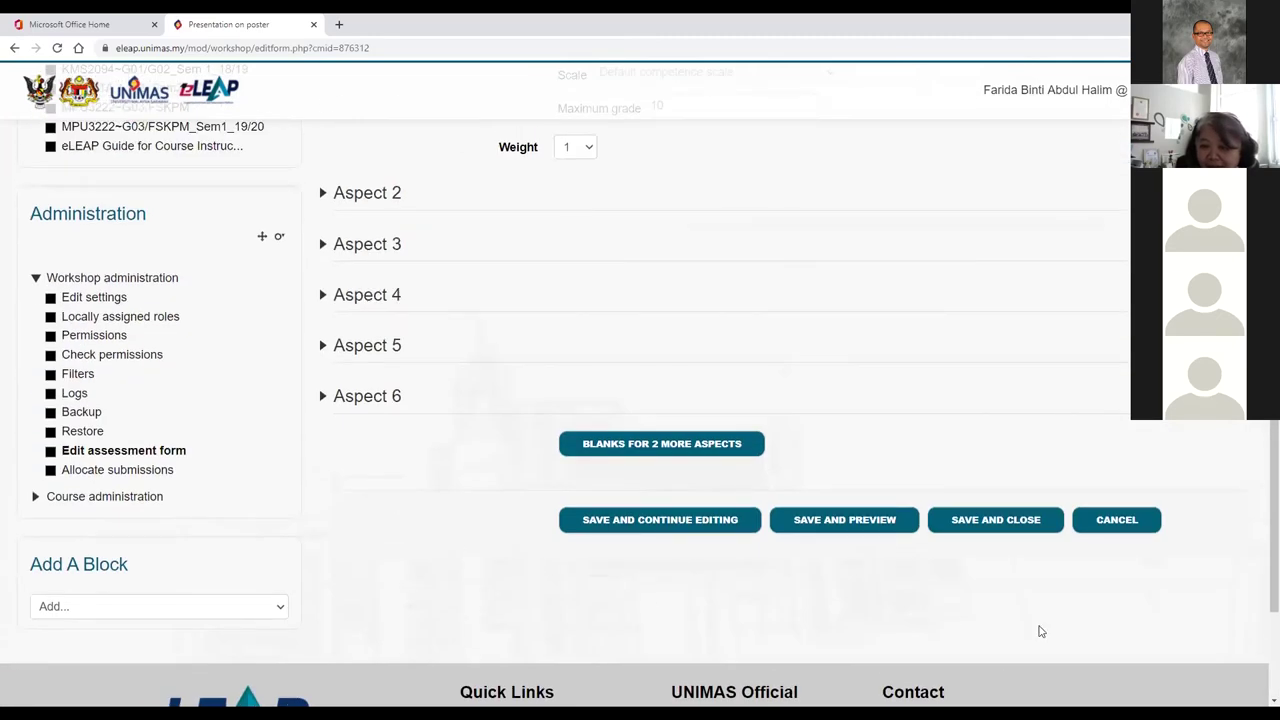
left_click(1020, 522)
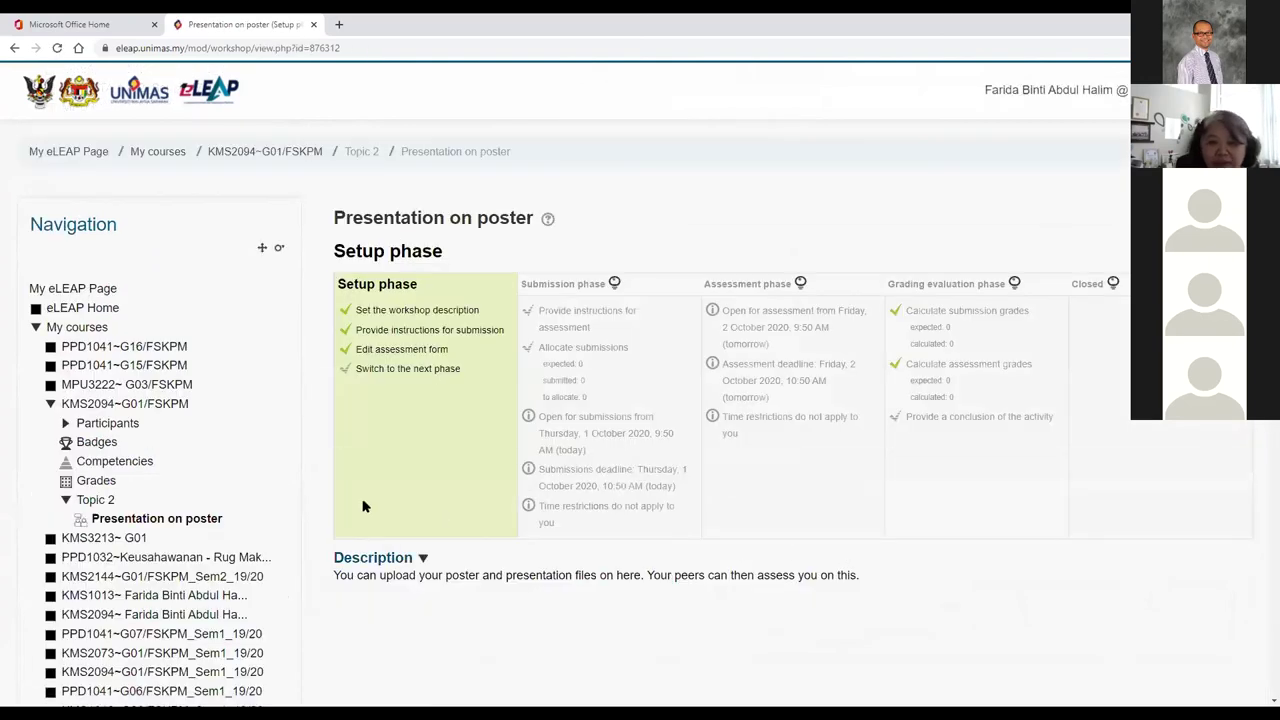
- Reopen the workshop's assessment form and set Aspect 1's grade type to Scale
left_click(376, 350)
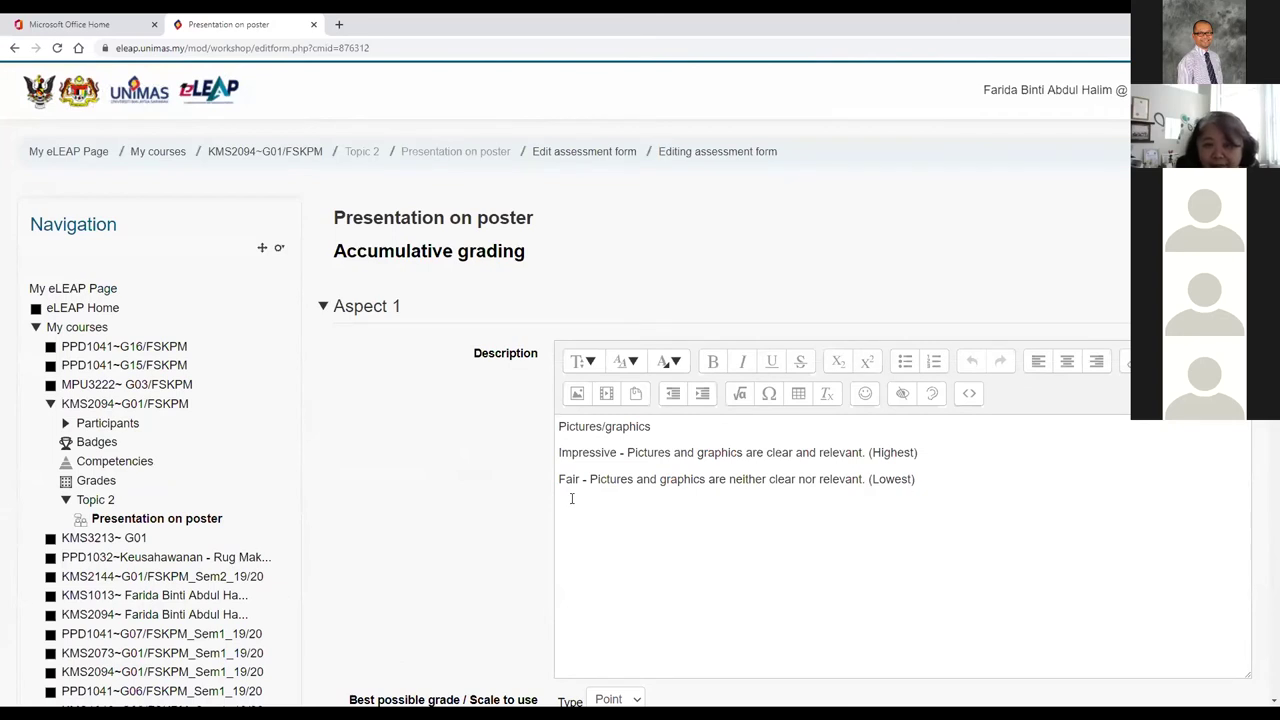
scroll(571, 498, "down", 5)
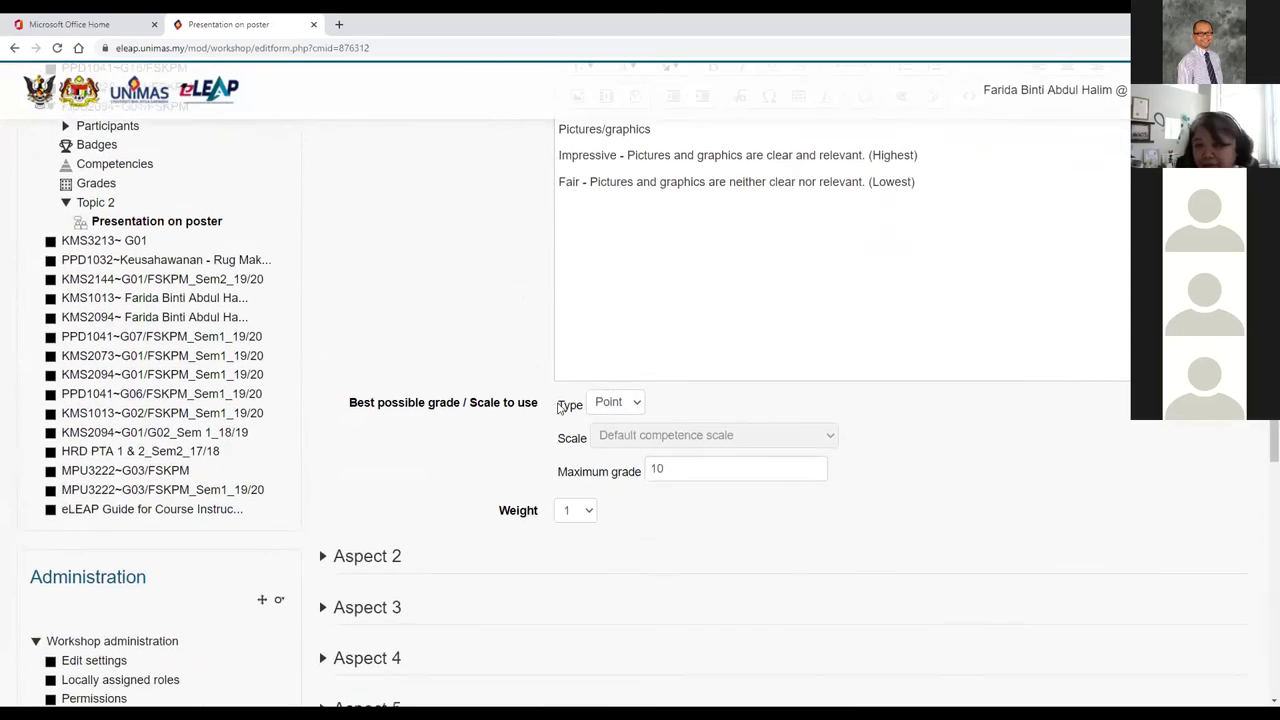
scroll(565, 408, "down", 4)
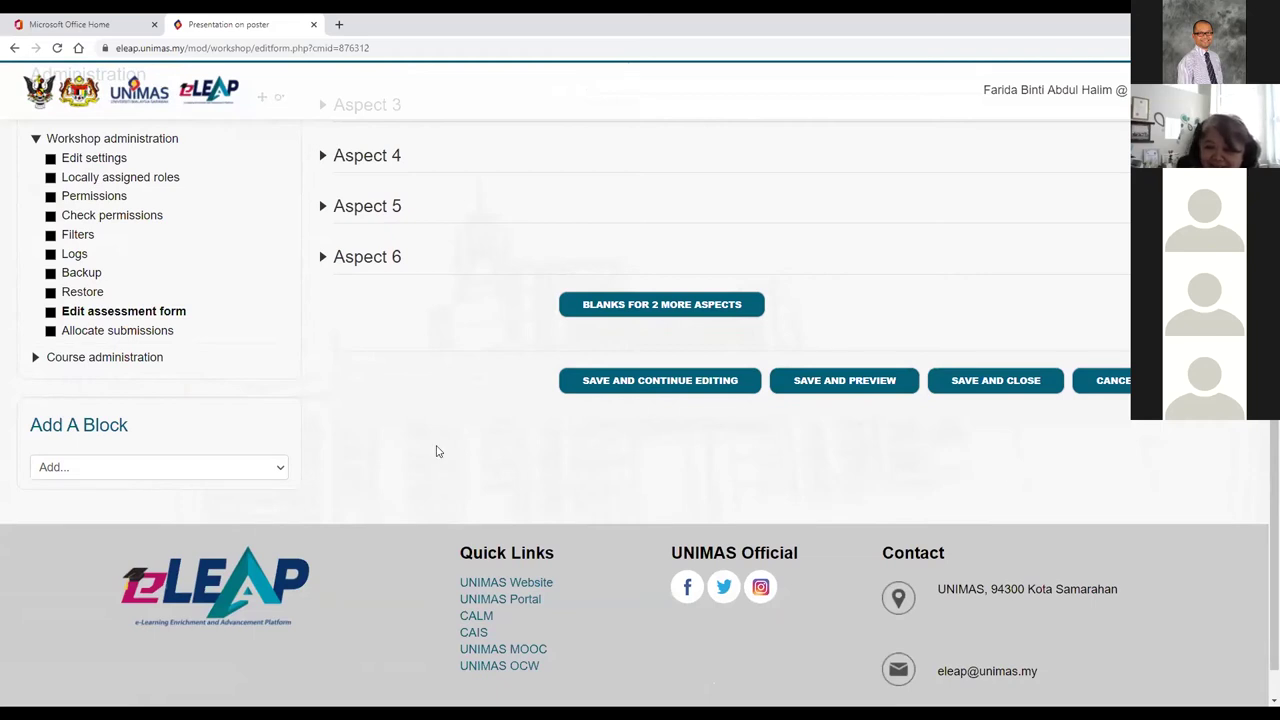
scroll(450, 445, "up", 10)
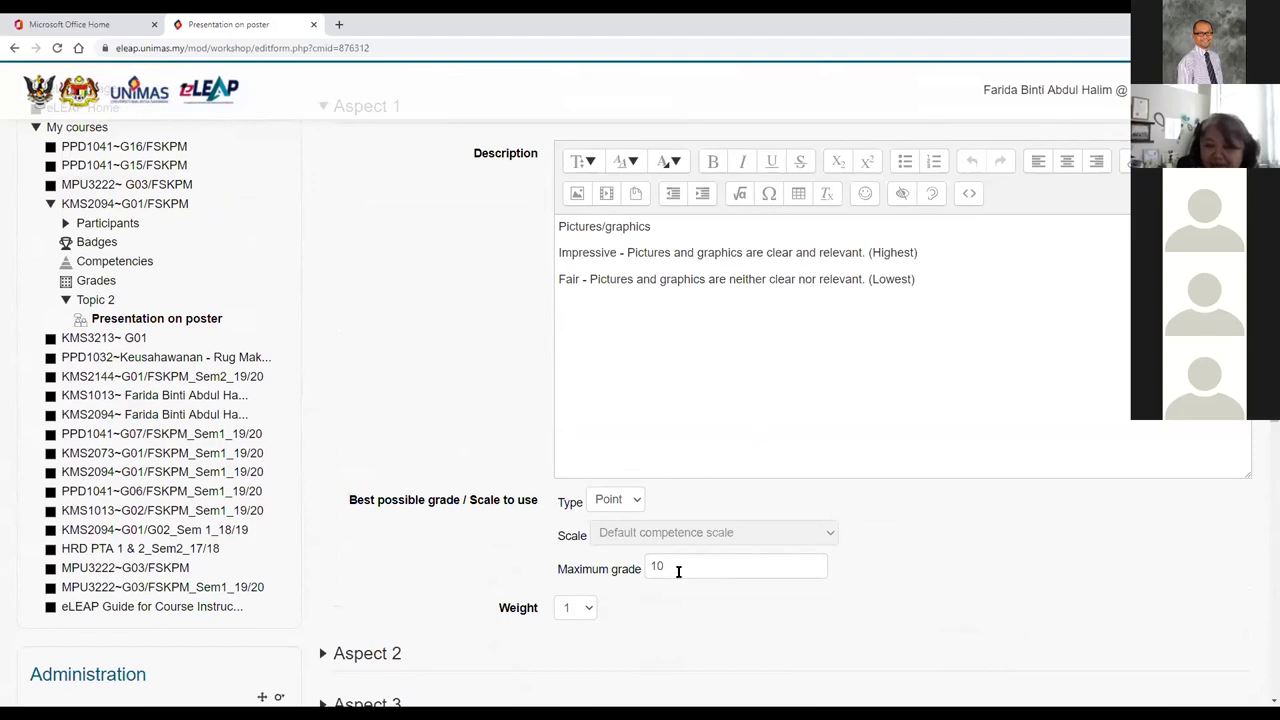
left_click(614, 500)
left_click(605, 535)
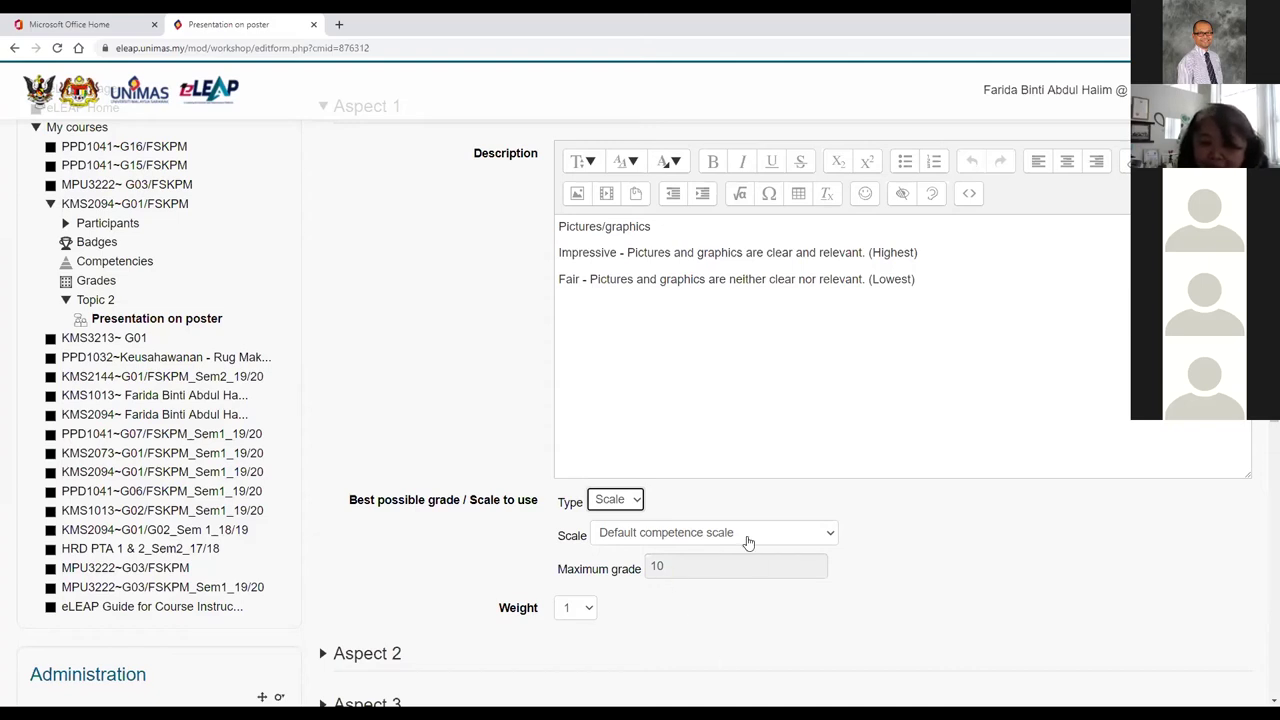
- Examine the weight options and description of Aspect 1, and switch to the poster rubrics in the Assignment 1 document in Word
scroll(432, 409, "down", 3)
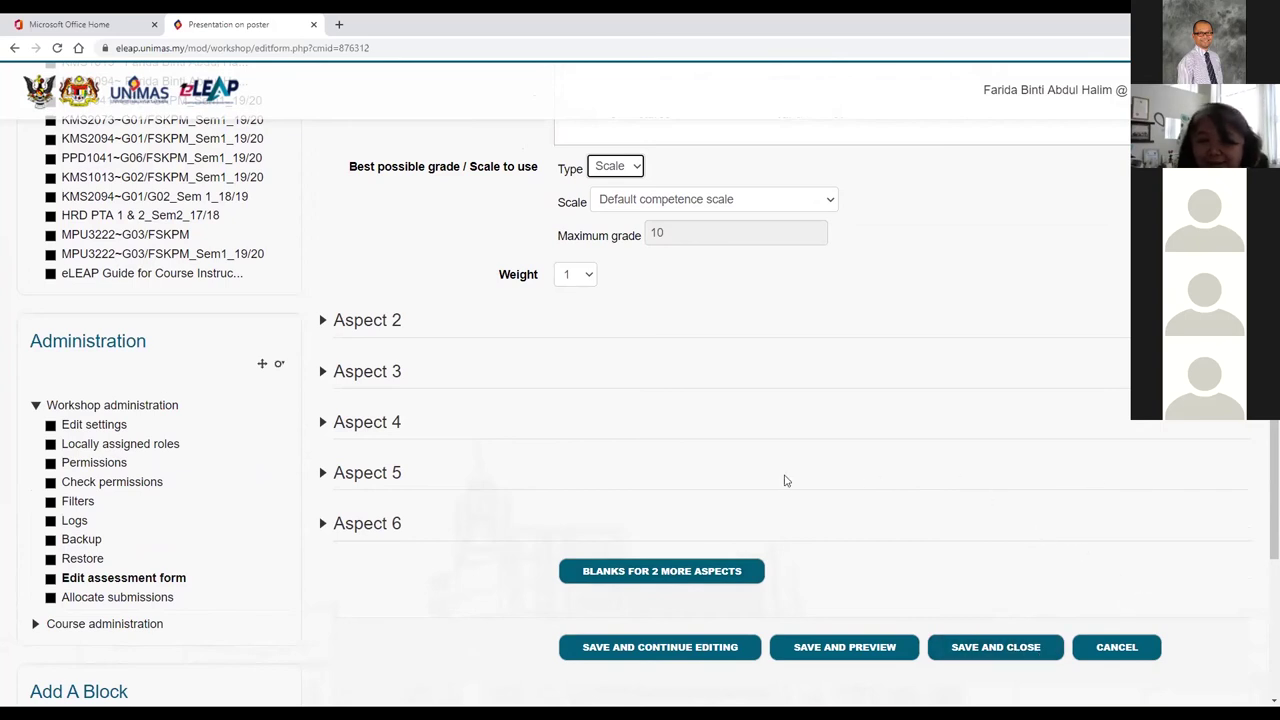
scroll(808, 492, "up", 5)
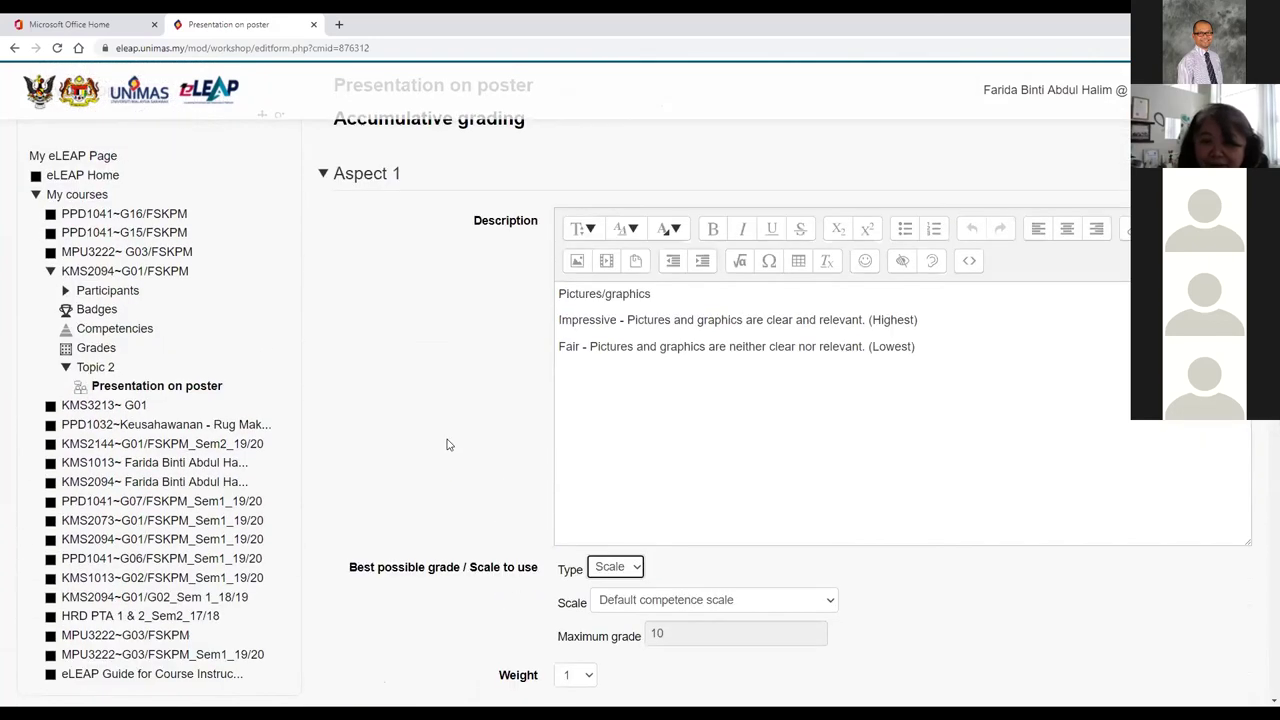
scroll(448, 445, "down", 1)
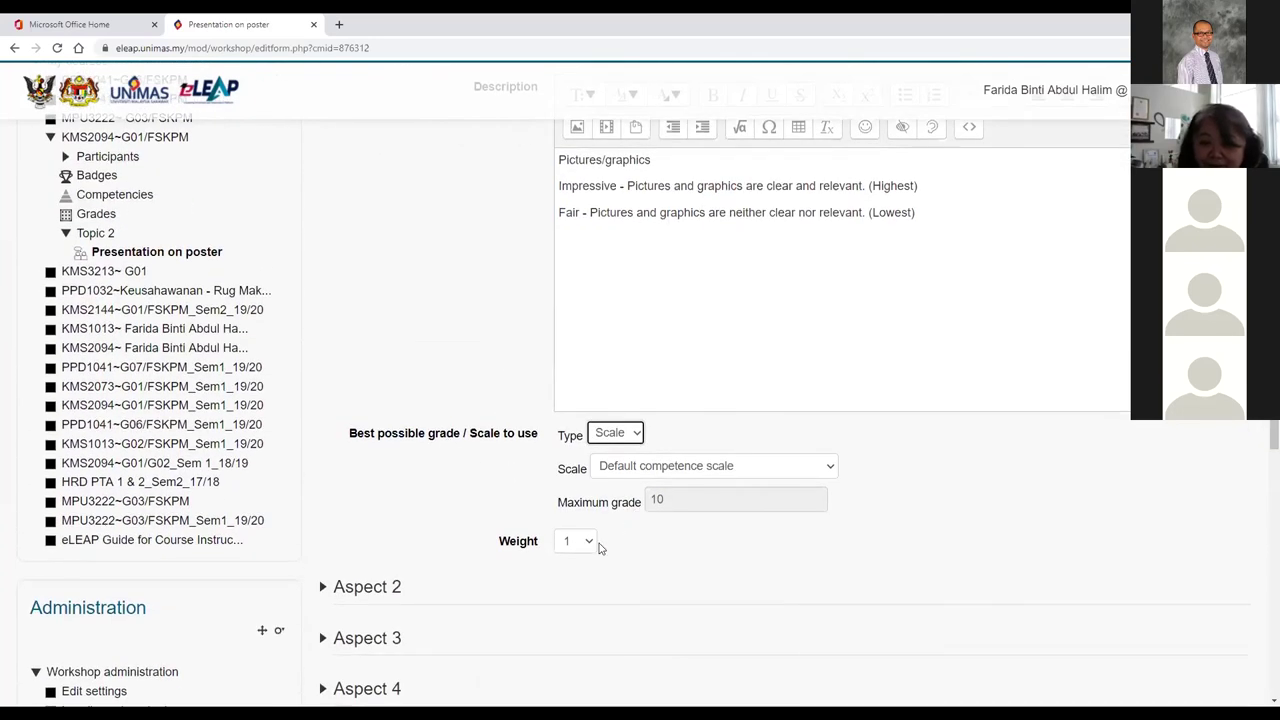
left_click(592, 544)
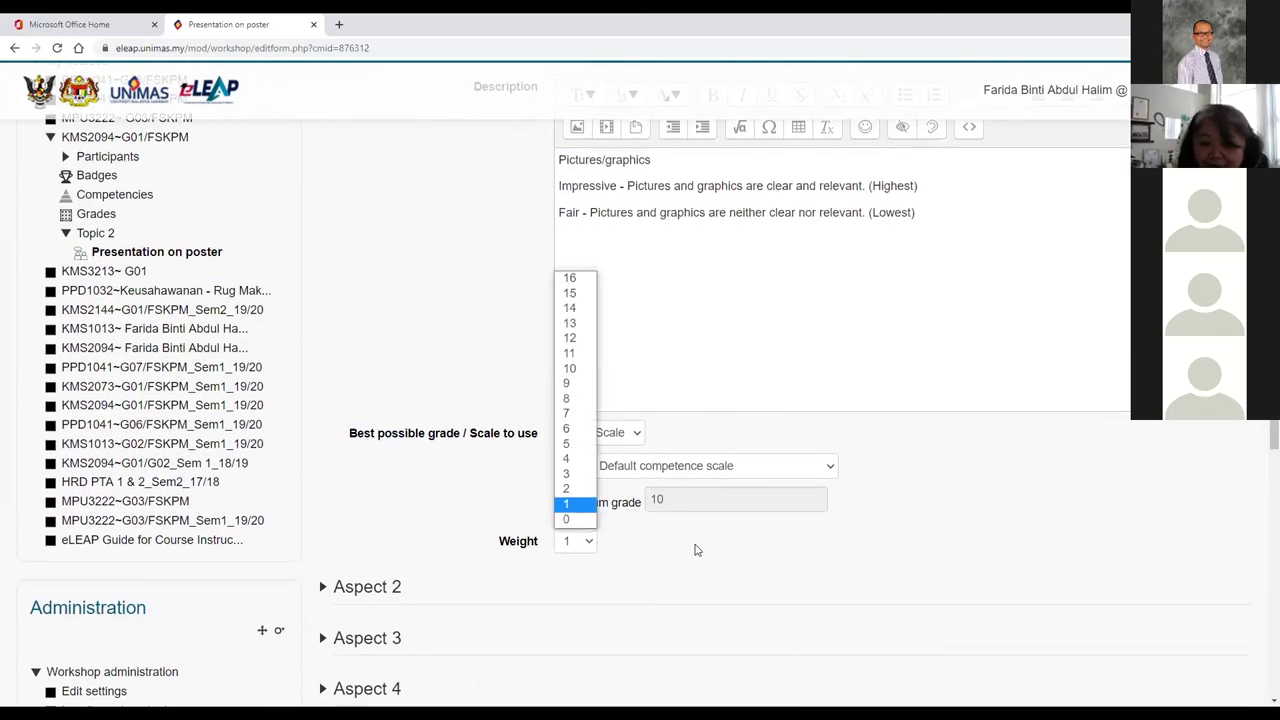
left_click(1105, 530)
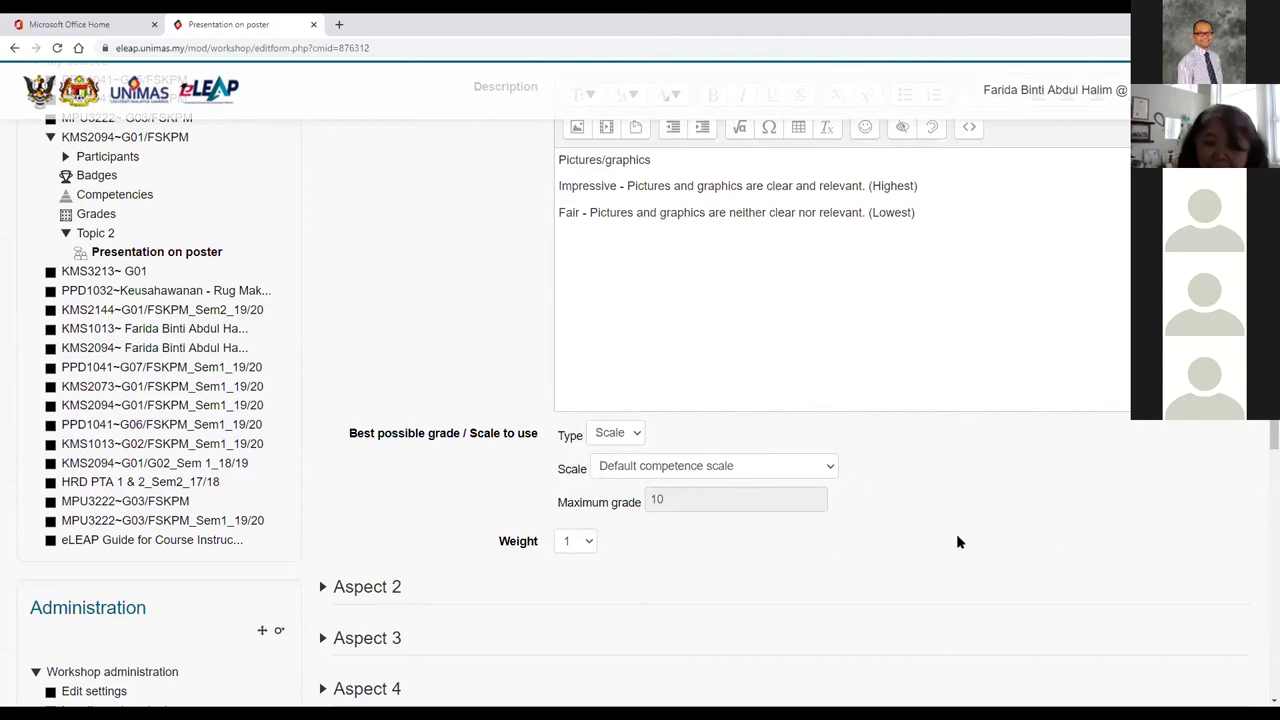
scroll(990, 543, "up", 3)
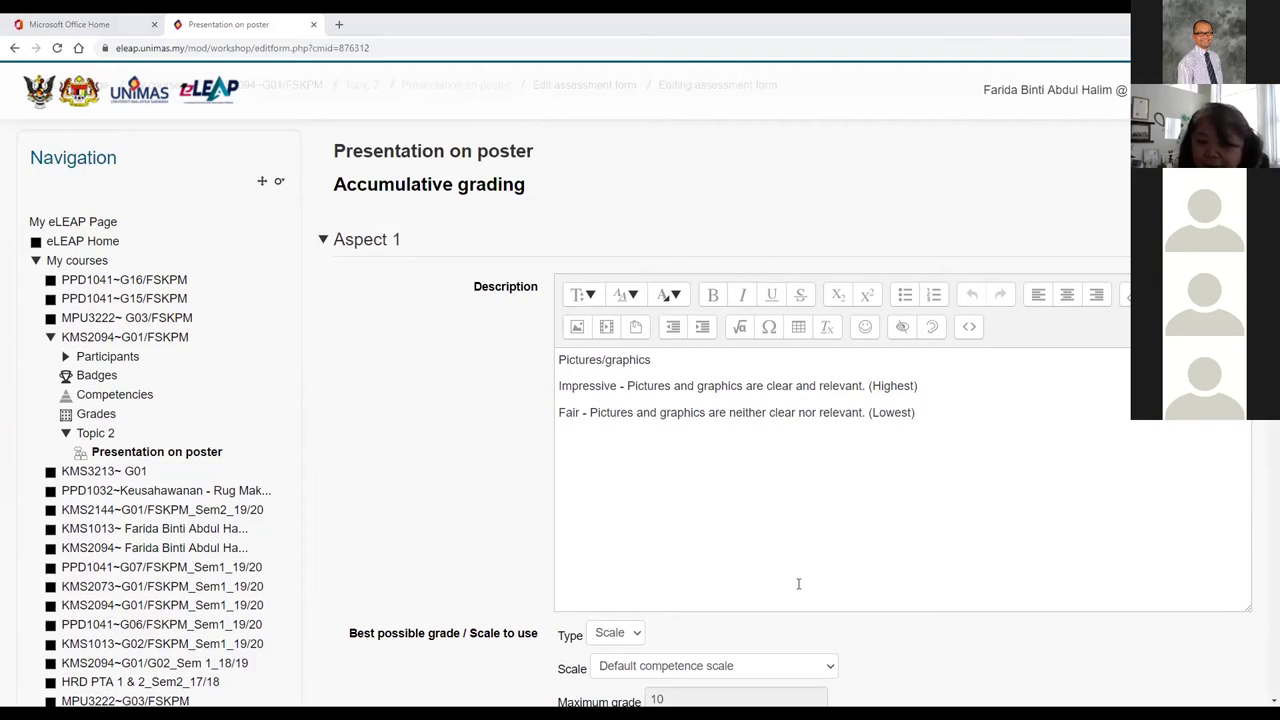
key("alt+Tab")
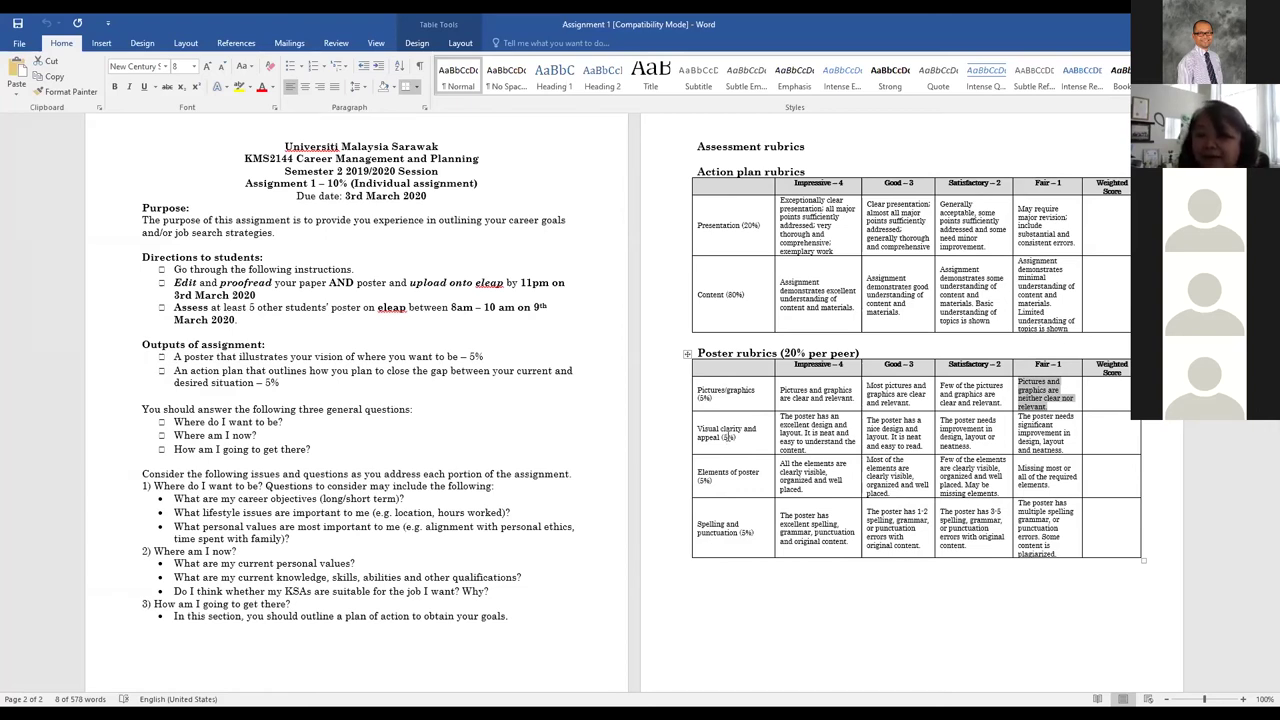
- Change the percentage of the "Visual clarity and appeal" criterion in the poster rubrics to 10%
left_click(752, 437)
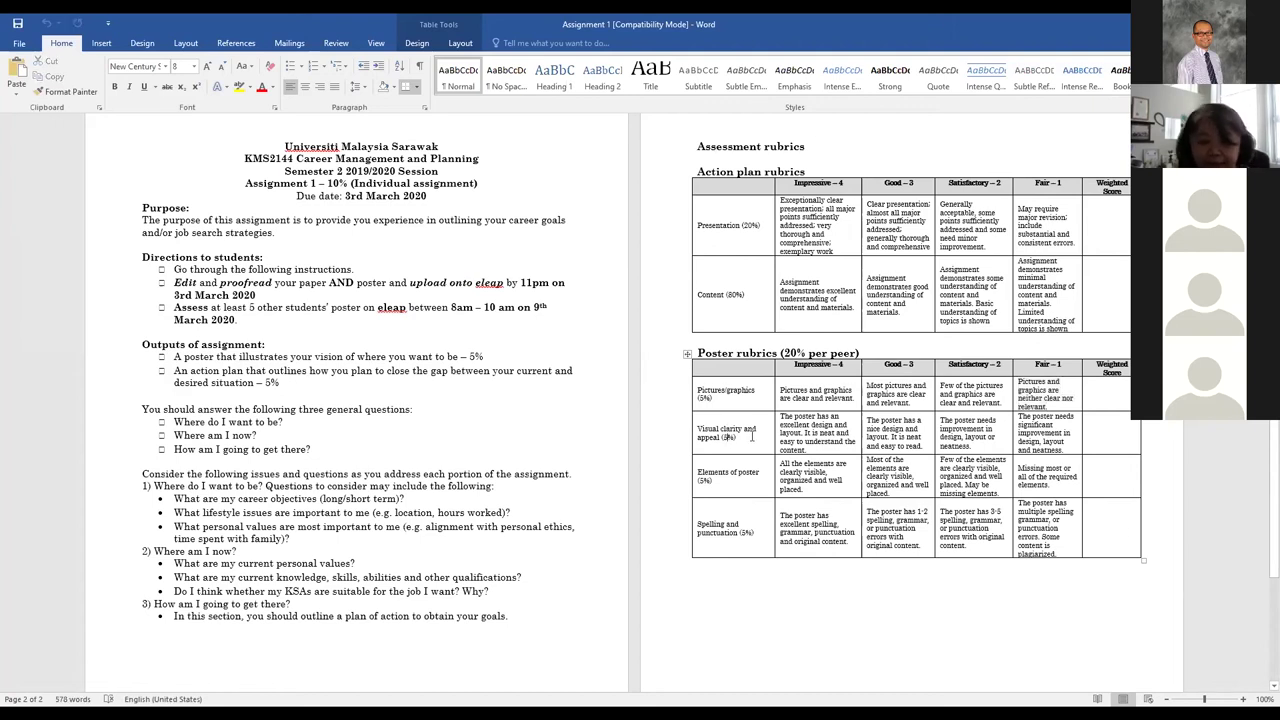
left_click(731, 437)
key("BackSpace")
type("10")
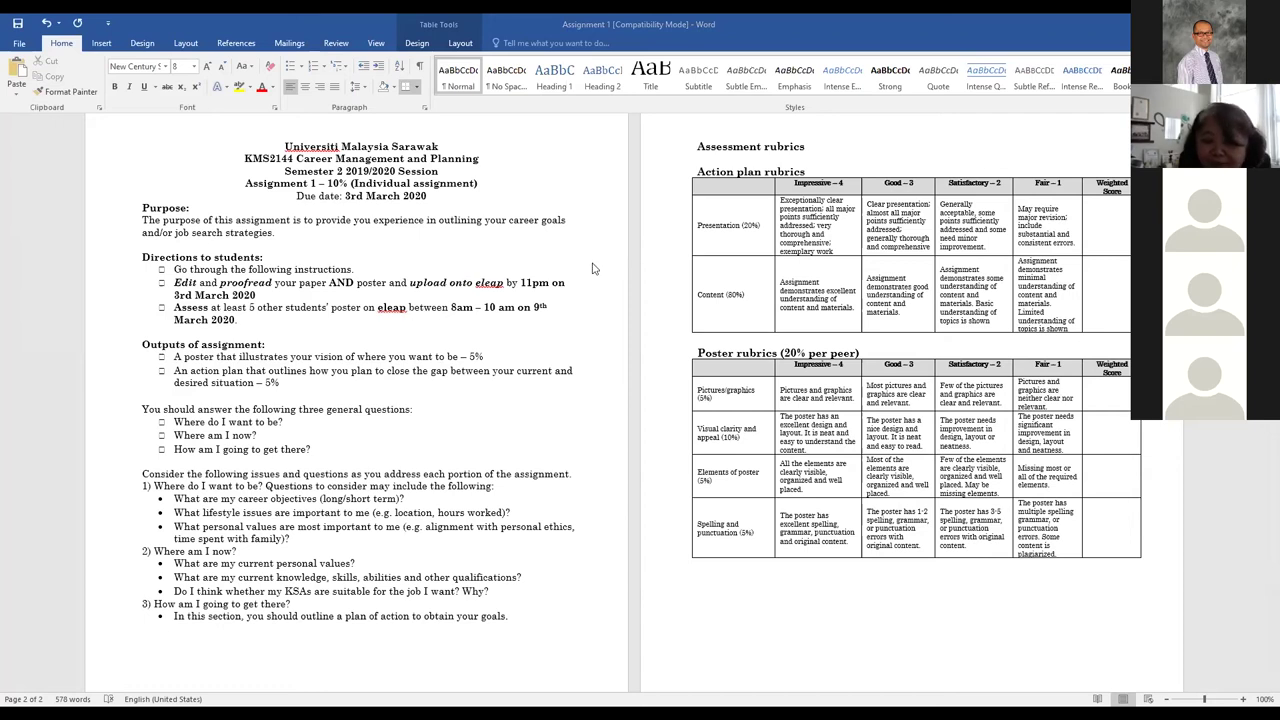
- Switch to the eLEAP assessment form in the browser and set the weight of Aspect 2, "Visual clarity and appeal", to 2
key("alt+Tab")
scroll(523, 380, "down", 4)
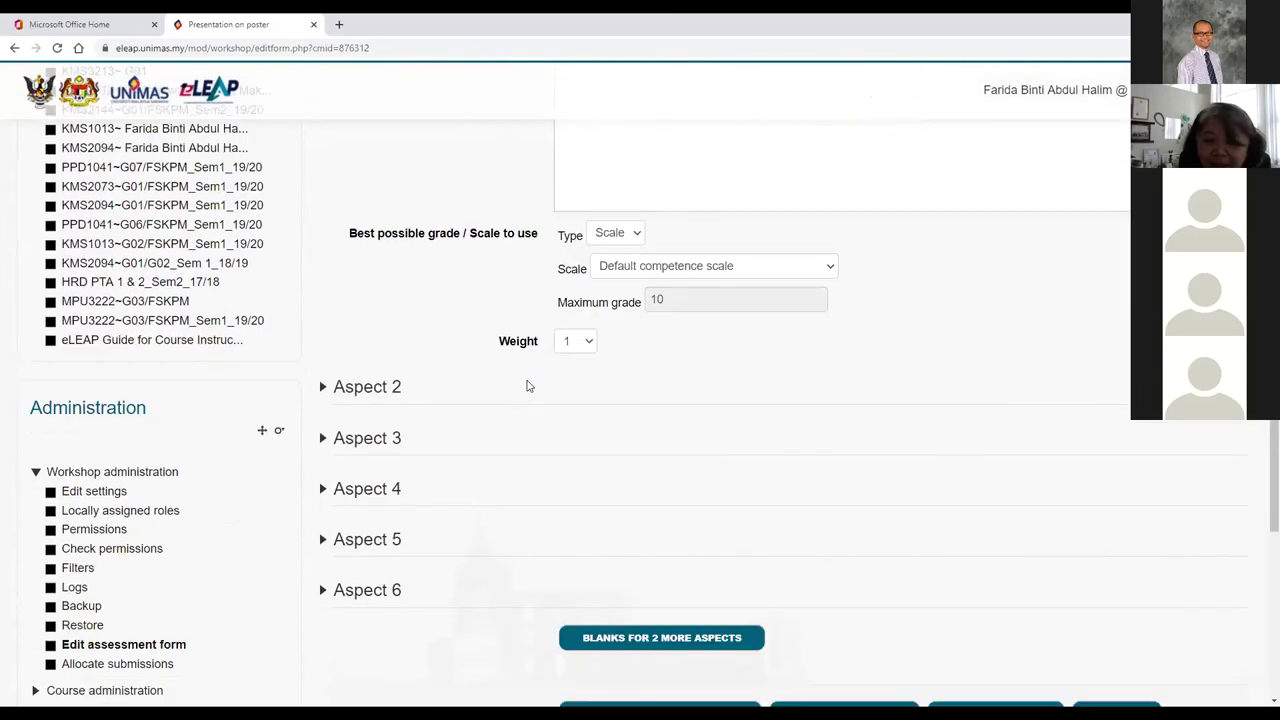
left_click(359, 391)
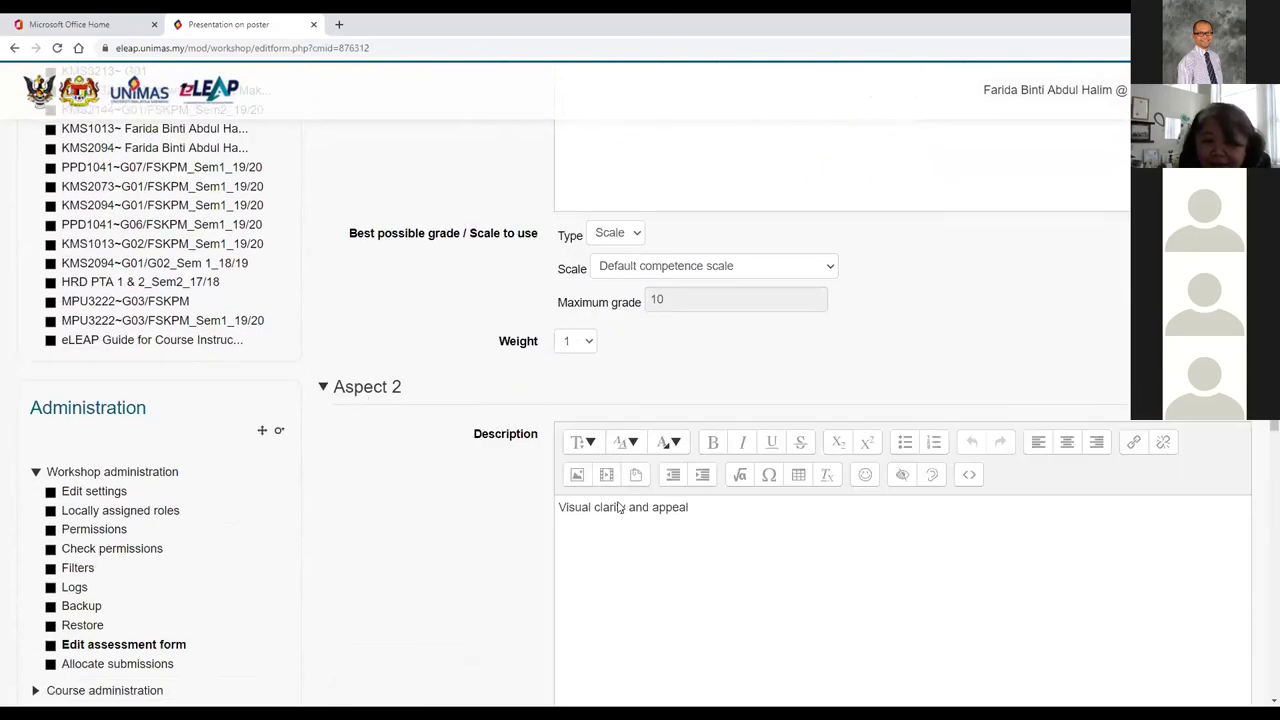
scroll(757, 531, "down", 3)
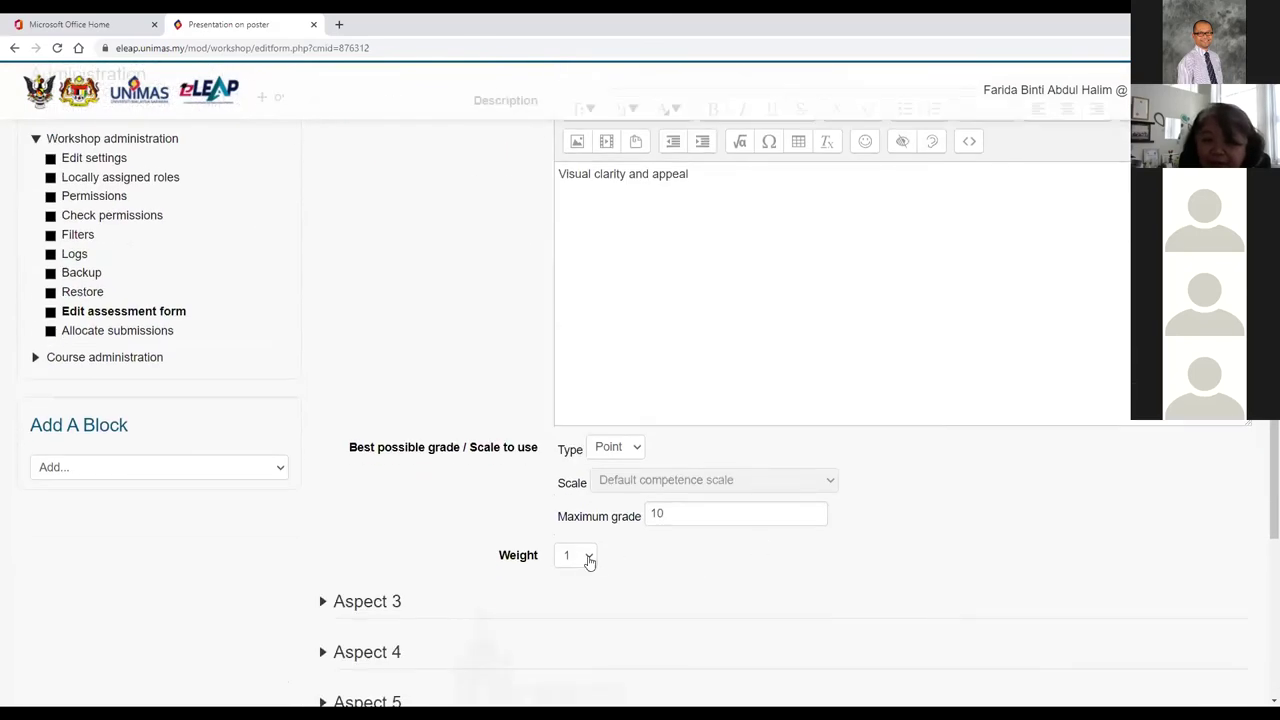
left_click(589, 558)
left_click(570, 502)
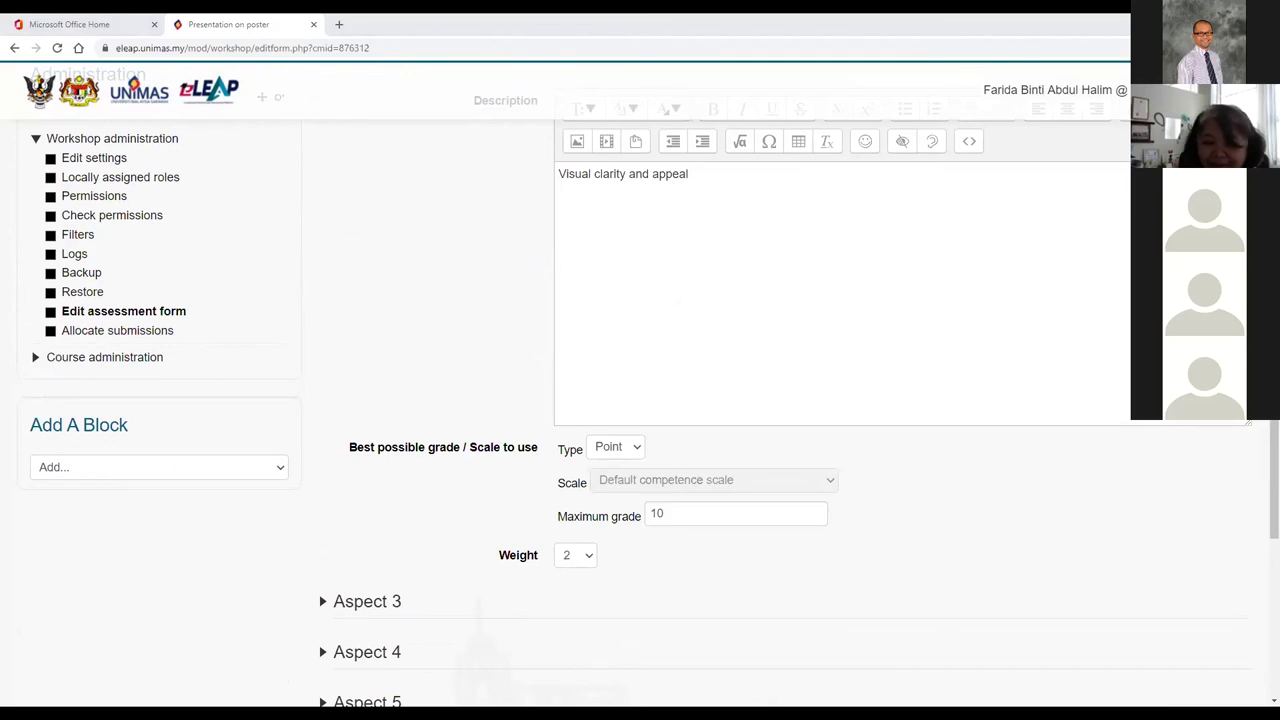
left_click(800, 577)
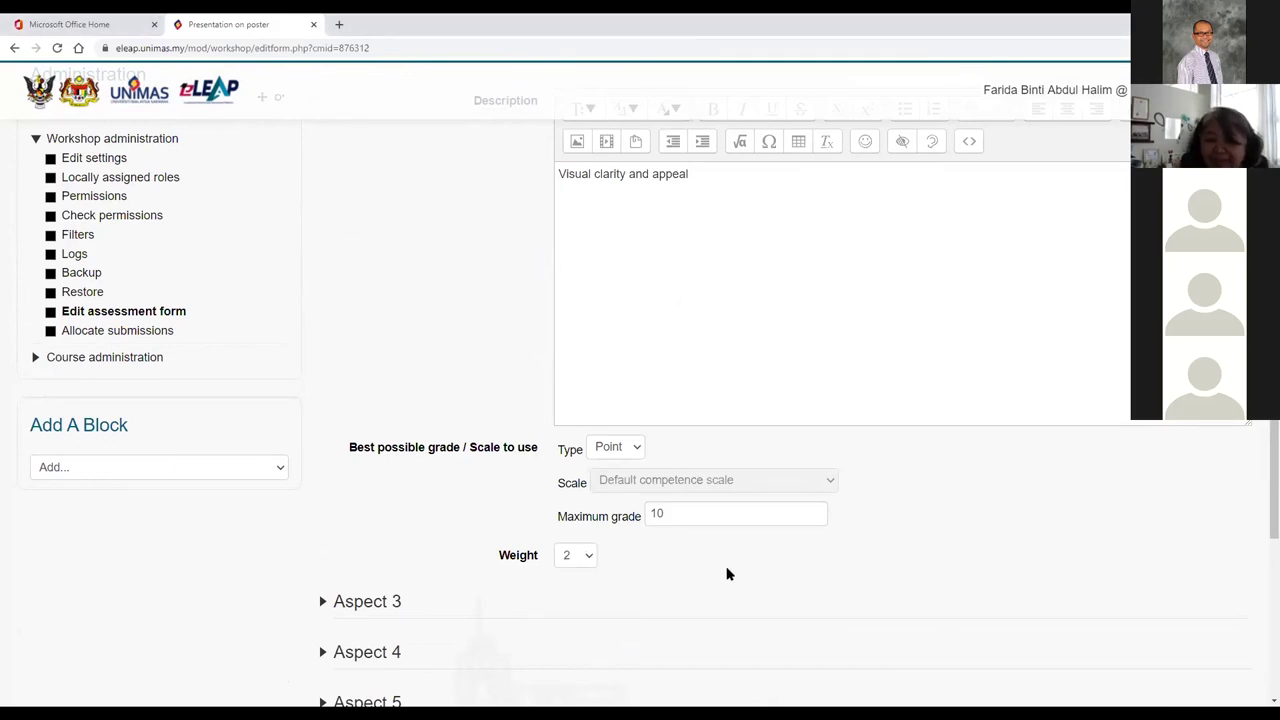
- Set Aspect 2's weight to 1, and save and close the assessment form
left_click(594, 557)
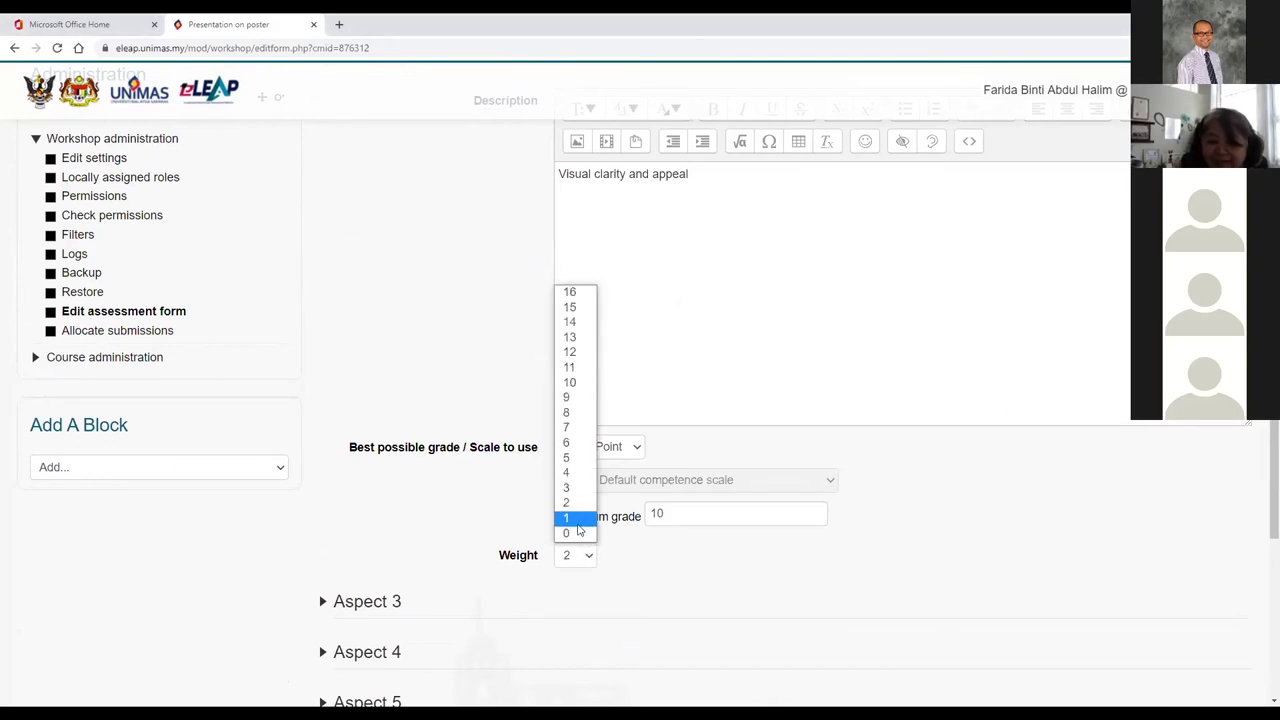
left_click(578, 519)
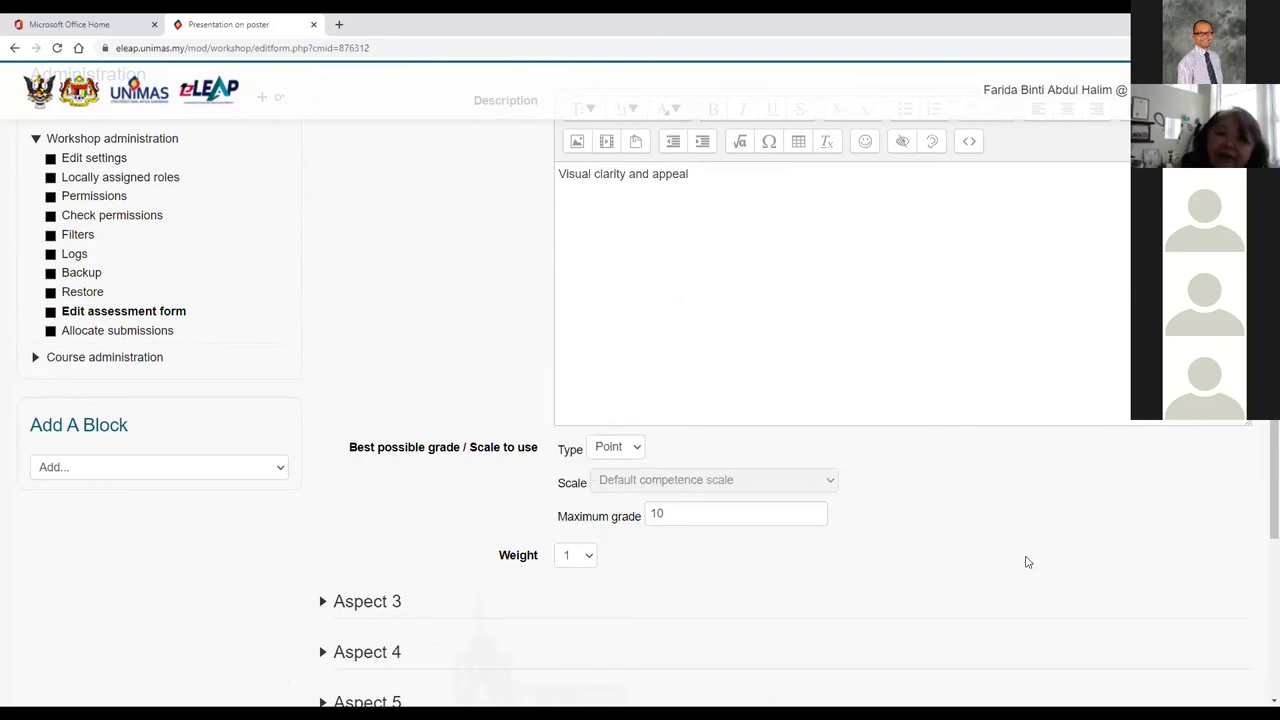
scroll(1035, 555, "up", 2)
scroll(903, 551, "up", 2)
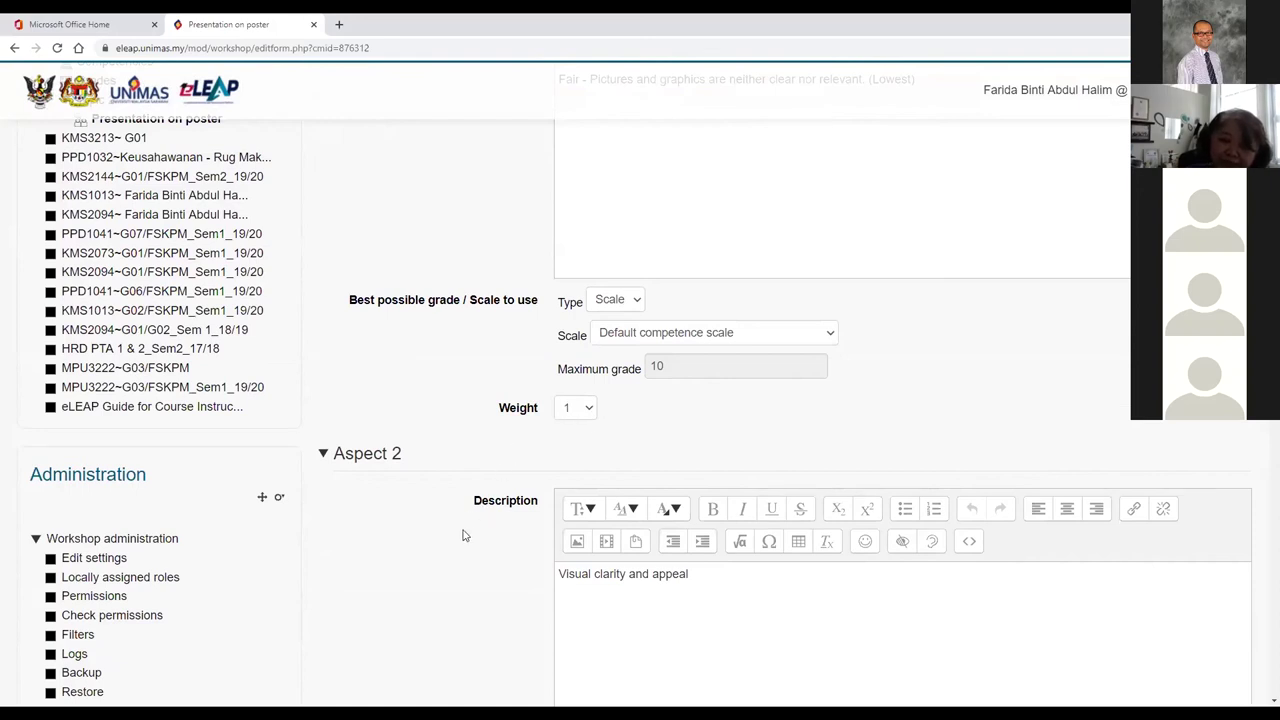
scroll(477, 528, "down", 4)
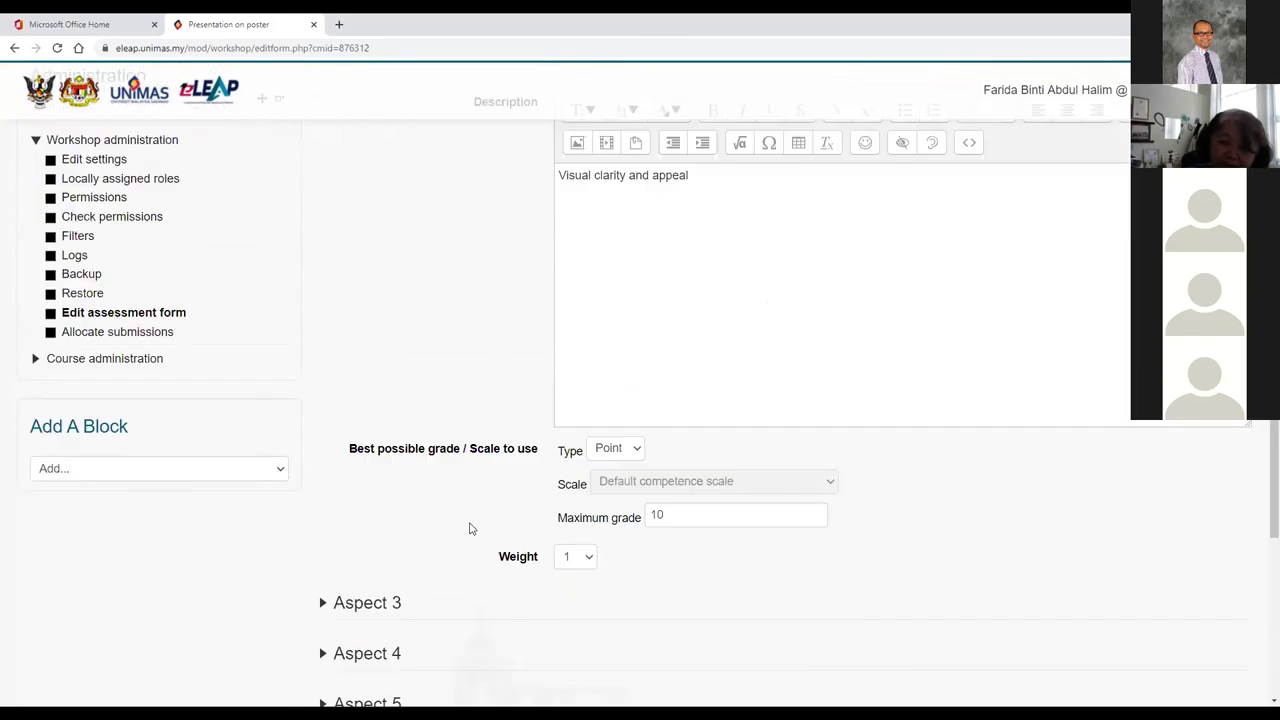
scroll(670, 582, "down", 3)
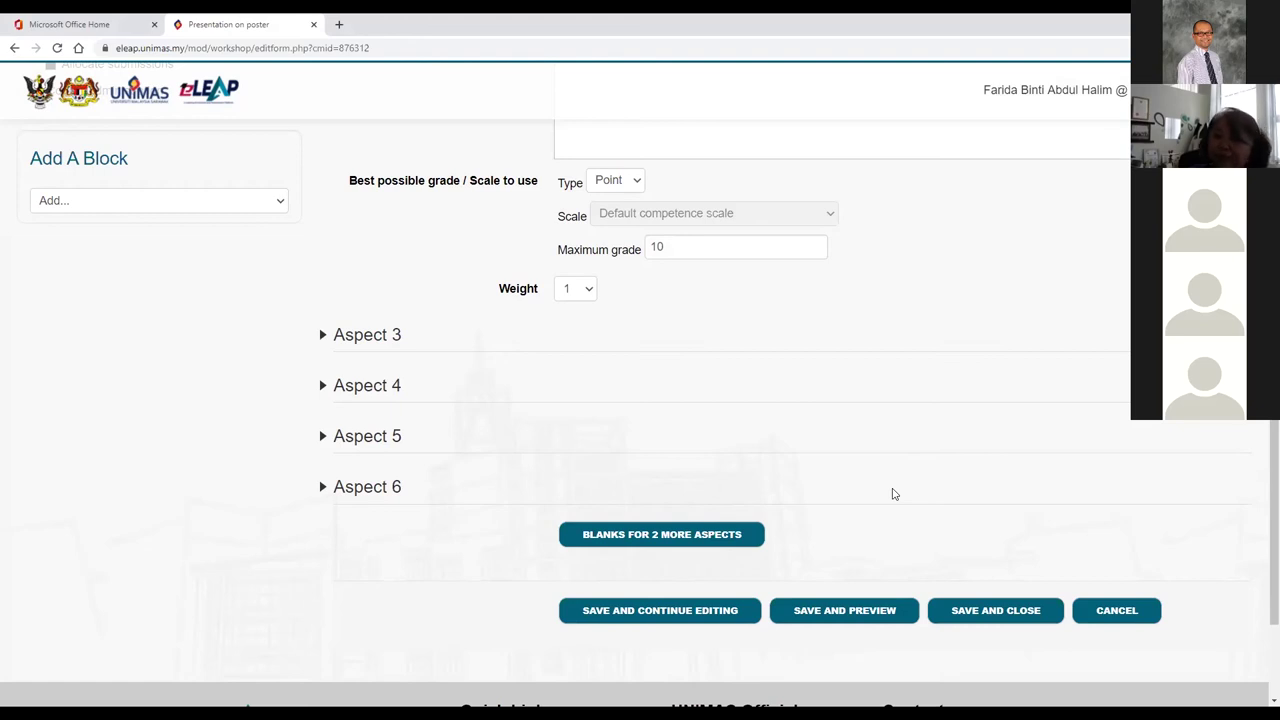
left_click(1006, 614)
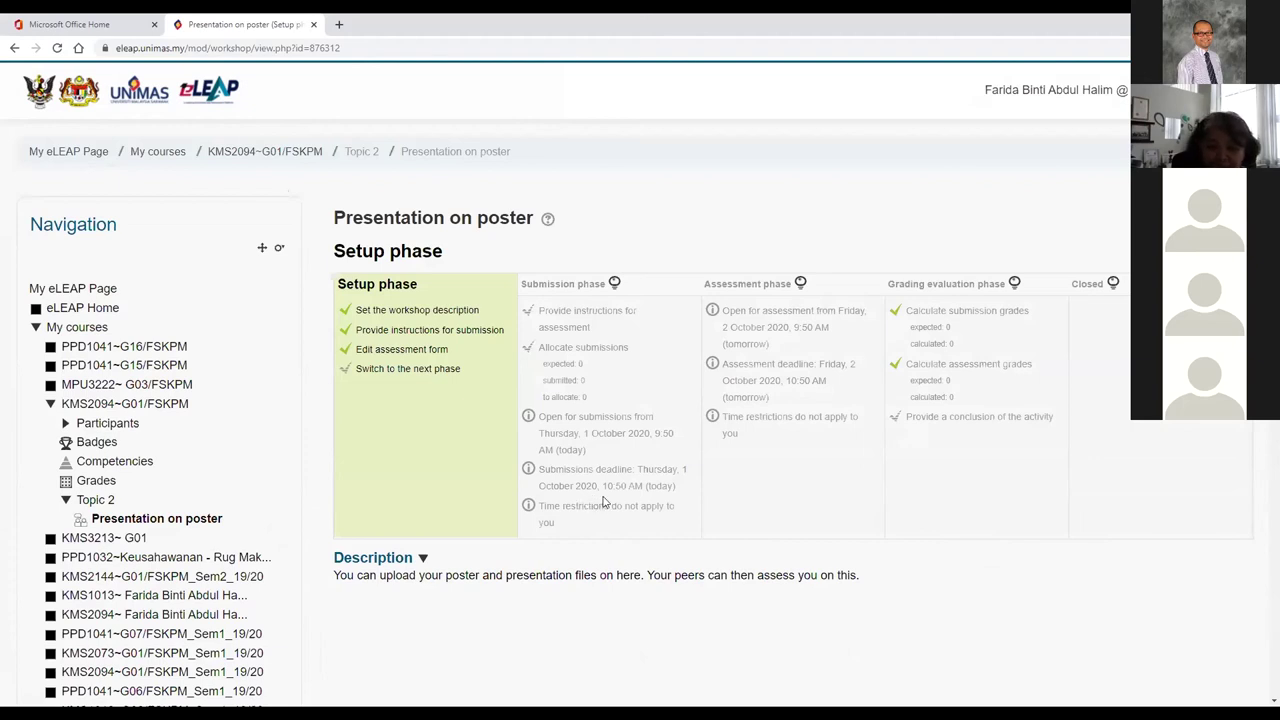
- Edit the workshop's settings to set the overall feedback mode to Disabled, then save and return to the course
left_click(427, 312)
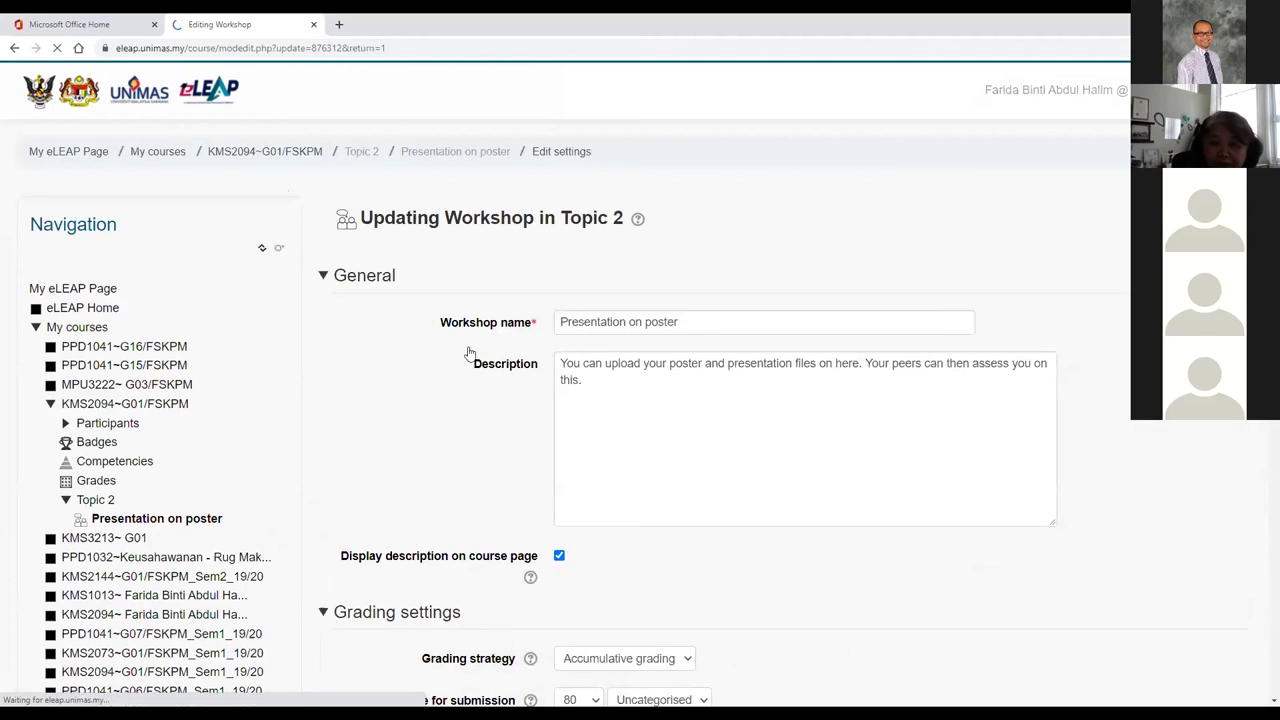
scroll(834, 536, "down", 6)
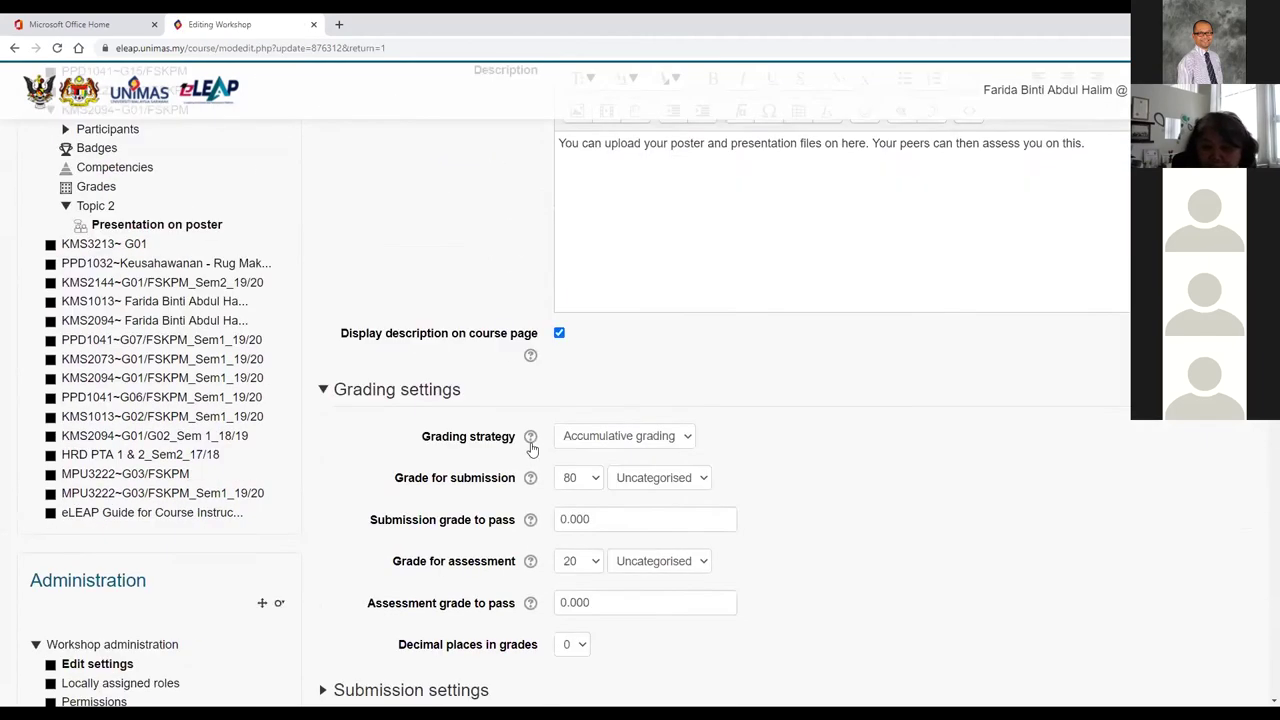
scroll(834, 537, "down", 1)
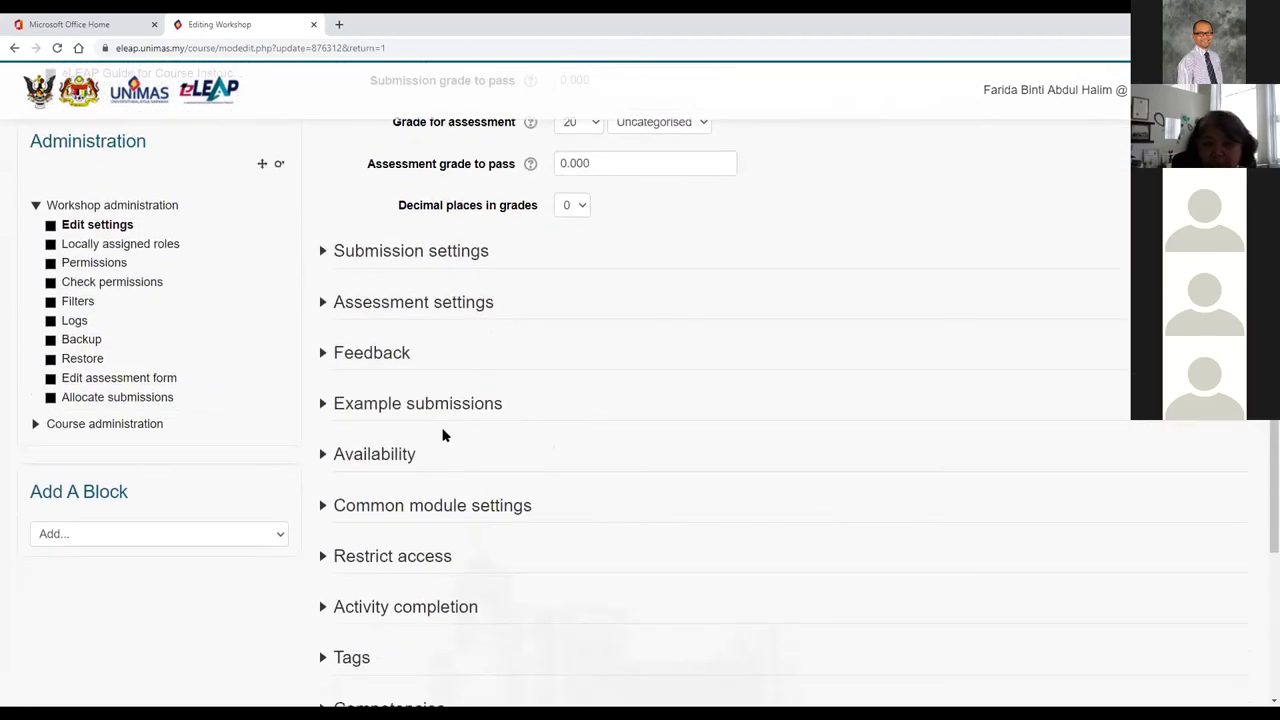
left_click(391, 352)
left_click(686, 402)
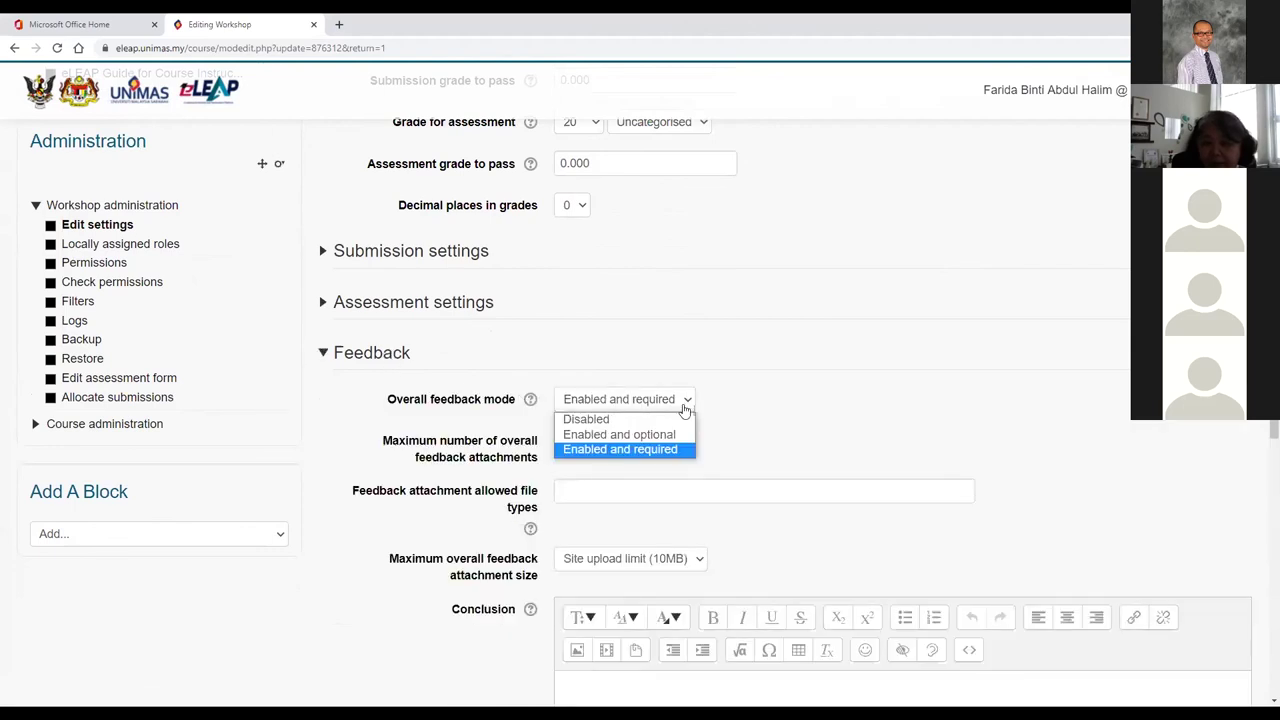
left_click(650, 420)
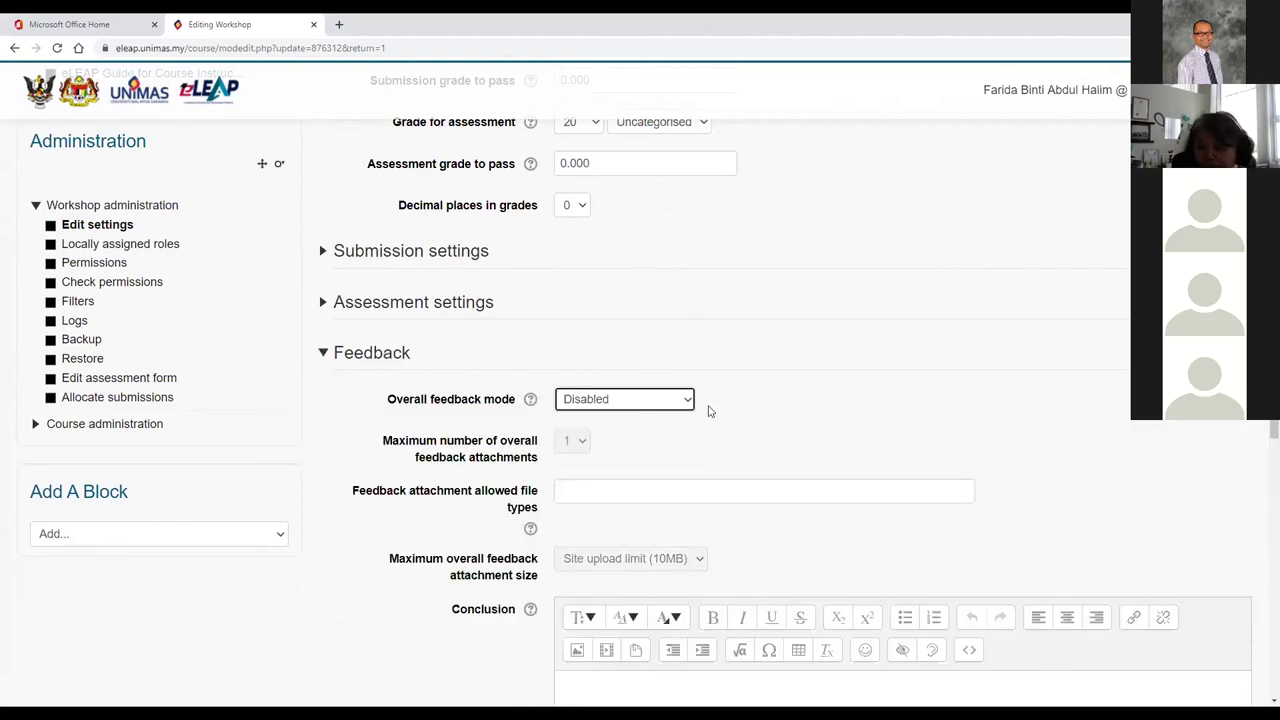
scroll(840, 491, "down", 6)
scroll(846, 492, "down", 2)
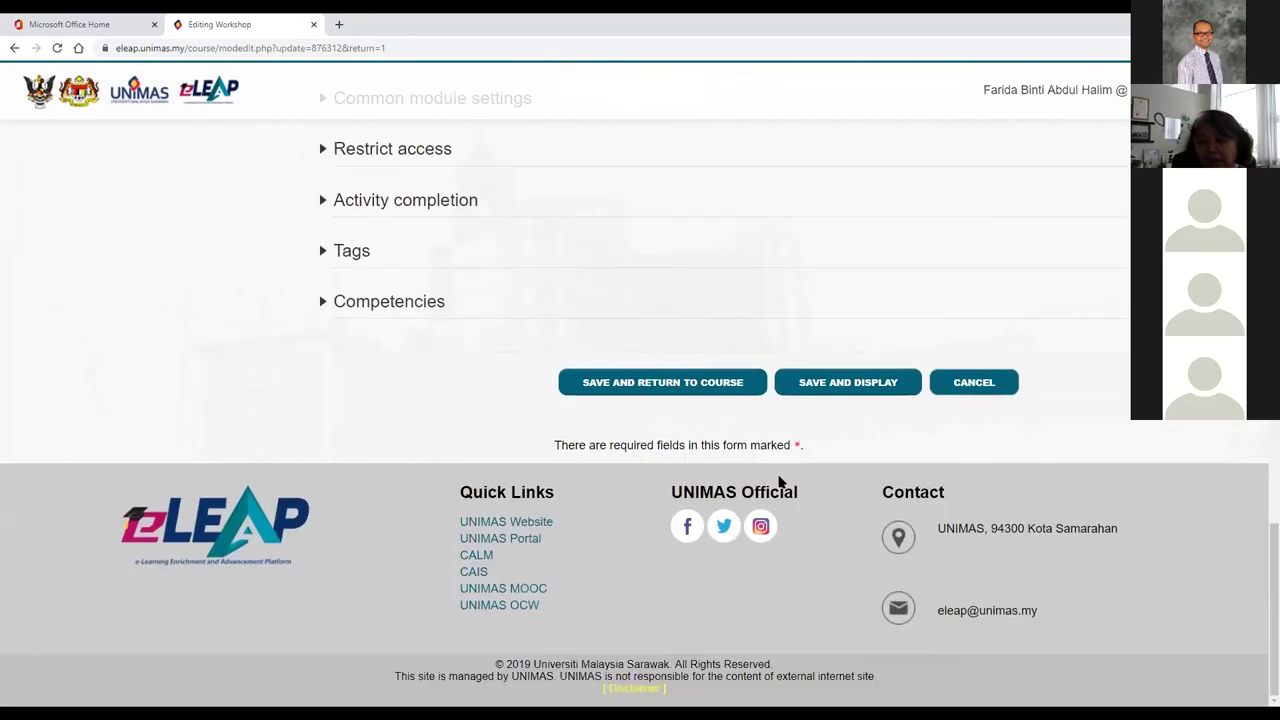
left_click(717, 382)
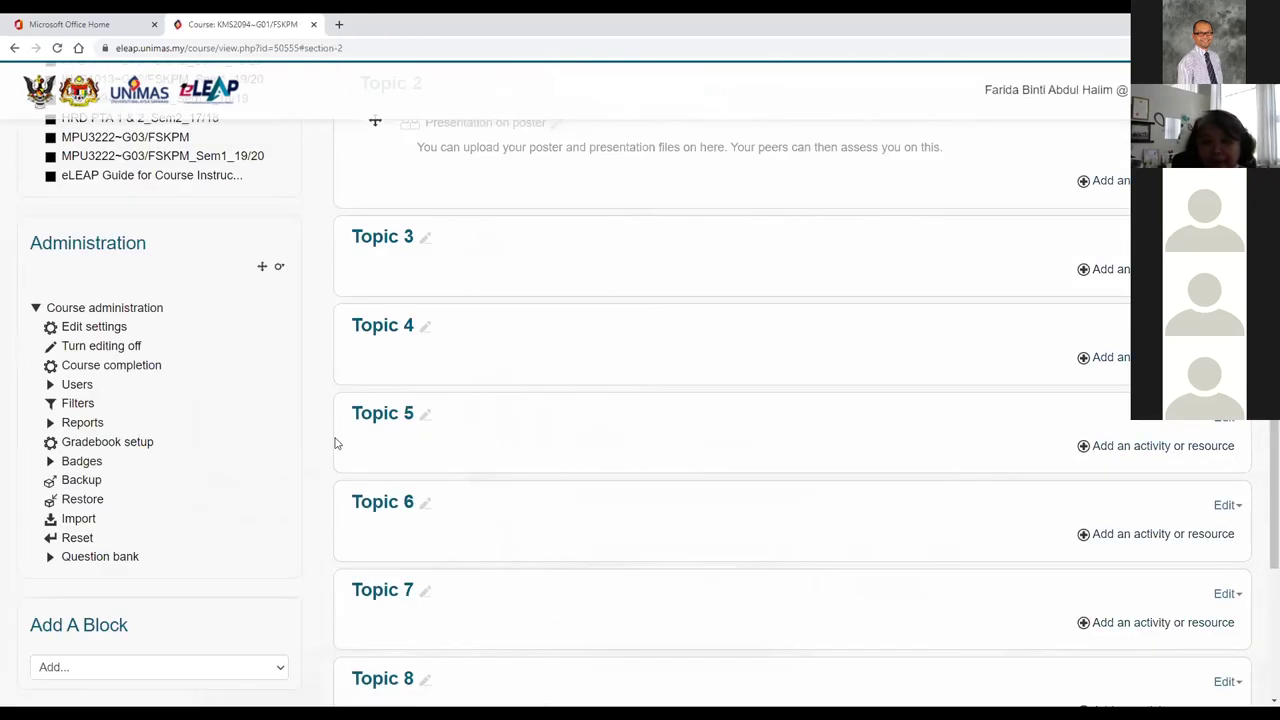
- Reopen the "Presentation on poster" workshop, look over the settings for submission instructions, and save and return to the course
scroll(619, 459, "up", 3)
left_click(506, 391)
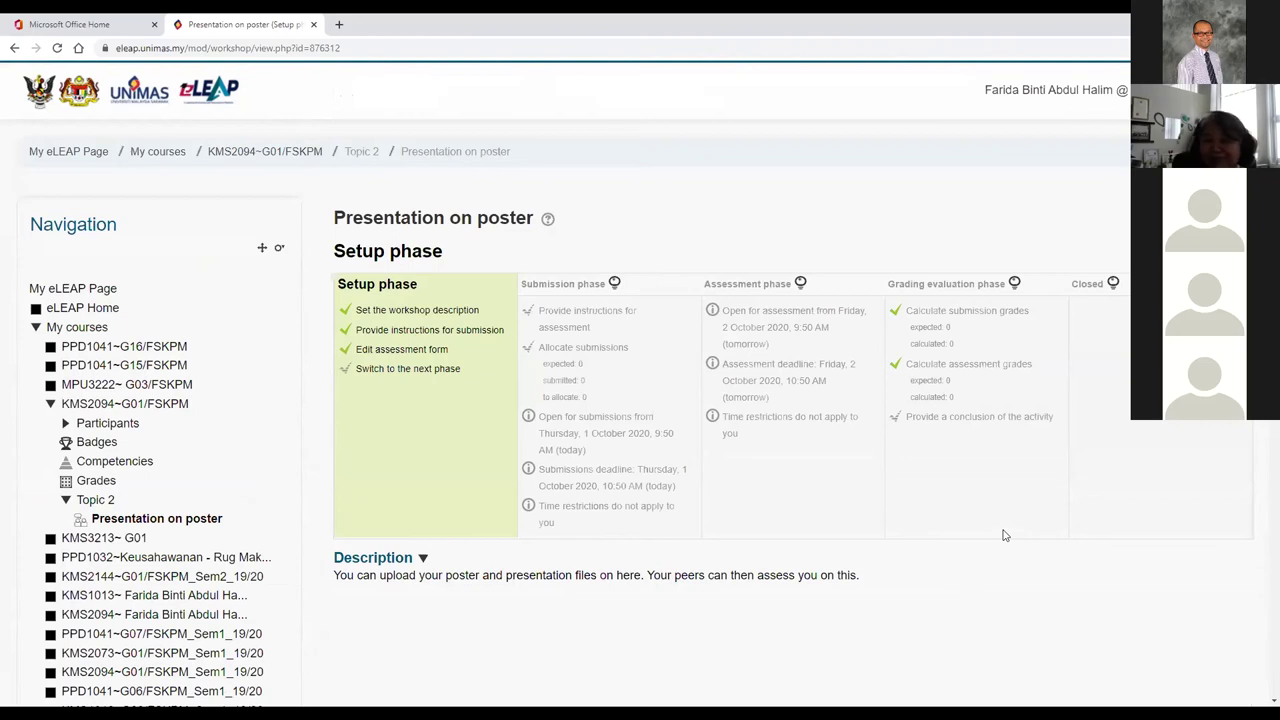
left_click(484, 335)
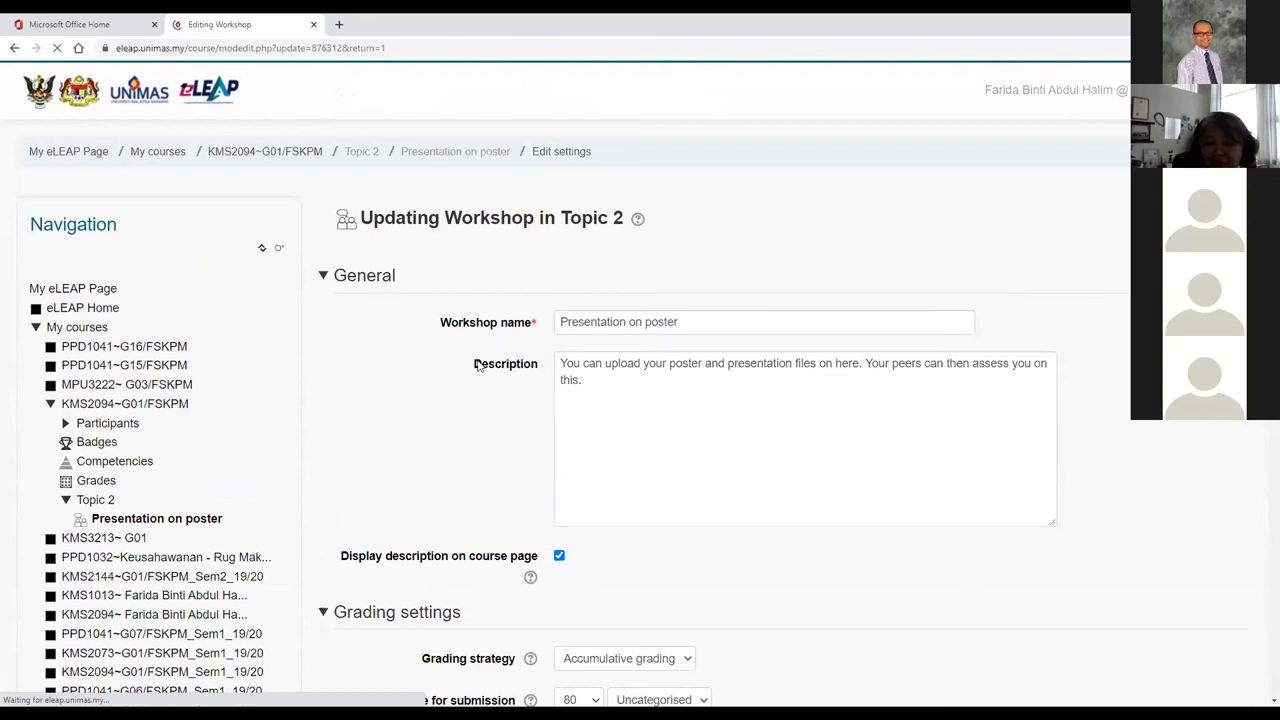
scroll(1037, 597, "down", 8)
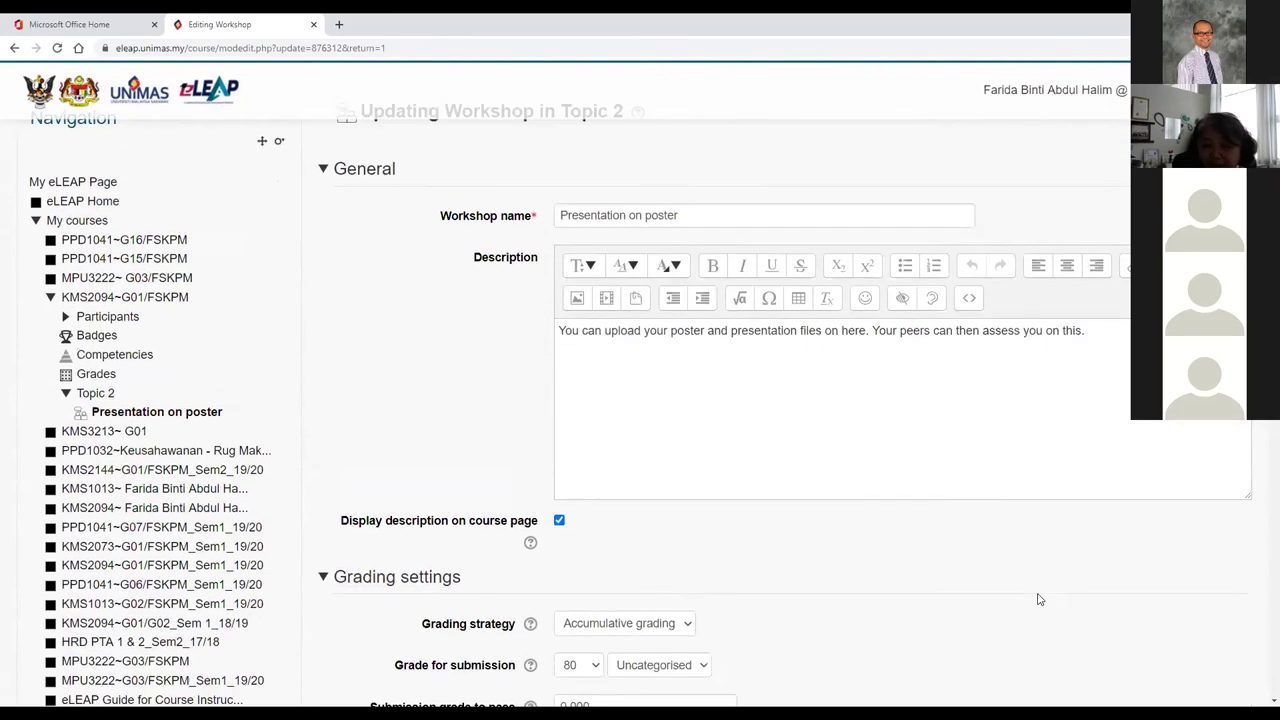
scroll(1037, 597, "down", 5)
left_click(680, 389)
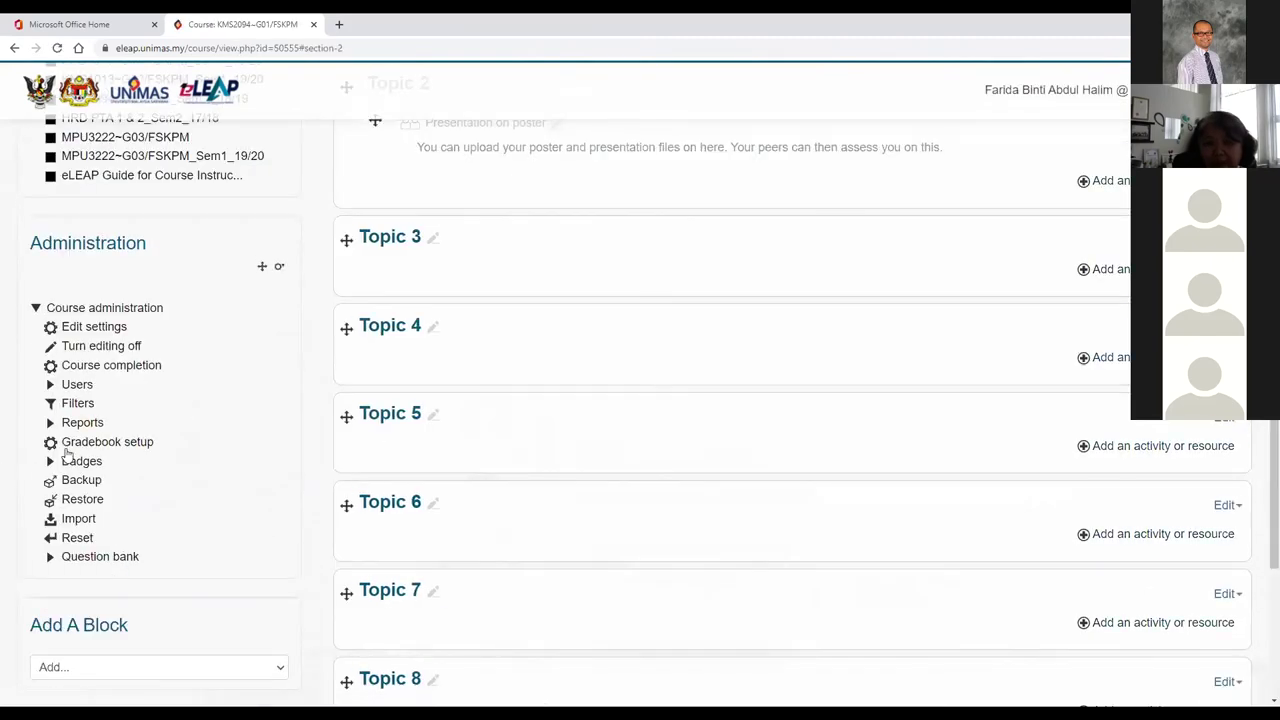
- Review the workshop's assessment form again, save it with continued editing, and save and close it
scroll(511, 375, "up", 2)
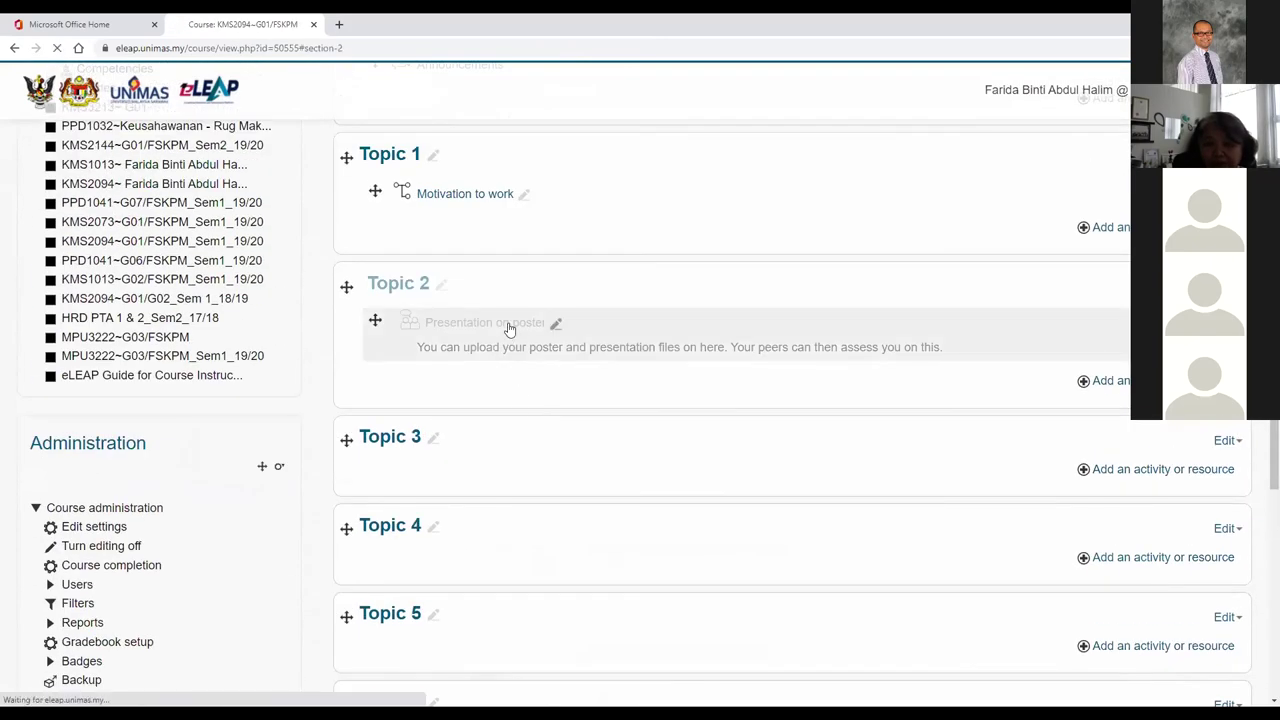
left_click(506, 324)
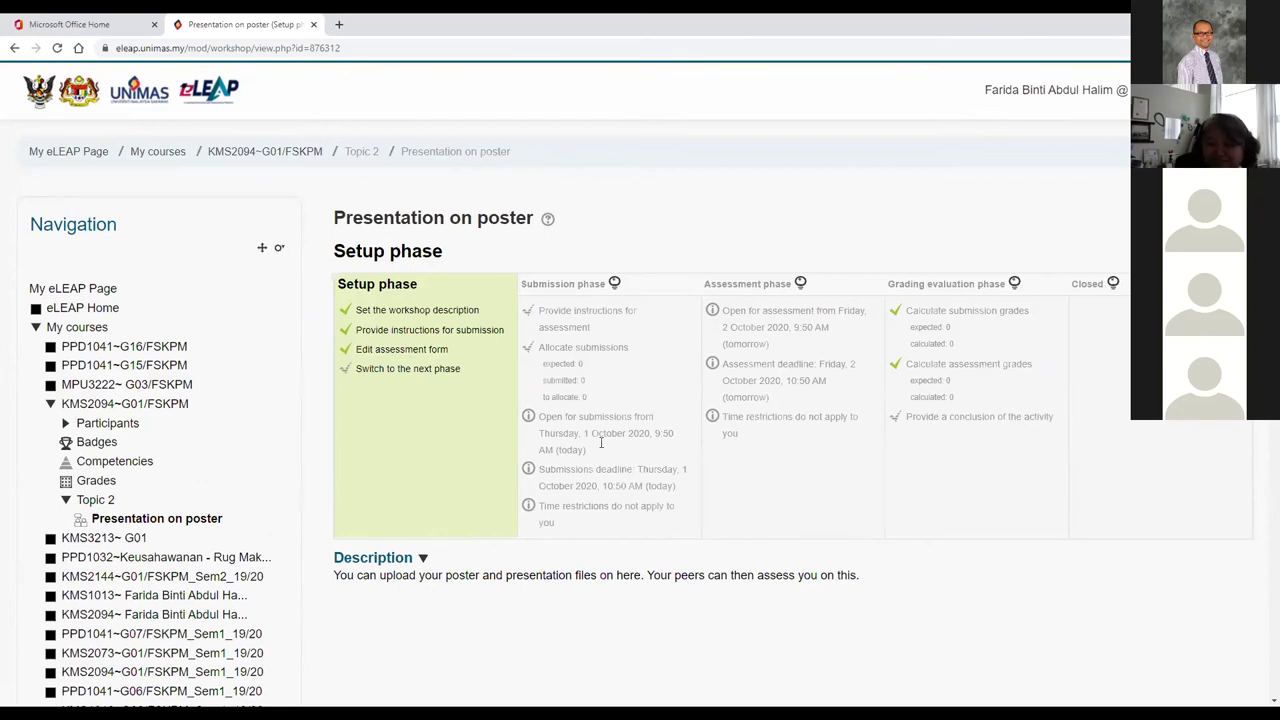
left_click(428, 350)
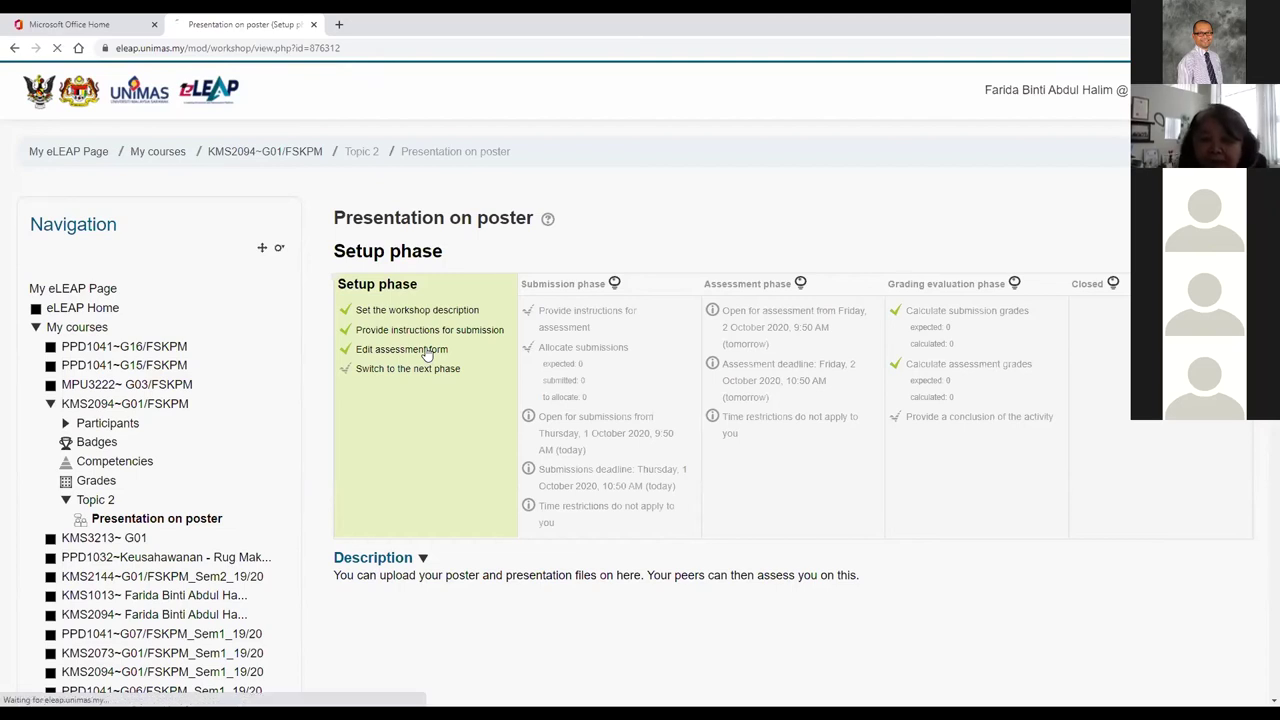
scroll(649, 514, "down", 6)
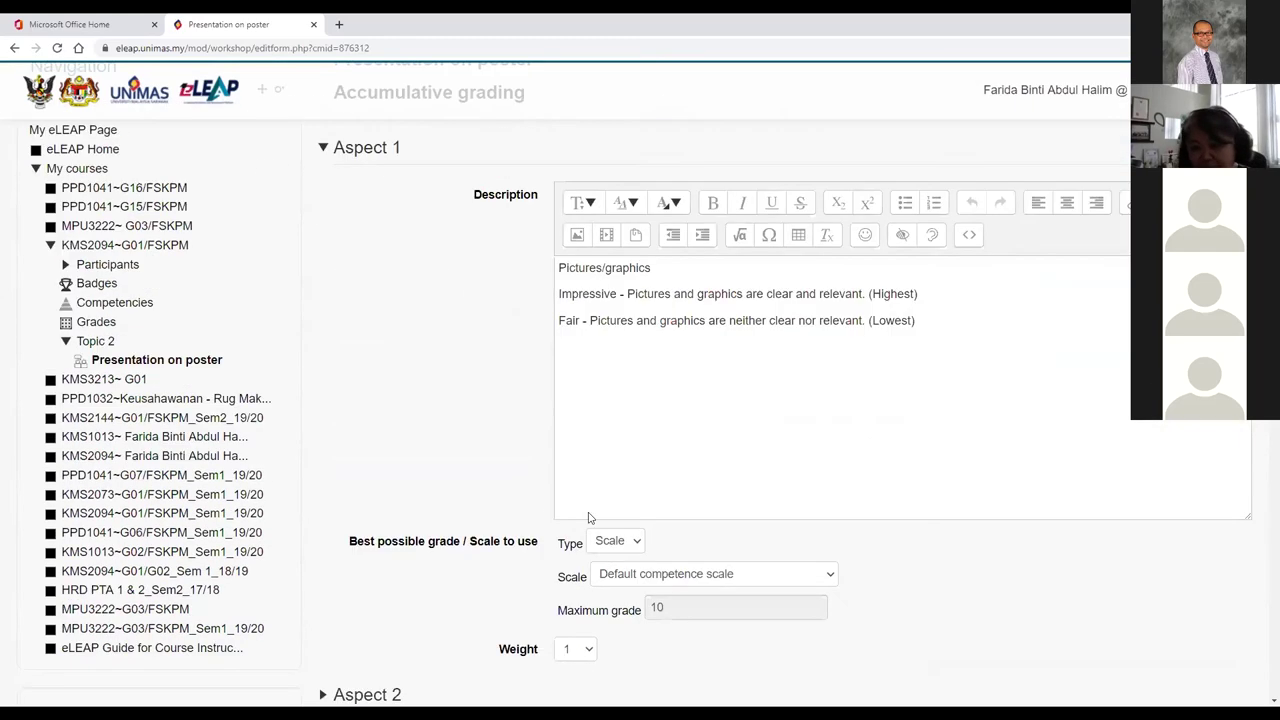
scroll(870, 503, "down", 2)
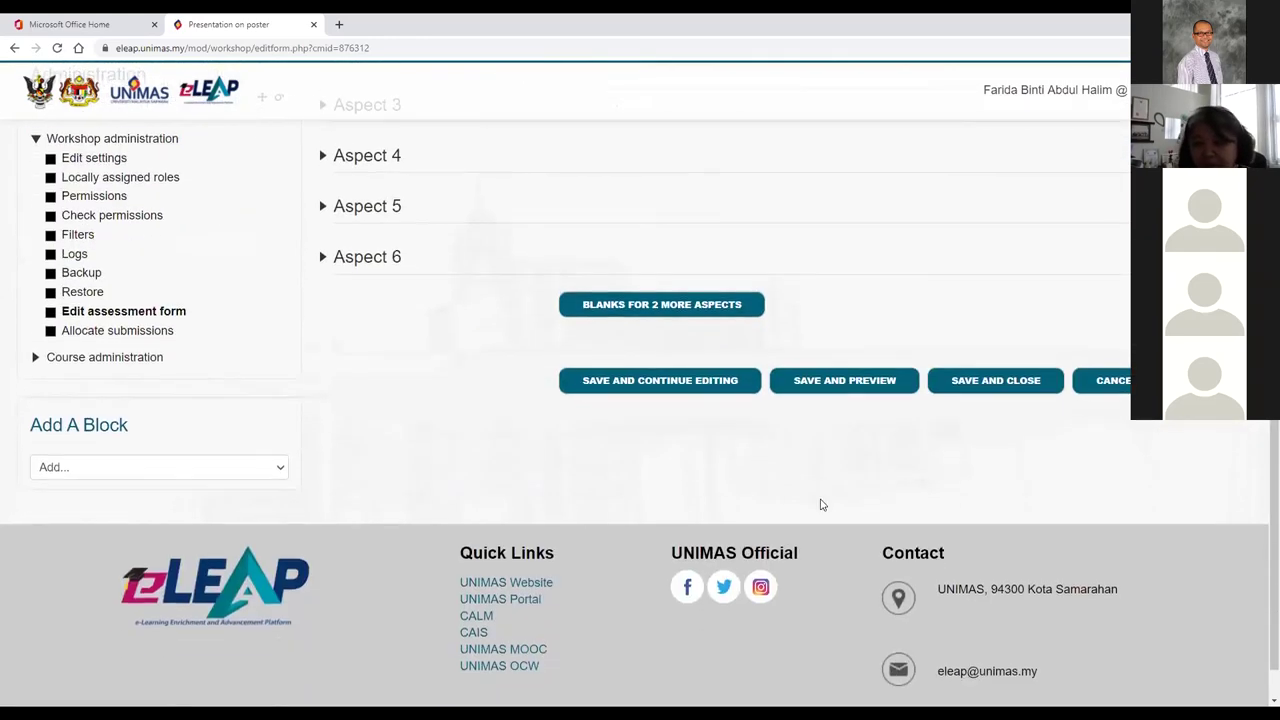
left_click(751, 380)
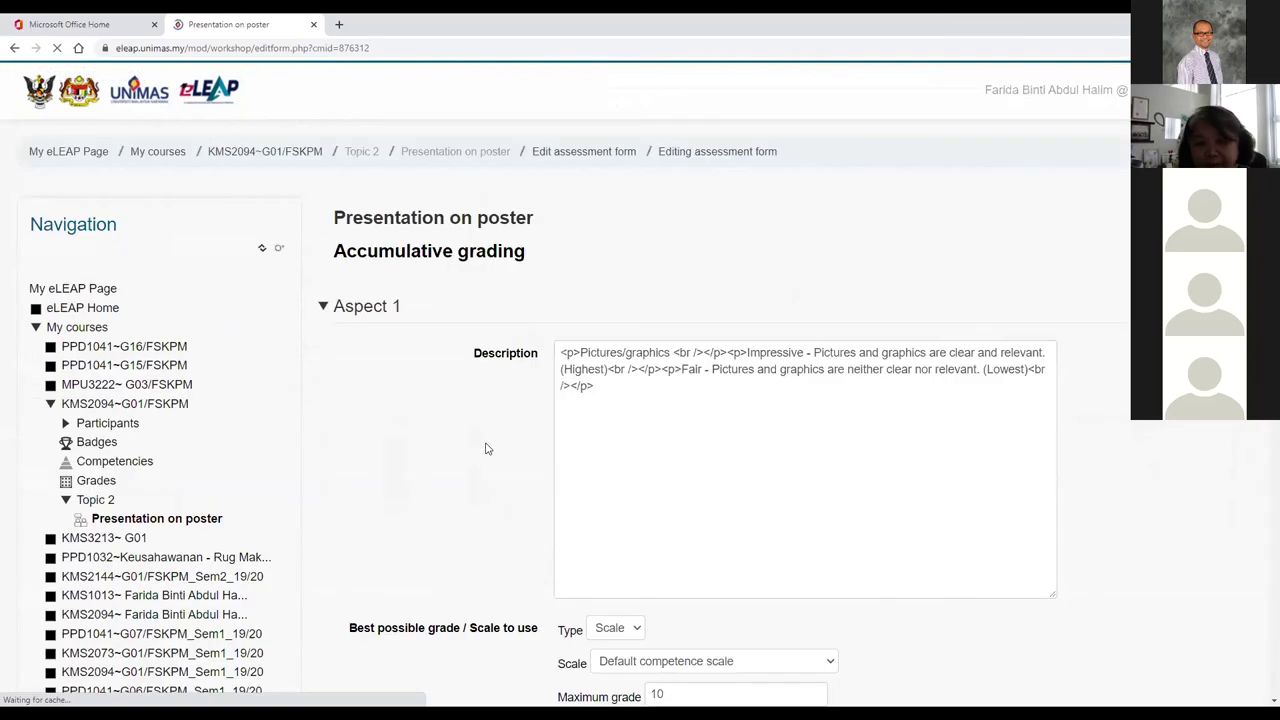
scroll(1080, 562, "down", 4)
scroll(1070, 562, "down", 3)
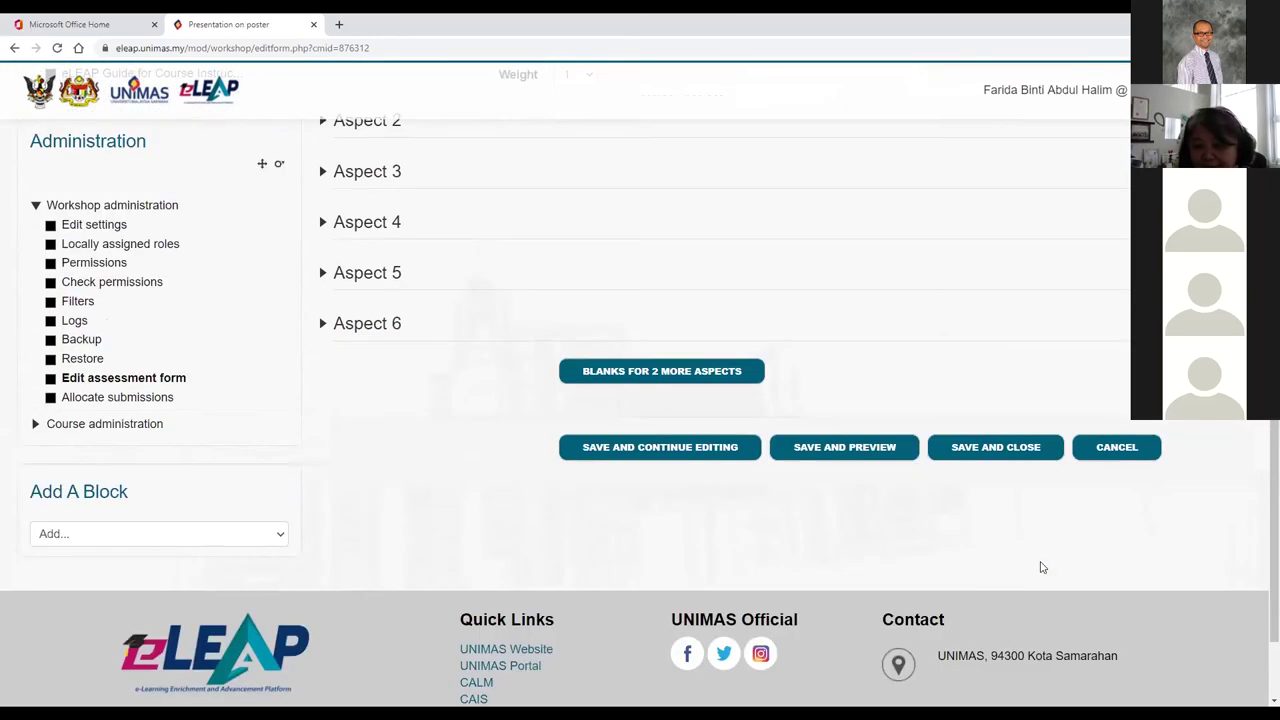
left_click(992, 449)
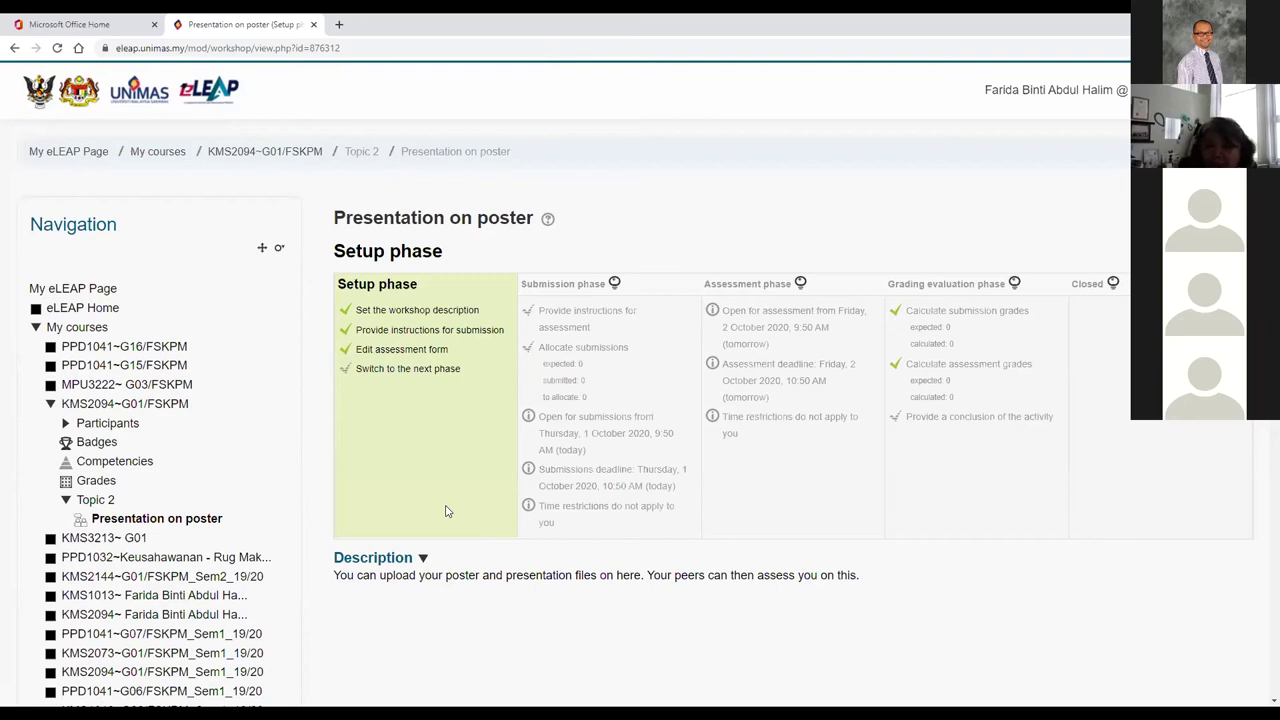
- Switch the "Presentation on poster" workshop from the setup phase into the submission phase and confirm the change
left_click(422, 376)
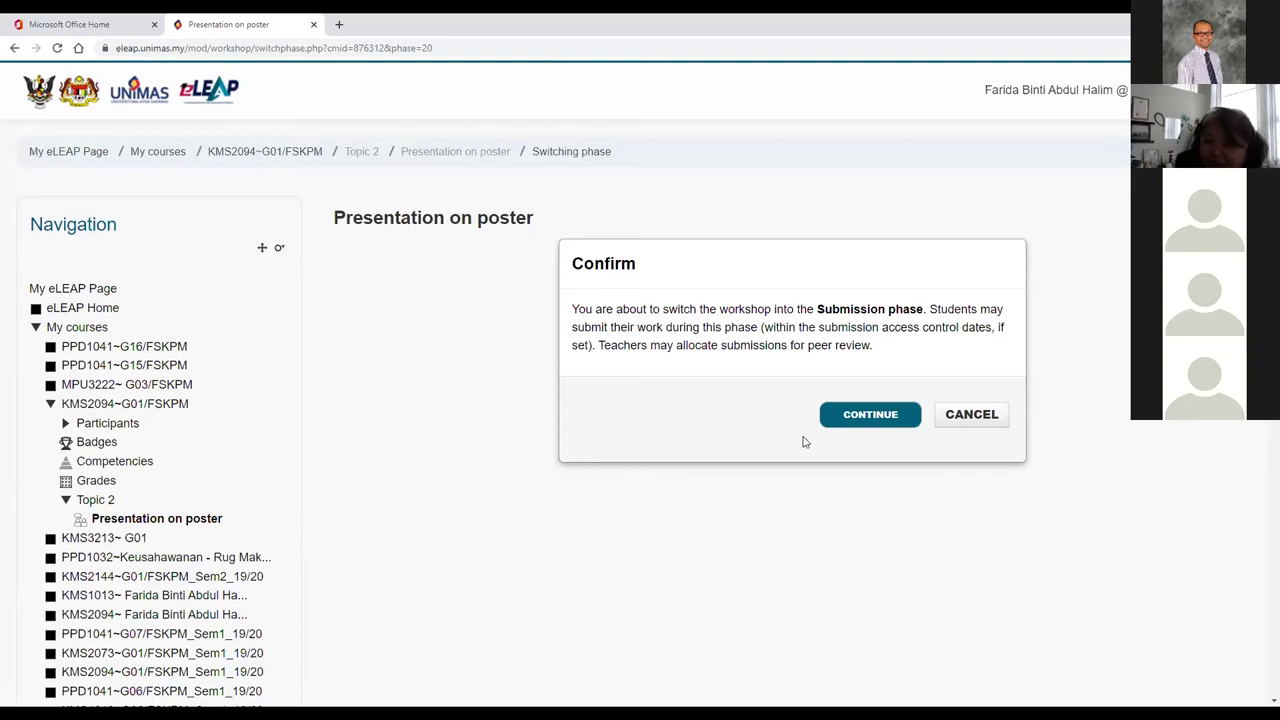
left_click(876, 430)
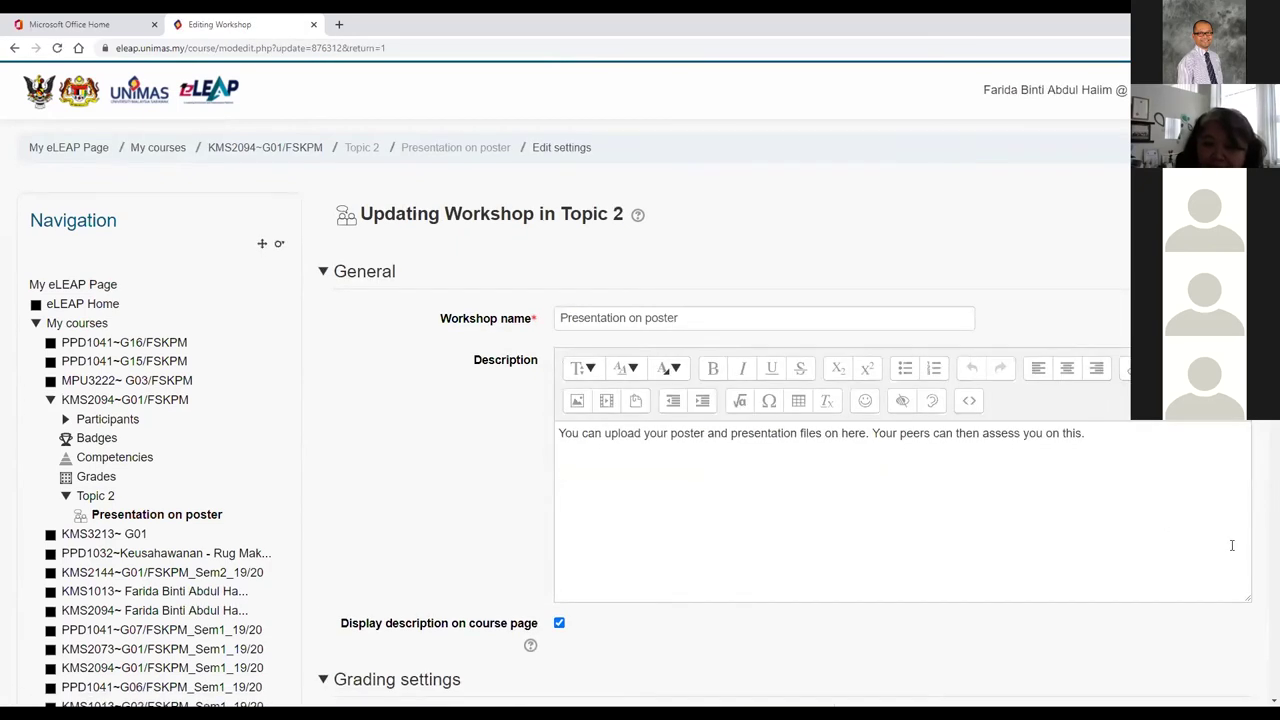
- Check the instructions for submission in the workshop's settings, then save and return to the course
scroll(1232, 545, "down", 5)
scroll(1232, 545, "down", 3)
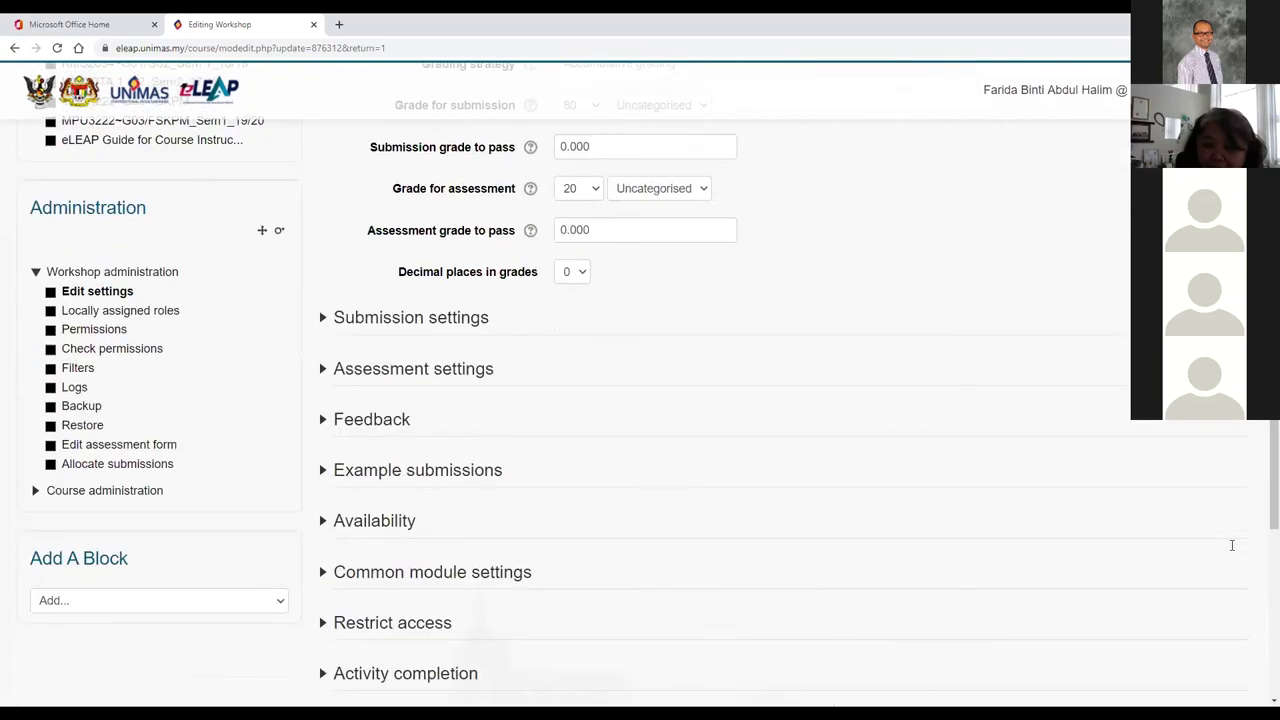
scroll(423, 434, "up", 1)
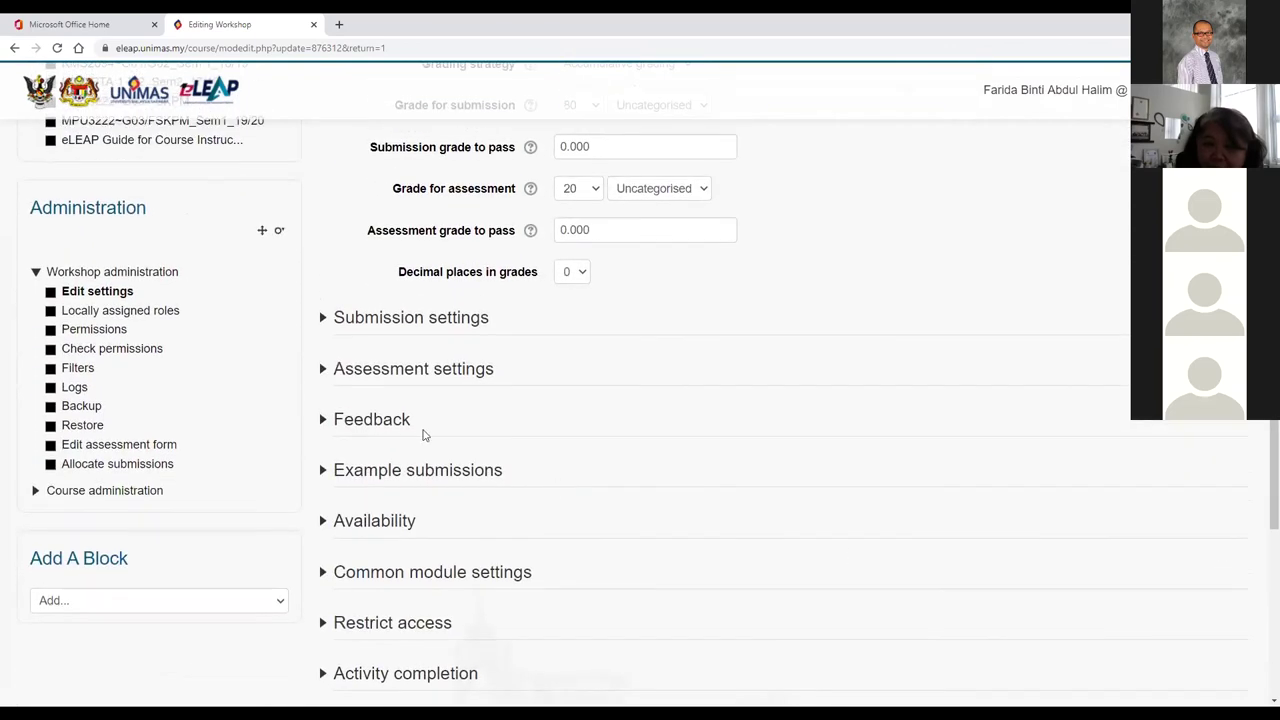
left_click(401, 326)
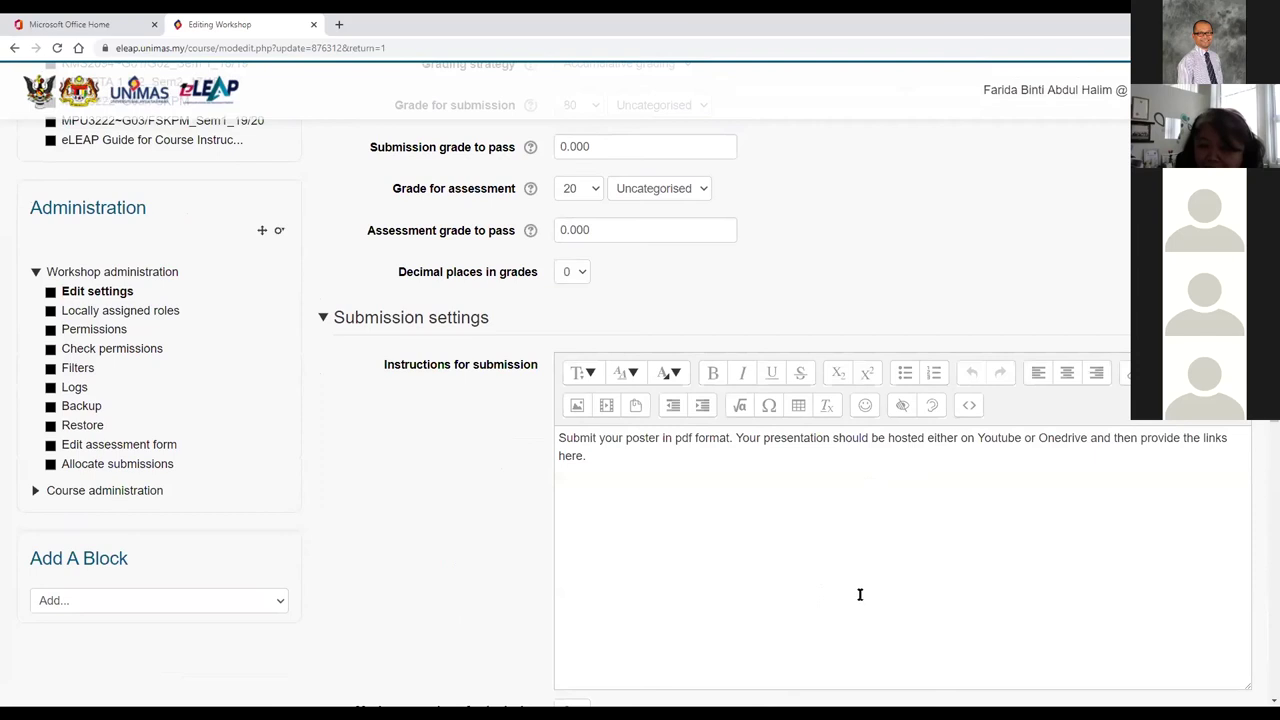
scroll(860, 596, "down", 9)
scroll(860, 601, "down", 2)
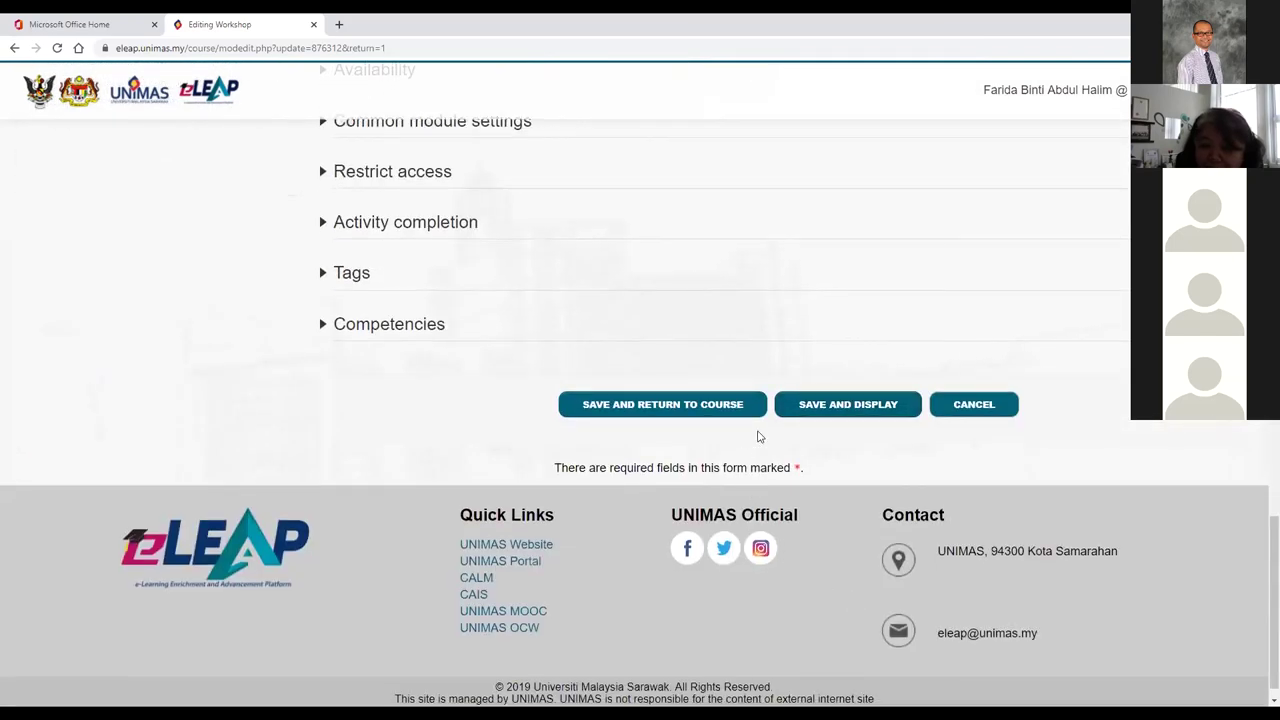
left_click(672, 408)
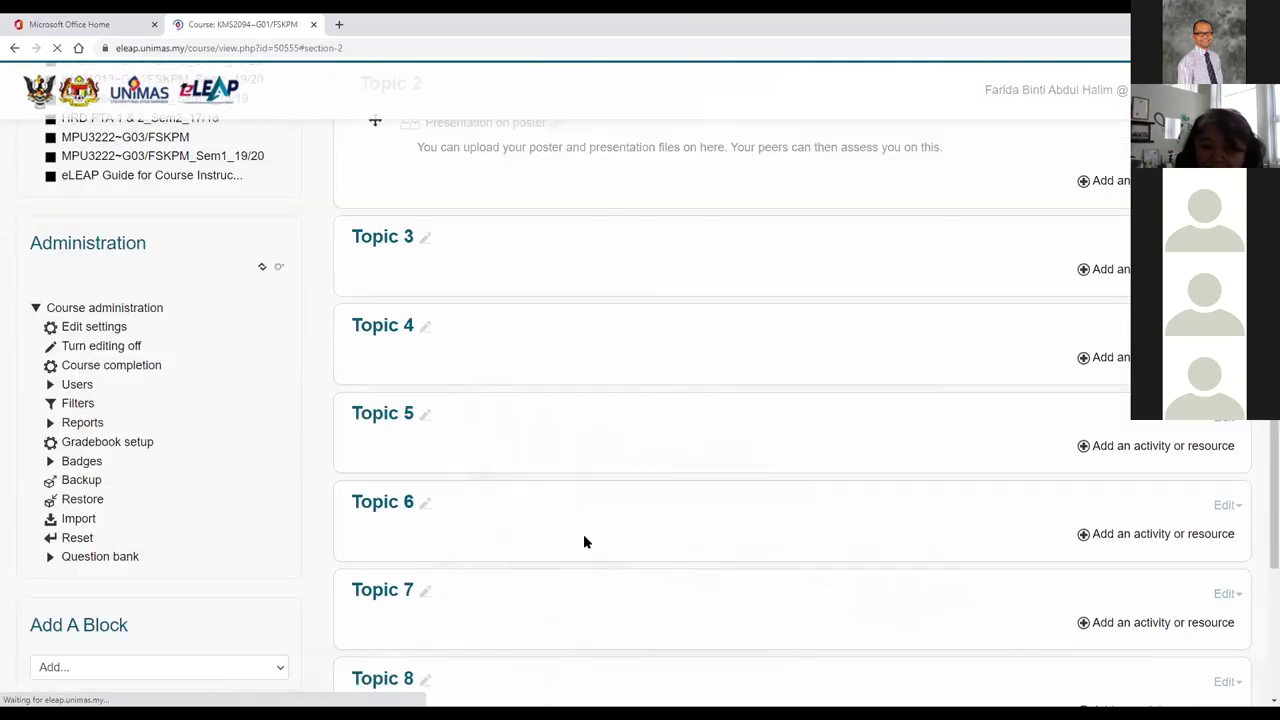
- Reopen the "Presentation on poster" workshop and examine its submissions report and the items-per-page choices
scroll(574, 363, "up", 1)
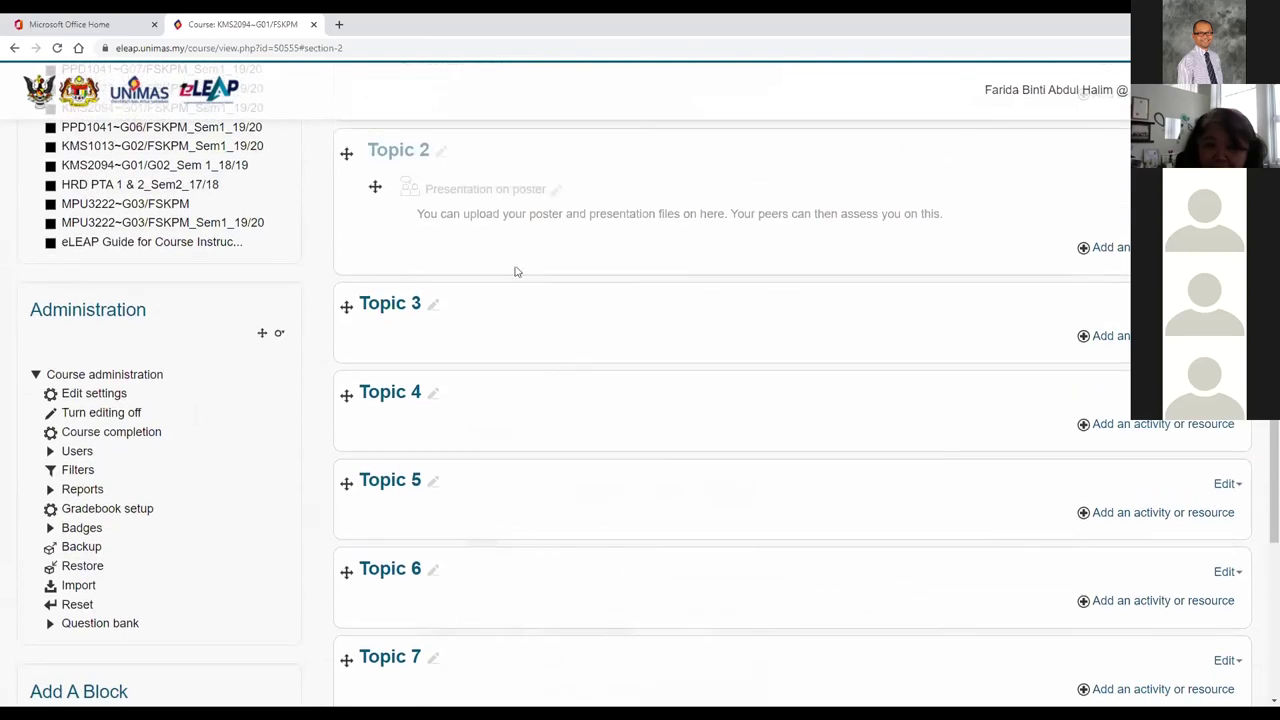
left_click(519, 192)
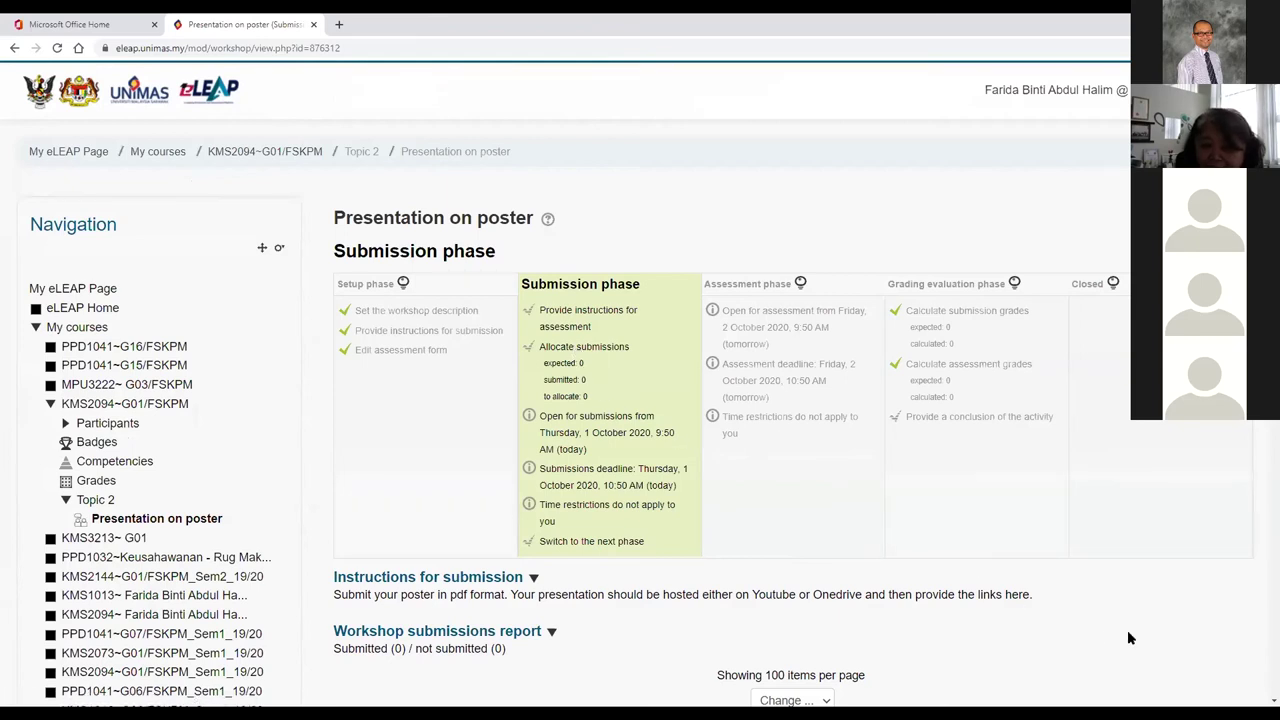
scroll(1140, 634, "down", 2)
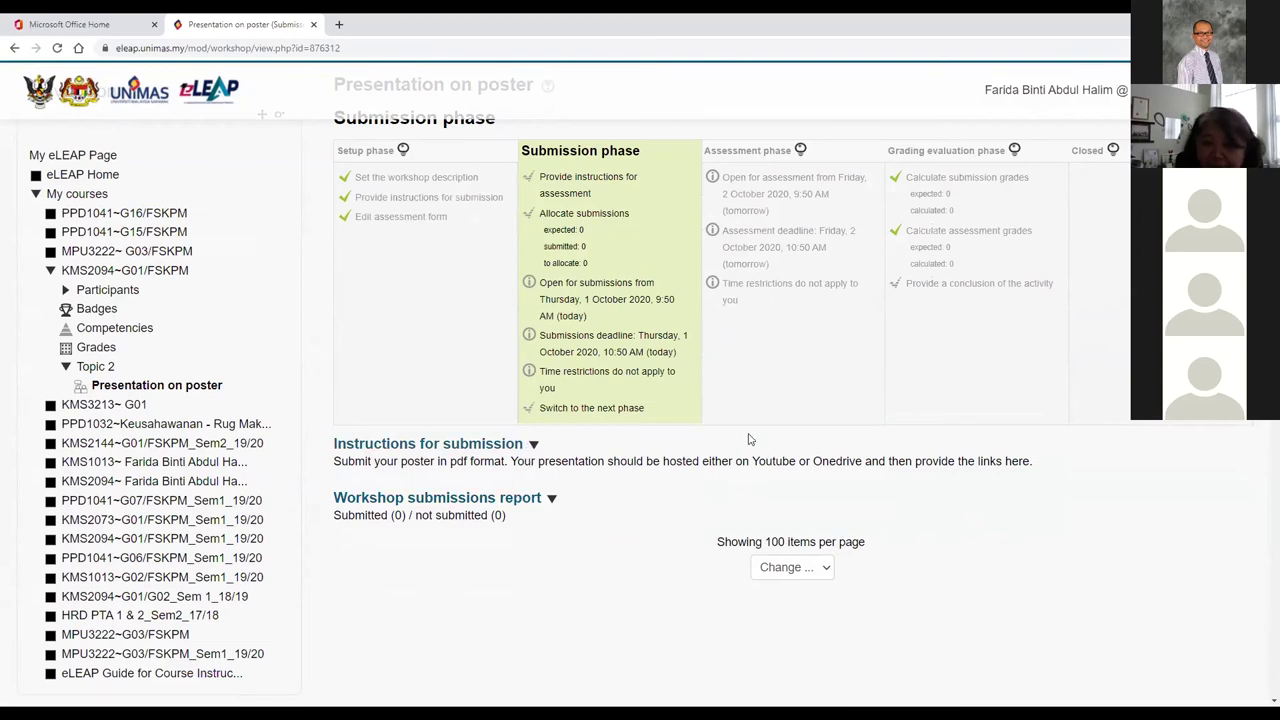
left_click(551, 499)
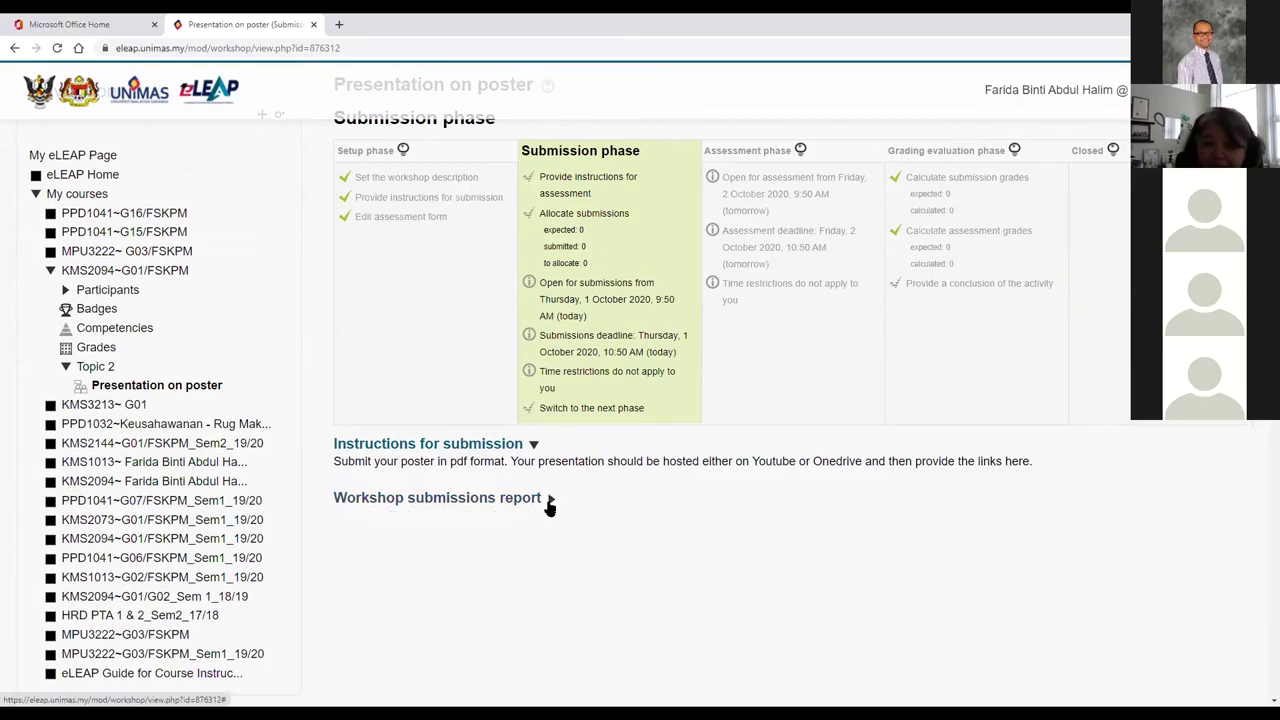
left_click(550, 500)
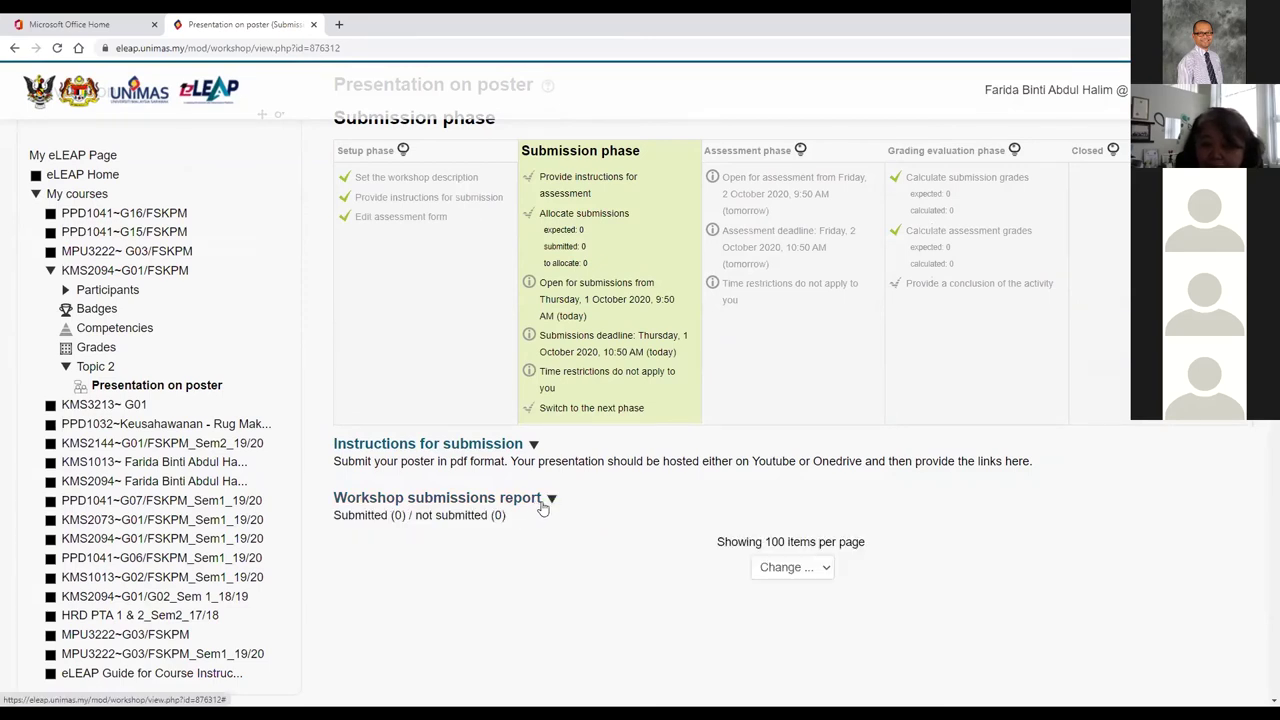
left_click(825, 570)
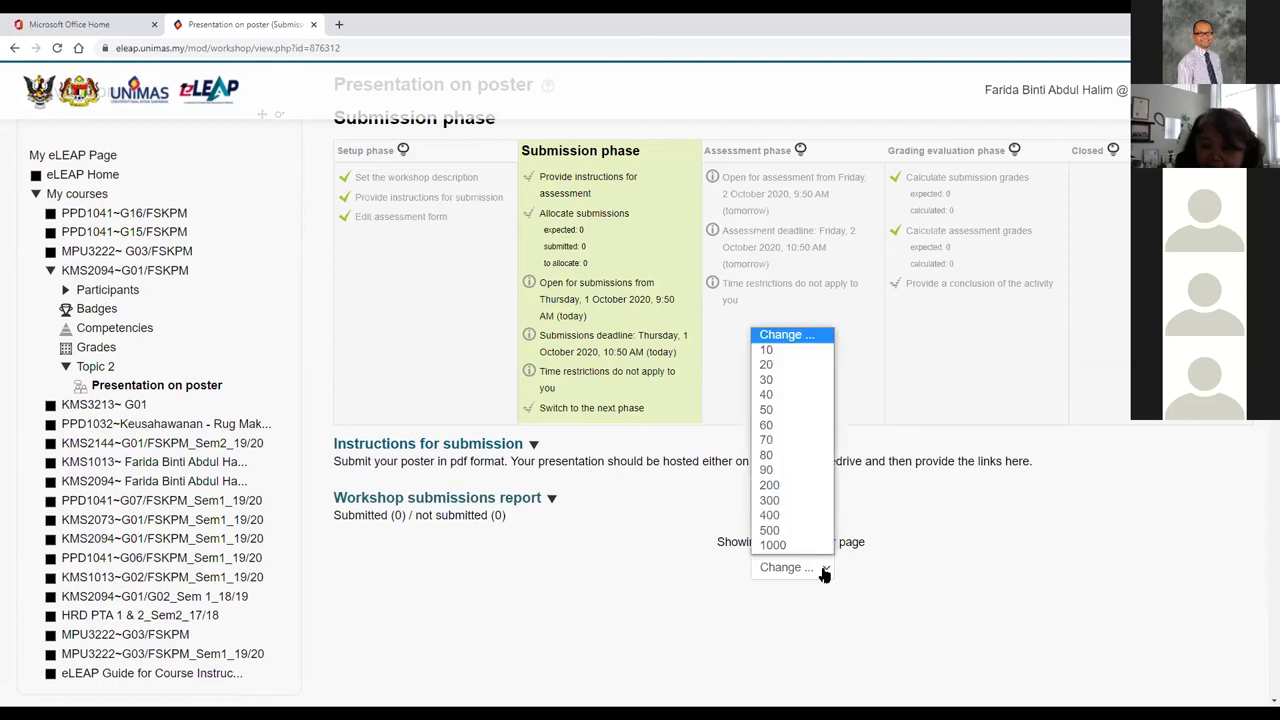
left_click(980, 563)
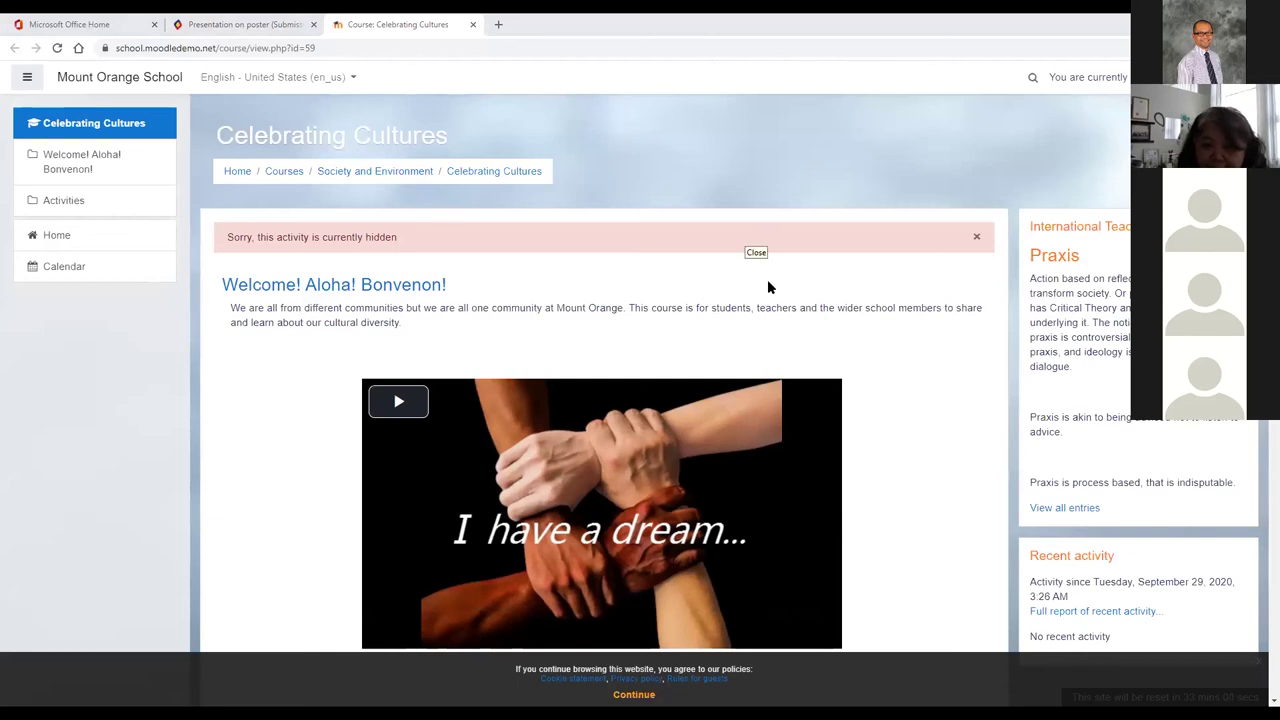
- Find and open the "Workshop: My home country" activity in the Celebrating Cultures demo course to view its phases
scroll(943, 520, "down", 5)
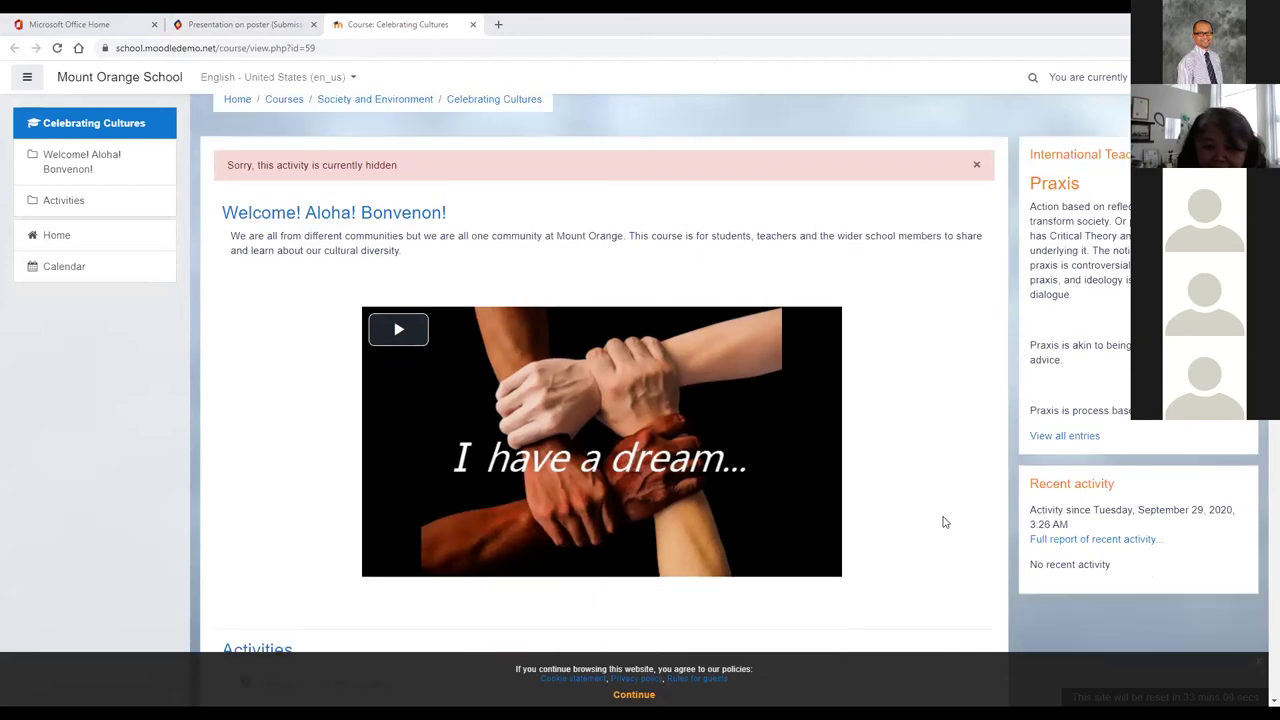
scroll(945, 522, "down", 4)
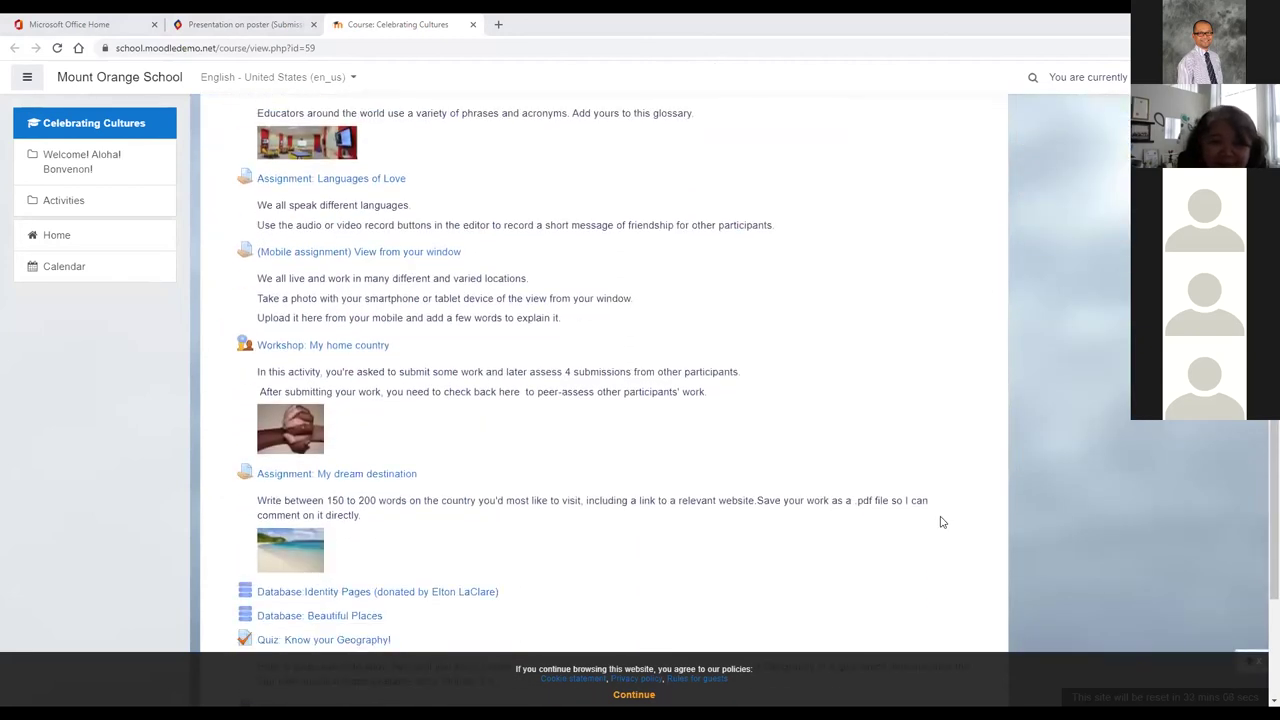
left_click(372, 346)
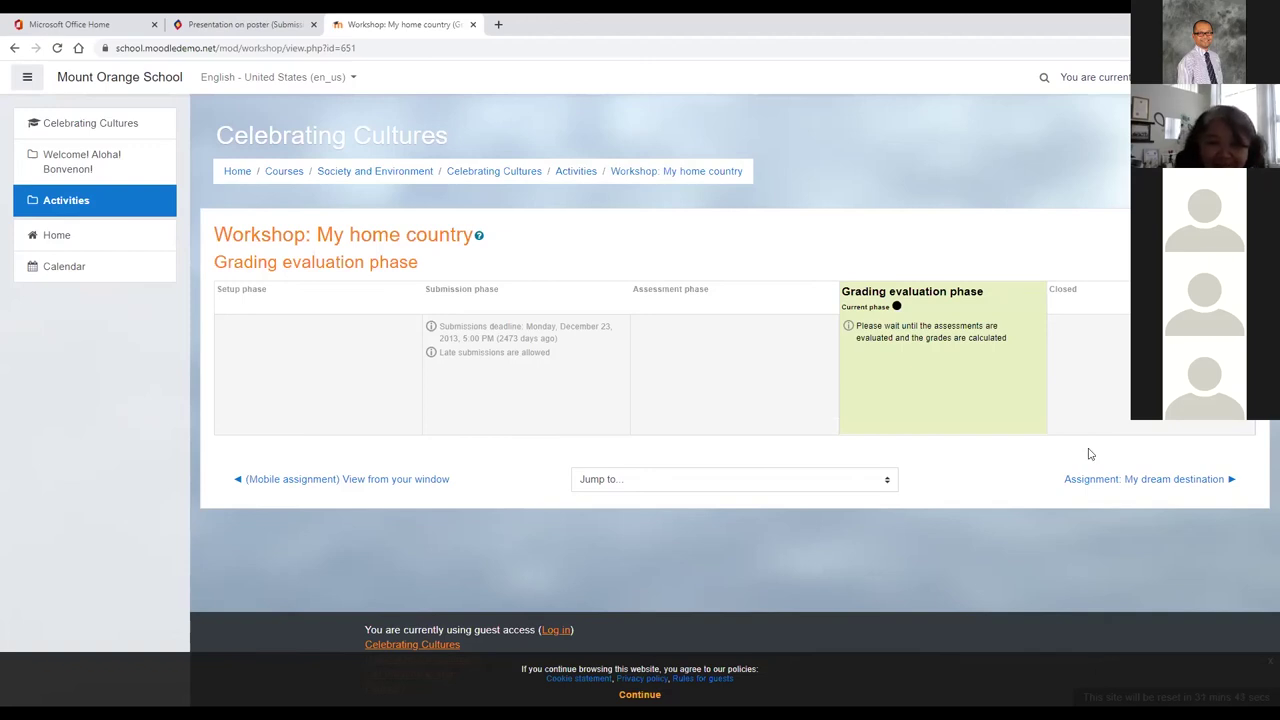
- Switch back to eLEAP, open the KMS2144~G01/FSKPM_Sem2_19/20 course, and open the Individual Assignment's poster upload and peer comment workshop
key("ctrl+shift+Tab")
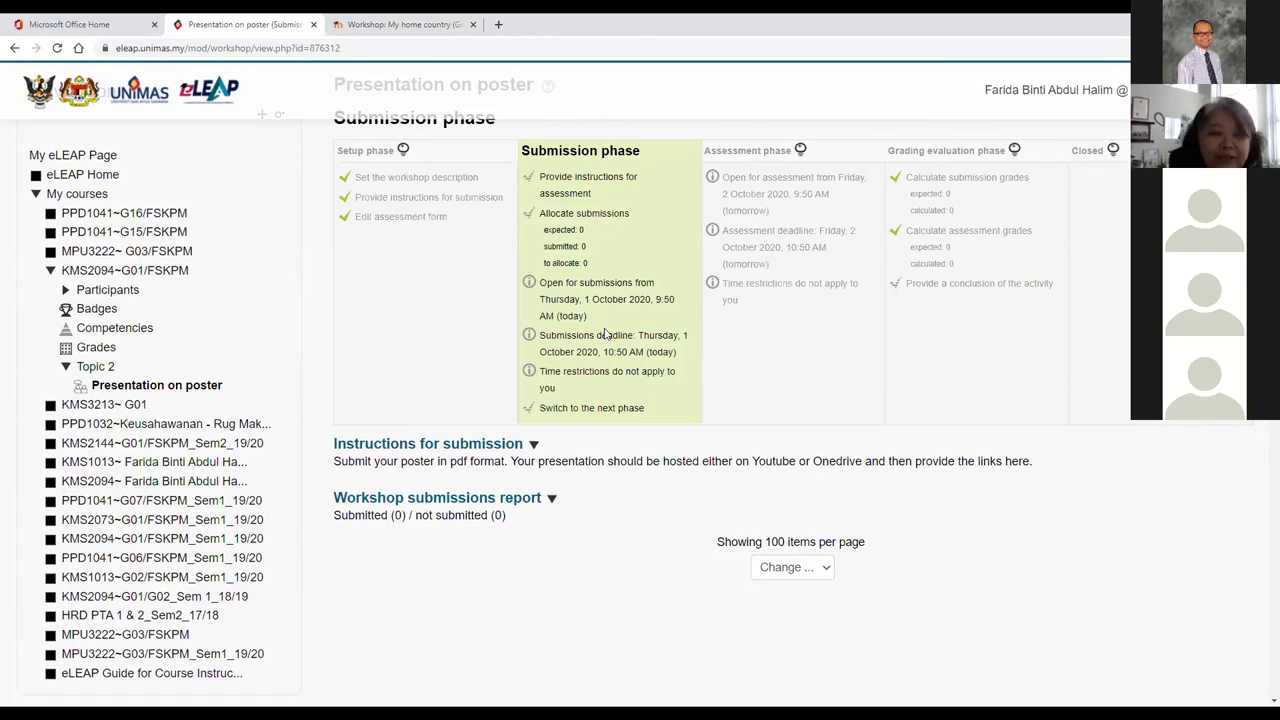
left_click(209, 449)
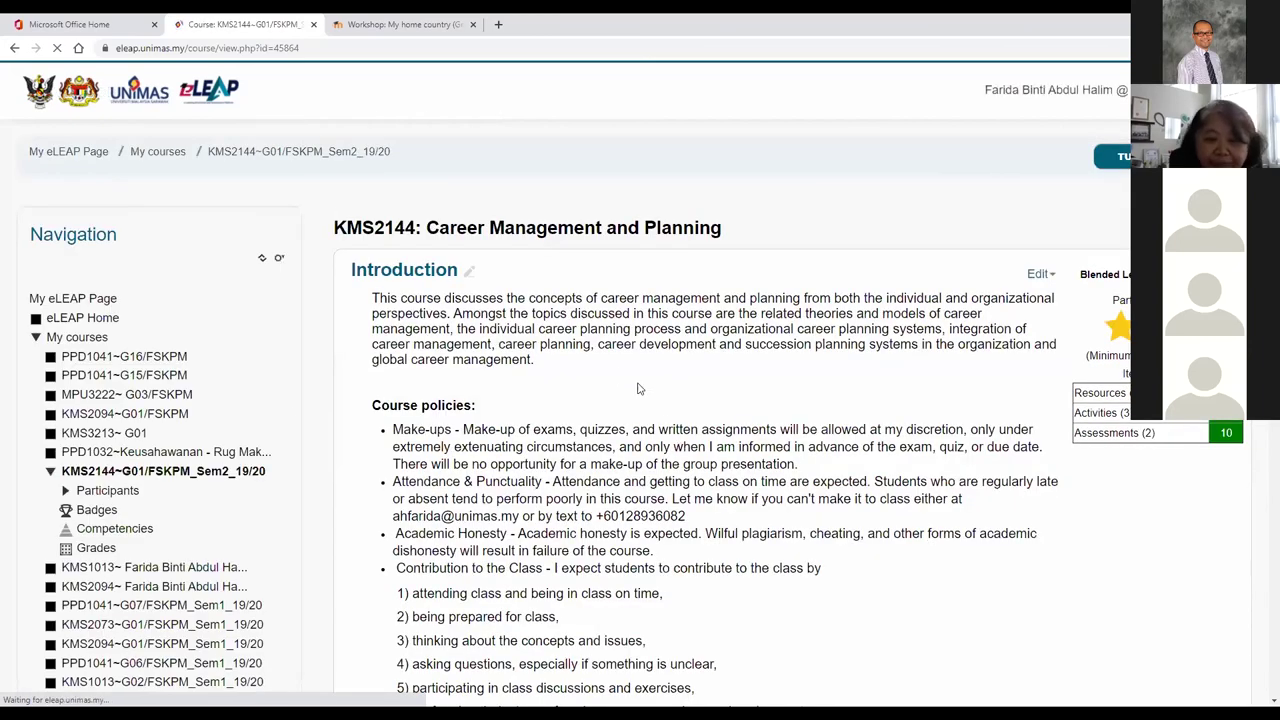
scroll(640, 385, "down", 2)
scroll(632, 370, "down", 5)
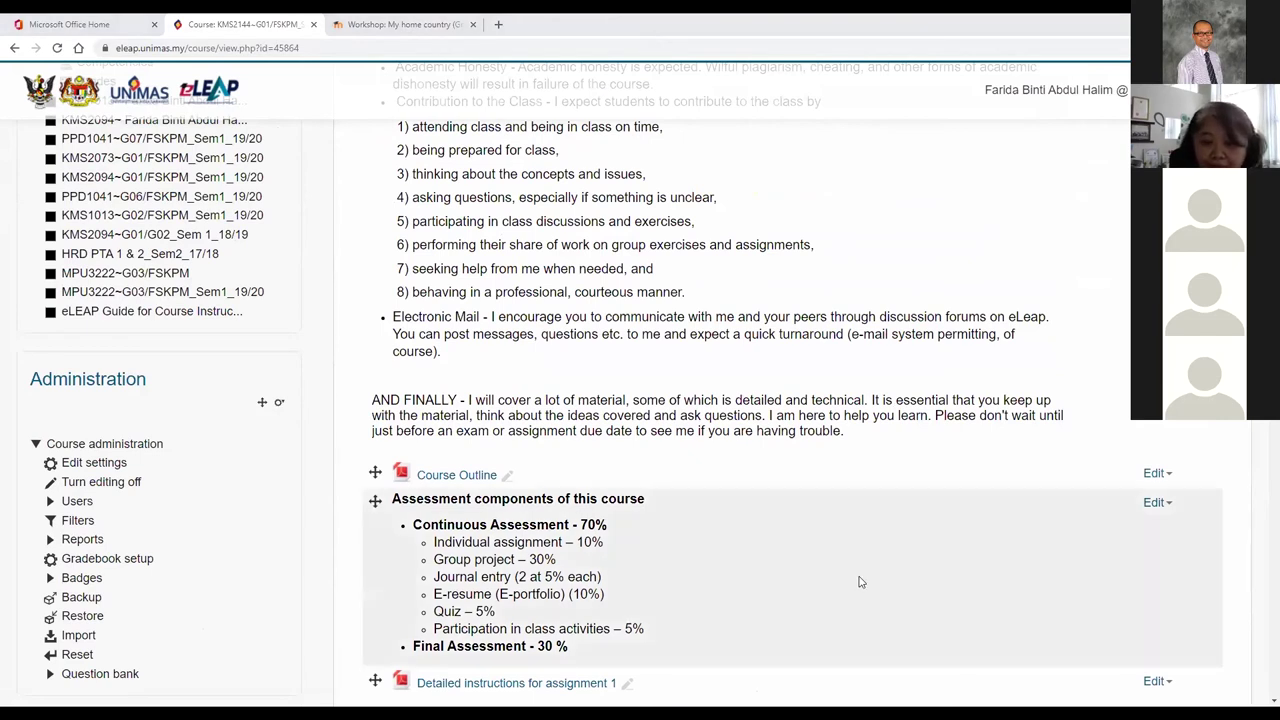
scroll(872, 547, "down", 20)
scroll(166, 449, "down", 20)
scroll(185, 451, "down", 4)
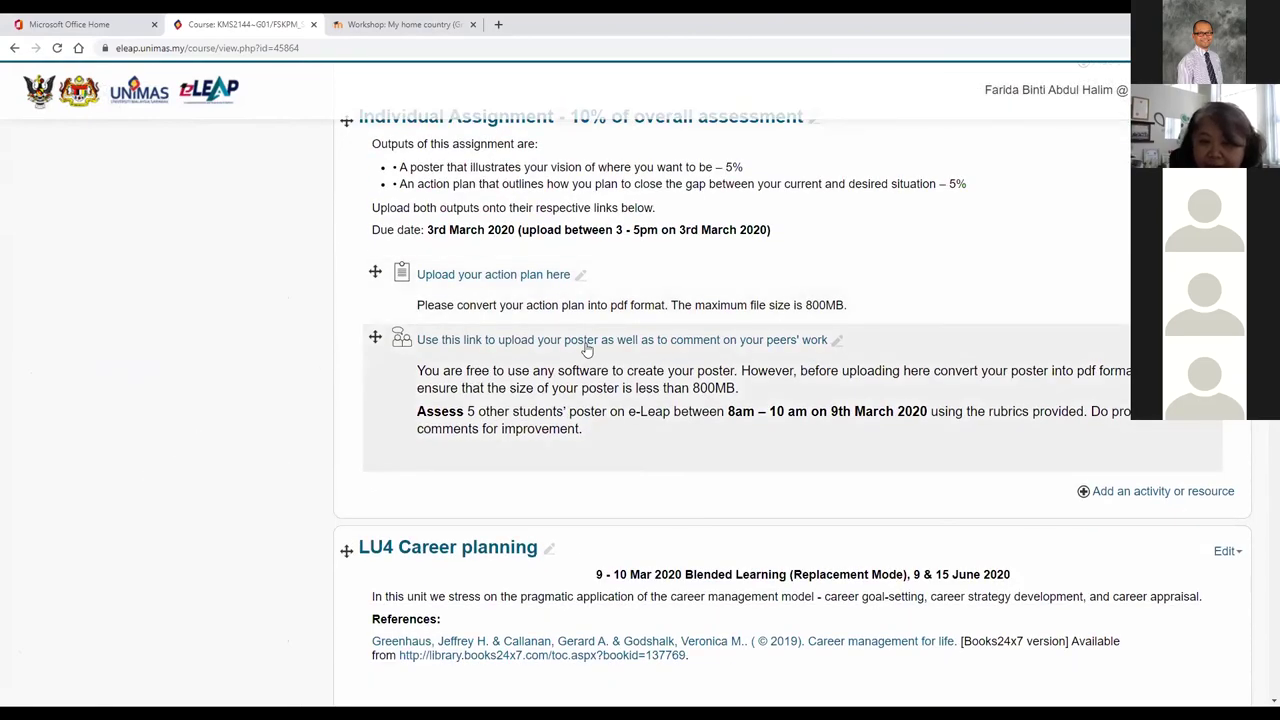
left_click(587, 344)
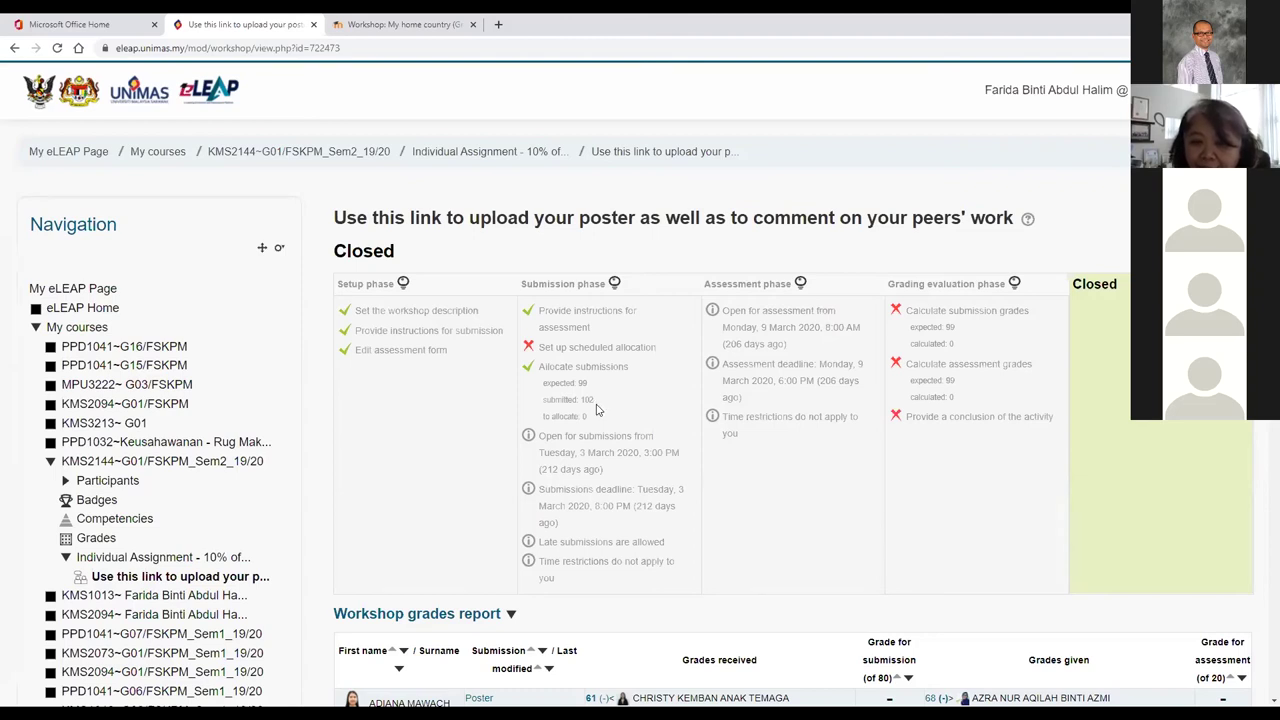
- Open the poster workshop's submission allocation and compare the manual reviewer assignments with the random allocation settings
left_click(576, 369)
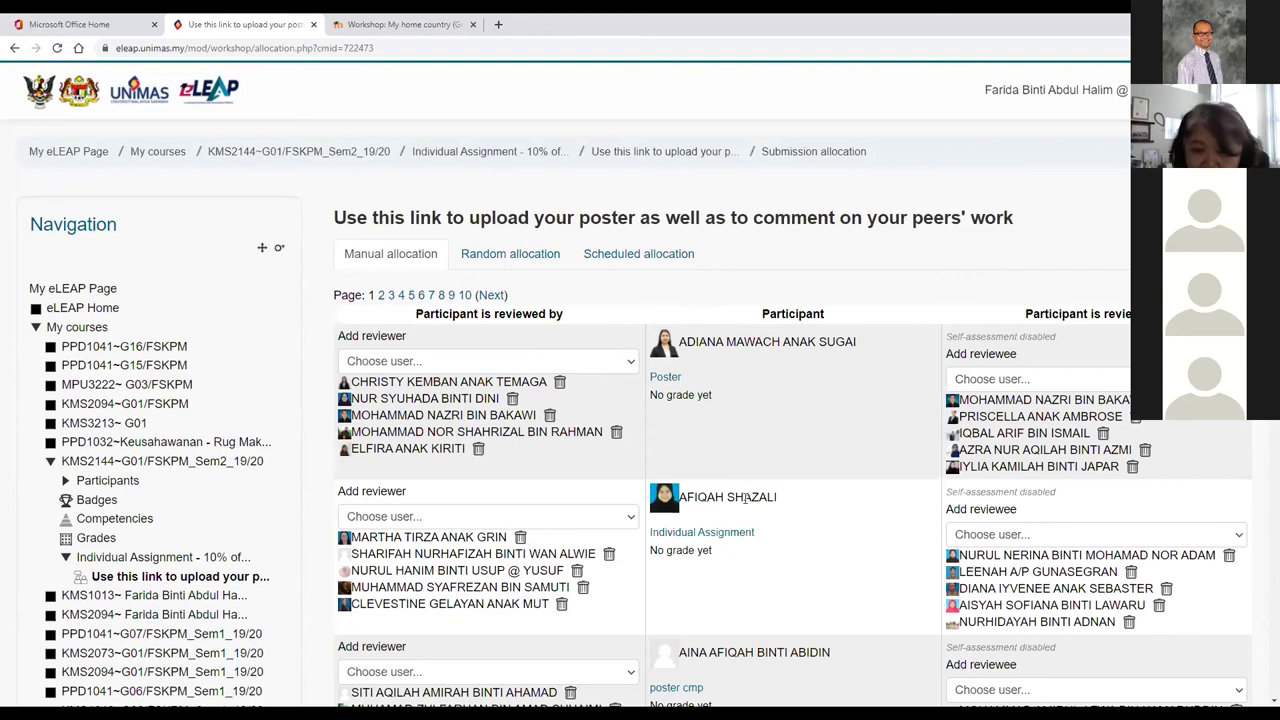
scroll(738, 533, "down", 1)
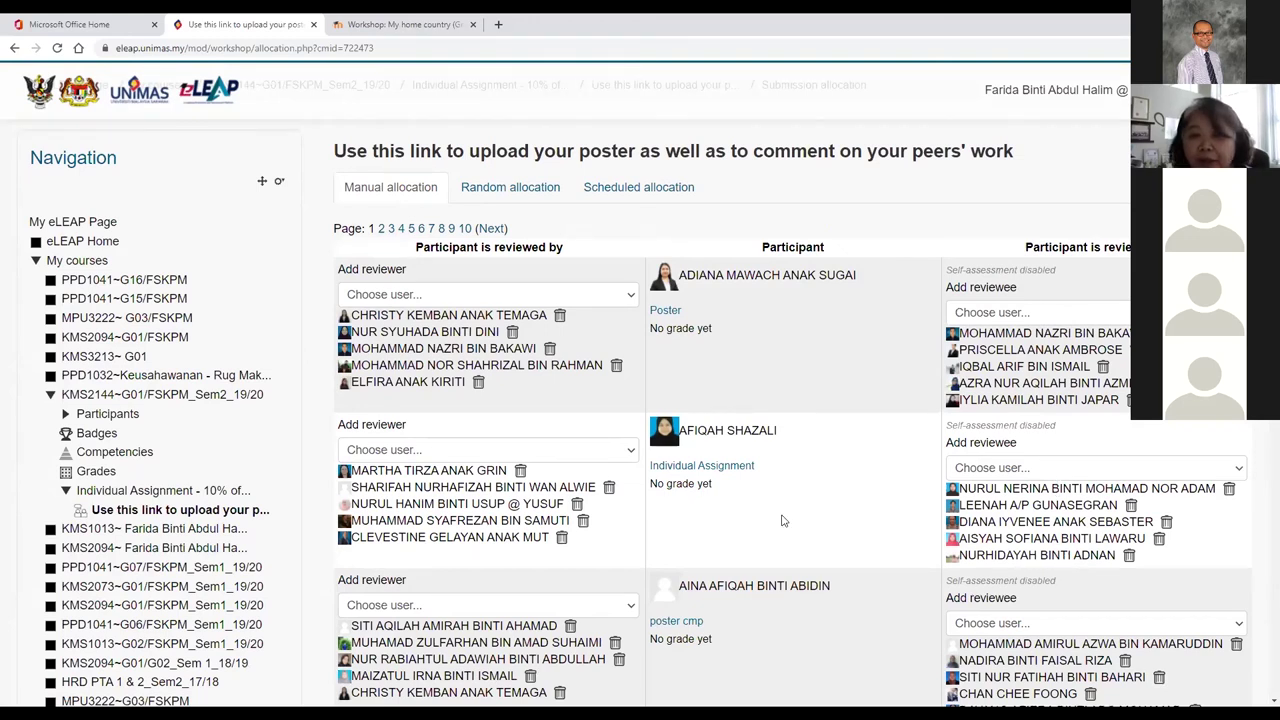
left_click(508, 190)
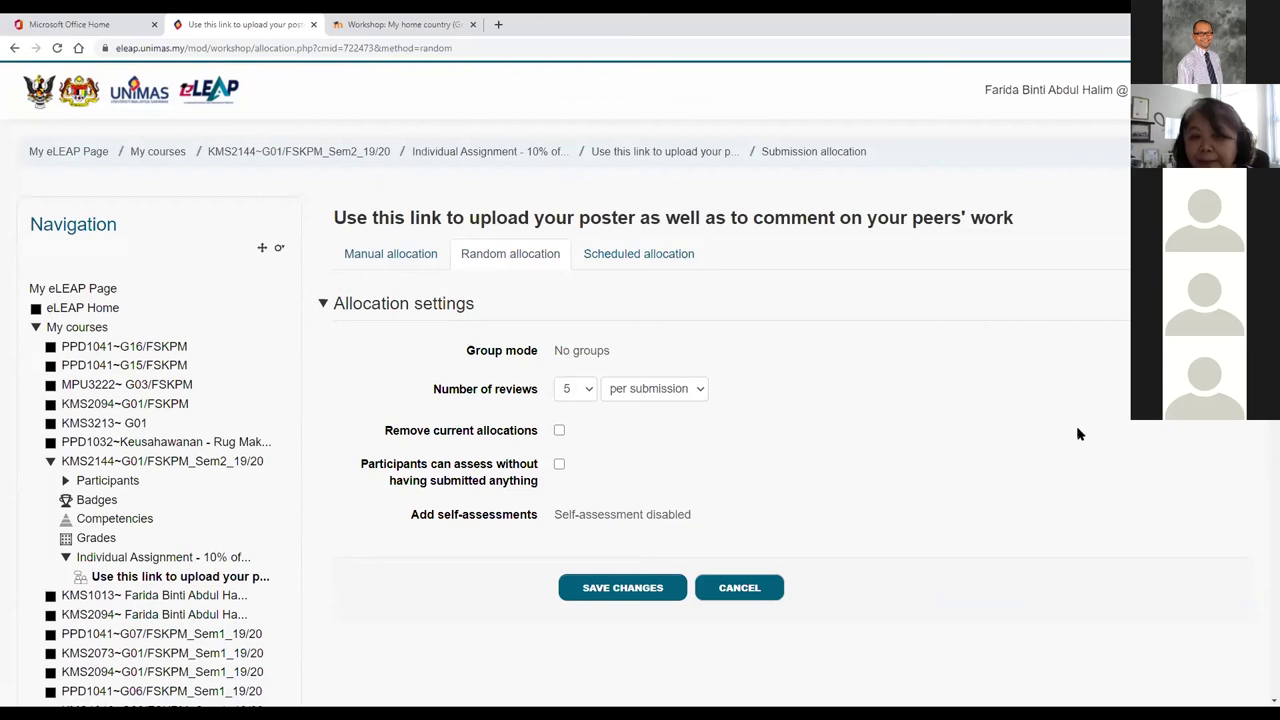
left_click(372, 260)
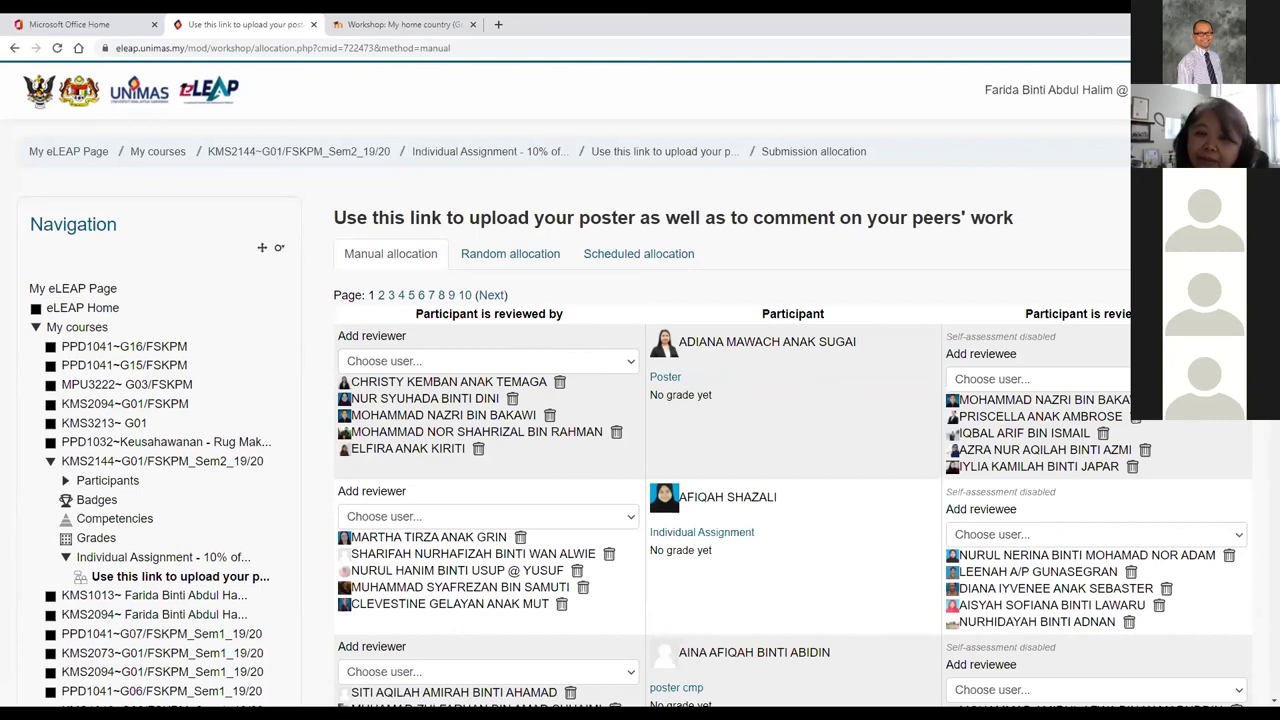
left_click(523, 258)
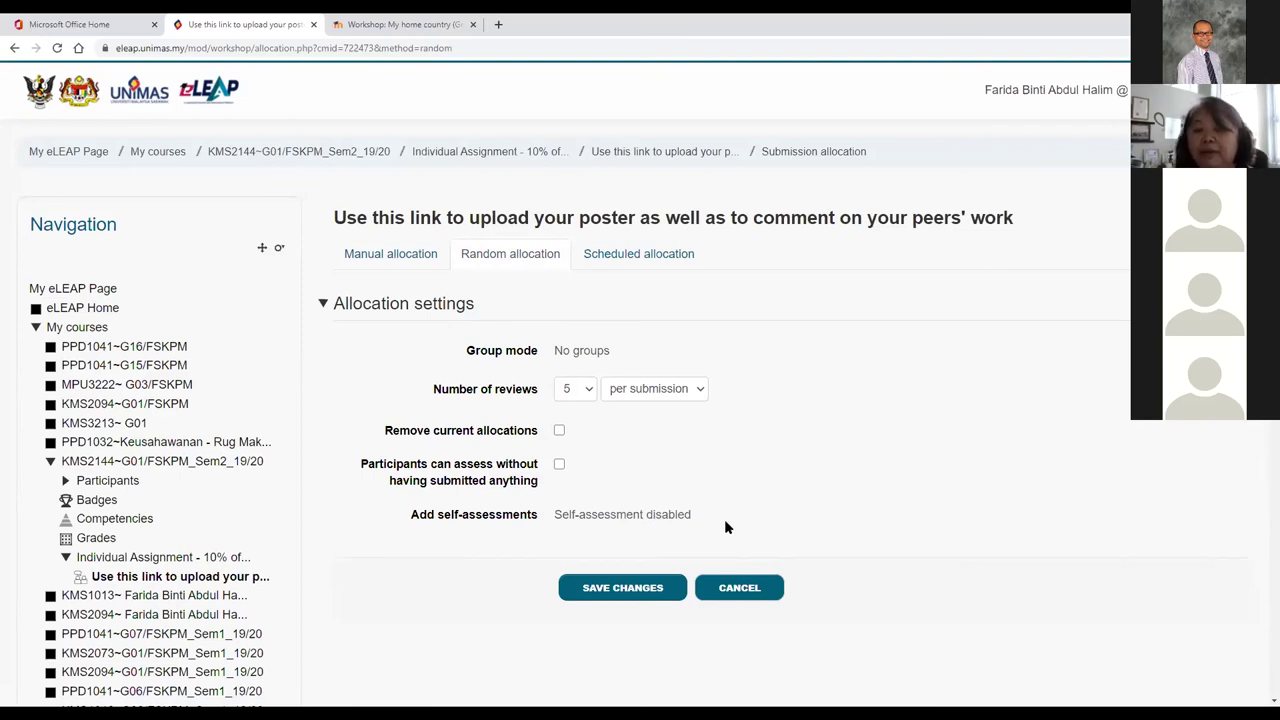
- Examine the workshop's scheduled allocation settings, including the current status and the allocation settings
left_click(647, 262)
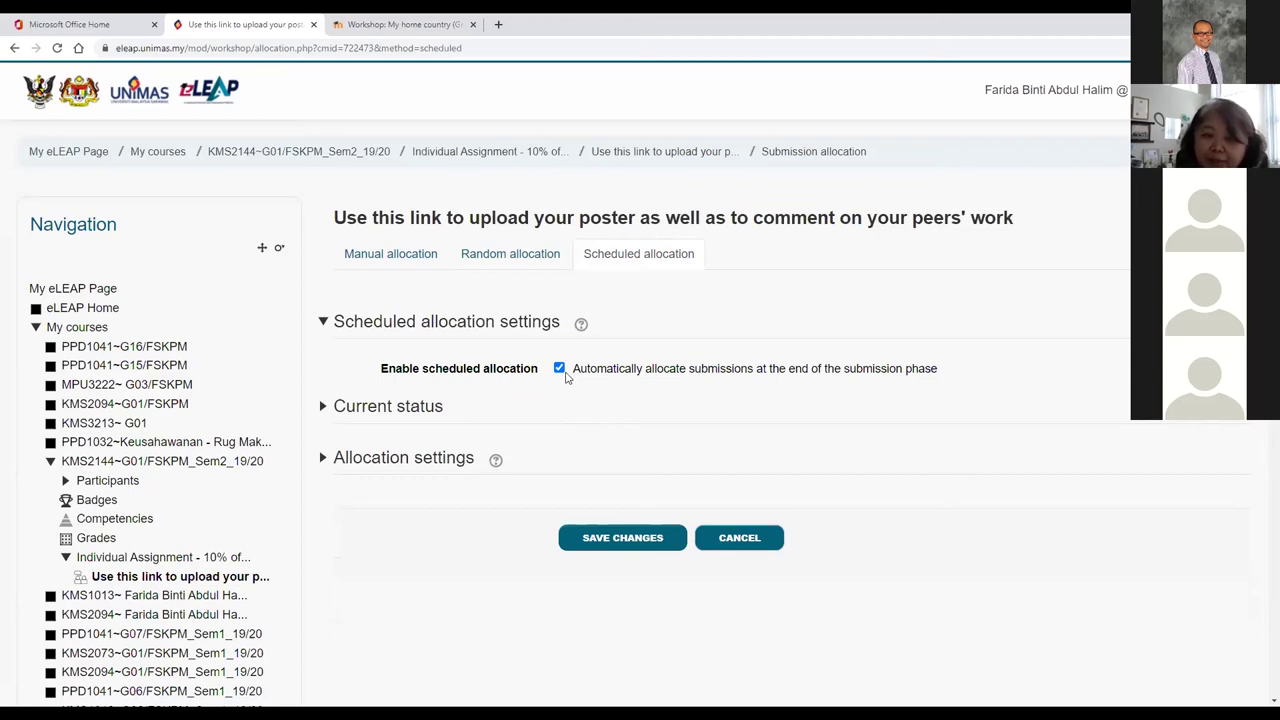
left_click(412, 407)
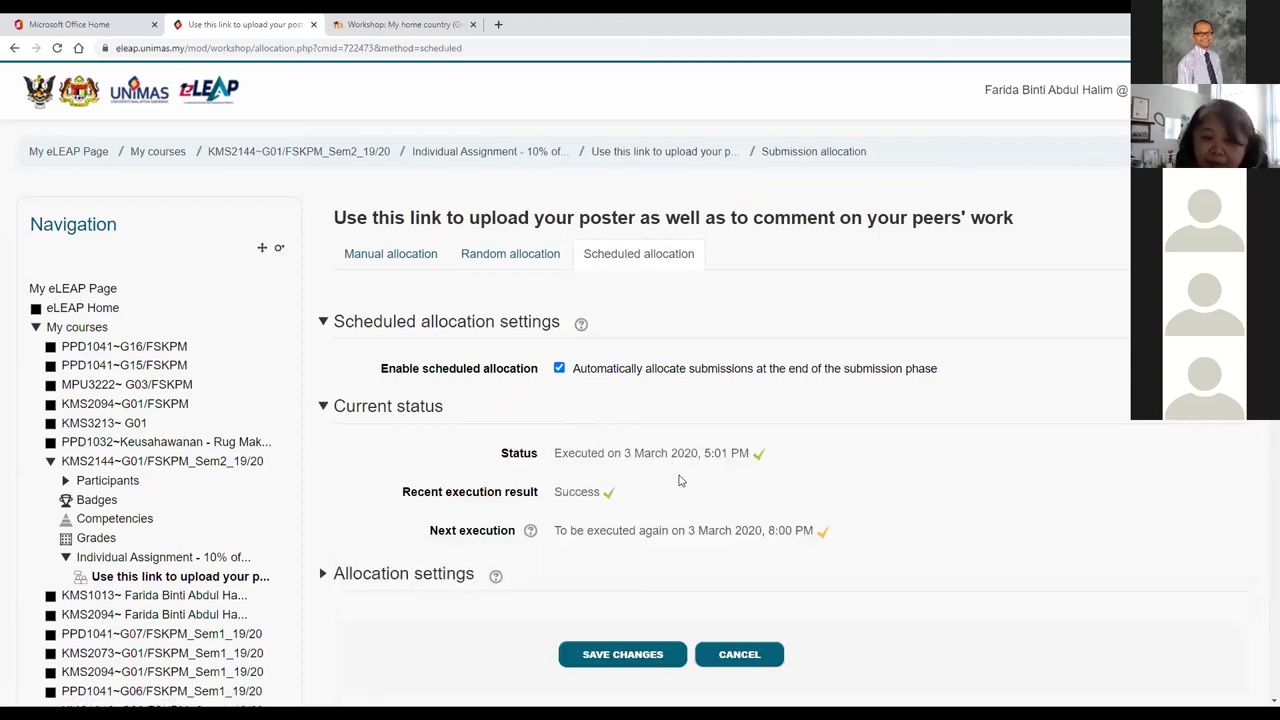
left_click(409, 573)
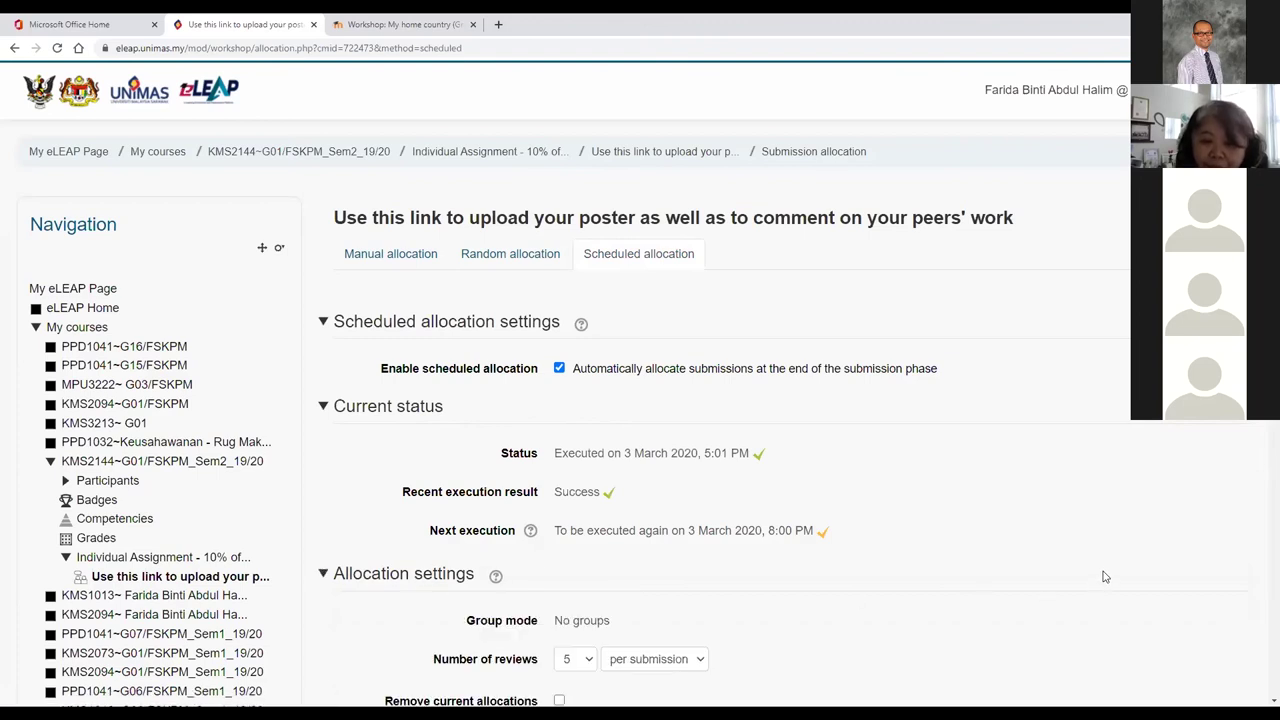
scroll(1104, 543, "down", 3)
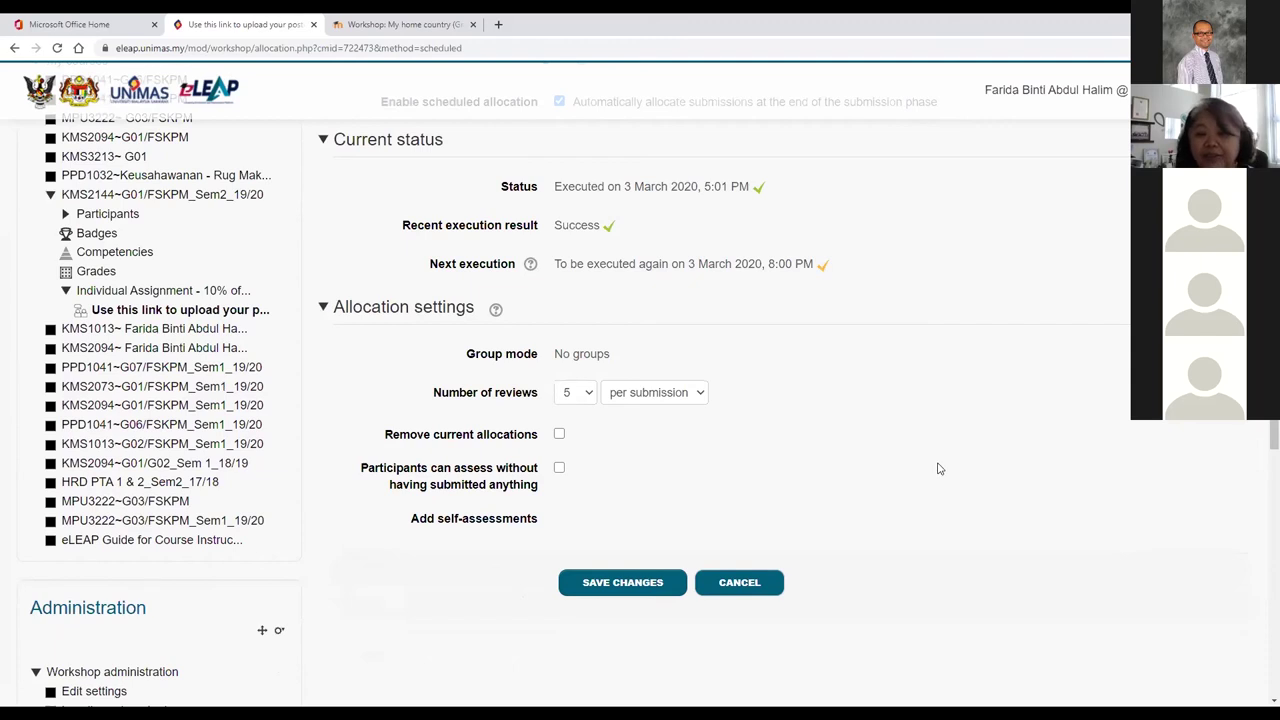
scroll(969, 468, "up", 3)
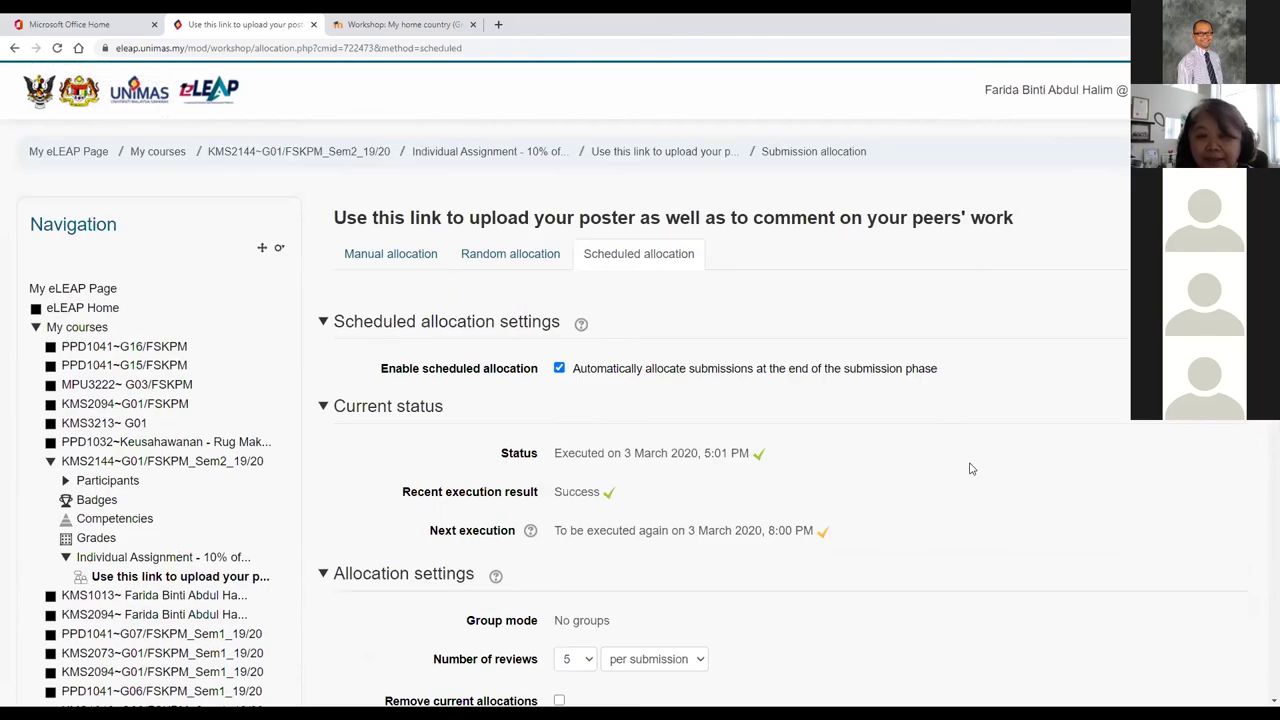
- Return to the Individual Assignment section of the KMS2144 course and reopen the poster peer assessment workshop
left_click(489, 155)
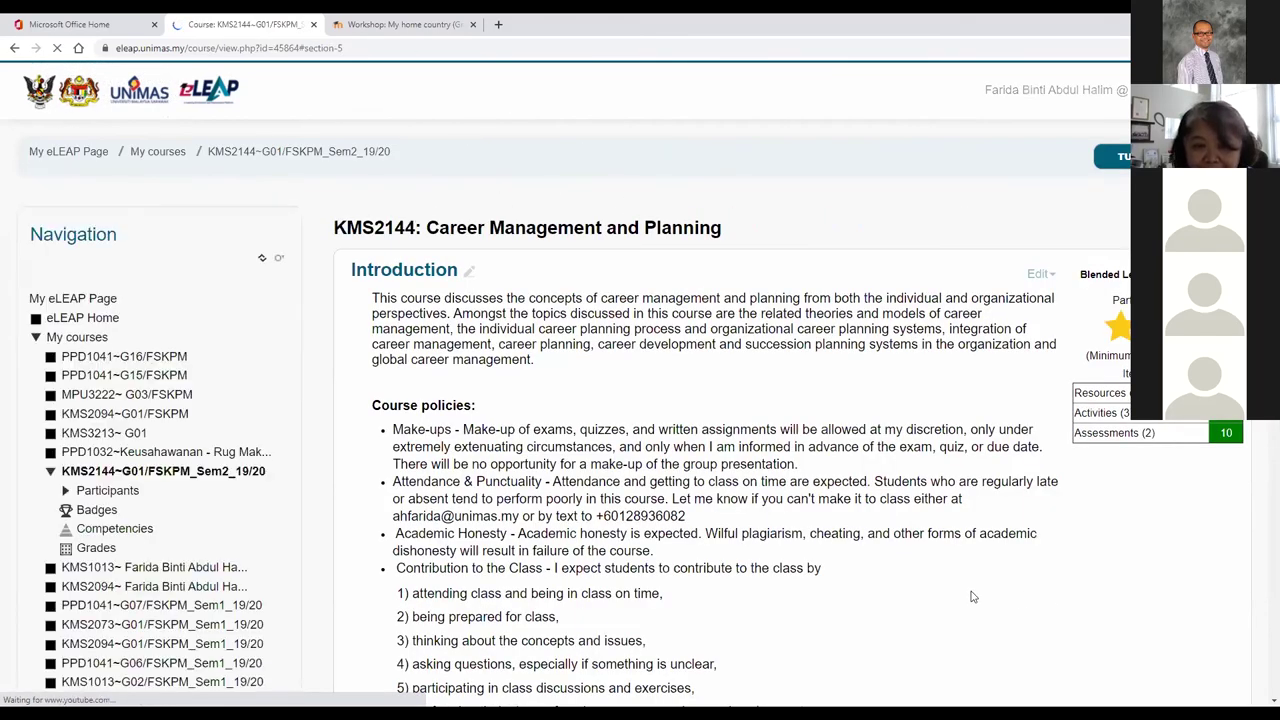
scroll(1066, 506, "down", 15)
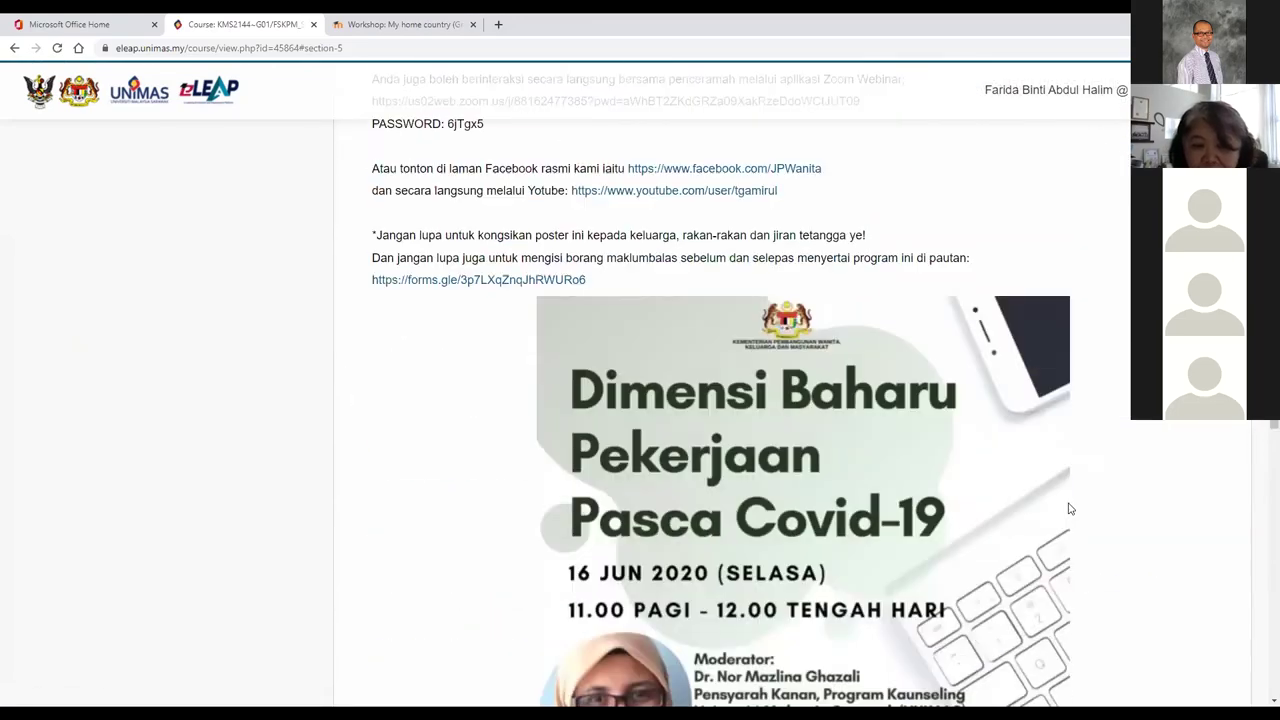
scroll(286, 434, "up", 10)
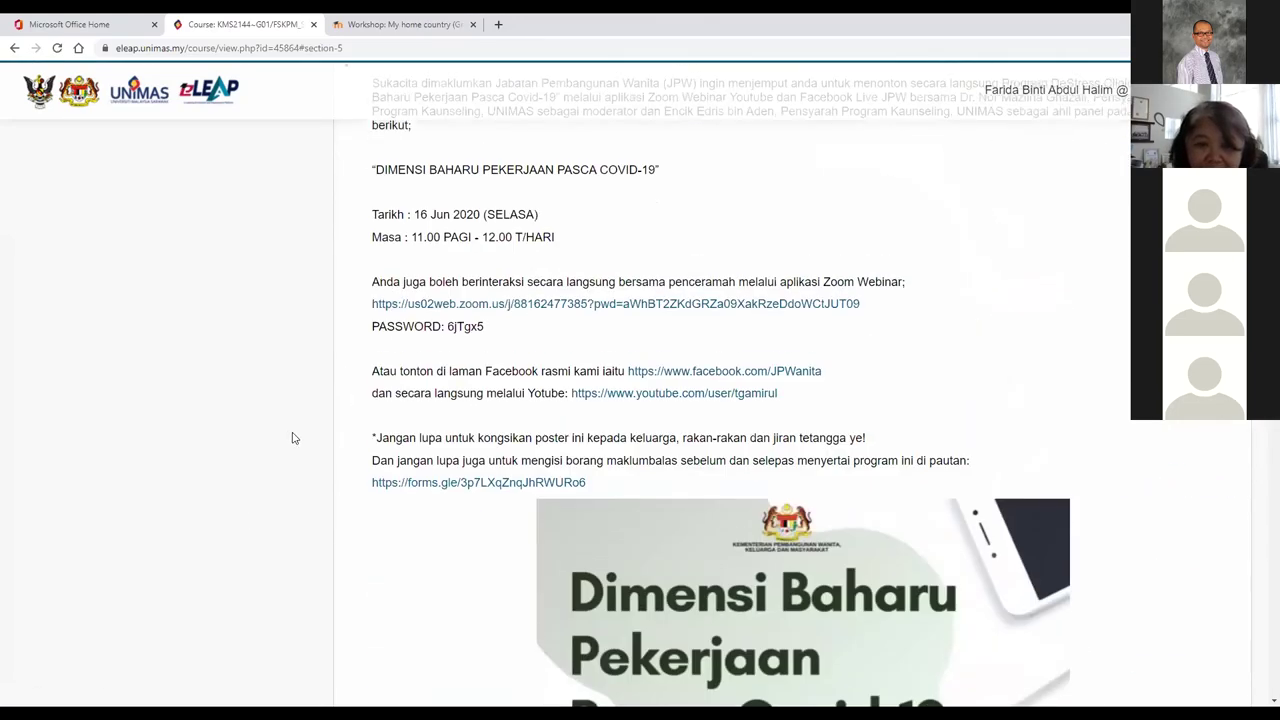
scroll(294, 435, "up", 7)
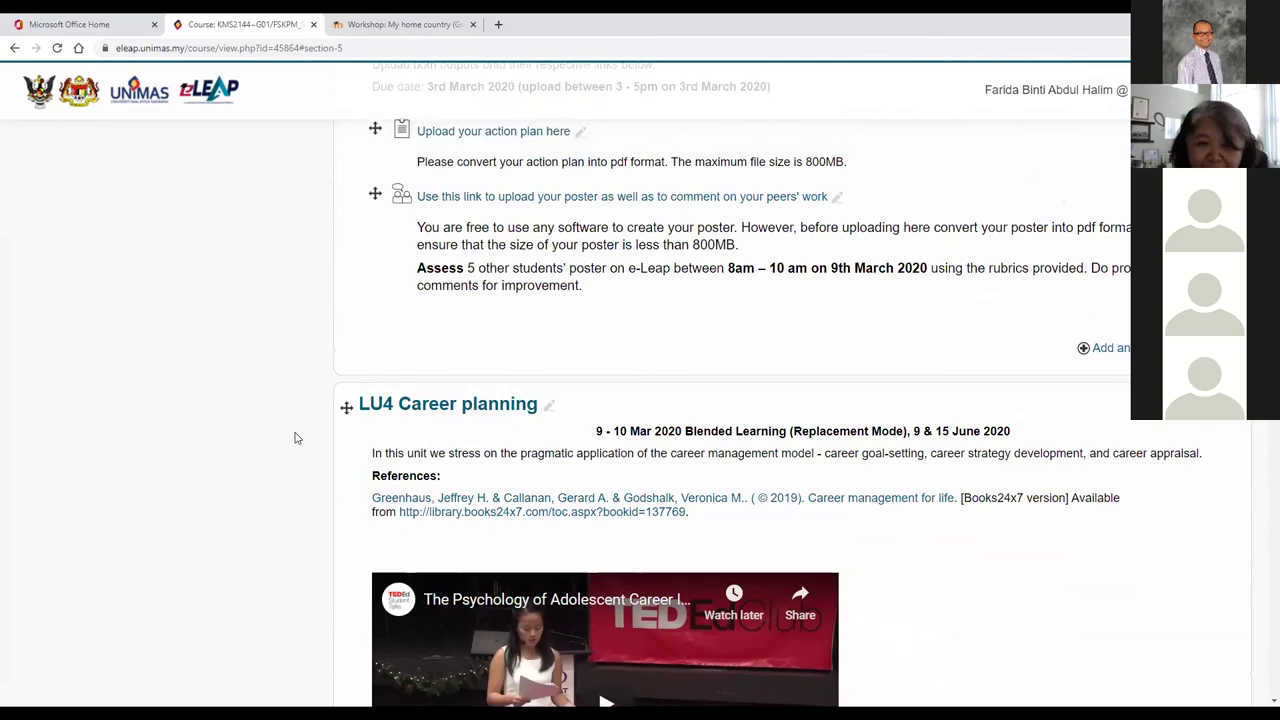
left_click(683, 306)
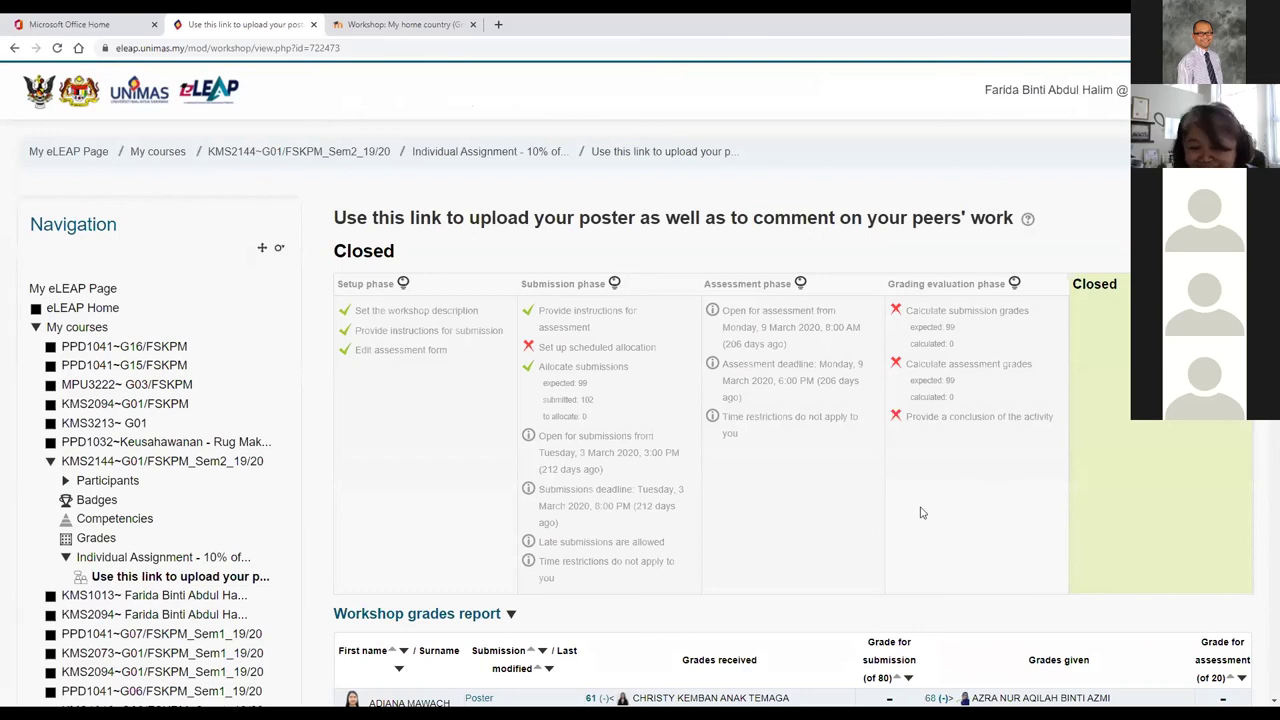
- Examine the poster workshop's phase overview and the grades received and given in its grades report
scroll(938, 468, "down", 1)
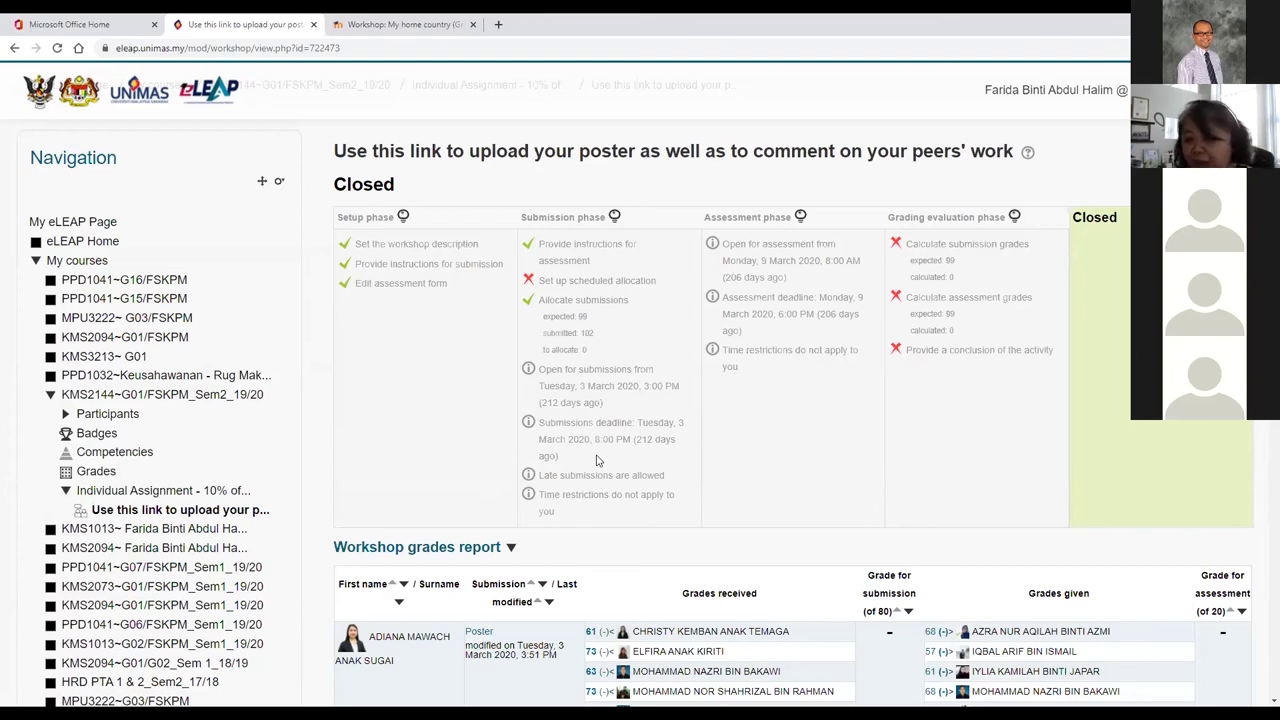
scroll(931, 524, "down", 3)
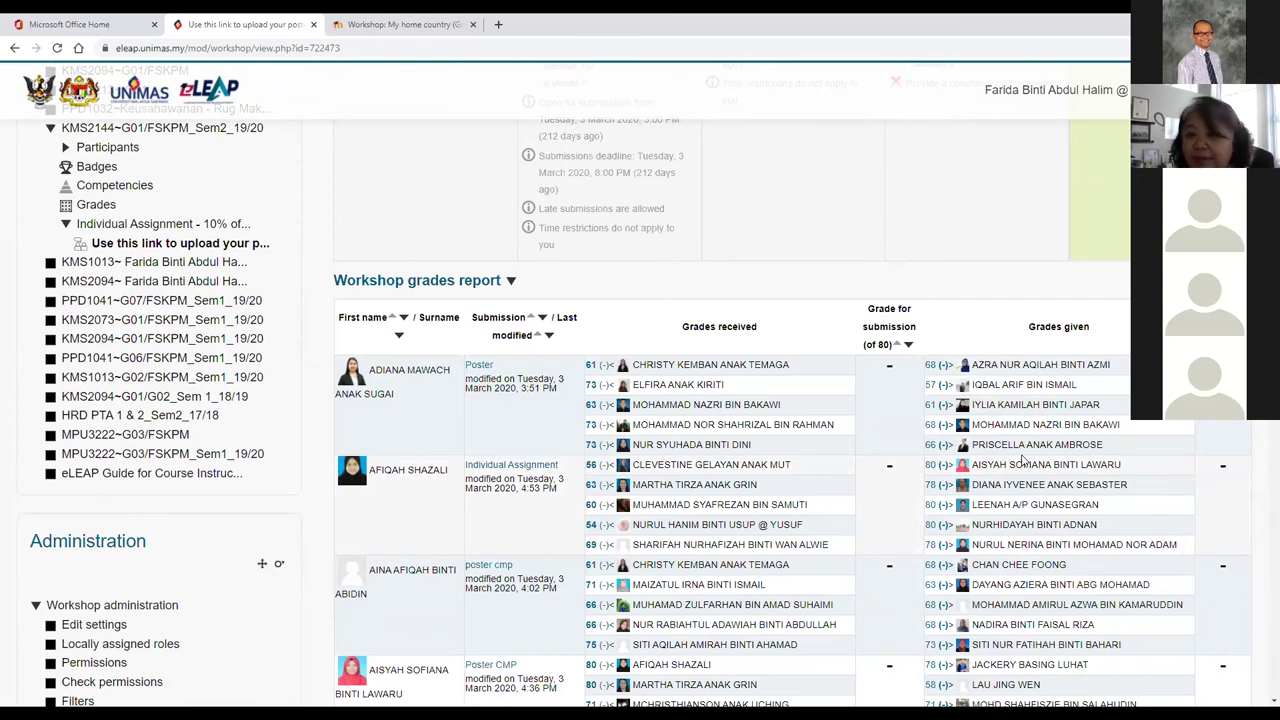
scroll(860, 449, "up", 4)
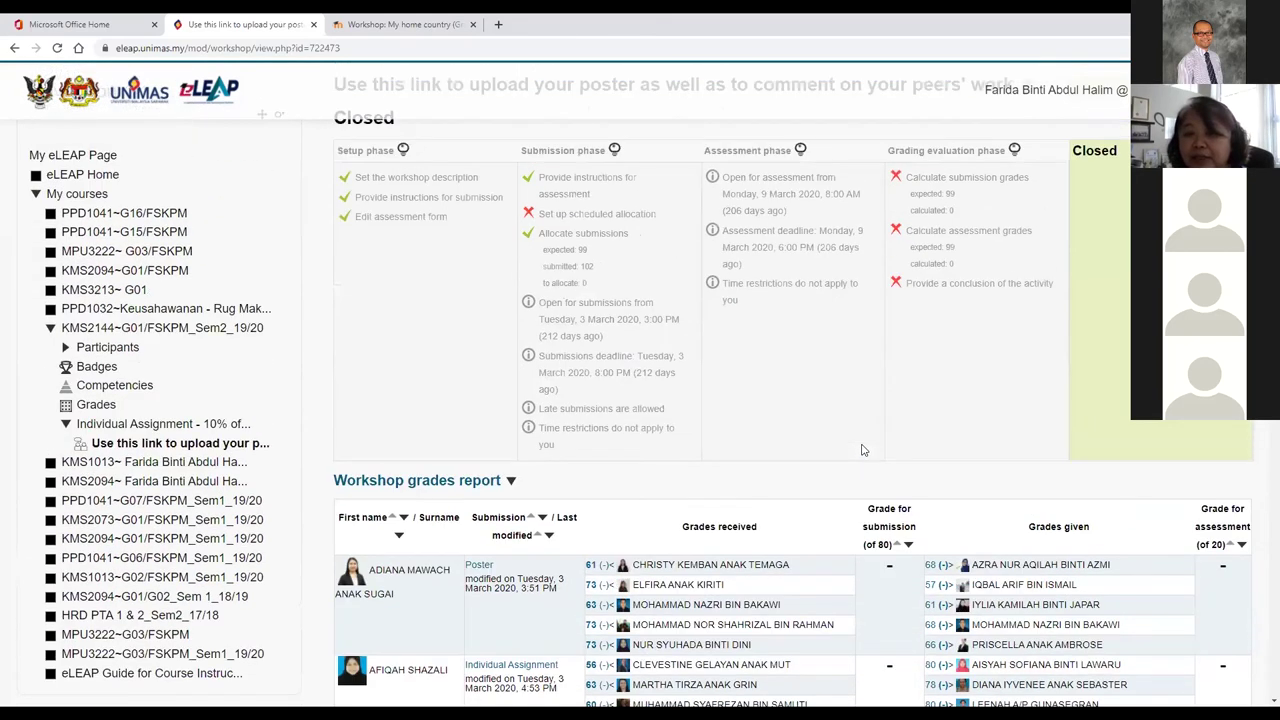